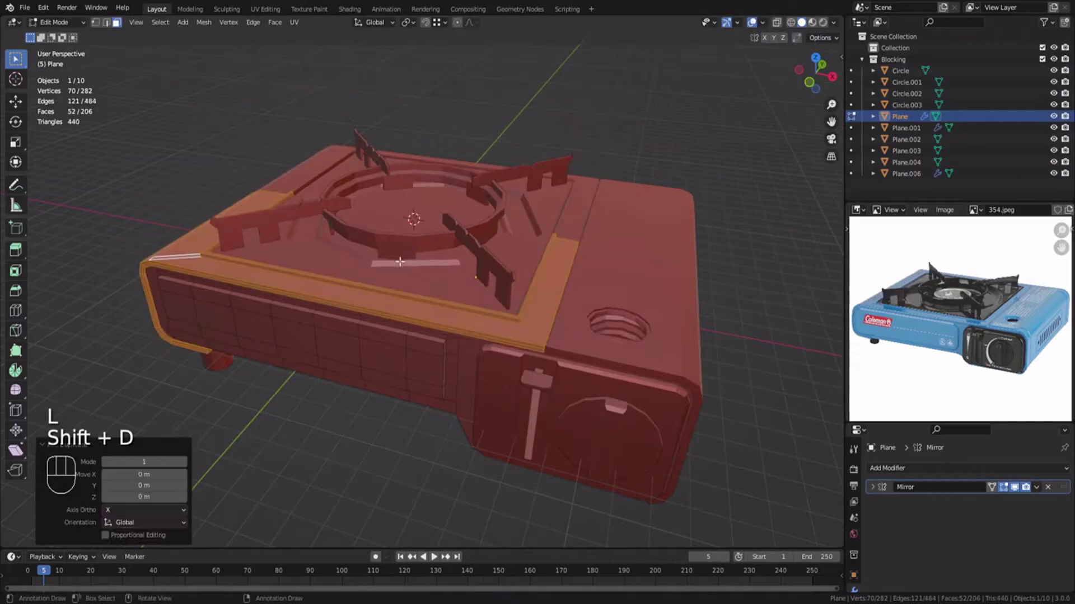
Separate the duplicated faces of the top frame shell into their own object and select it in Object Mode.
key(m)
key(p)
click(586, 316)
key(Tab)
click(521, 322)
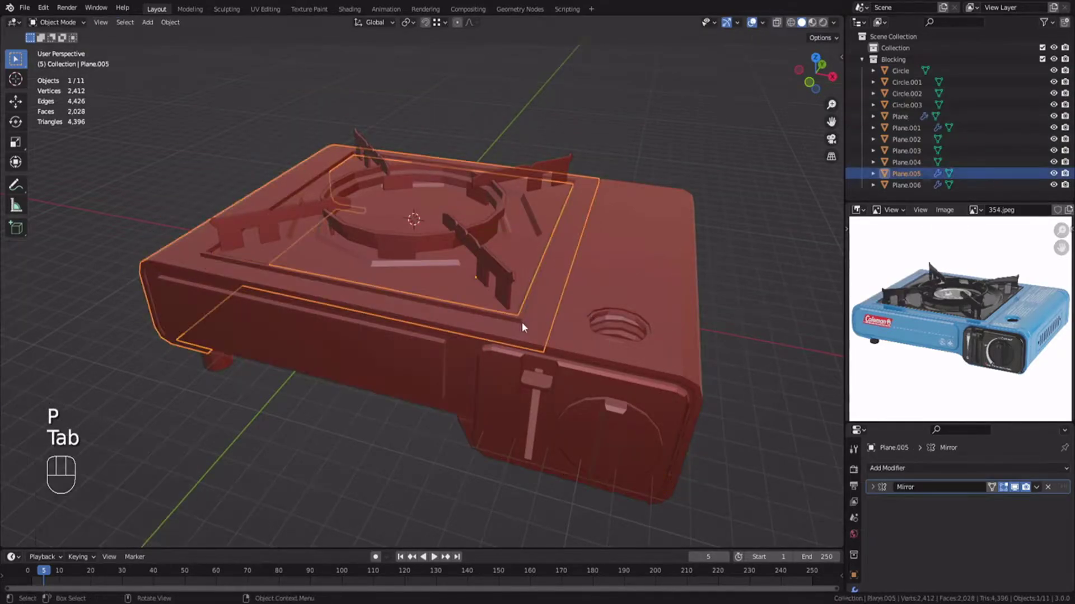
Move the separated frame shell into a new collection named modelado.
key(g)
right_click(540, 107)
key(m)
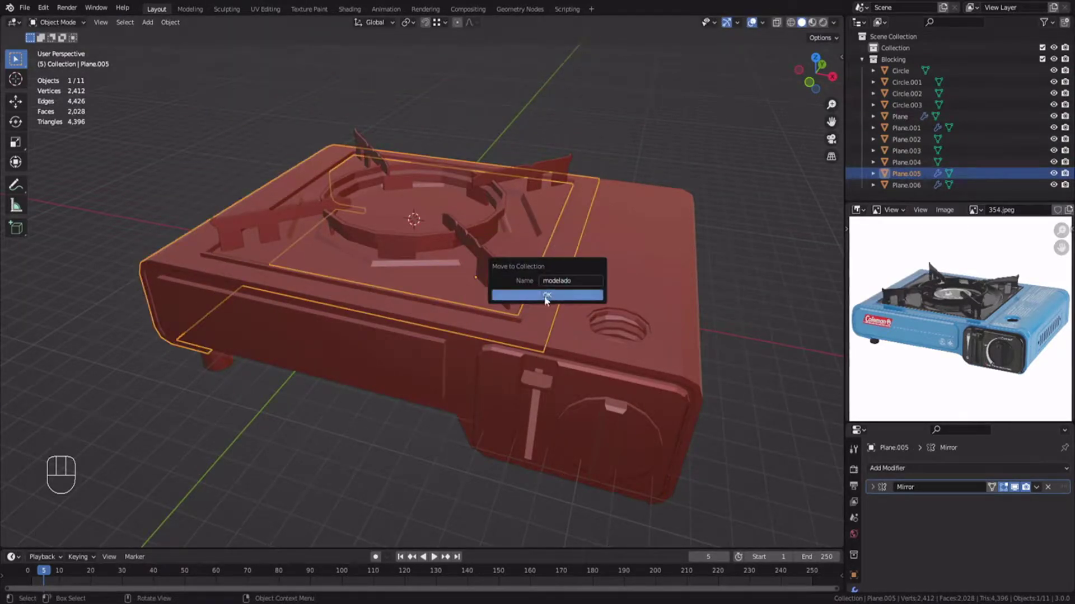
click(546, 296)
Duplicate the linked faces of the cover with the round hole in place and separate the copy into its own object.
click(623, 348)
shift+middle_drag(622, 348, 487, 300)
key(Tab)
key(l)
mouse_move(476, 375)
middle_down()
mouse_move(417, 302)
mouse_move(469, 390)
middle_up()
key(shift+d)
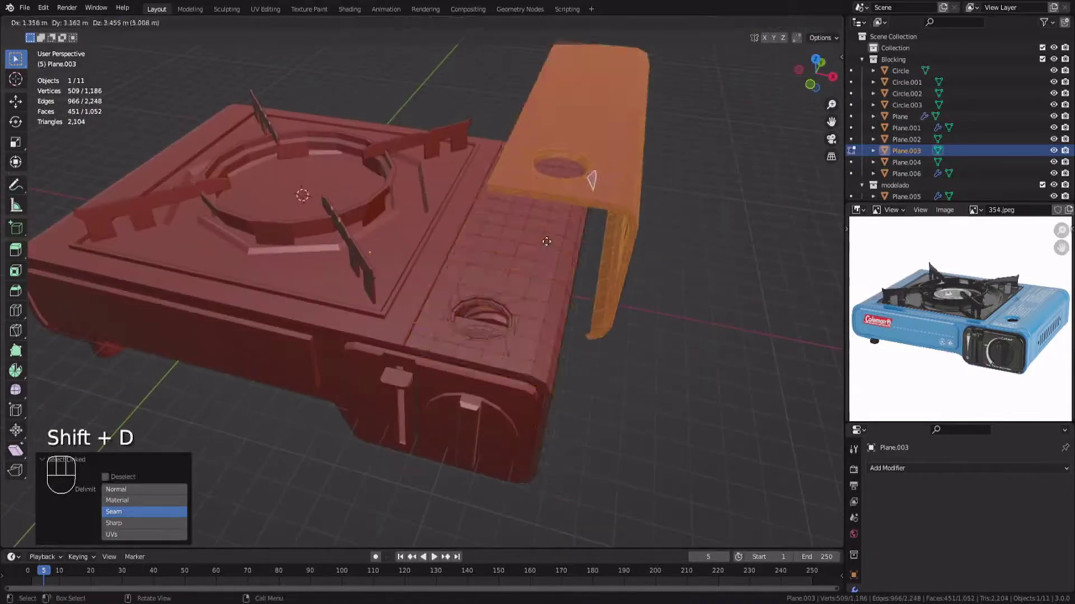
right_click(546, 241)
key(p)
click(545, 249)
Move the copied cover into the modelado collection and exclude the Blocking collection from the view layer.
key(Tab)
key(m)
click(529, 309)
click(1042, 59)
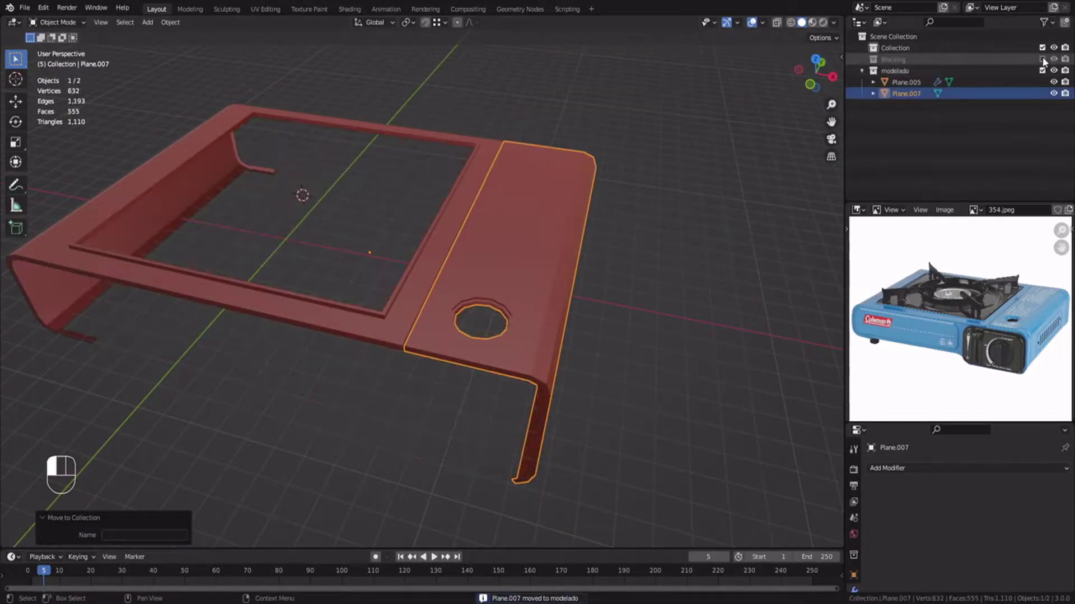
Examine the copied frame shell and cover from several angles, including their mesh in Edit Mode.
key(alt+a)
middle_drag(338, 261, 532, 277)
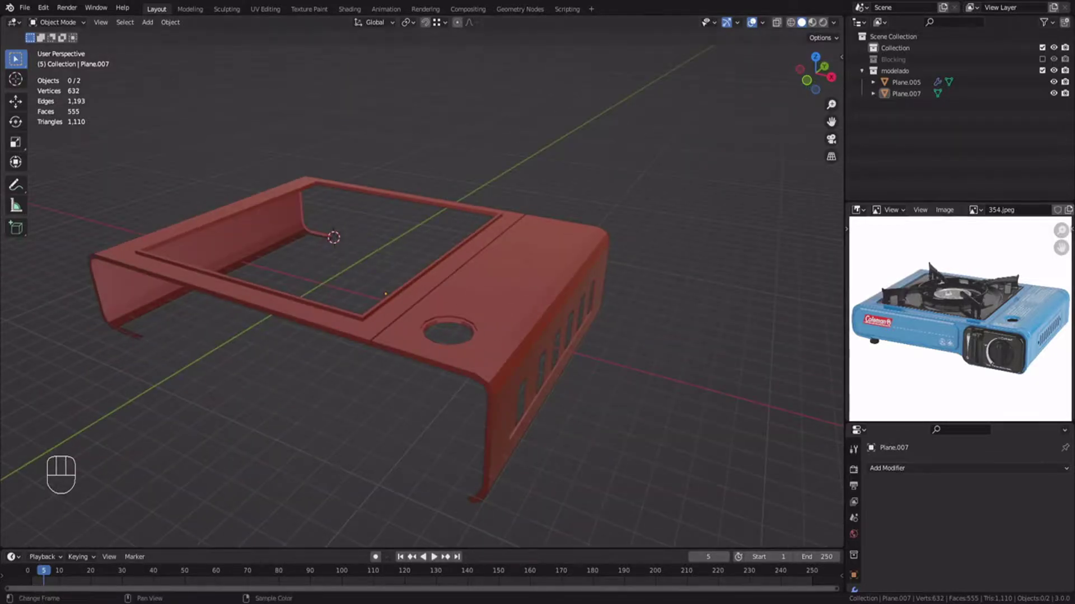
middle_drag(329, 232, 377, 256)
click(392, 310)
key(Tab)
shift+middle_drag(212, 269, 433, 218)
key(alt+a)
scroll(434, 300, down, 4)
key(Tab)
key(alt+a)
key(Tab)
scroll(433, 218, up, 2)
shift+middle_drag(369, 180, 392, 246)
key(3)
middle_drag(392, 246, 368, 290)
Add a plane in front view and try to place its upper edge against the underside of the top shell.
key(Tab)
key(KP_1)
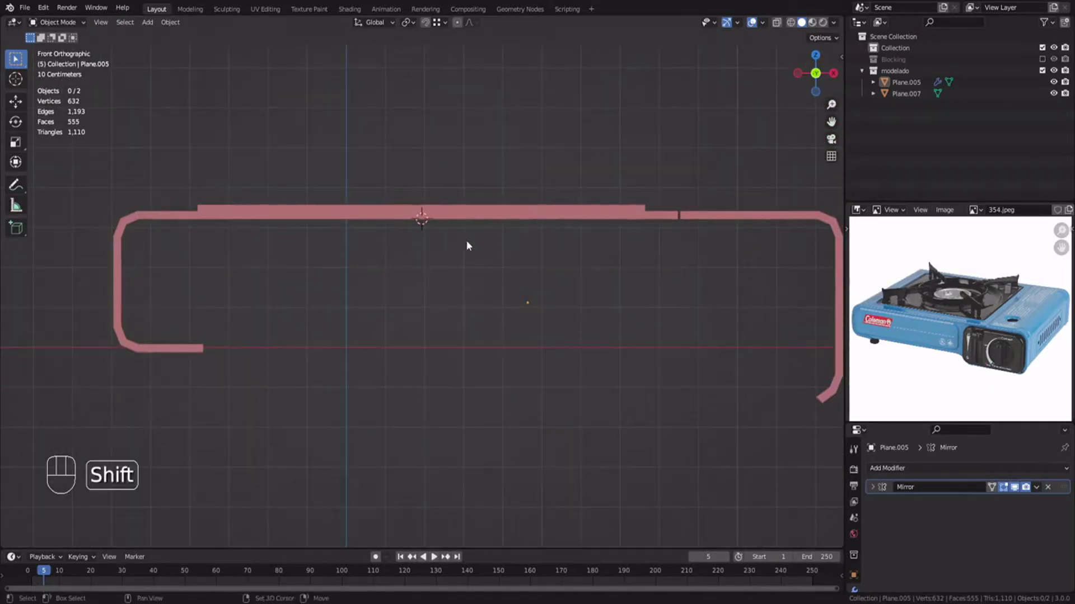
key(shift+a)
click(503, 240)
key(Tab)
key(g)
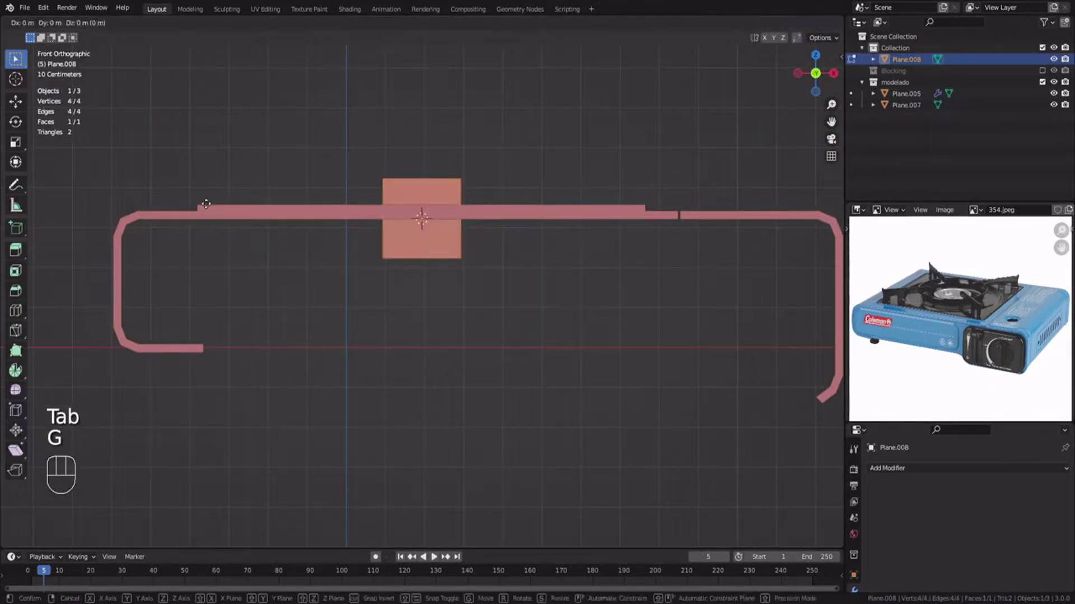
middle_click(207, 220)
click(673, 219)
key(g)
click(636, 300)
key(g)
middle_click(661, 219)
click(677, 218)
key(1)
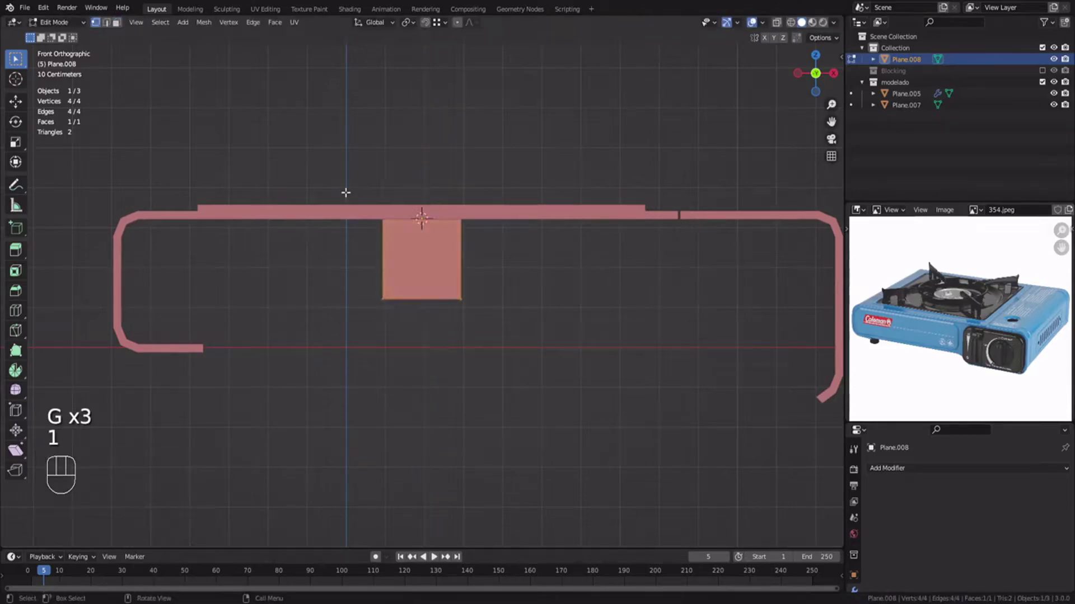
Try to stretch the plane's edges to the outer left, right, upper and lower limits of the stove shell.
shift+middle_drag(346, 192, 456, 202)
key(g)
click(225, 248)
drag(197, 276, 623, 377)
key(g)
click(344, 346)
key(g)
mouse_move(725, 318)
shift+middle_down()
mouse_move(412, 309)
mouse_move(579, 326)
shift+middle_up()
ctrl+click(639, 232)
scroll(579, 242, down, 2)
key(z)
drag(103, 204, 717, 261)
key(g)
middle_click(692, 249)
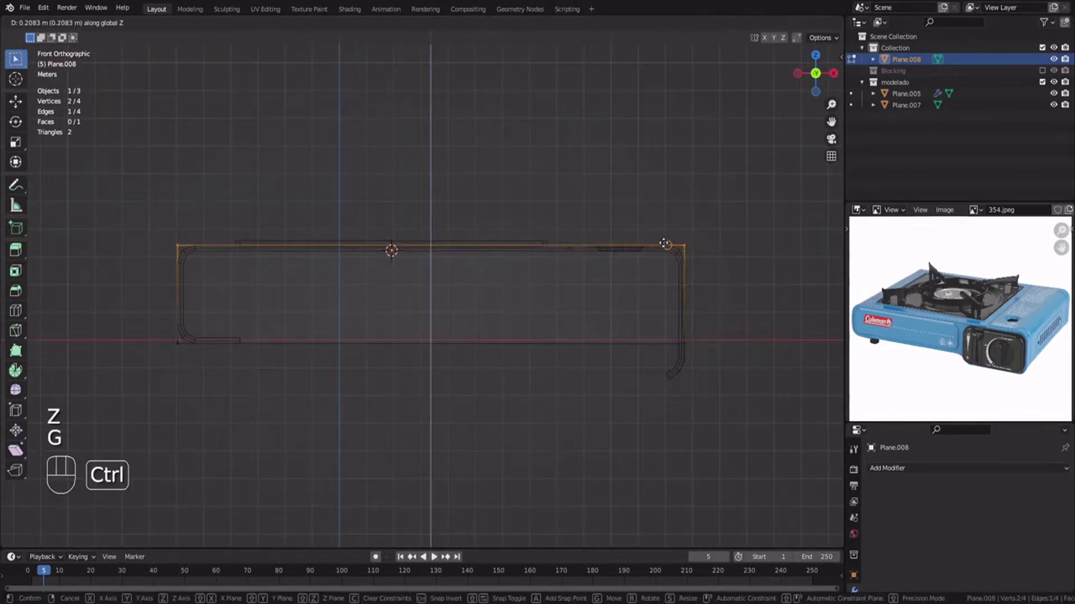
ctrl+click(665, 245)
key(Tab)
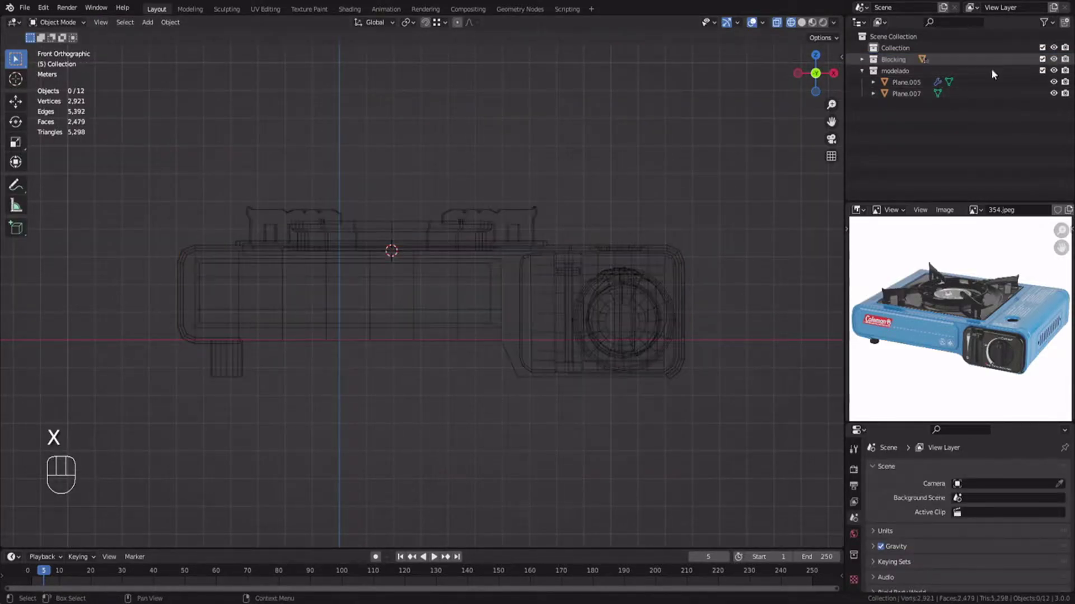
Duplicate the front body panel in place, move the copy into modelado, and exclude both Blocking and Collection from the view layer.
click(508, 348)
key(shift+d)
right_click(542, 145)
key(m)
click(542, 140)
click(1042, 59)
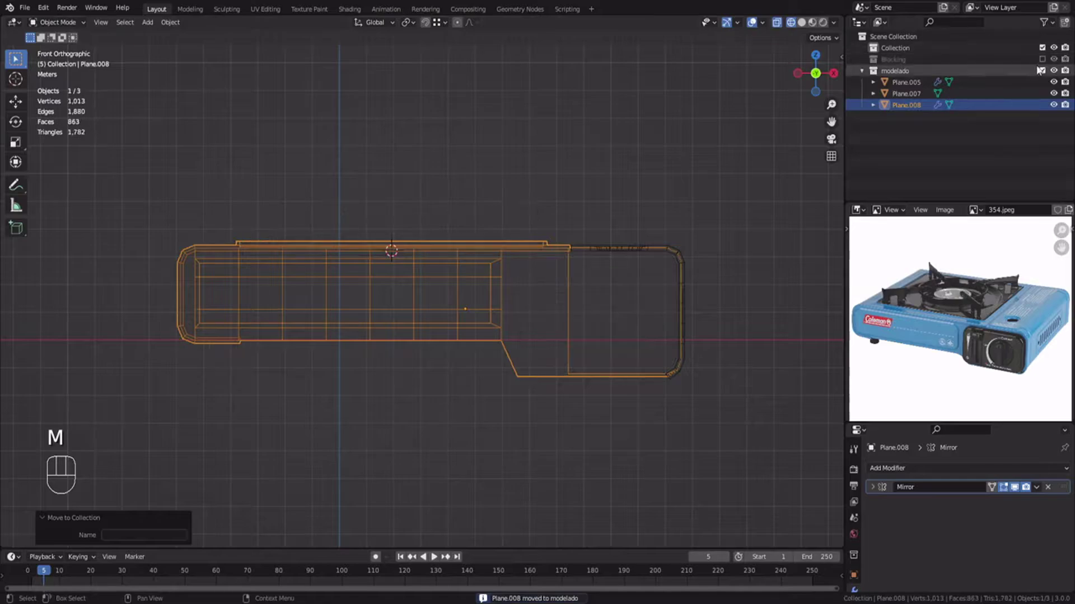
click(1042, 48)
Try moving the copied front body and the cover to check that they are separate pieces.
key(z)
middle_drag(515, 344, 467, 376)
key(alt+a)
click(468, 378)
key(g)
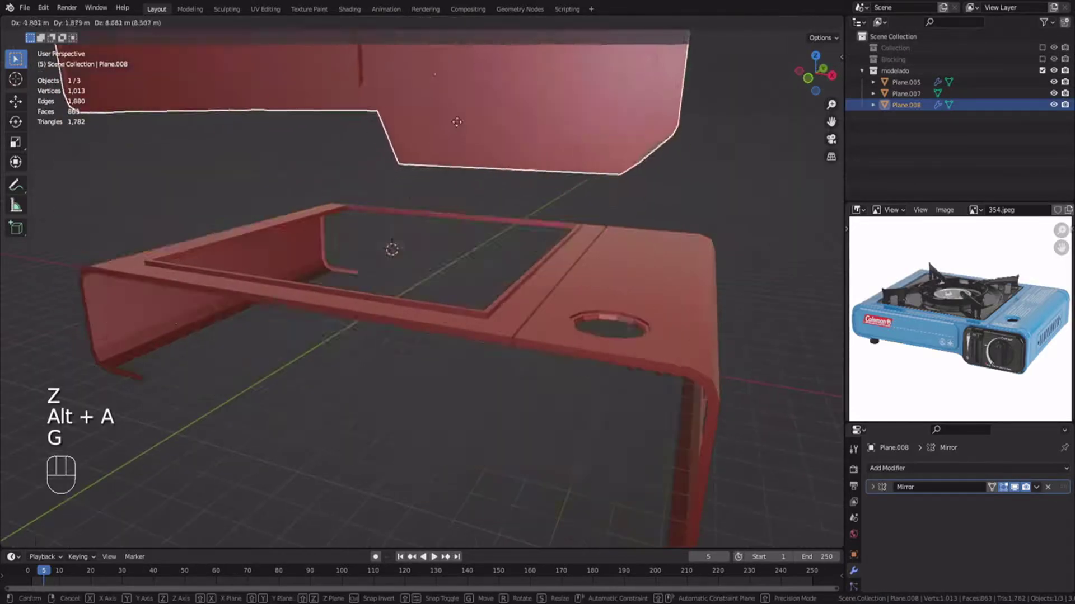
click(638, 308)
key(g)
right_click(724, 128)
key(alt+a)
Add a view-aligned plane in front wireframe view and snap its lower right corner to the start of the body's slanted step.
key(KP_1)
key(z)
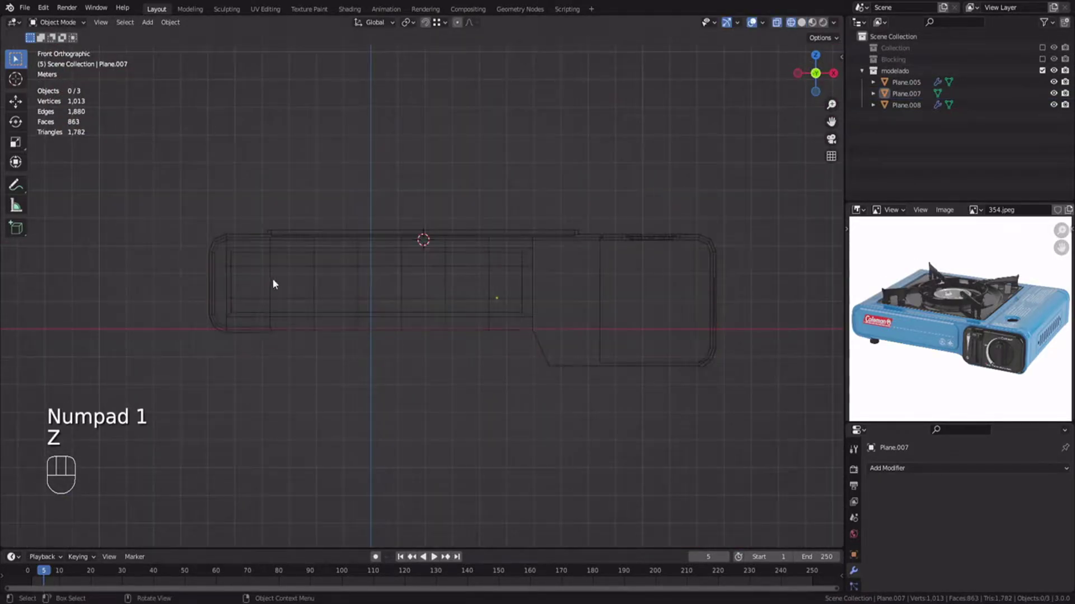
click(455, 290)
key(shift+a)
mouse_move(435, 290)
click(476, 290)
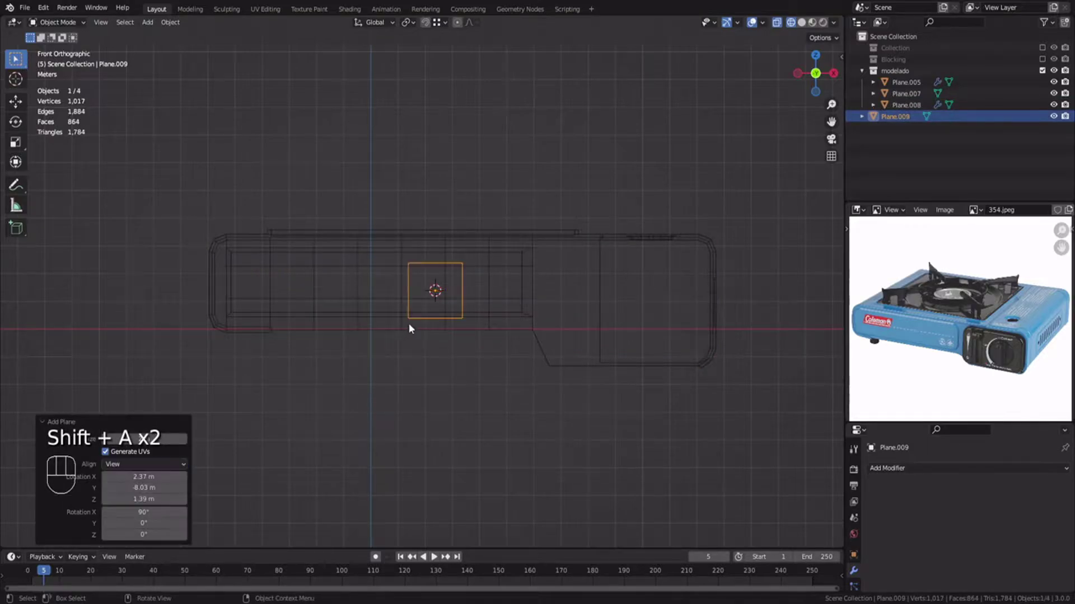
scroll(410, 328, up, 2)
key(g)
key(g)
click(580, 343)
key(1)
key(ctrl+z)
key(Tab)
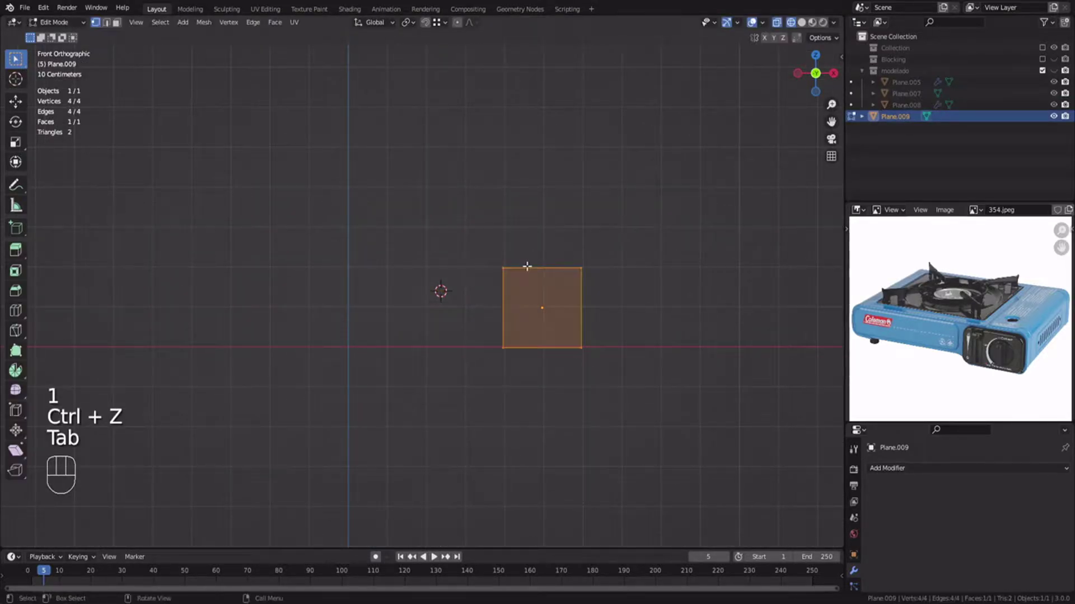
key(ctrl+z)
click(1053, 71)
Raise the plane's upper edge along Z and snap it to the top of the stove body.
key(Tab)
key(1)
drag(479, 295, 627, 226)
key(g)
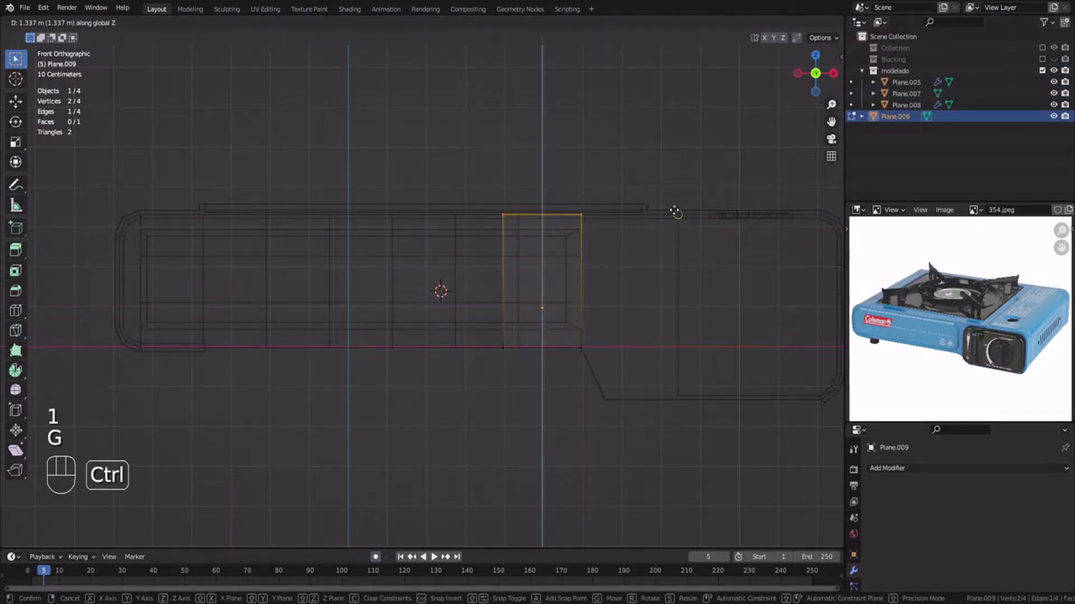
click(678, 207)
Move the plane's left edge along X and snap it to the left end of the stove body.
shift+middle_drag(369, 281, 534, 277)
key(g)
middle_click(299, 221)
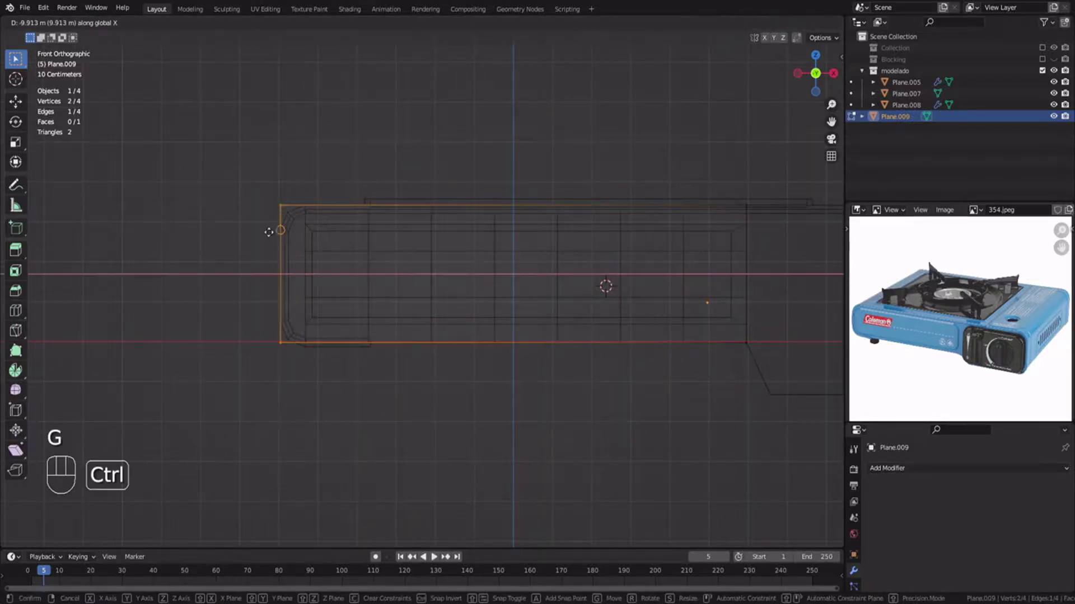
ctrl+click(270, 232)
Extrude the plane's right edge along X and snap it to the right end of the stove body.
shift+middle_drag(722, 236, 370, 206)
drag(367, 151, 420, 408)
key(e)
middle_click(551, 294)
ctrl+click(662, 210)
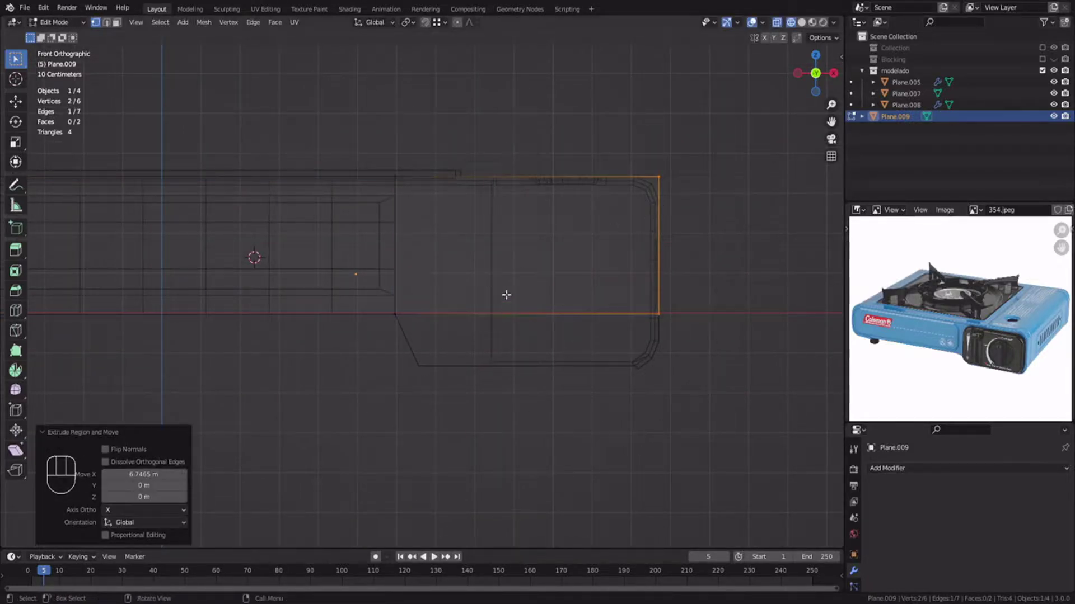
Lower the outline's bottom right vertex along Z and snap it to the bottom of the stove body.
drag(608, 299, 694, 348)
key(g)
middle_click(442, 386)
ctrl+click(428, 370)
Move the outline's right edge to the foot of the slanted step, and extrude it to the body's right end.
drag(582, 147, 741, 419)
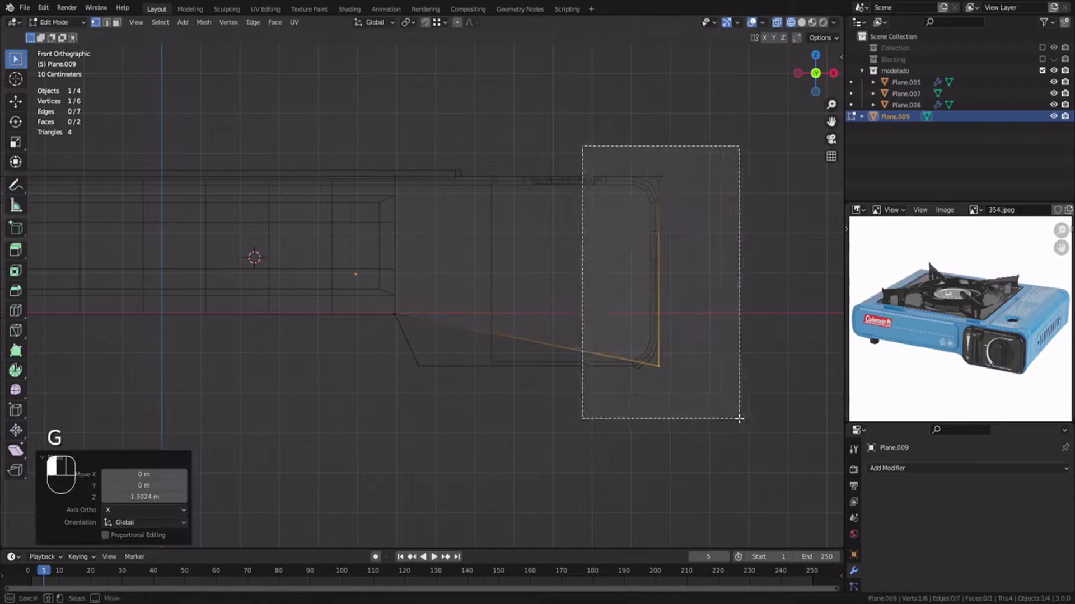
key(g)
middle_click(633, 392)
ctrl+click(431, 366)
ctrl+click(654, 321)
Move the entire outline mesh forward, clear of the stove body's front face, and deselect it.
key(Tab)
key(z)
key(alt+a)
key(Tab)
middle_drag(504, 330, 436, 370)
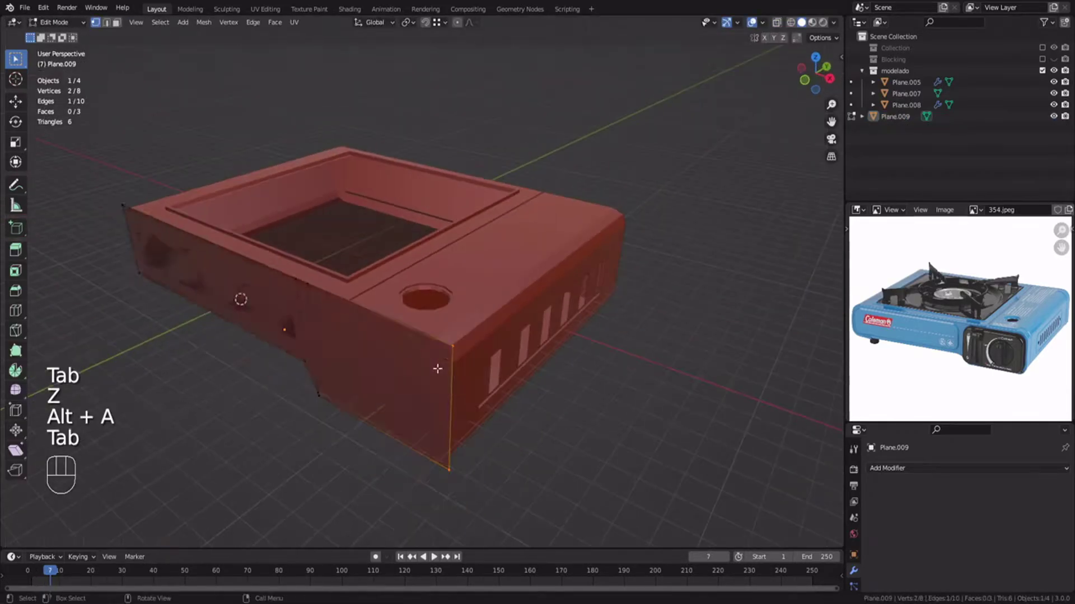
key(a)
key(g)
click(367, 411)
key(alt+a)
mouse_move(314, 414)
middle_down()
mouse_move(368, 376)
mouse_move(509, 391)
middle_up()
key(KP_1)
scroll(371, 370, up, 3)
key(z)
scroll(386, 392, down, 1)
Try a two-segment vertex bevel on the outline's four outer corners together with the foot of the slanted step.
drag(529, 336, 566, 381)
shift+drag(645, 187, 707, 272)
shift+middle_drag(363, 346, 311, 355)
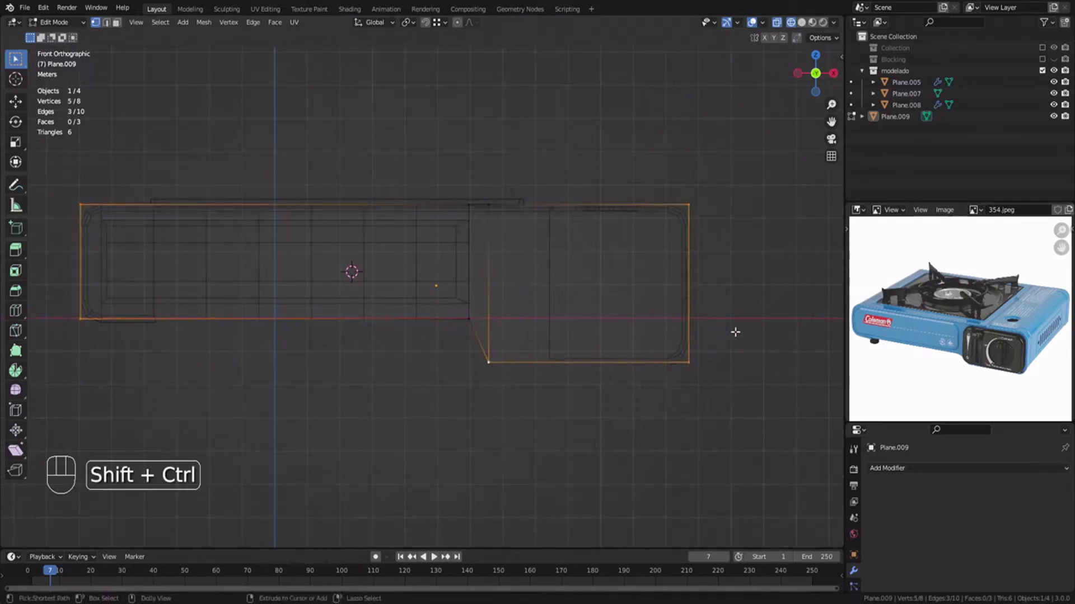
key(ctrl+shift+b)
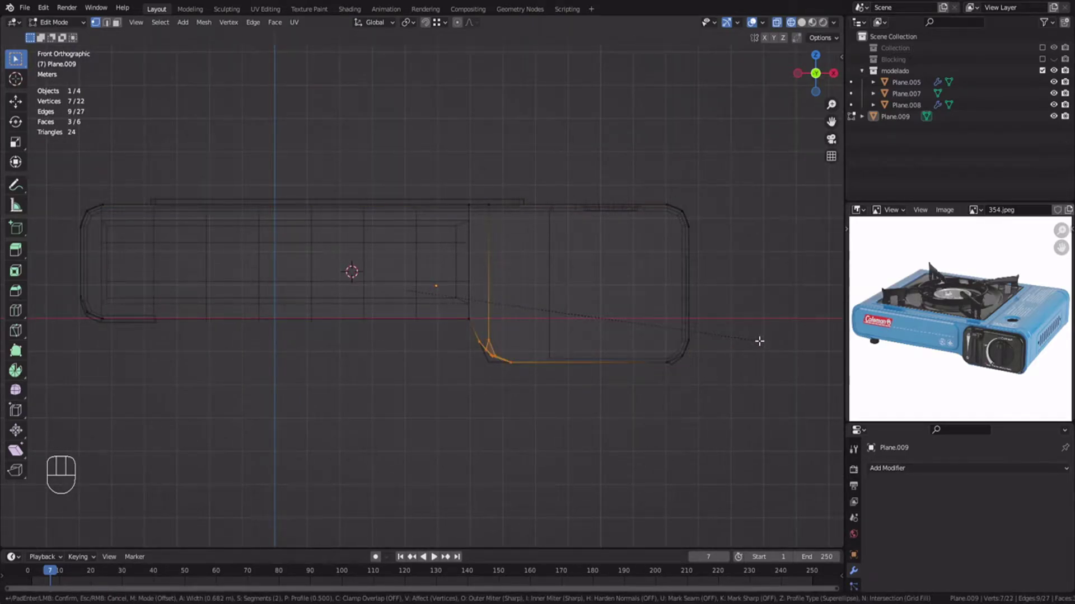
right_click(759, 341)
key(ctrl+z)
key(ctrl+z)
Bevel the outline's four outer corner vertices with two segments and a width of about 0.57 m.
key(alt+a)
drag(56, 175, 143, 346)
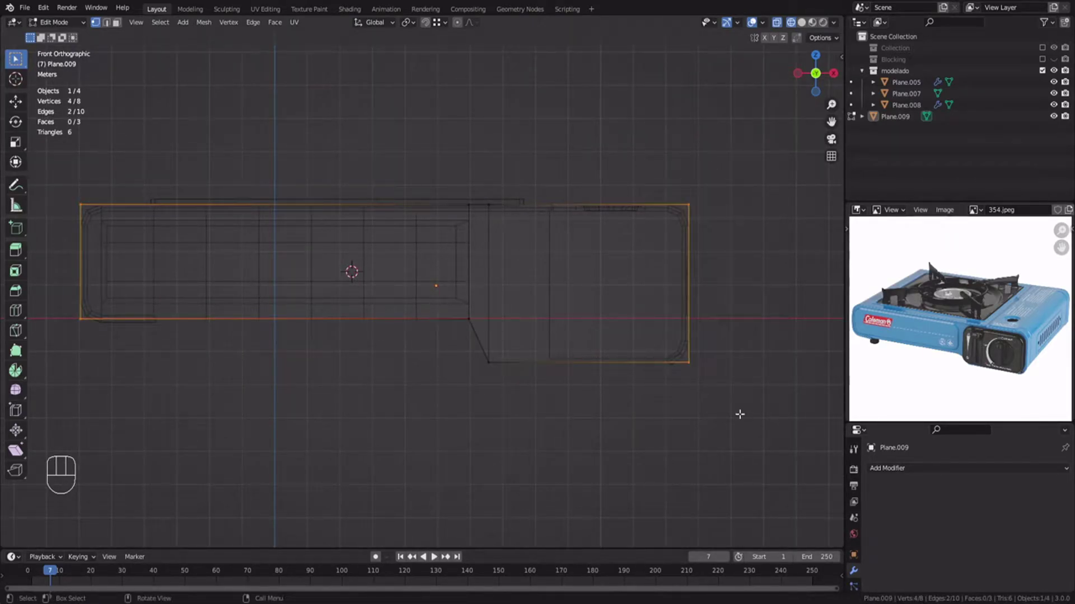
key(ctrl+shift+b)
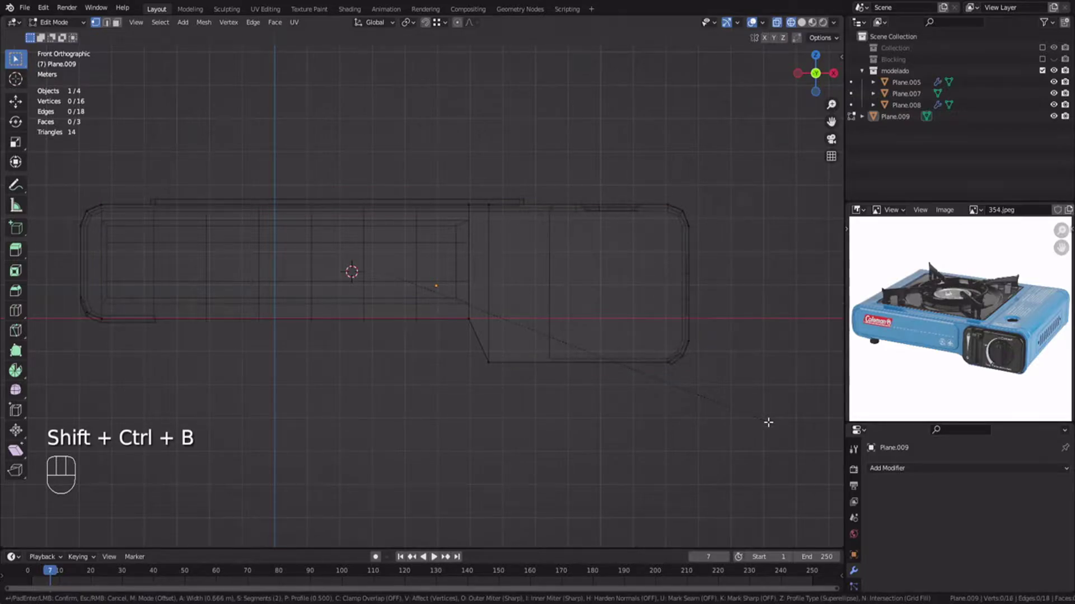
click(768, 423)
Make the modelado collection visible again in the viewport and save the file.
key(Tab)
key(1)
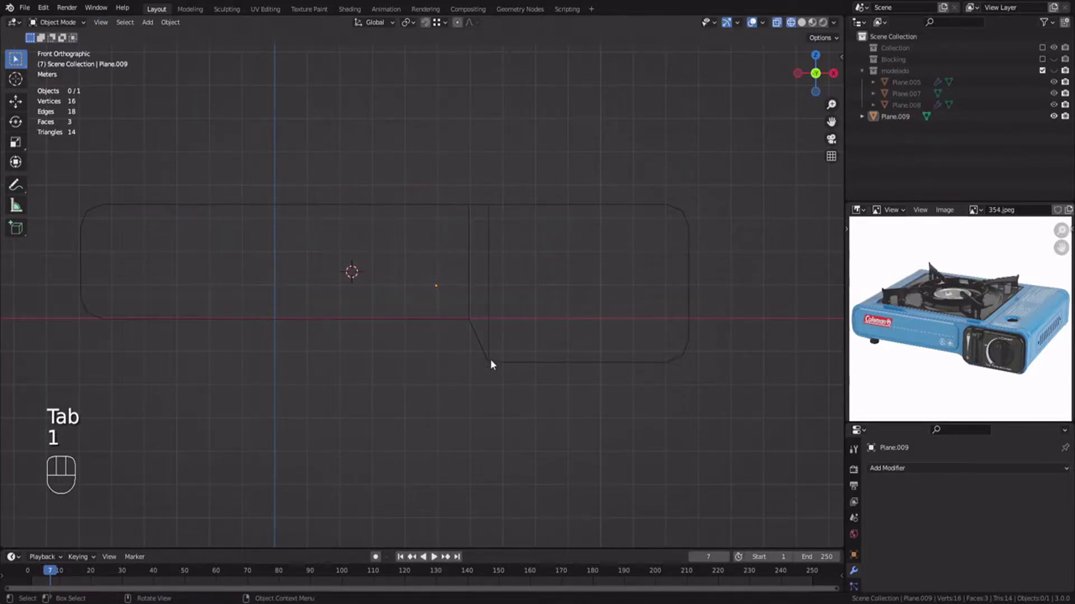
click(1051, 72)
key(ctrl+s)
Try a two-segment vertex bevel on only the corner at the foot of the slanted step.
key(Tab)
scroll(507, 345, up, 2)
key(ctrl+shift+b)
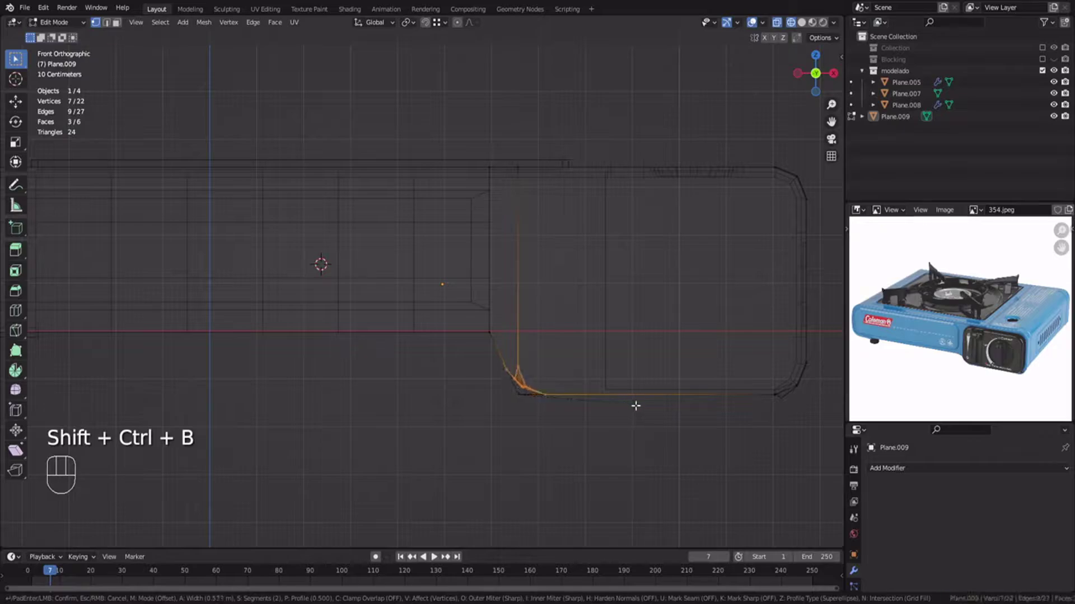
right_click(630, 410)
Correct the normals of the whole front outline mesh in solid shading and return to Object Mode.
key(z)
key(a)
middle_drag(630, 410, 456, 424)
key(alt+n)
click(492, 365)
key(Tab)
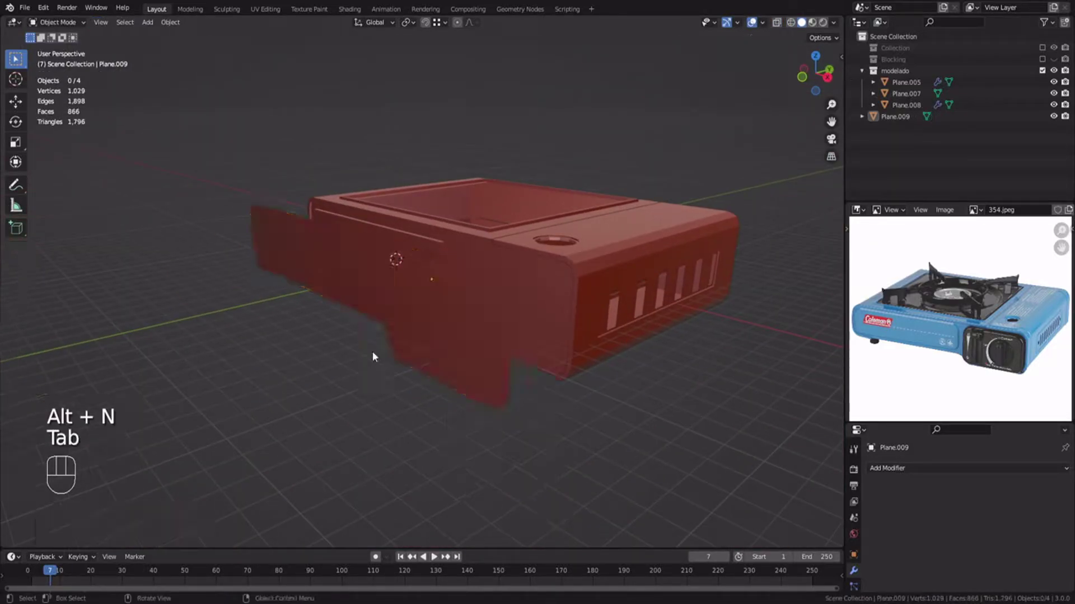
Bevel the two vertical edges bounding the front panel's slanted step with two segments and a width of about 0.2 m.
middle_drag(372, 354, 516, 354)
key(alt+a)
key(Tab)
key(alt+a)
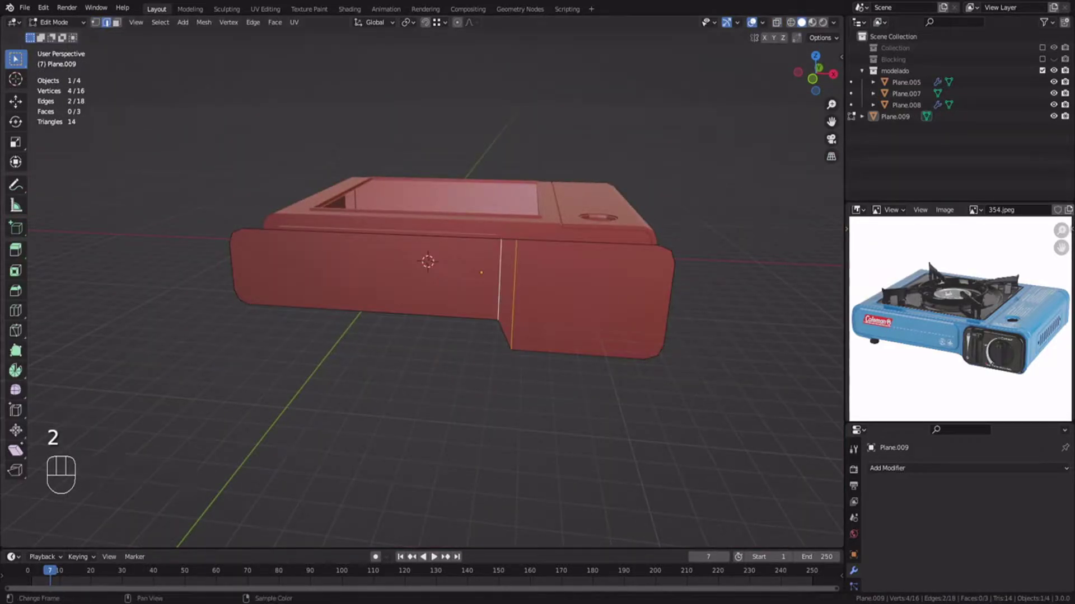
scroll(582, 391, up, 2)
middle_drag(582, 392, 598, 365)
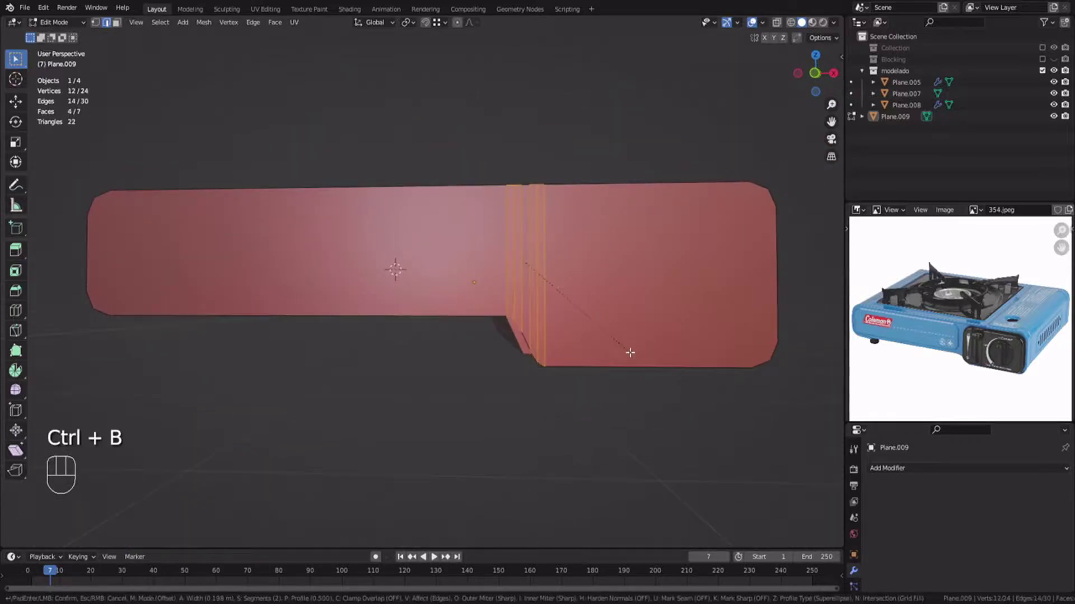
click(631, 352)
Add a level 2 subdivision surface to the front panel in Object Mode.
key(Tab)
key(alt+a)
click(595, 382)
key(ctrl+2)
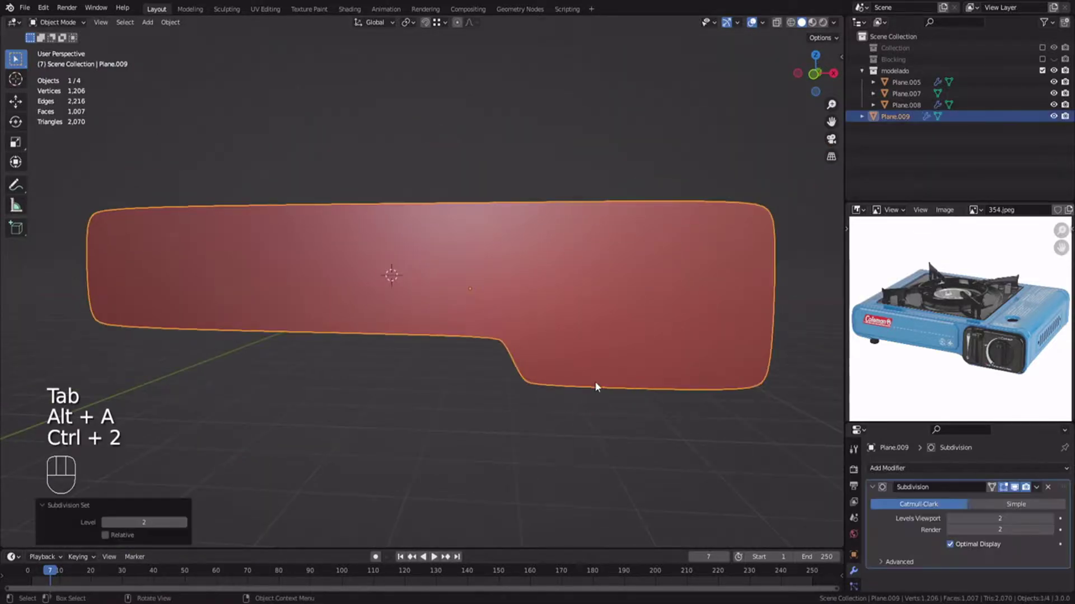
Inset all of the front panel's faces together by about 0.19 m and return to Object Mode.
key(Tab)
key(a)
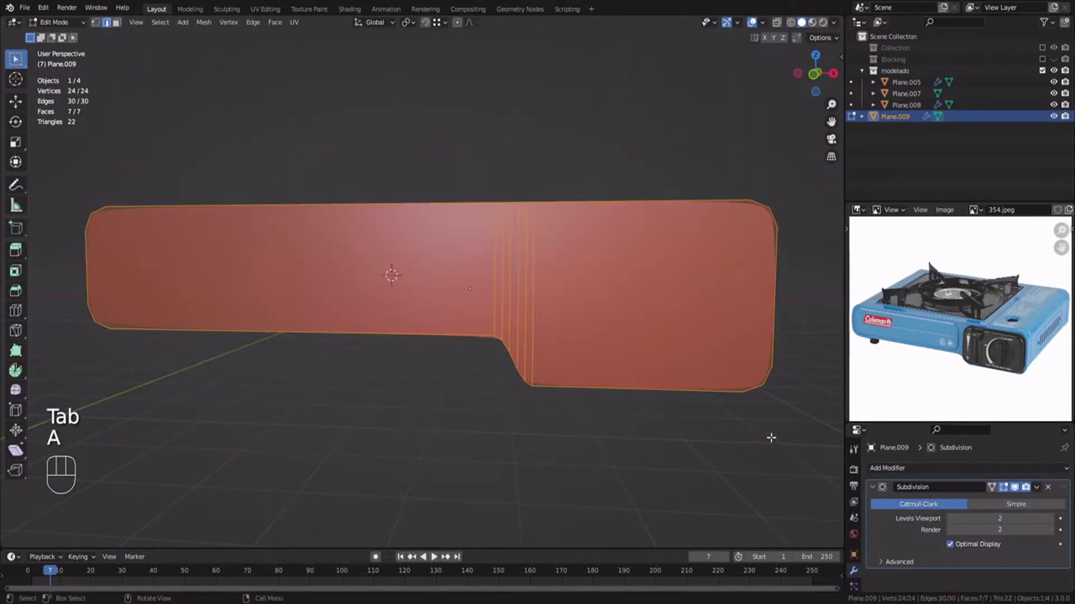
key(i)
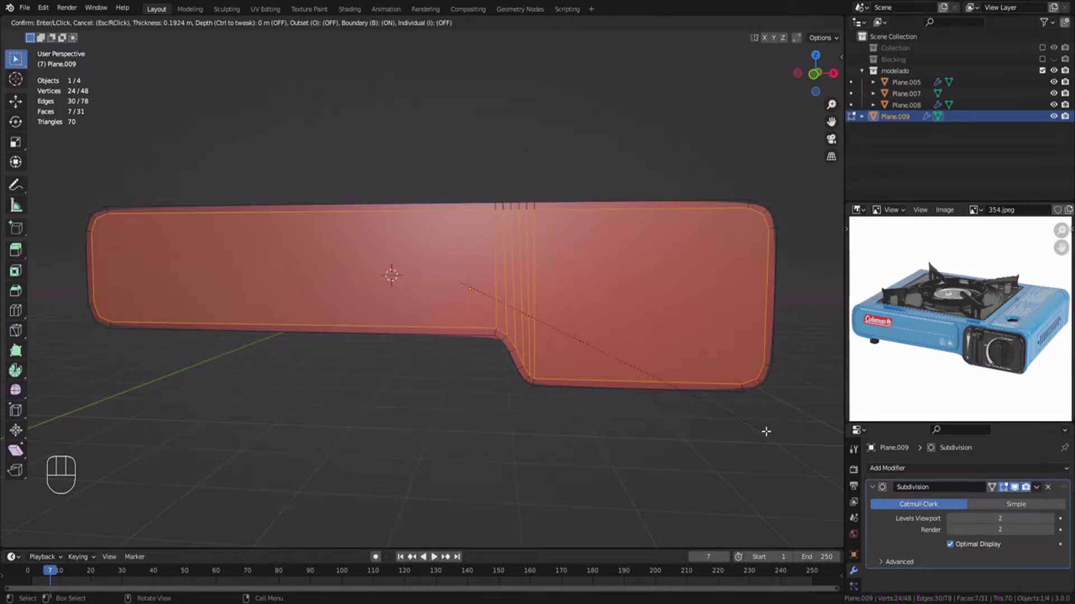
click(763, 432)
scroll(370, 323, down, 3)
key(Tab)
Duplicate the front panel in place and move the copy's whole mesh forward, clear of the original.
key(shift+d)
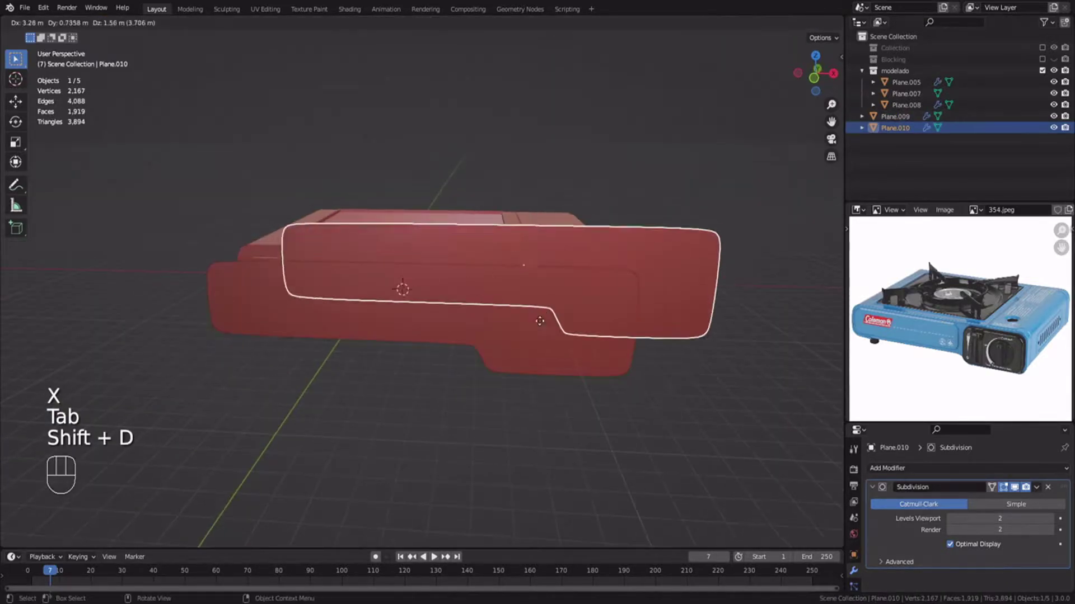
right_click(537, 319)
middle_drag(537, 319, 459, 343)
key(Tab)
key(a)
key(g)
middle_click(442, 348)
click(391, 358)
Delete the inner faces of the copied panel, leaving only the narrow inset border strip as a frame.
click(292, 347)
key(3)
click(324, 331)
ctrl+click(465, 355)
middle_drag(292, 347, 484, 335)
key(x)
click(447, 376)
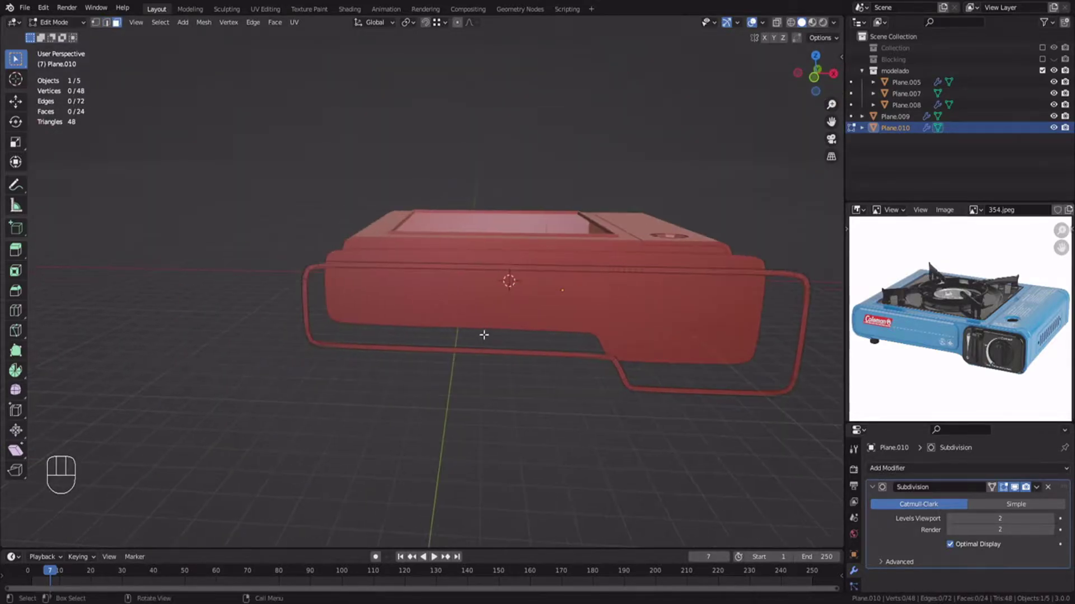
Cut an edge across the frame's long lower strip, flatten it to zero on X and move it about -3.91 m along X.
key(KP_1)
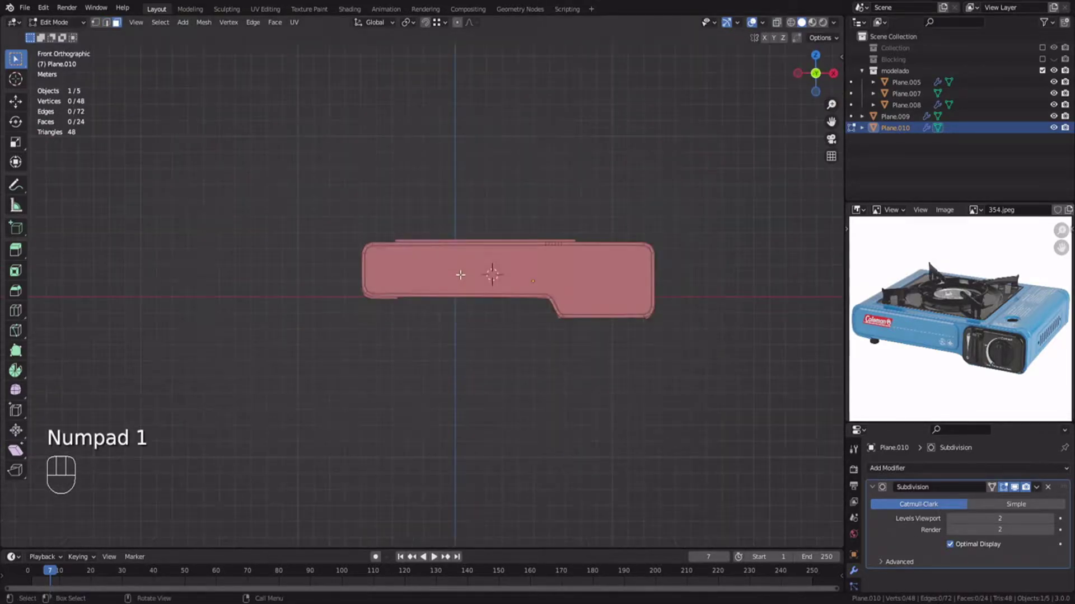
scroll(512, 339, up, 5)
key(ctrl+r)
click(513, 338)
key(x)
key(0)
key(Return)
key(g)
key(x)
click(429, 355)
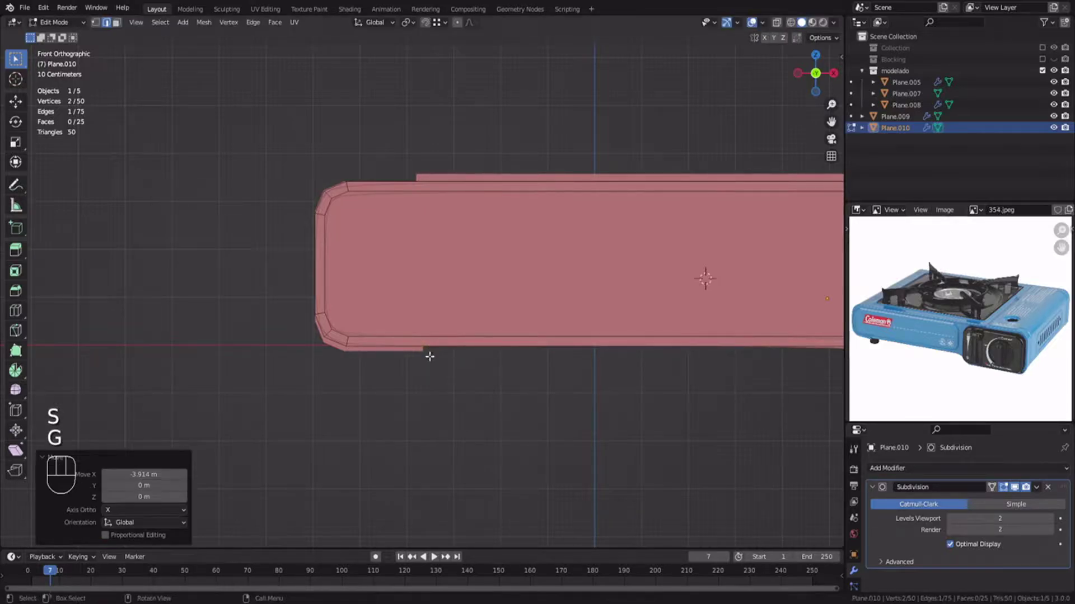
Delete the frame's lower faces from the new edge across the slanted step to the far corner, opening its underside.
scroll(582, 283, down, 1)
shift+middle_drag(582, 279, 358, 269)
key(3)
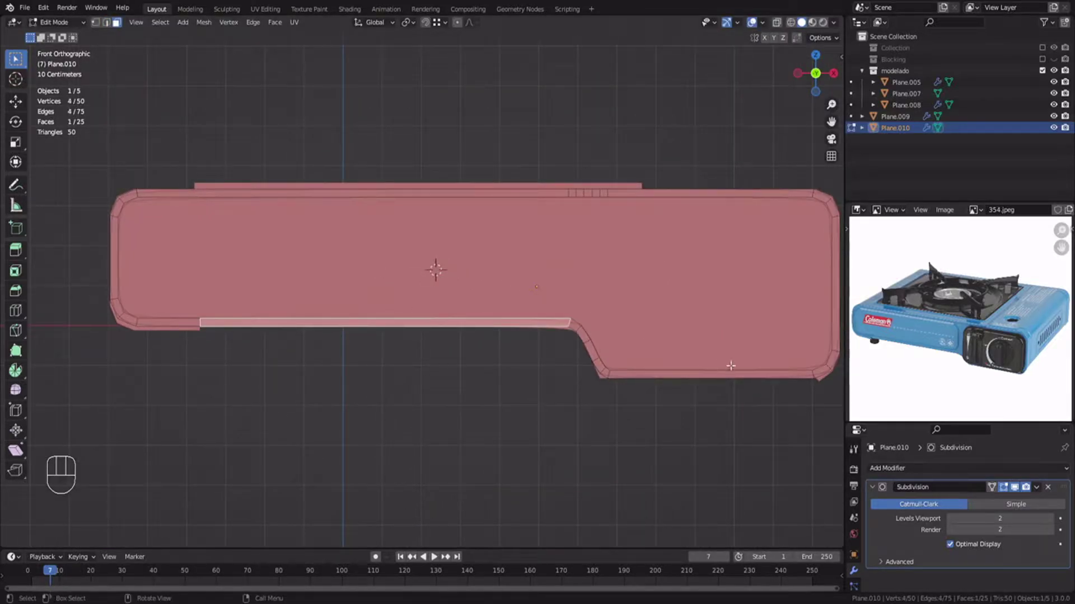
key(x)
click(731, 366)
scroll(703, 353, down, 3)
key(Tab)
Extrude the open frame's boundary edges about 1.02 m along Y.
key(Tab)
middle_drag(703, 353, 500, 294)
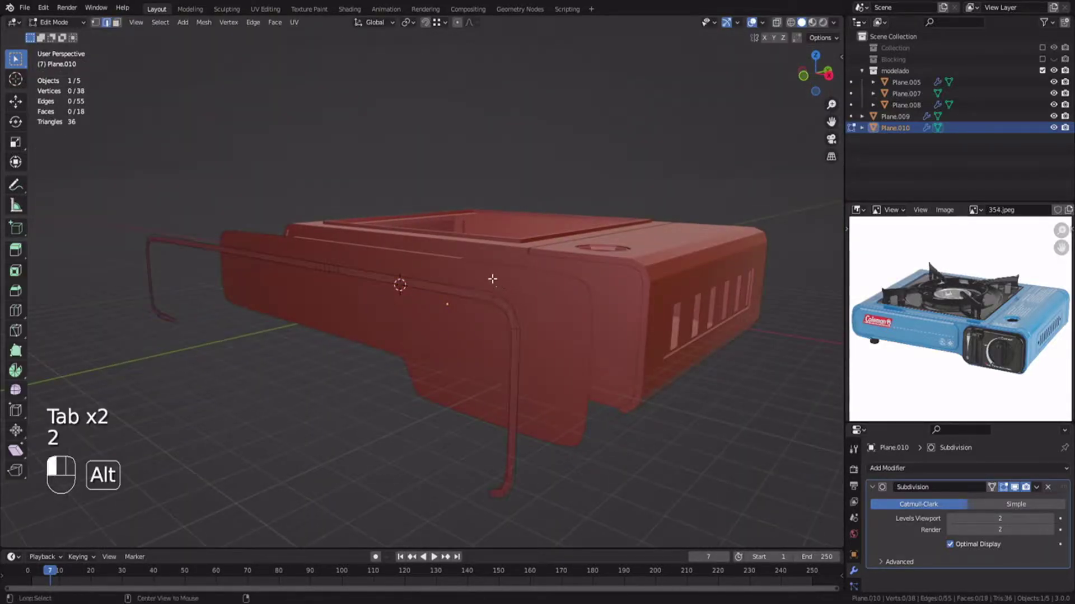
key(e)
key(y)
click(336, 319)
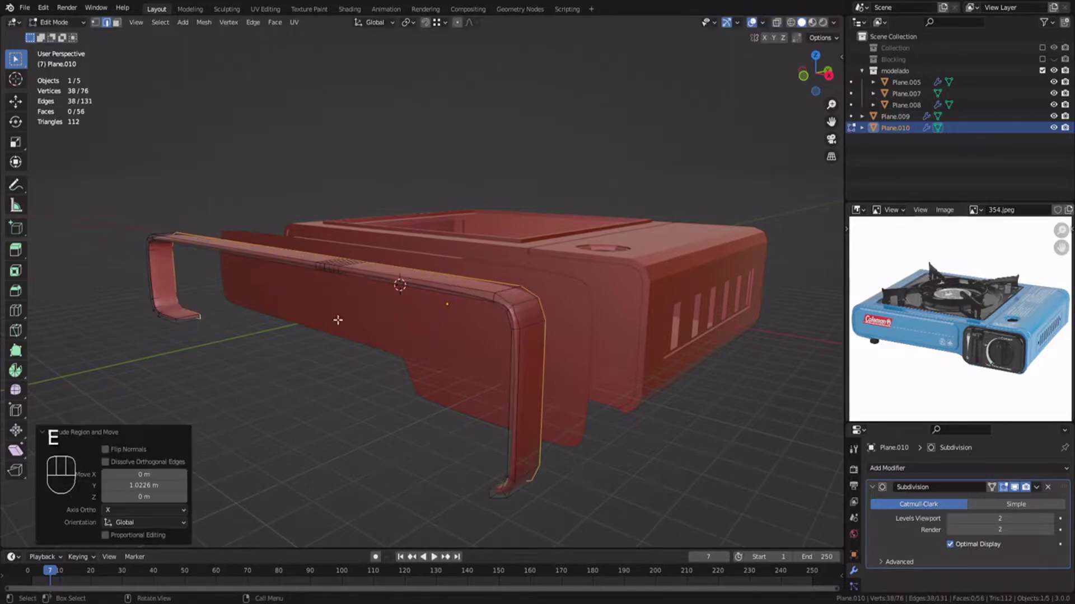
Dissolve the closely spaced edge loops crossing the middle of the frame's top bar.
alt+click(502, 326)
middle_drag(405, 306, 319, 329)
alt+shift+click(513, 329)
alt+shift+click(521, 330)
alt+shift+click(528, 331)
key(ctrl+x)
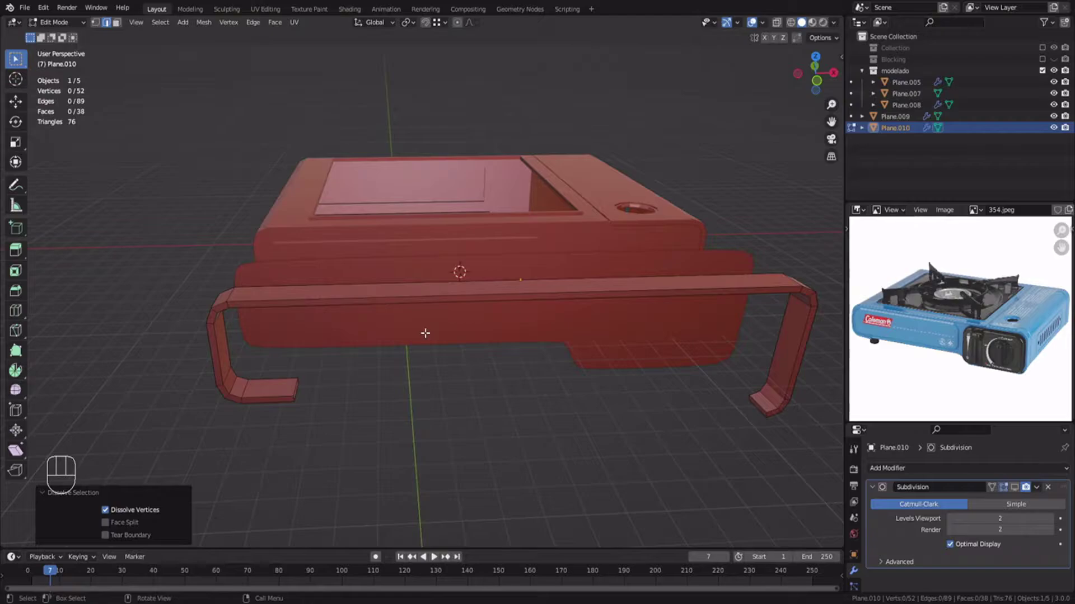
Move the whole frame mesh back along Y until its front edge sits flush with the stove body.
key(a)
scroll(425, 333, down, 2)
key(g)
key(y)
click(559, 339)
scroll(497, 336, up, 4)
key(g)
key(y)
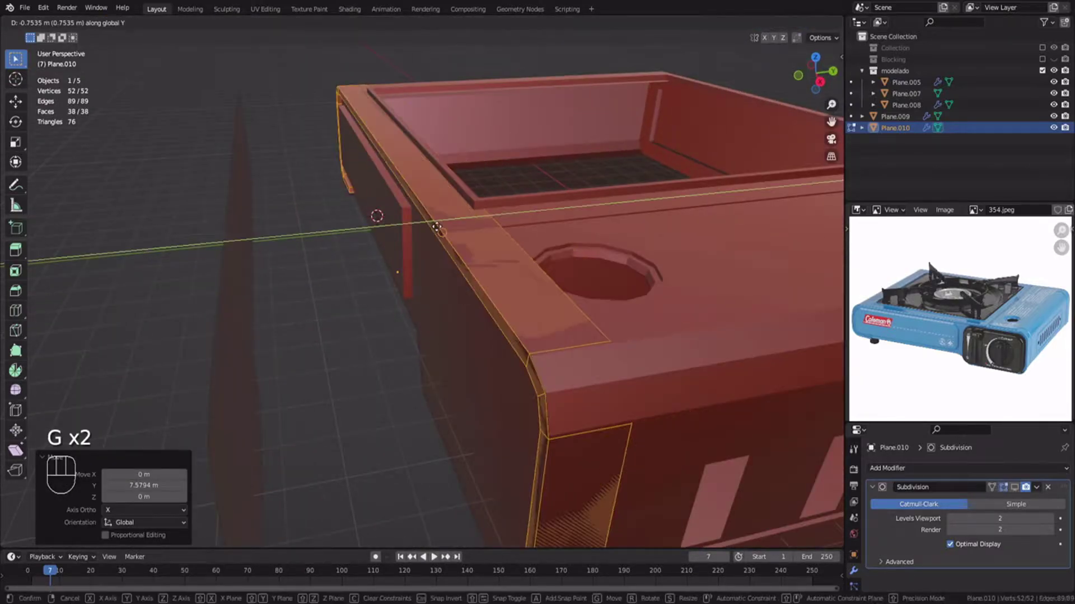
click(439, 225)
Stretch the frame's rear vertices back to the far end of the stove body in wireframe top view.
ctrl+middle_drag(438, 226, 477, 261)
key(1)
key(KP_7)
key(z)
drag(203, 241, 622, 303)
shift+middle_drag(599, 216, 568, 339)
key(g)
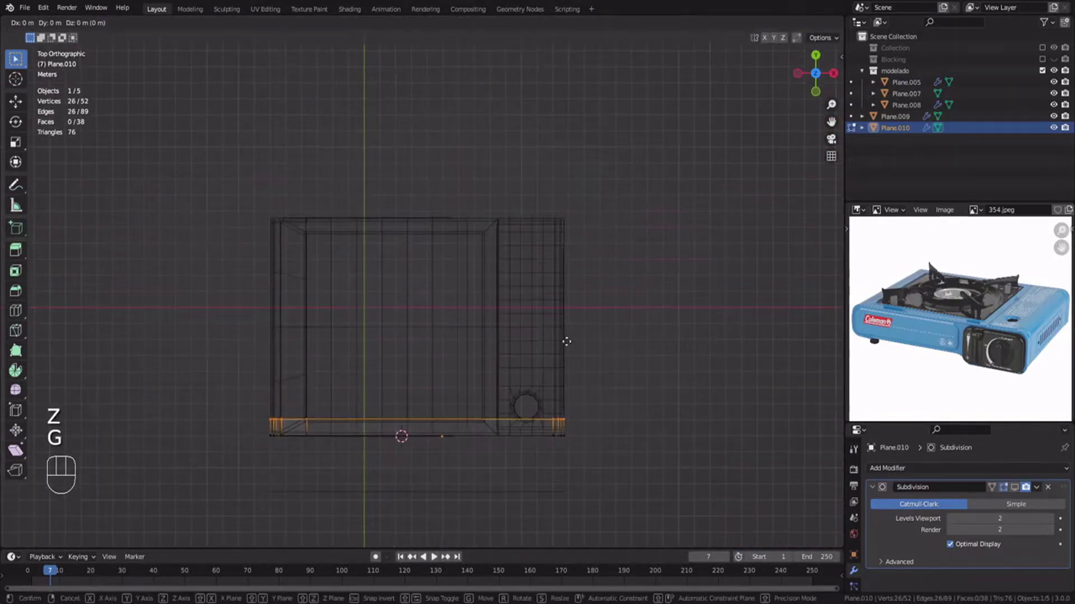
click(540, 139)
Isolate the extended frame in solid local view and show its subdivision while editing the mesh.
middle_drag(472, 310, 501, 241)
key(Tab)
click(543, 336)
click(548, 351)
click(550, 351)
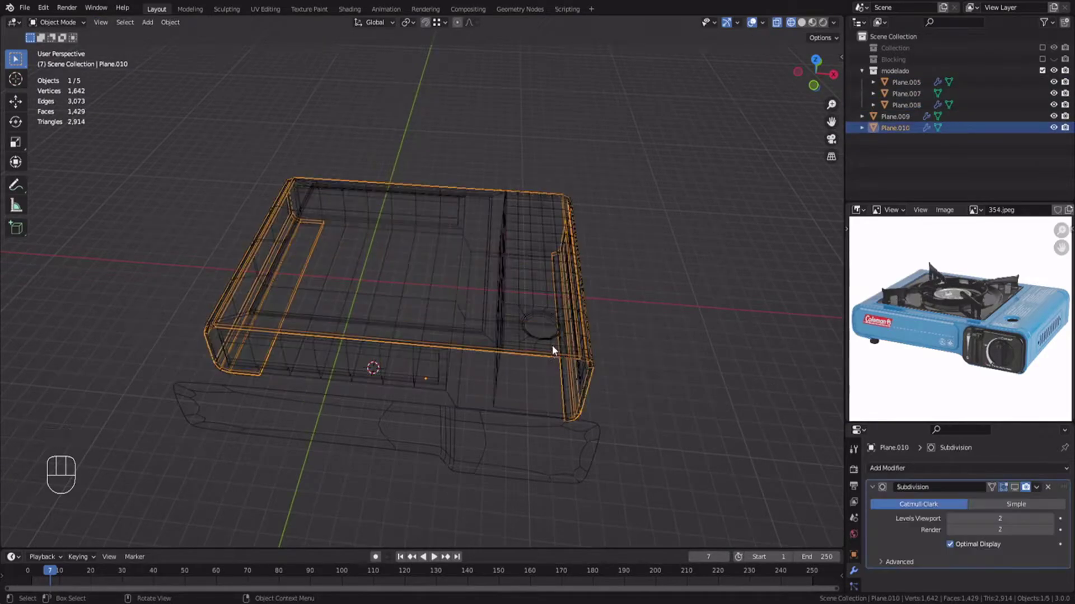
key(KP_Divide)
key(z)
key(Tab)
click(1014, 487)
scroll(604, 409, up, 1)
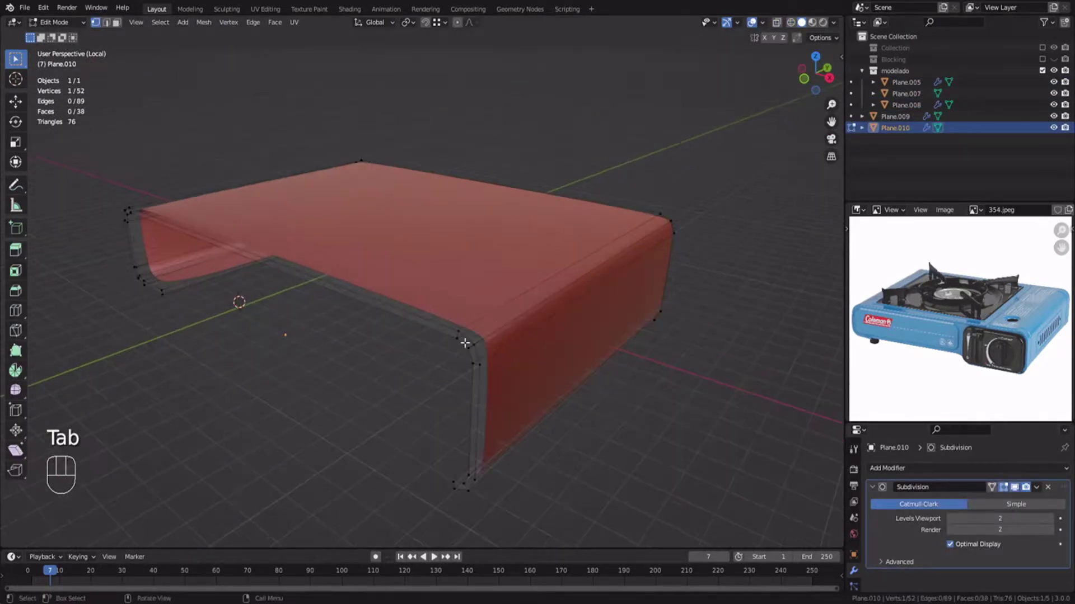
Try an edge loop around the extended frame close to its front edge and undo it.
key(ctrl+r)
click(502, 305)
click(412, 360)
middle_drag(468, 347, 392, 308)
key(ctrl+z)
Add two edge loops around the extended frame, one close to its front edge and one close to its rear edge.
key(ctrl+r)
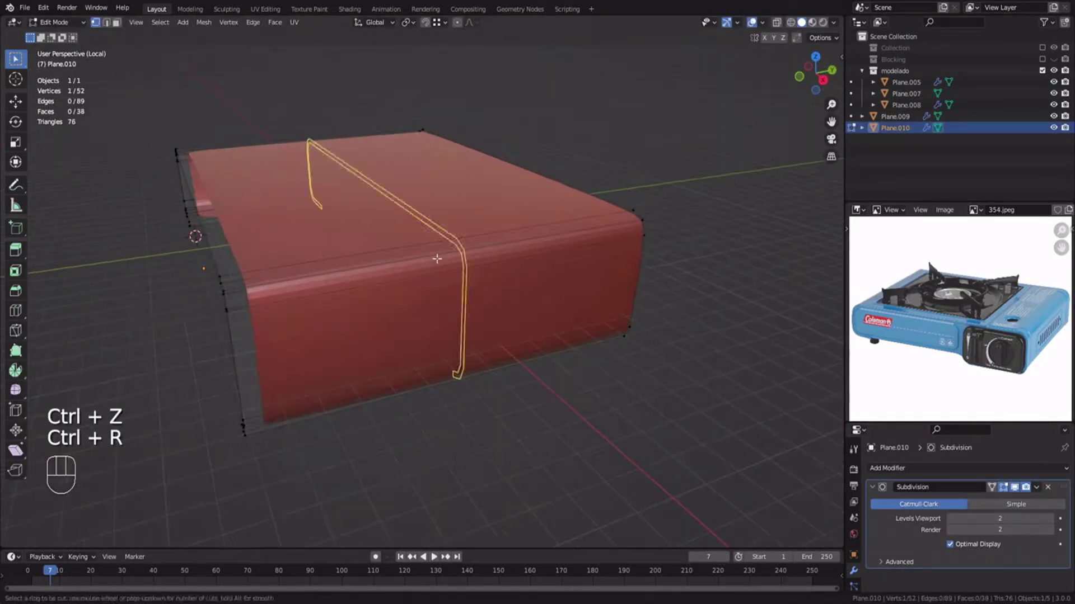
click(435, 258)
click(232, 281)
key(ctrl+r)
click(414, 273)
click(617, 254)
Try a third, centred edge loop around the extended frame and undo it.
middle_drag(302, 274, 426, 258)
shift+middle_drag(426, 259, 446, 230)
scroll(446, 230, up, 2)
key(ctrl+r)
click(501, 238)
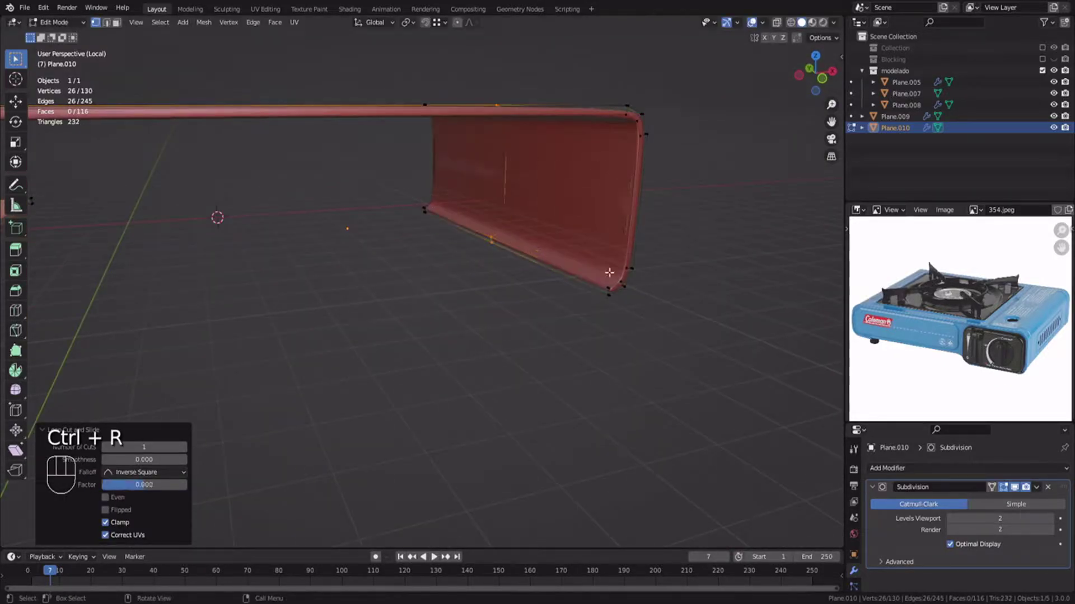
key(ctrl+z)
Try smooth shading on the extended frame and hide its subdivision in the viewport.
middle_drag(609, 272, 493, 313)
key(Tab)
key(alt+a)
click(412, 280)
right_click(412, 279)
click(412, 280)
middle_drag(412, 280, 295, 279)
key(Tab)
click(1014, 489)
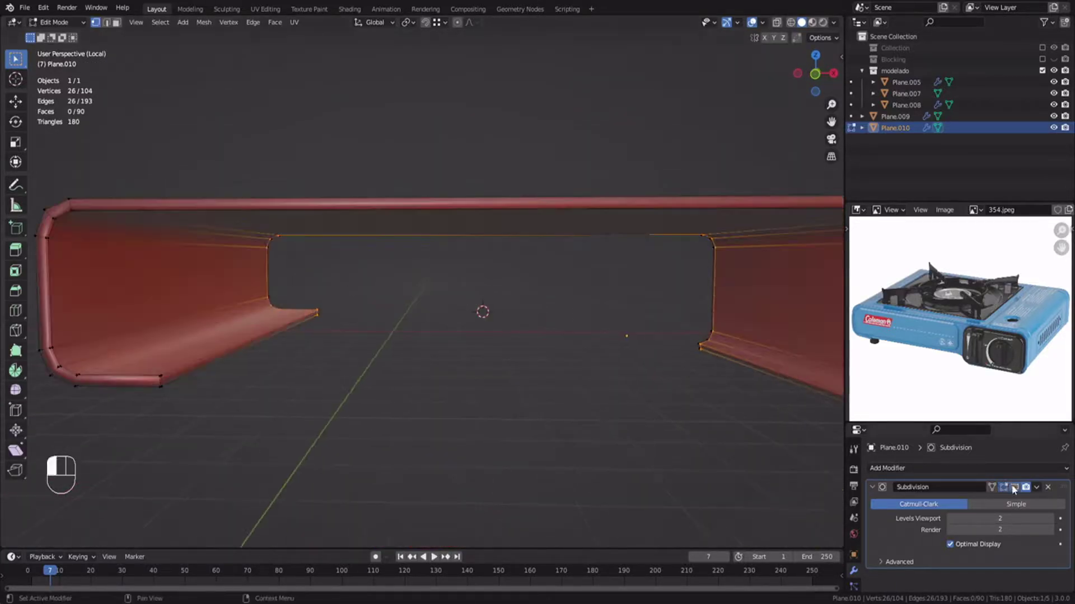
Undo the frame's edge loops, its rearward extension and its move onto the stove body.
key(ctrl+z)
key(ctrl+z)
key(ctrl+z)
key(ctrl+z)
key(ctrl+z)
key(ctrl+z)
key(ctrl+z)
key(ctrl+z)
key(ctrl+z)
key(ctrl+z)
key(ctrl+z)
key(ctrl+z)
key(ctrl+z)
key(ctrl+z)
key(ctrl+z)
key(ctrl+z)
key(ctrl+z)
key(ctrl+z)
key(ctrl+z)
key(ctrl+z)
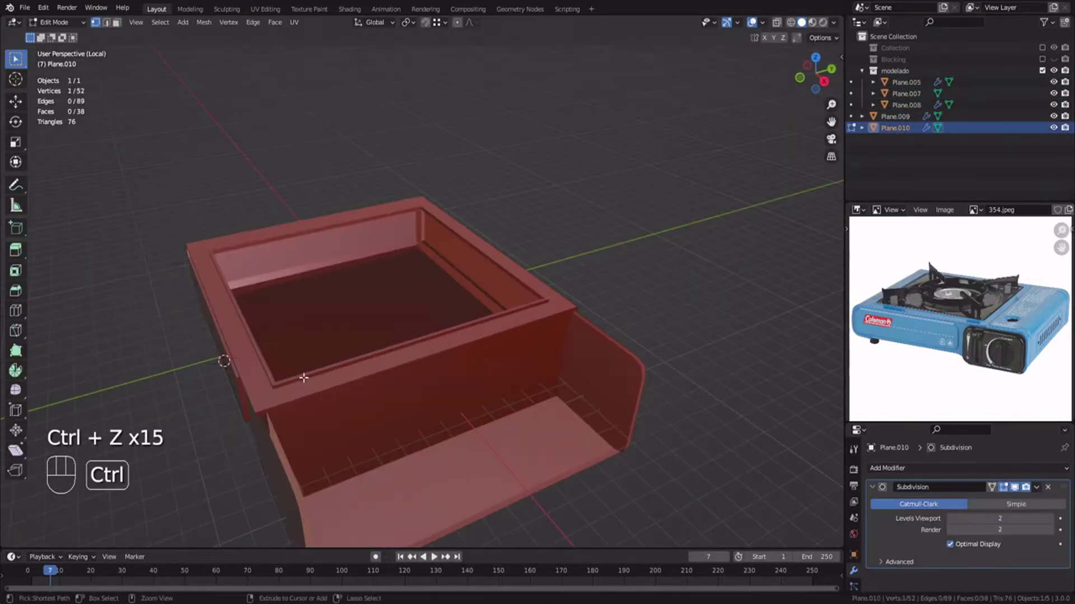
Enable the default Collection, move the front panel and the frame into the modelado collection, and exit local view.
shift+middle_drag(257, 374, 425, 325)
key(Tab)
click(553, 264)
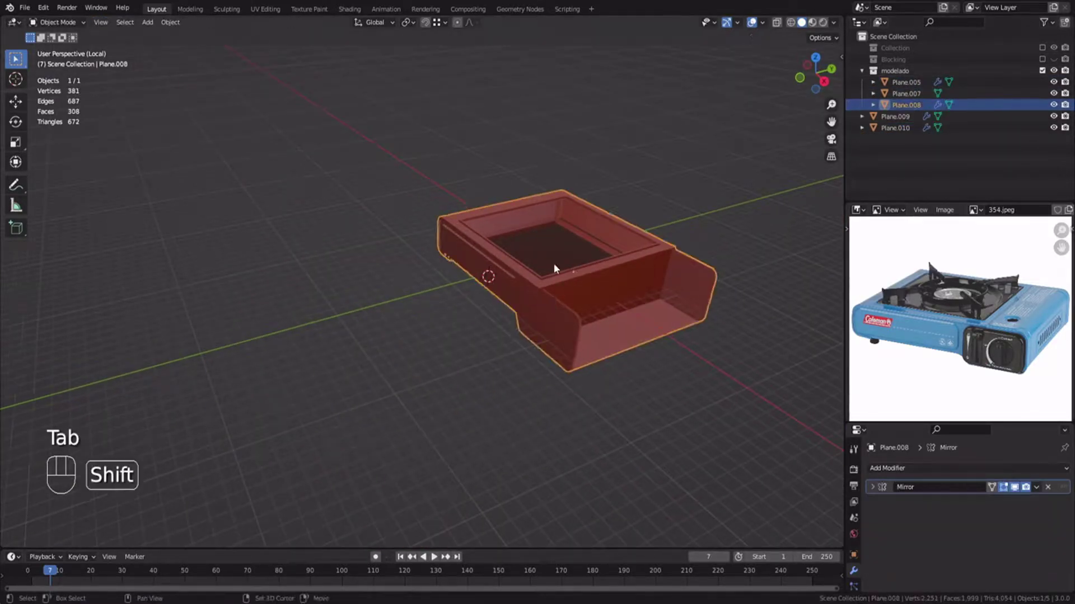
shift+middle_drag(553, 264, 443, 298)
click(1041, 70)
click(1041, 71)
click(1011, 116)
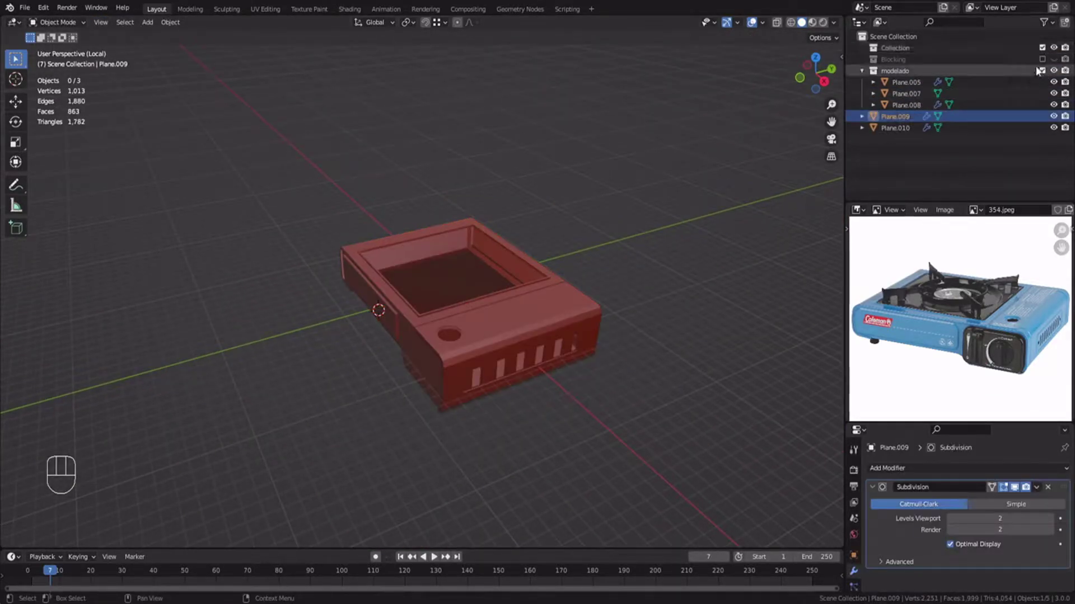
key(m)
click(482, 247)
key(KP_Divide)
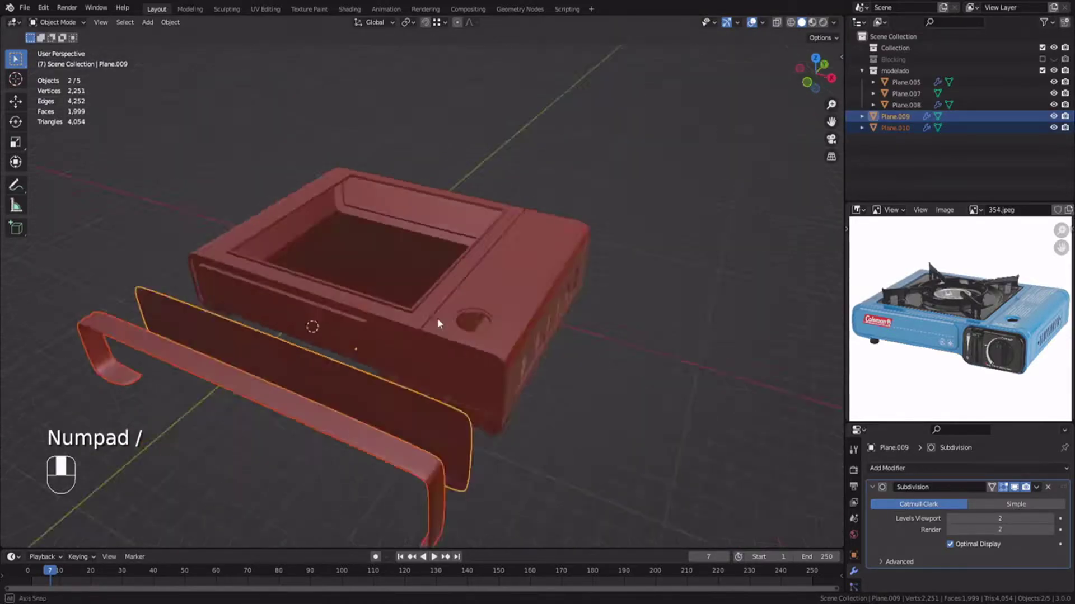
Delete the frame's extruded rear vertices in wireframe top view, keeping only the flat front strip, and return to solid shading.
key(alt+a)
click(358, 311)
key(Tab)
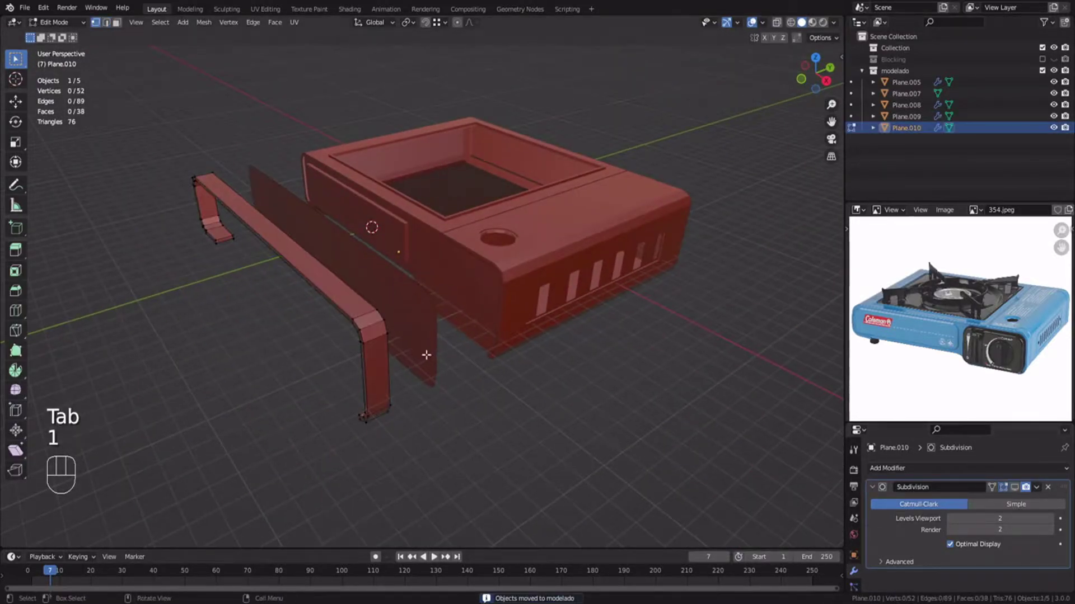
key(KP_7)
key(z)
drag(268, 390, 616, 448)
key(x)
click(616, 426)
key(z)
middle_drag(460, 361, 441, 283)
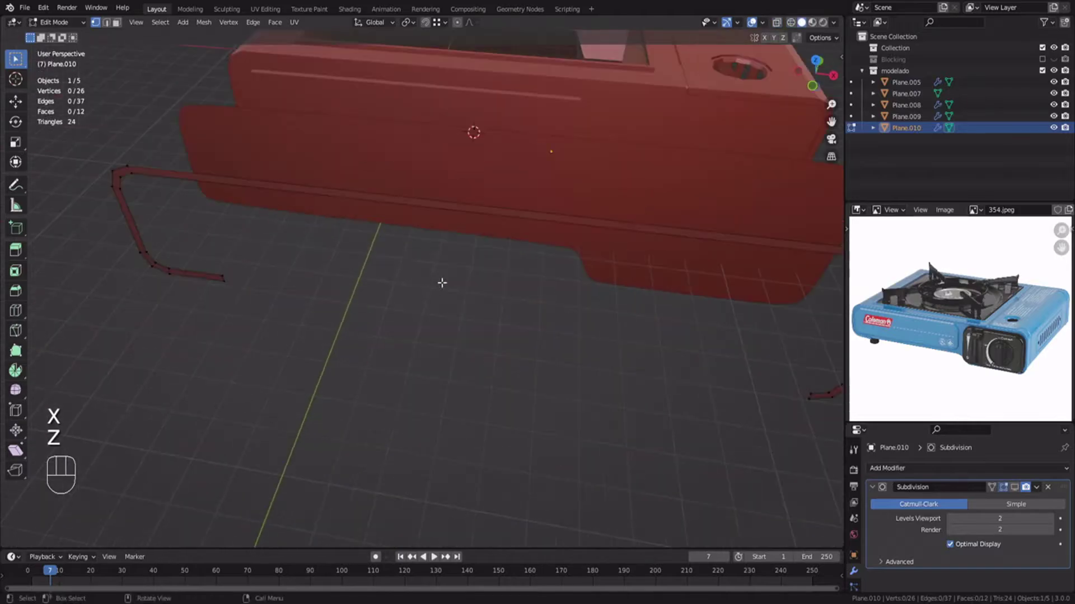
key(2)
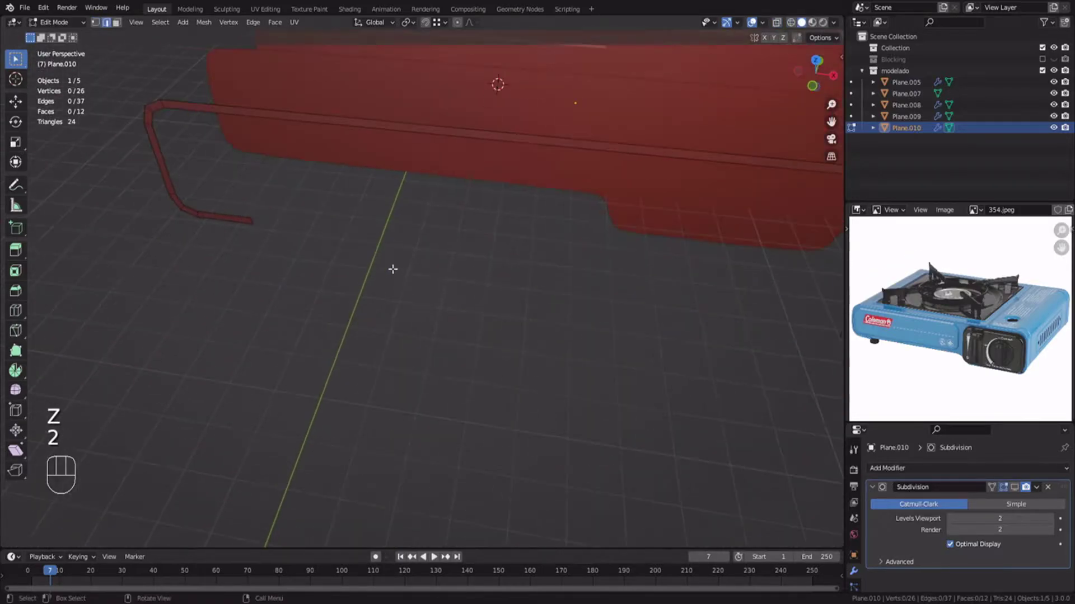
Extrude the front strip's rear edge loop about 1.34 m along Y.
alt+click(167, 182)
shift+middle_drag(168, 183, 313, 266)
scroll(316, 262, down, 1)
alt+click(319, 259)
scroll(322, 262, up, 5)
key(e)
key(y)
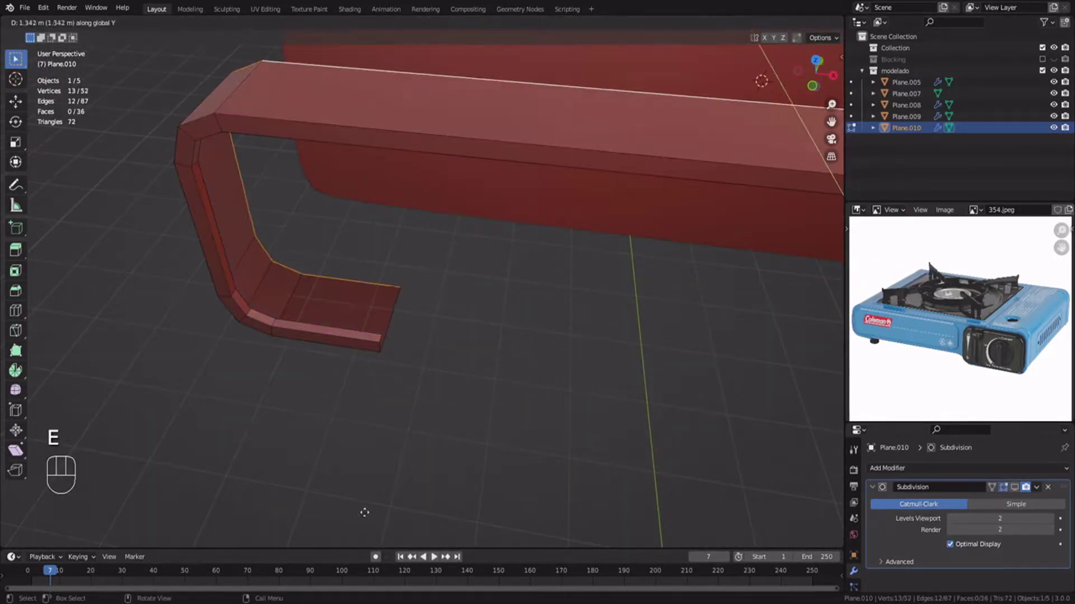
click(365, 511)
Move the whole extruded frame back along Y over the stove body.
key(Tab)
key(alt+a)
middle_drag(384, 311, 318, 322)
scroll(318, 322, down, 4)
click(452, 364)
key(Tab)
key(a)
shift+middle_drag(456, 367, 394, 380)
key(g)
key(y)
click(564, 334)
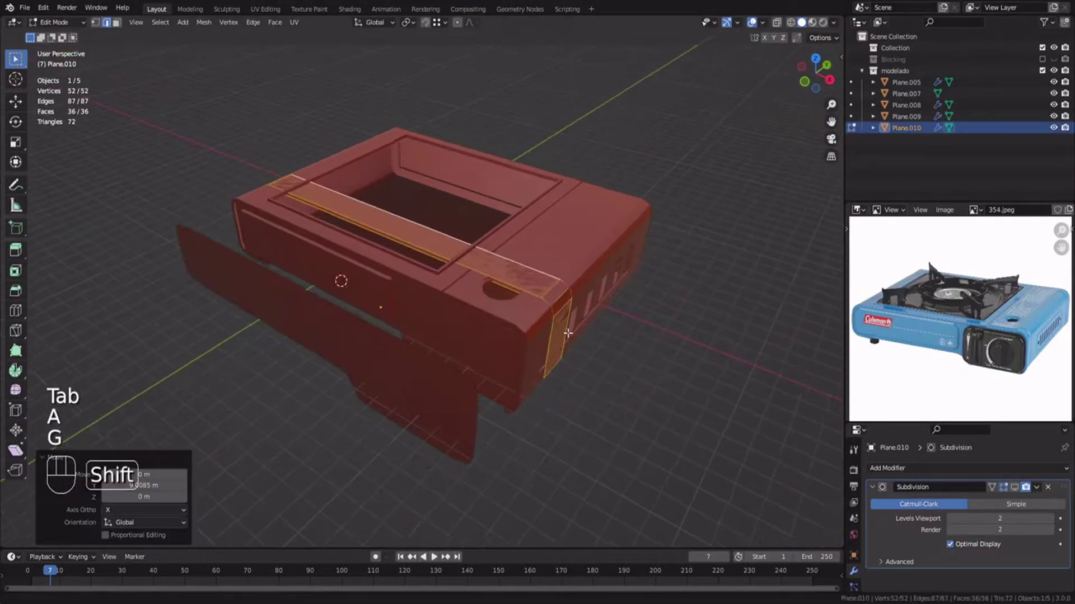
Adjust the frame along Y so its front edge sits flush with the stove body's front.
shift+middle_drag(564, 335, 261, 391)
scroll(261, 390, up, 4)
key(g)
key(y)
ctrl+click(269, 389)
Duplicate the whole frame mesh along Y in top view.
key(KP_7)
scroll(287, 366, down, 4)
key(1)
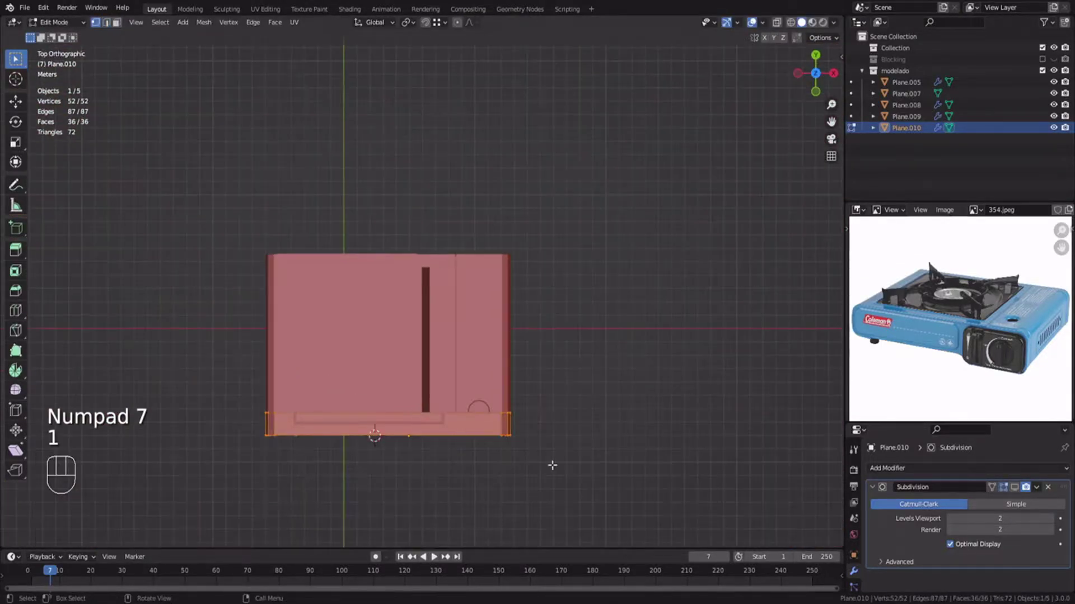
key(shift+d)
key(y)
click(543, 372)
Mirror the copy with a Y scale of -1 and move it about 5.74 m along Y to the body's rear edge.
key(s)
key(y)
key(minus)
key(1)
key(Return)
key(g)
key(y)
ctrl+click(508, 256)
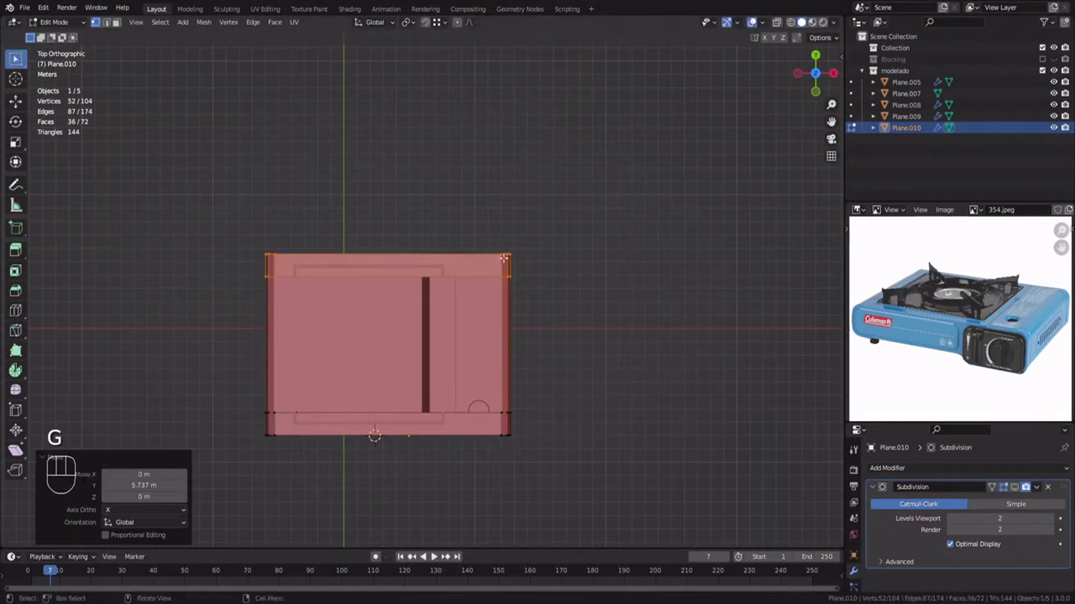
Bridge the facing edge loops of the front and rear frames and dissolve those two loops.
alt+click(488, 277)
alt+shift+click(483, 413)
right_click(482, 411)
mouse_move(487, 314)
click(523, 316)
key(2)
key(ctrl+x)
Isolate the shell, add a centred loop cut across its depth and bevel it into two loops near the front and rear.
key(a)
middle_drag(492, 410, 433, 293)
key(Tab)
key(KP_Divide)
key(alt+a)
click(425, 318)
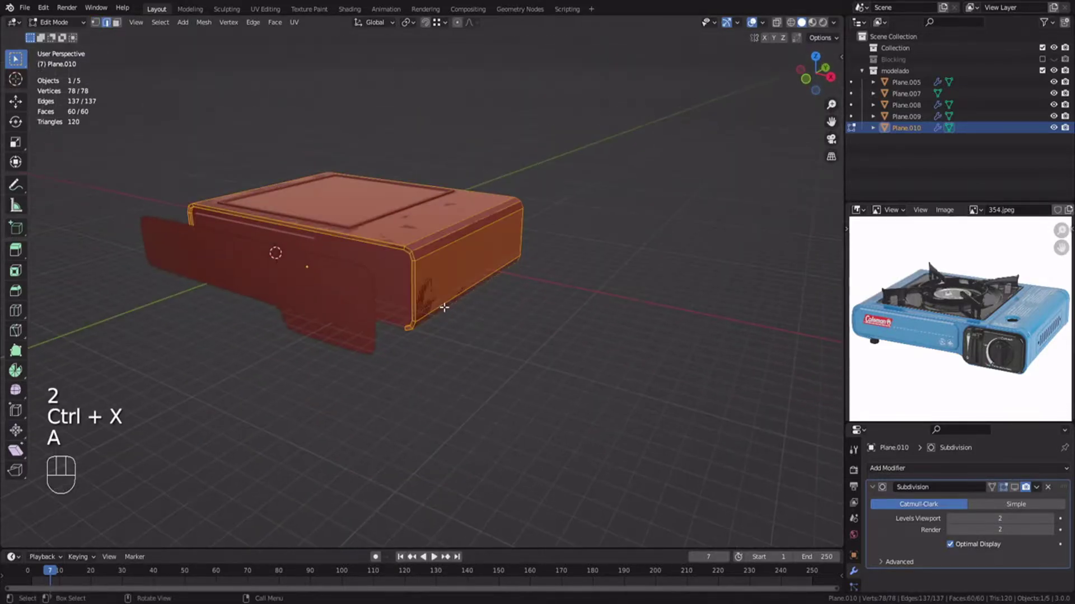
key(Tab)
key(ctrl+r)
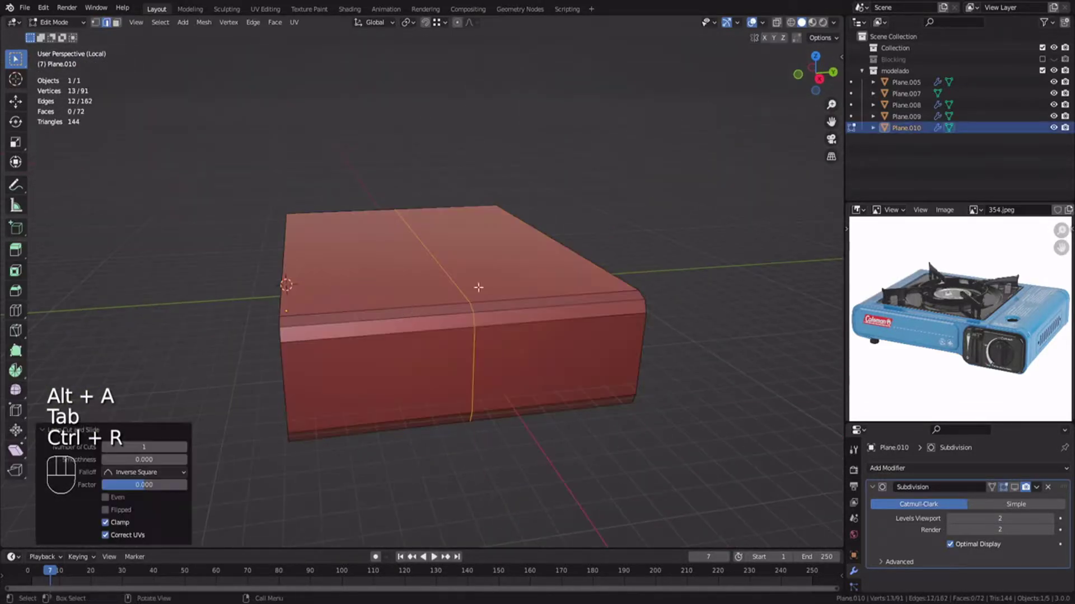
click(479, 285)
key(ctrl+b)
click(664, 259)
Add supporting edge loops along the shell's front and rear lips, close to their corners.
middle_drag(665, 259, 550, 373)
scroll(487, 291, up, 4)
key(ctrl+r)
click(483, 282)
click(504, 267)
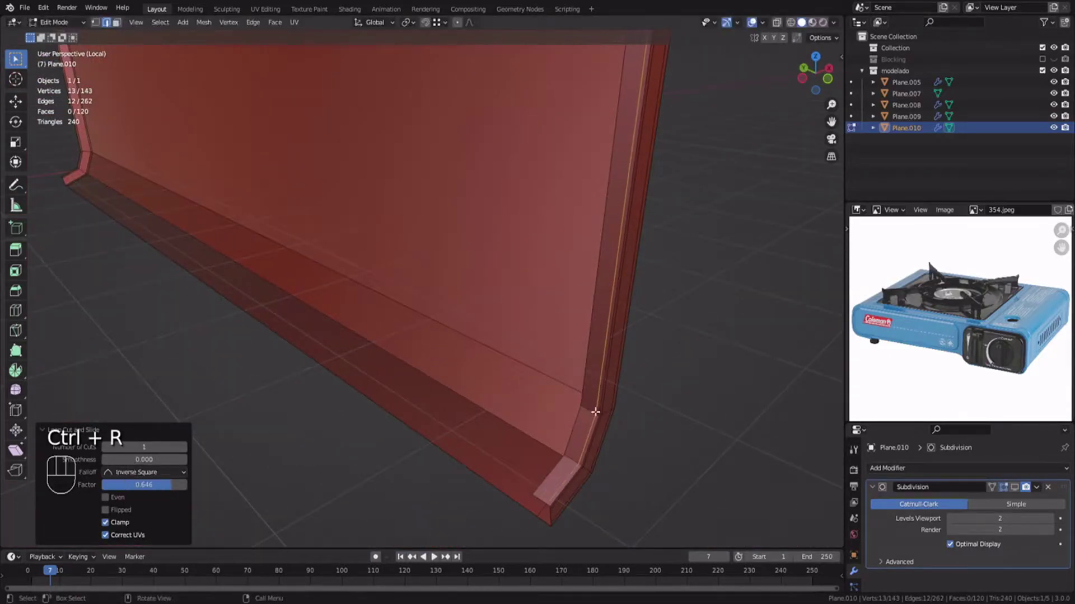
Show the shell's subdivision in the viewport and correct the normals of all its faces.
click(1015, 487)
key(Tab)
scroll(502, 342, down, 4)
key(alt+a)
middle_drag(501, 343, 526, 358)
key(alt+a)
shift+middle_drag(526, 358, 393, 379)
key(Tab)
key(a)
key(alt+n)
click(384, 374)
key(Tab)
key(Tab)
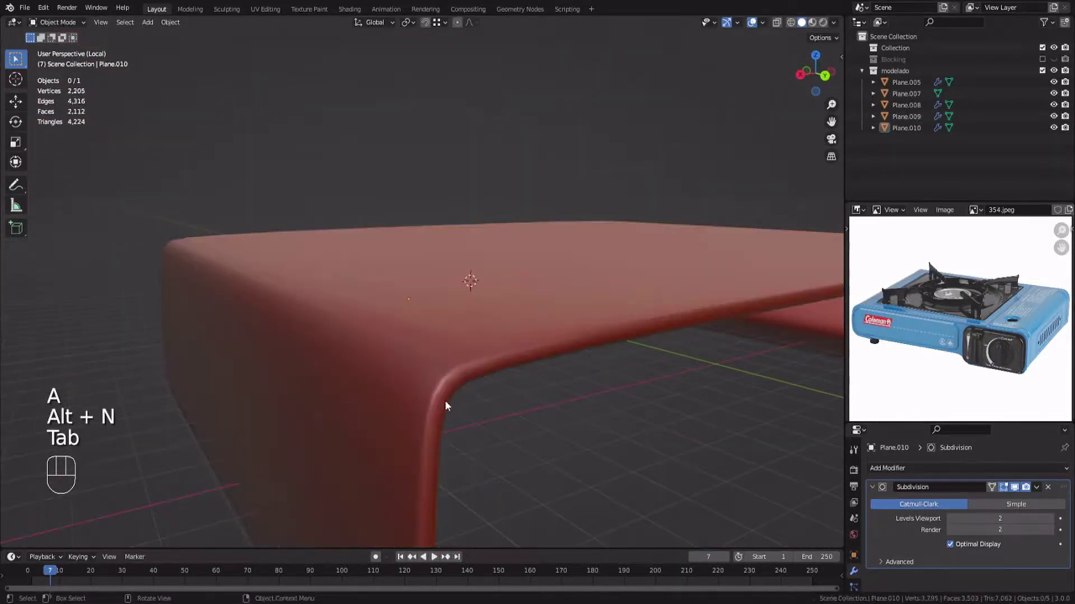
key(ctrl+r)
click(447, 395)
click(451, 389)
key(ctrl+r)
key(ctrl+z)
key(ctrl+z)
Add two supporting edge loops around the shell's rounded lip to sharpen its edge under subdivision.
key(ctrl+r)
click(448, 385)
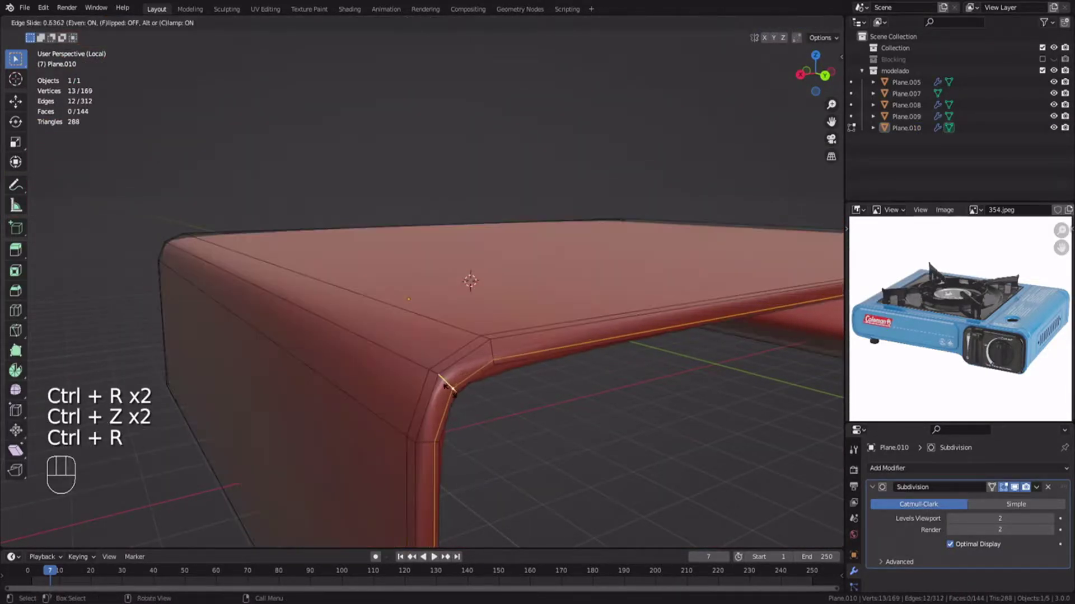
click(450, 387)
key(ctrl+r)
click(448, 386)
click(446, 384)
shift+middle_drag(465, 397, 414, 280)
shift+middle_drag(144, 285, 293, 263)
key(Tab)
key(alt+a)
scroll(343, 329, down, 4)
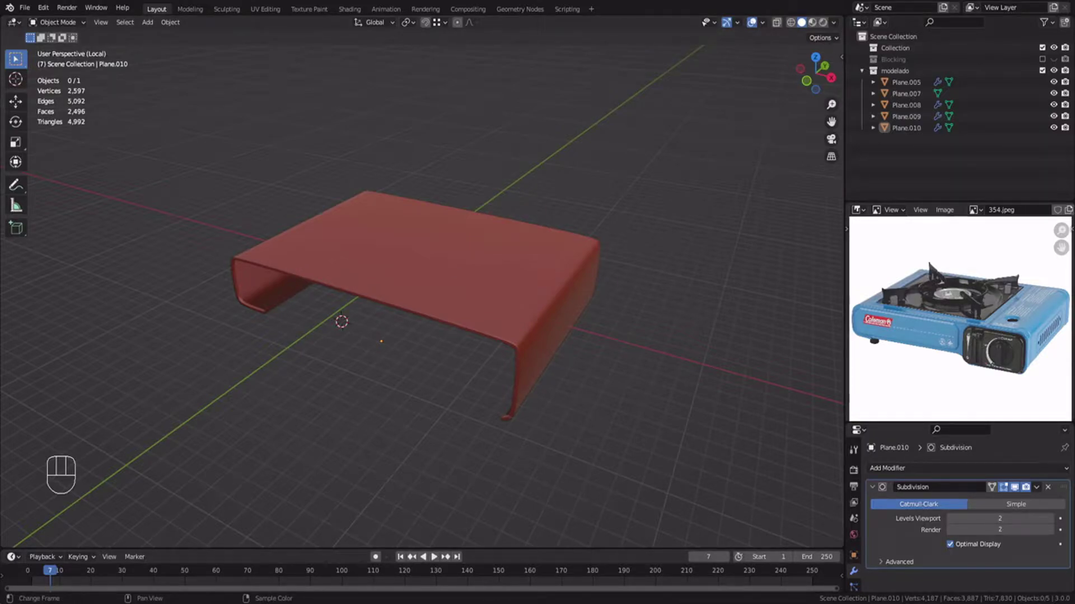
Add nine evenly spaced loop cuts across the shell's flat top and leave local view.
middle_drag(495, 334, 530, 342)
click(519, 320)
key(Tab)
key(3)
key(ctrl+r)
scroll(466, 324, up, 8)
click(468, 323)
key(Tab)
key(KP_Divide)
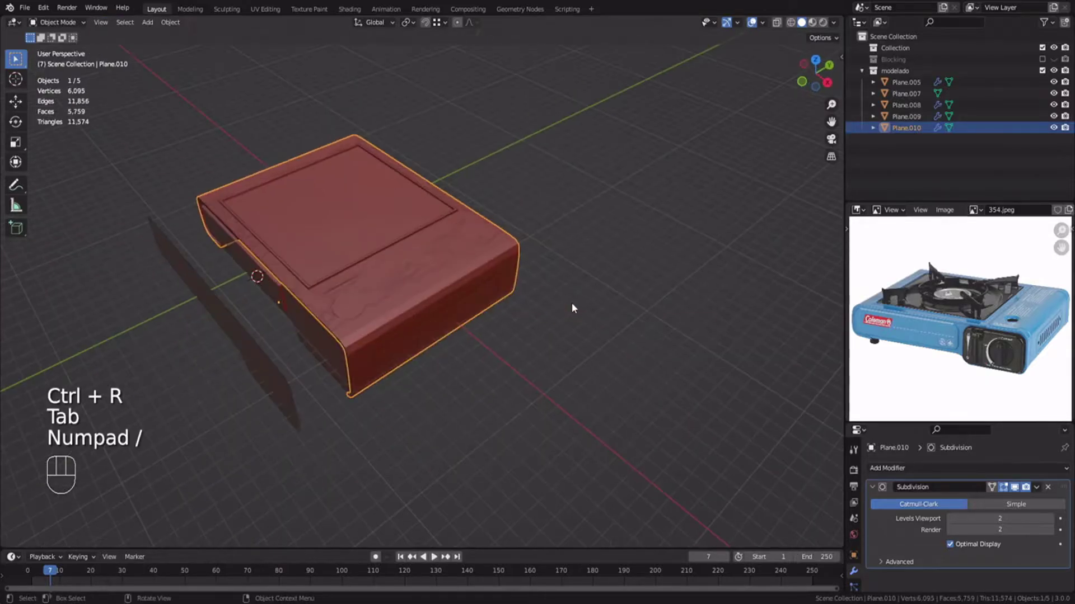
Flatten the loop beside the top recess with an X scale of 0 and shift it about 0.05 m along X.
key(Tab)
key(g)
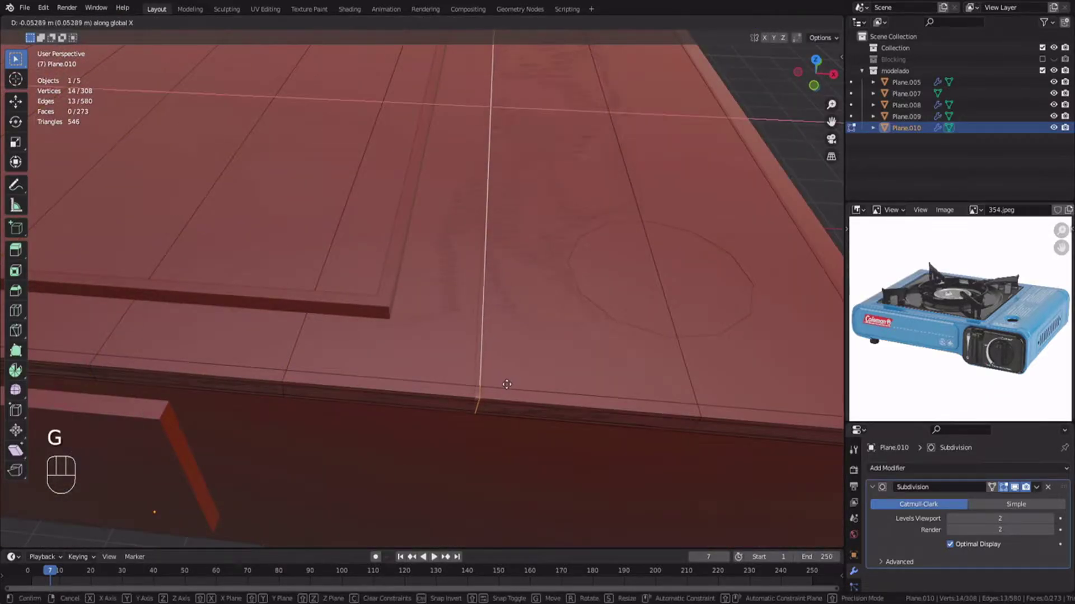
key(s)
key(x)
key(0)
key(Return)
key(g)
key(x)
click(535, 359)
scroll(533, 373, down, 6)
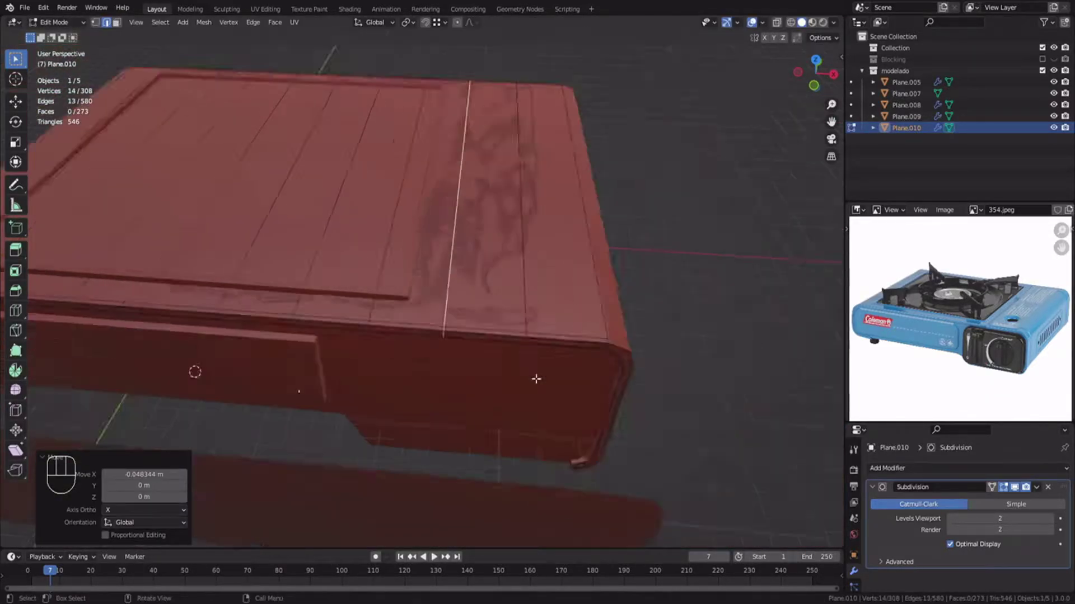
Hide all objects in the modelado collection except Plane.007 and Plane.010.
key(a)
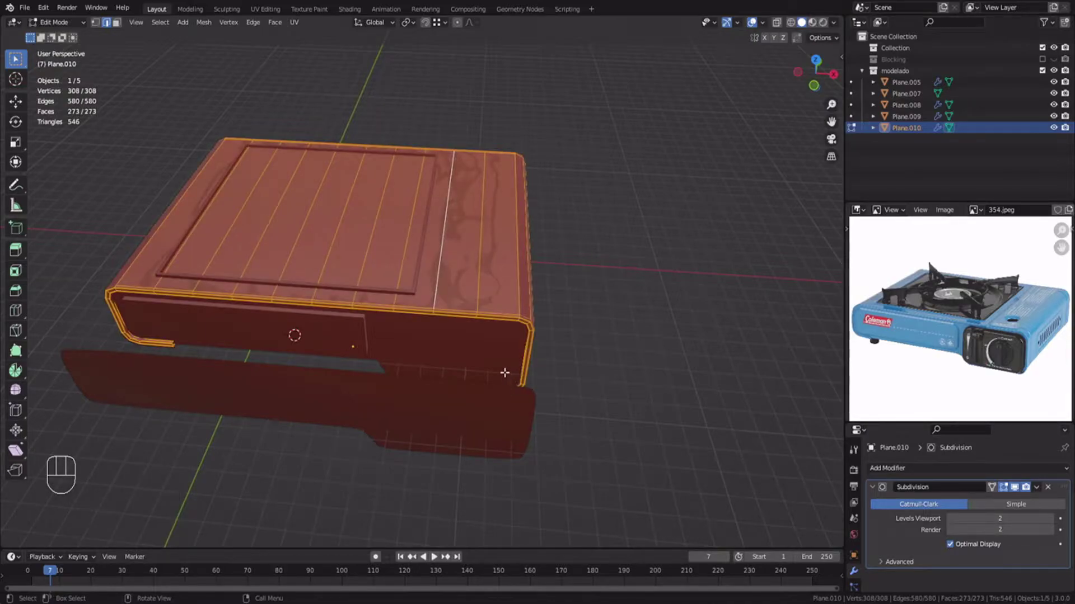
key(Tab)
drag(1054, 82, 1054, 128)
click(1054, 129)
click(1054, 106)
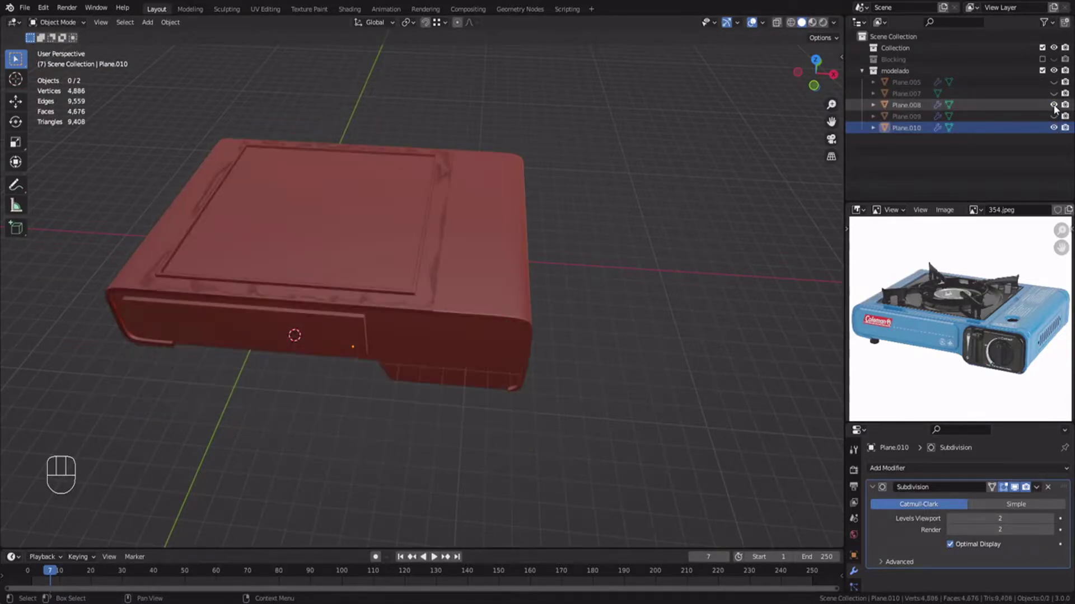
click(1054, 105)
click(1054, 95)
Edit Plane.007 and the shell together and move the shell's seam loop about 0.03 m along X onto Plane.007's edge.
click(514, 268)
scroll(514, 268, up, 5)
key(Tab)
key(Tab)
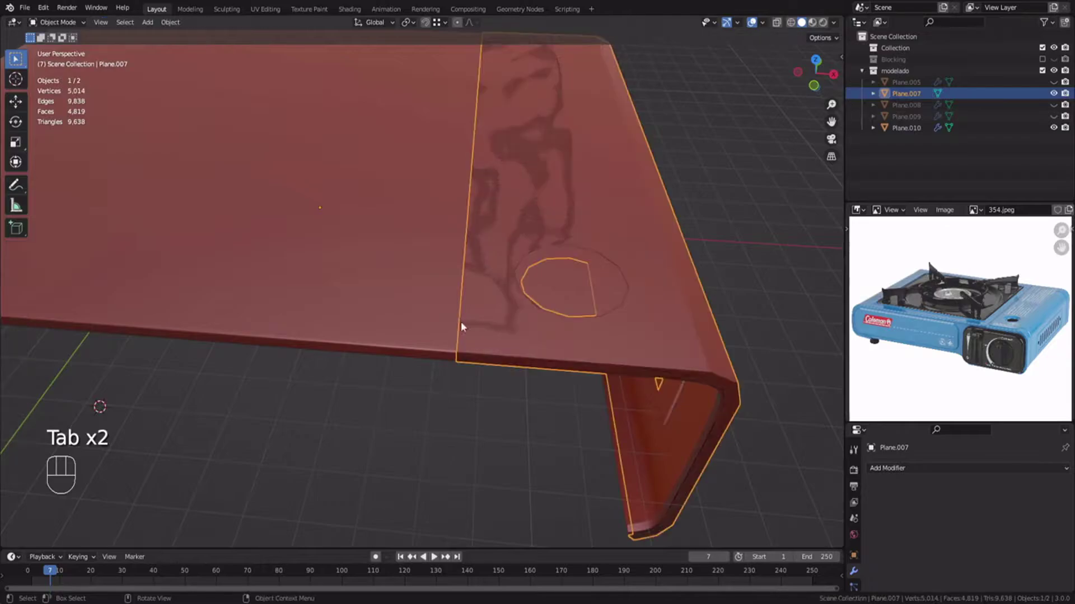
shift+click(439, 308)
key(Tab)
alt+click(441, 307)
scroll(438, 305, up, 5)
key(g)
key(x)
ctrl+click(561, 424)
scroll(557, 419, down, 5)
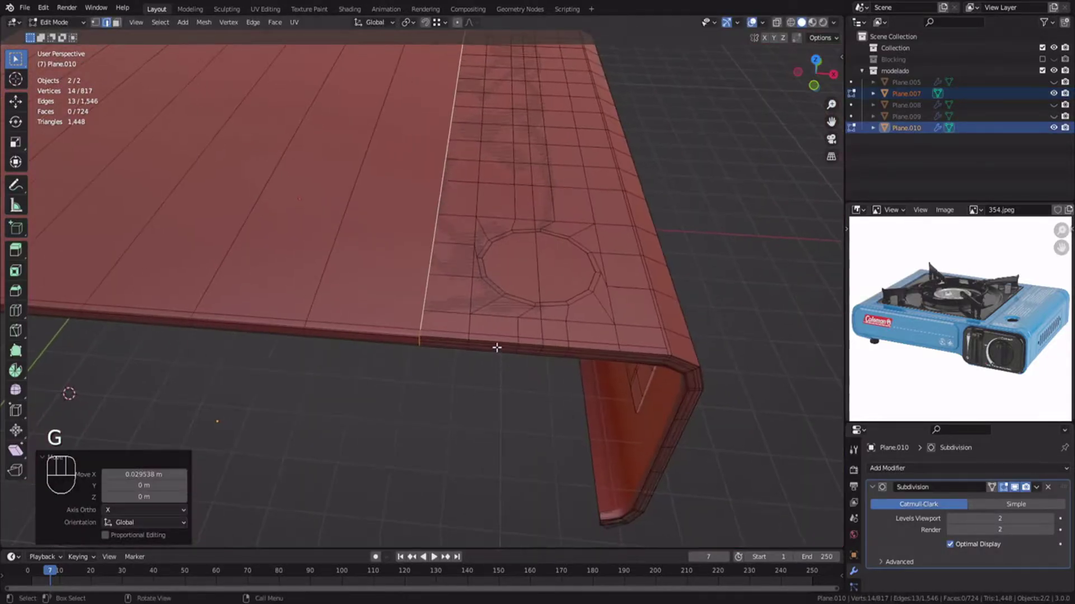
Rip the shell along the seam loop and move the ripped edge about -0.018 m along X to open a narrow gap.
scroll(432, 351, up, 3)
key(v)
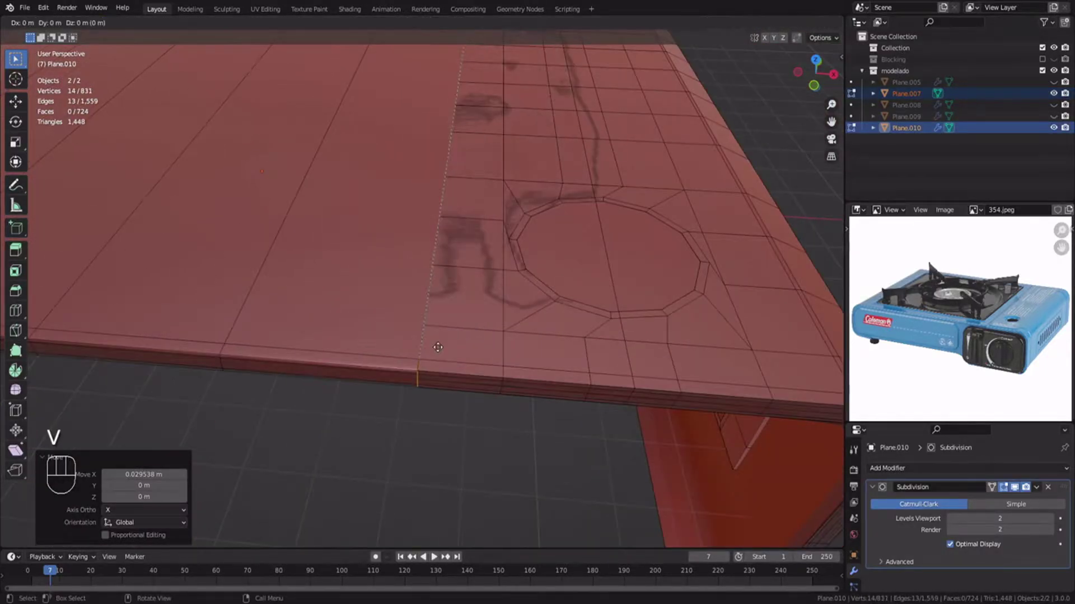
key(g)
key(x)
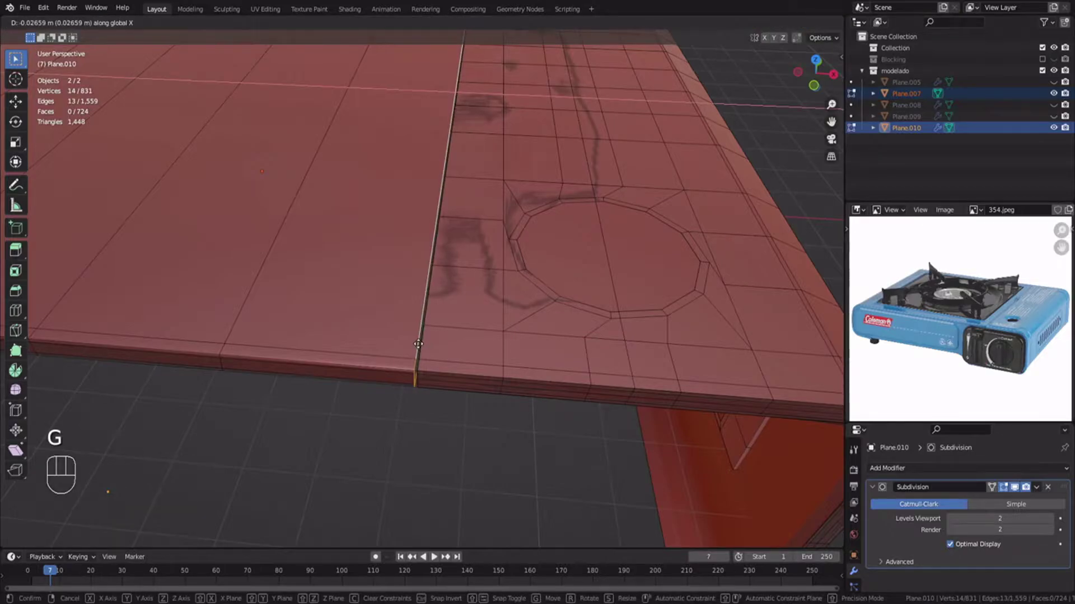
click(428, 335)
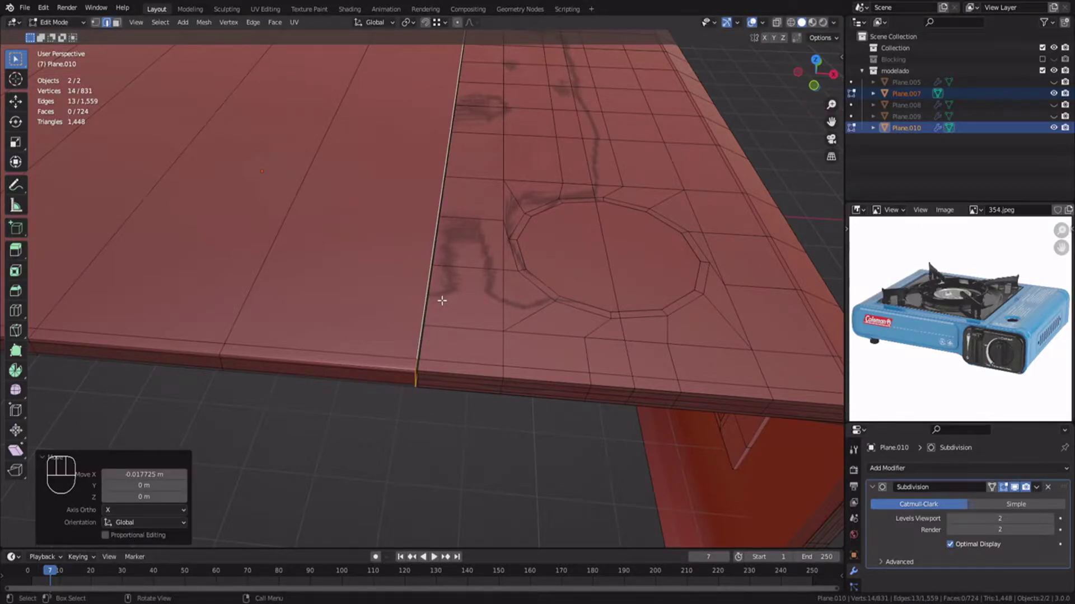
Undo hiding the shell and hide Plane.007 instead.
key(Tab)
key(h)
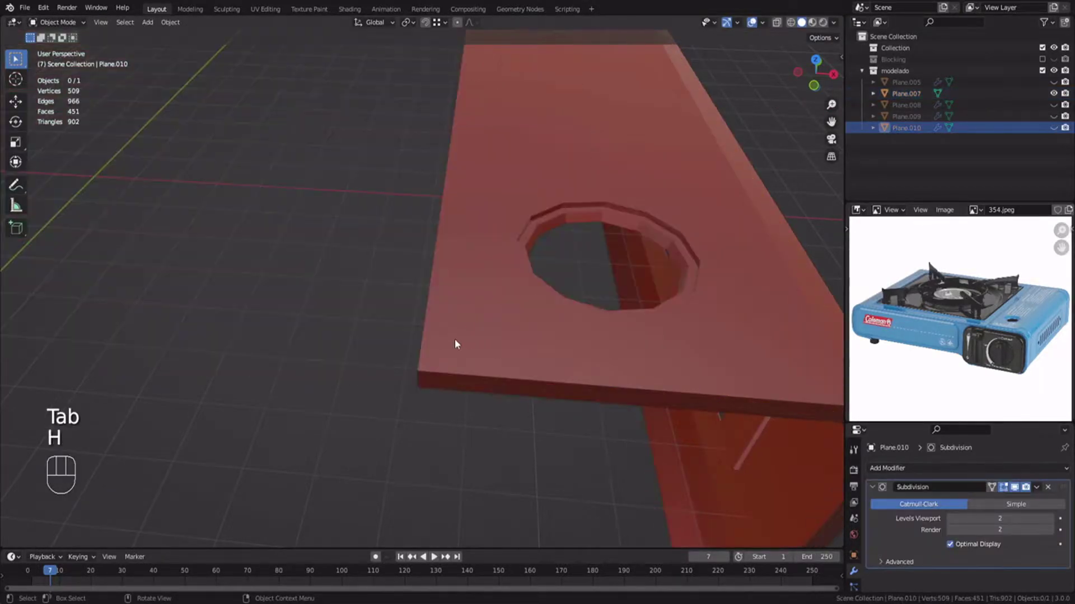
key(ctrl+z)
key(g)
key(h)
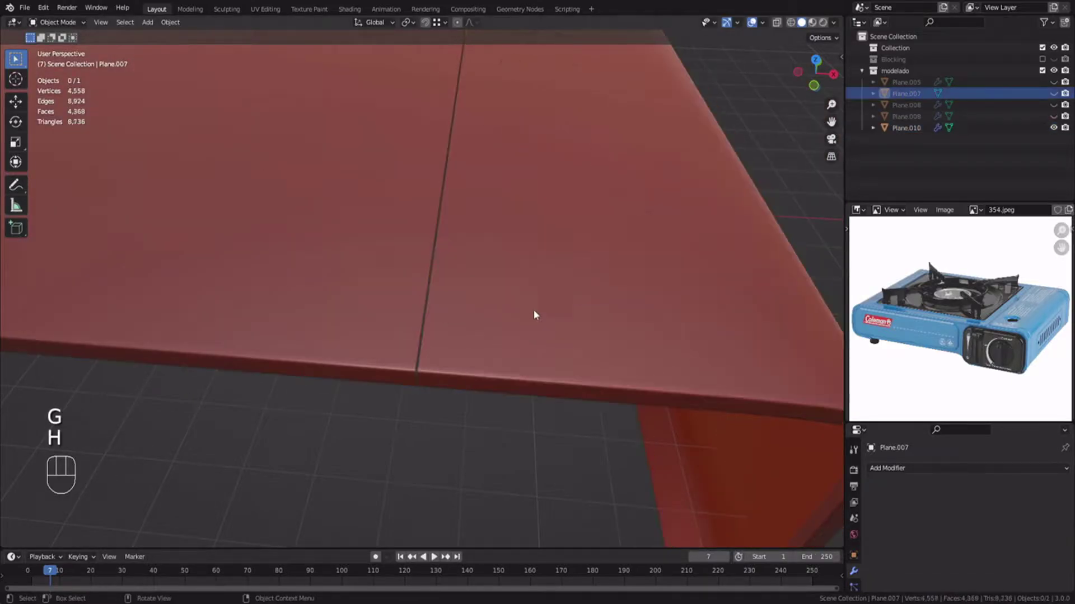
key(alt+a)
middle_drag(533, 310, 479, 308)
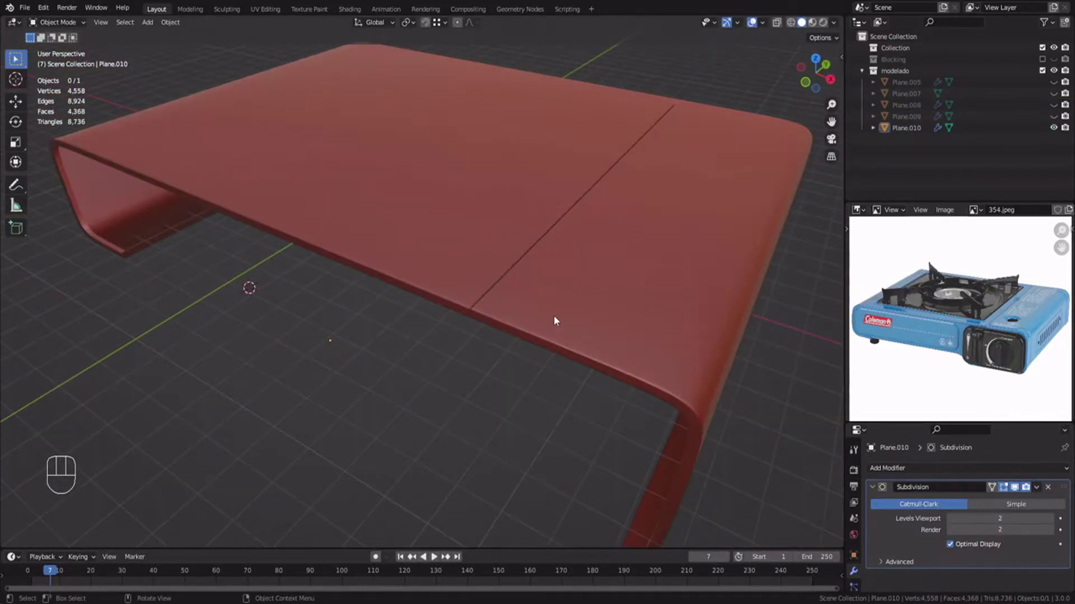
Turn off the shell's viewport subdivision, separate the part beyond the seam gap into its own object and hide it.
key(Tab)
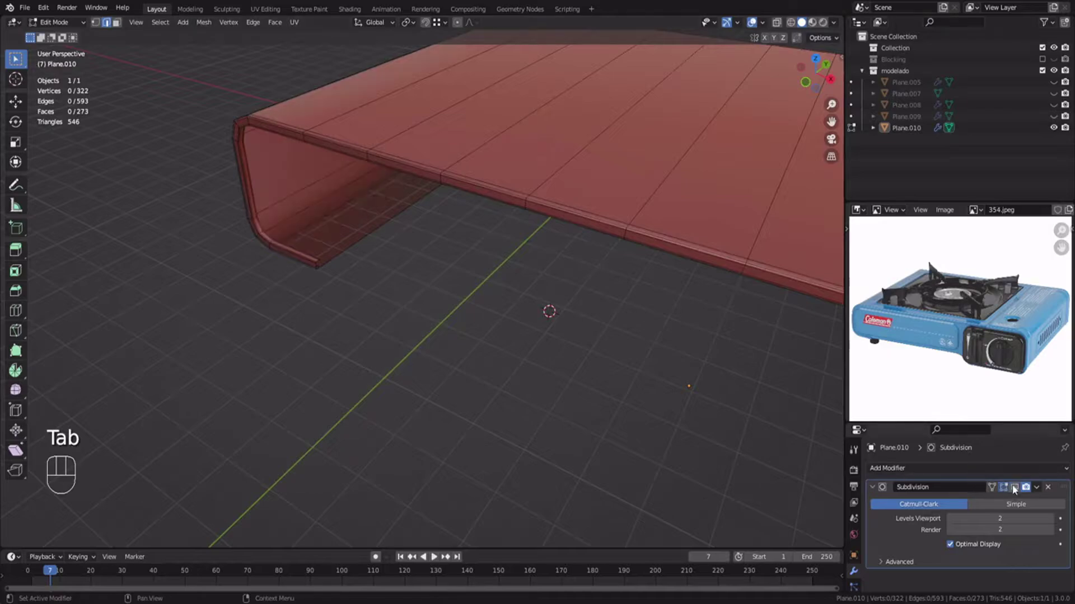
key(alt+a)
shift+middle_drag(444, 261, 485, 325)
key(Tab)
key(h)
Delete the inward-turned lip faces along the bottom of Plane.010's side walls.
middle_drag(650, 392, 405, 260)
key(Tab)
key(alt+a)
scroll(431, 251, up, 3)
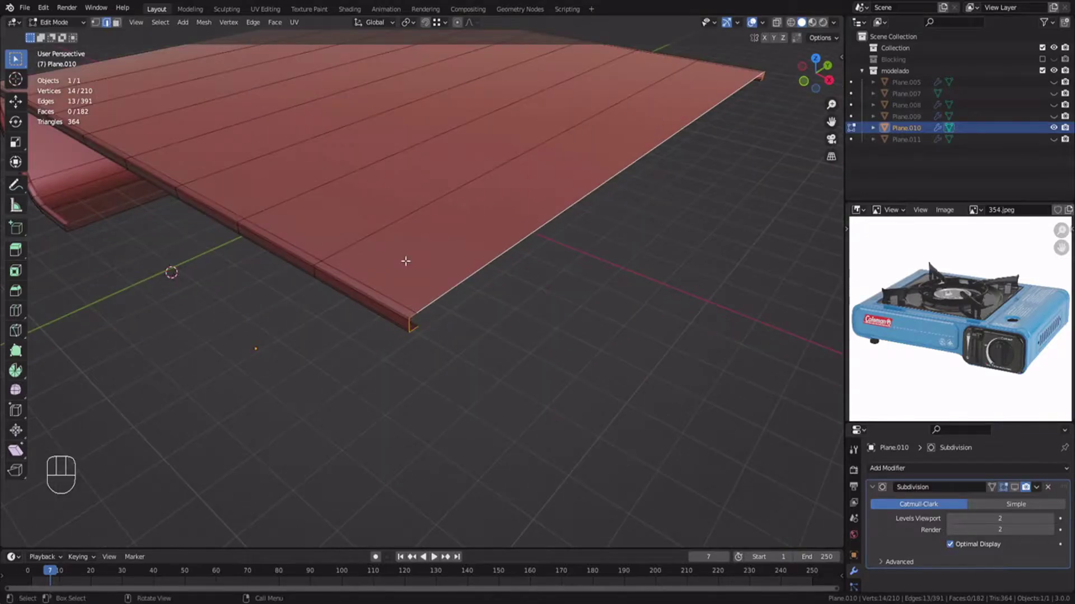
scroll(426, 284, up, 3)
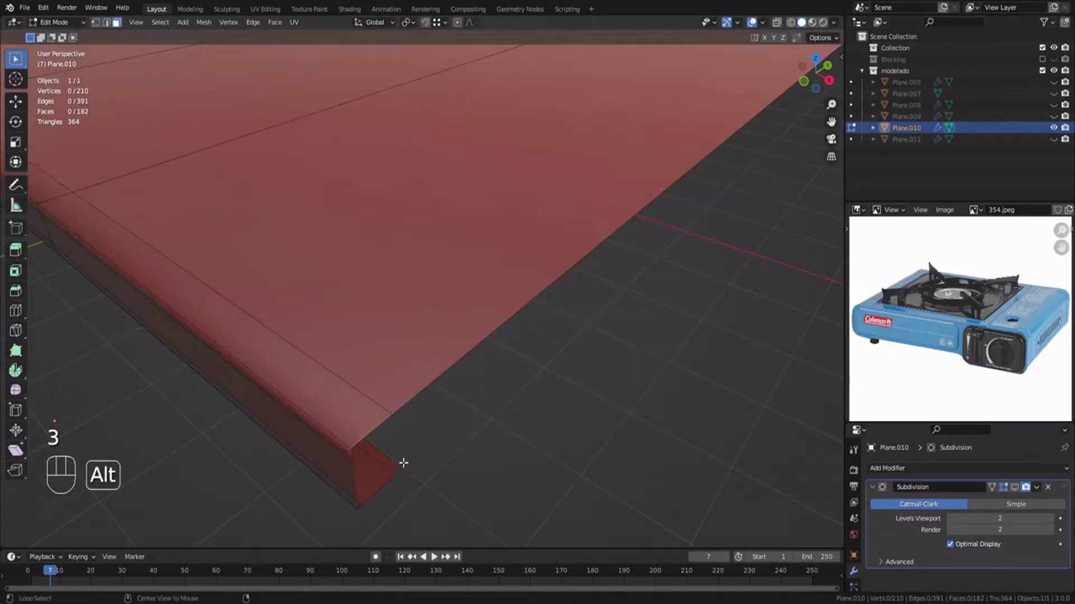
key(KP_Decimal)
middle_drag(406, 434, 355, 375)
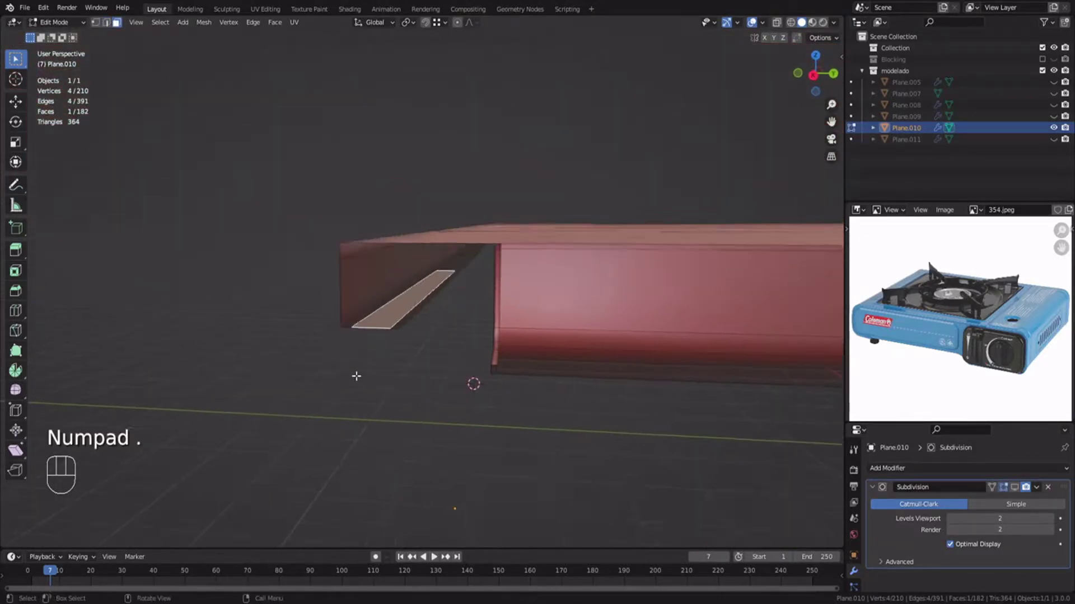
scroll(355, 375, up, 1)
alt+click(463, 267)
key(x)
click(455, 269)
middle_drag(441, 290, 493, 344)
key(x)
click(437, 257)
Divide Plane.010's top with eight evenly spaced loop cuts running along X.
alt+click(484, 313)
key(ctrl+r)
scroll(488, 342, up, 7)
click(488, 343)
click(488, 343)
Extrude the seam edge's seven middle segments about 0.031 m down and about 0.079 m outward along X to form a tab.
middle_drag(398, 362, 476, 308)
click(328, 391)
shift+middle_drag(372, 379, 329, 283)
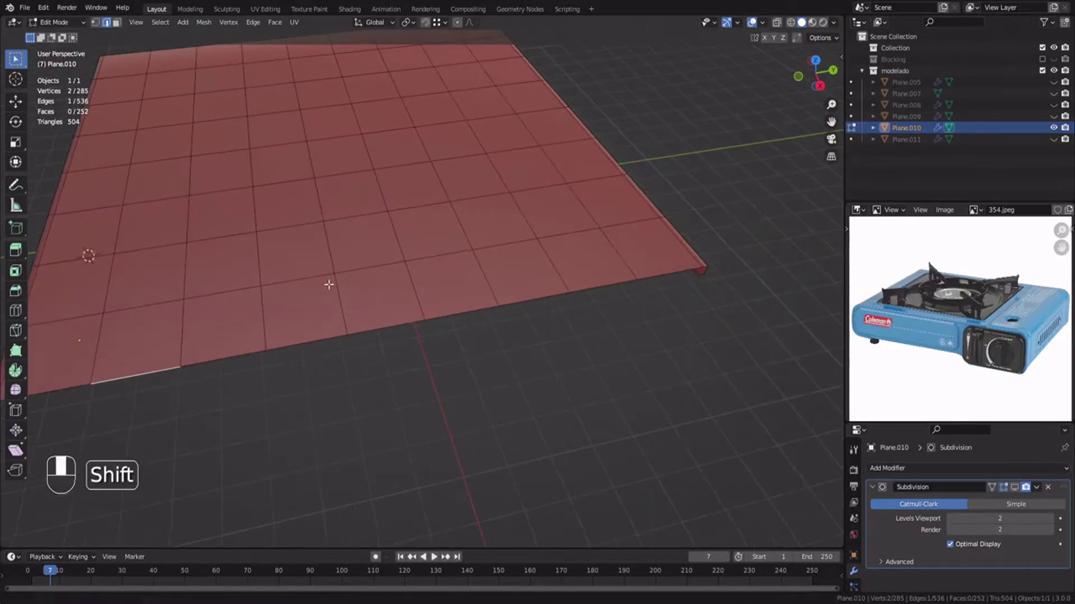
ctrl+click(525, 324)
middle_drag(493, 329, 469, 311)
scroll(559, 313, up, 3)
key(e)
key(z)
click(401, 329)
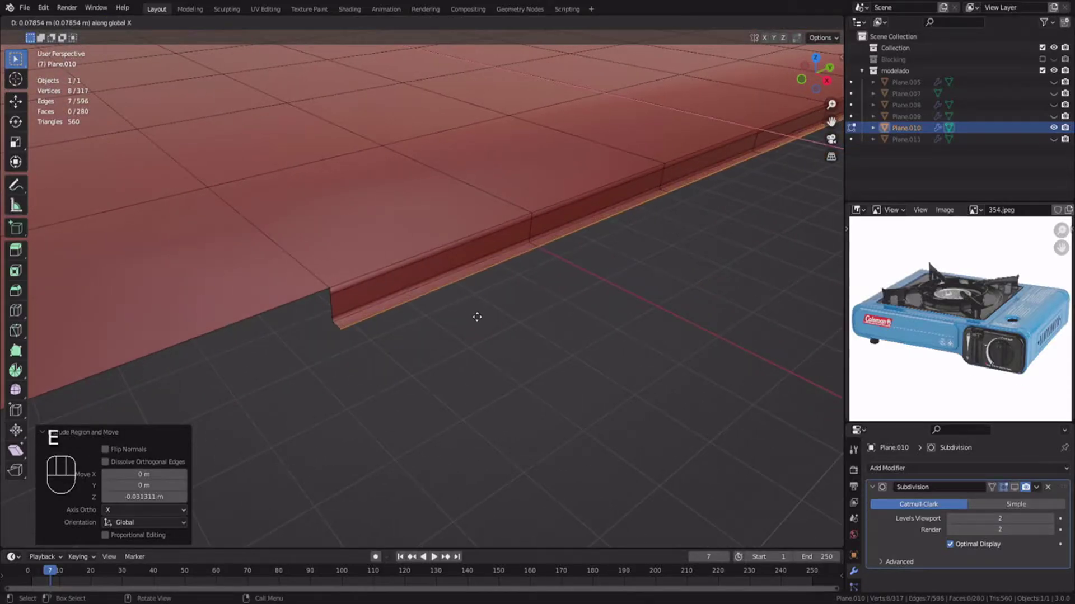
click(477, 317)
scroll(559, 309, down, 6)
shift+middle_drag(611, 304, 442, 339)
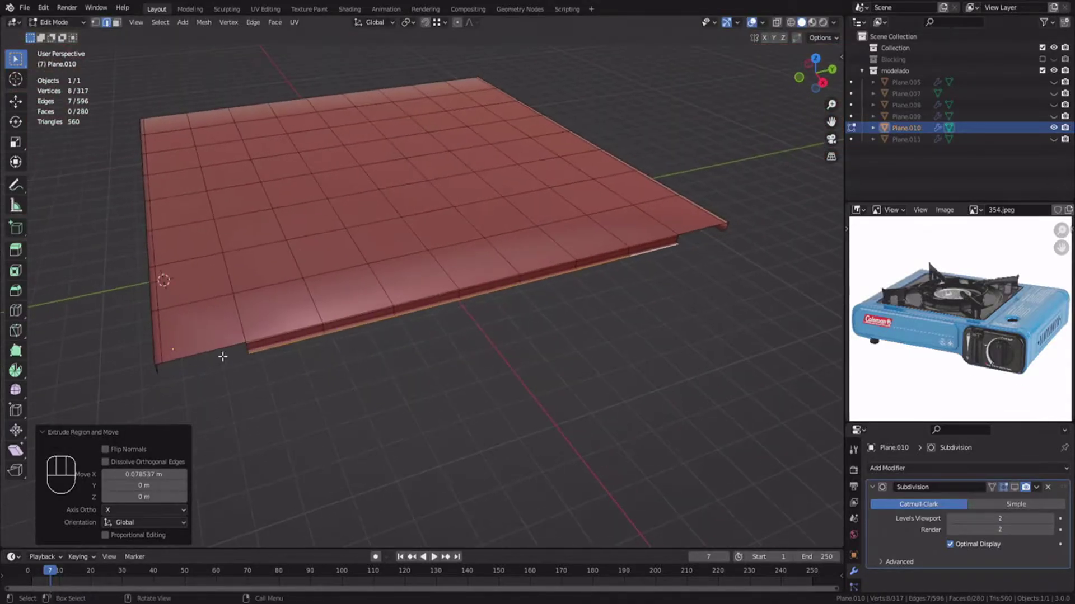
Halve the two outermost sections of Plane.010 with one centred loop cut each.
key(ctrl+r)
double_click(218, 352)
key(ctrl+r)
click(707, 228)
Extrude the outer edge segment at both ends of the seam edge downward and outward into small end tabs.
key(2)
click(183, 357)
shift+click(712, 227)
scroll(489, 321, up, 8)
shift+middle_drag(672, 235, 746, 245)
key(e)
key(z)
click(490, 303)
key(e)
click(497, 348)
Turn Plane.010's viewport subdivision back on while its mesh is being edited.
scroll(602, 314, down, 4)
key(Tab)
key(alt+a)
middle_drag(602, 314, 728, 241)
scroll(553, 312, up, 2)
key(Tab)
key(alt+a)
scroll(727, 240, up, 3)
key(2)
click(1015, 487)
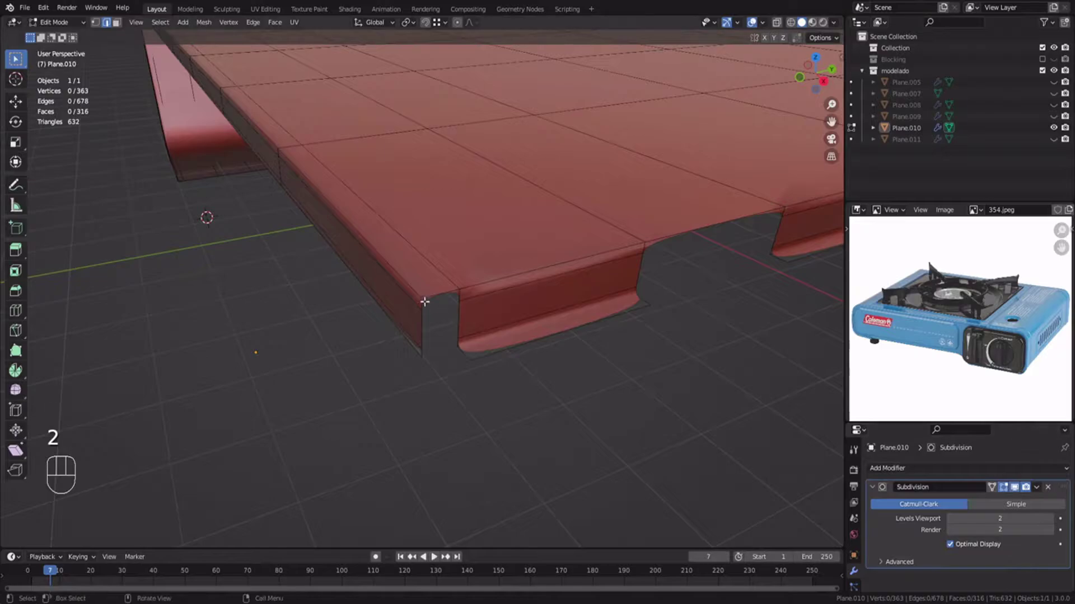
Add a loop cut through the middle of one end tab and bevel it 0.347 m wide into two support loops.
click(472, 340)
shift+middle_drag(615, 294, 422, 319)
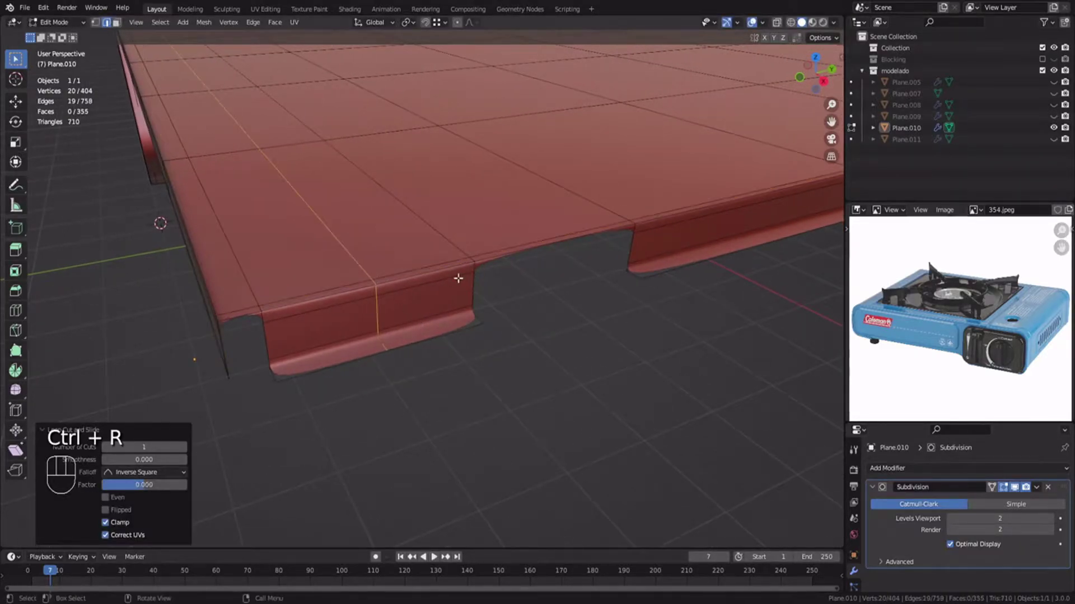
key(ctrl+b)
click(494, 274)
Add a support loop across the long middle tab and slide it close to the tab's nearer end with factor -0.961.
middle_drag(552, 307, 506, 308)
scroll(506, 308, down, 2)
shift+middle_drag(459, 274, 492, 273)
key(ctrl+r)
click(515, 273)
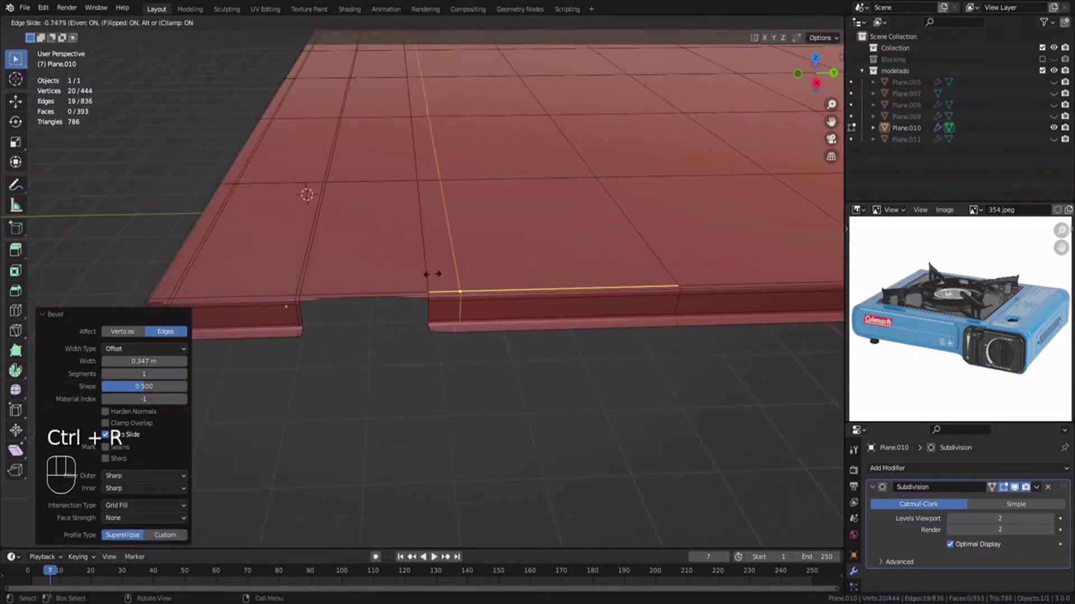
click(408, 271)
Add a support loop near the middle tab's other end and bevel a loop out to both sides of the adjoining gap.
shift+middle_drag(408, 272, 415, 302)
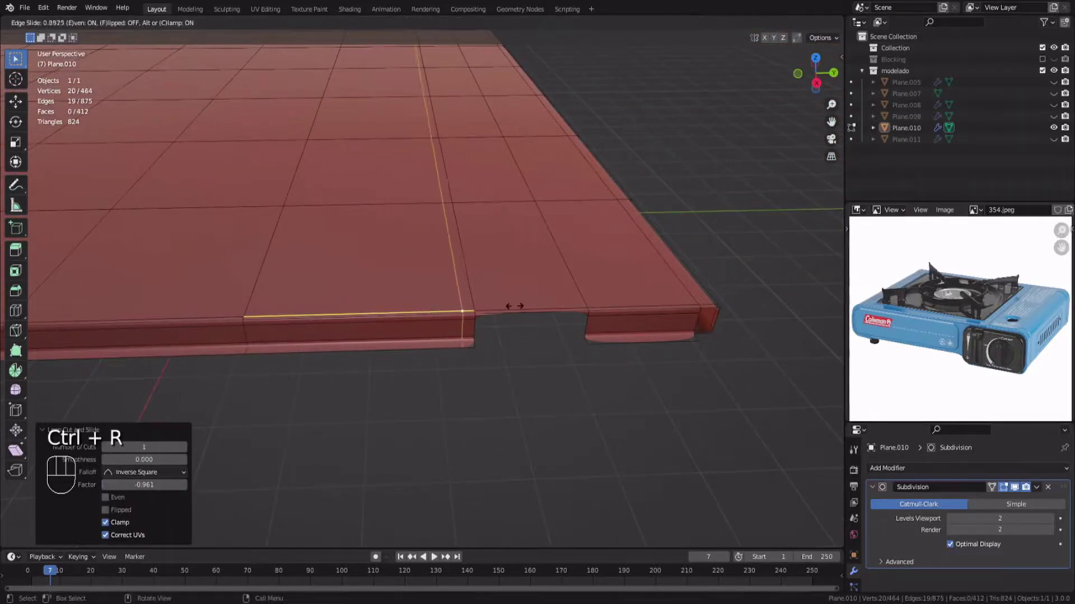
key(ctrl+b)
click(674, 304)
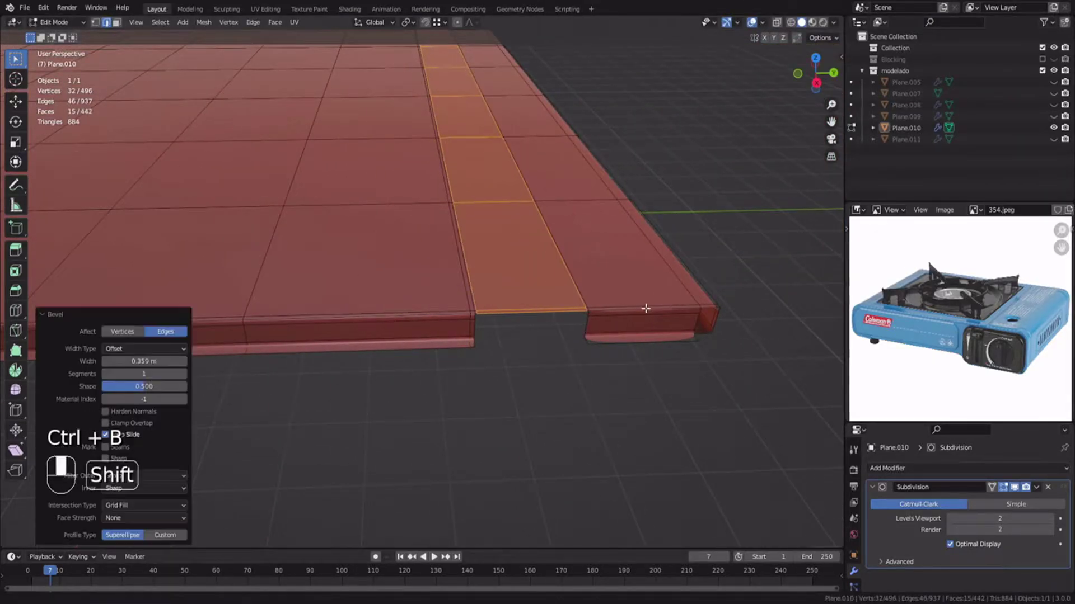
scroll(593, 318, up, 3)
key(ctrl+z)
mouse_move(646, 307)
shift+middle_down()
mouse_move(586, 324)
mouse_move(587, 280)
mouse_move(535, 271)
shift+middle_up()
key(ctrl+b)
click(641, 311)
Add a centred loop cut through the remaining end tab and bevel it into support loops near the tab's ends.
key(ctrl+r)
click(640, 313)
right_click(641, 312)
key(ctrl+b)
click(634, 320)
Show Plane.008 in a wireframe top view, snap the 3D cursor to it and hide it again.
scroll(634, 320, down, 5)
key(KP_7)
key(1)
key(z)
click(372, 252)
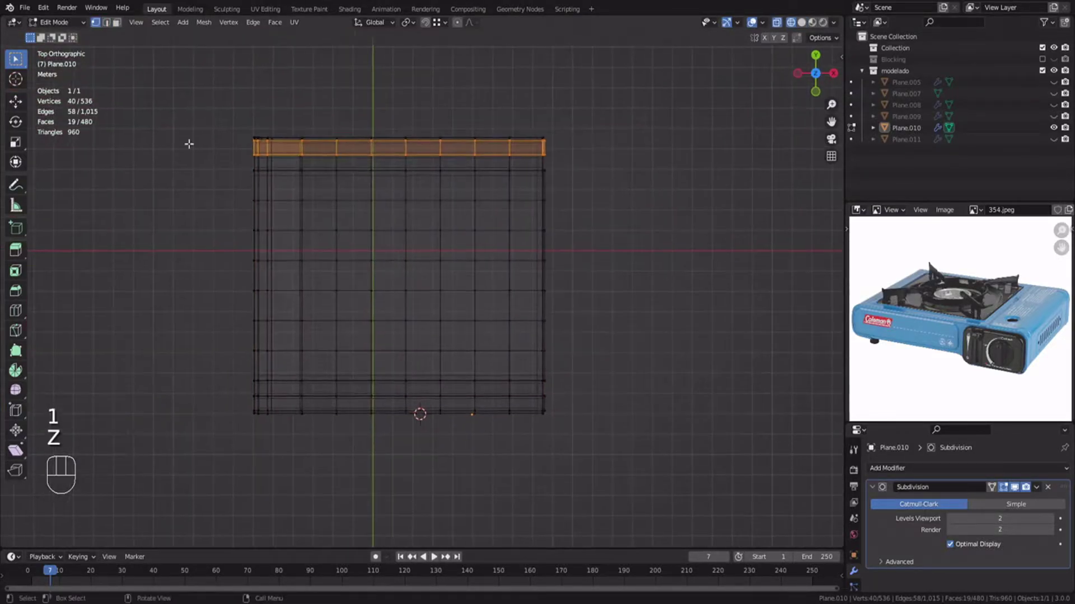
key(Tab)
click(1053, 140)
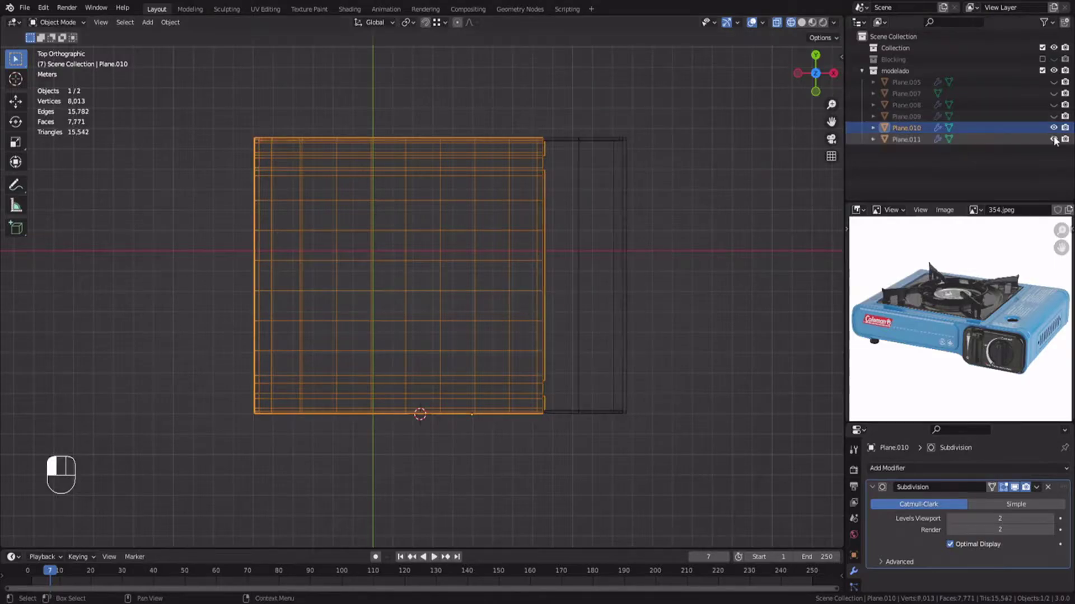
click(1053, 105)
middle_drag(492, 269, 631, 290)
shift+click(645, 321)
key(KP_7)
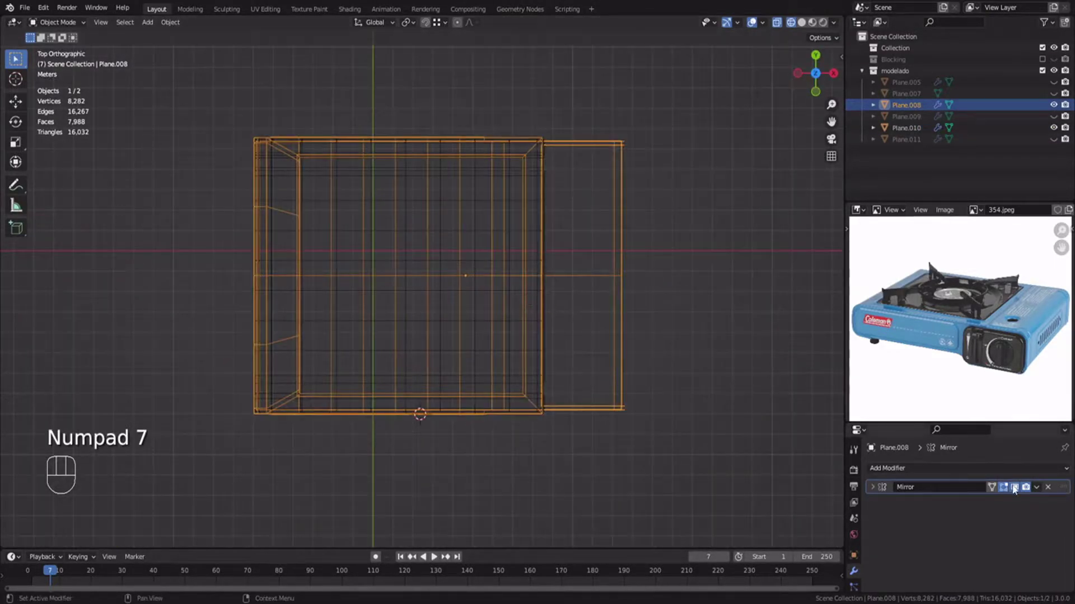
key(shift+s)
click(559, 359)
key(h)
Set Plane.010's origin to the 3D cursor.
click(539, 295)
right_click(539, 293)
mouse_move(553, 333)
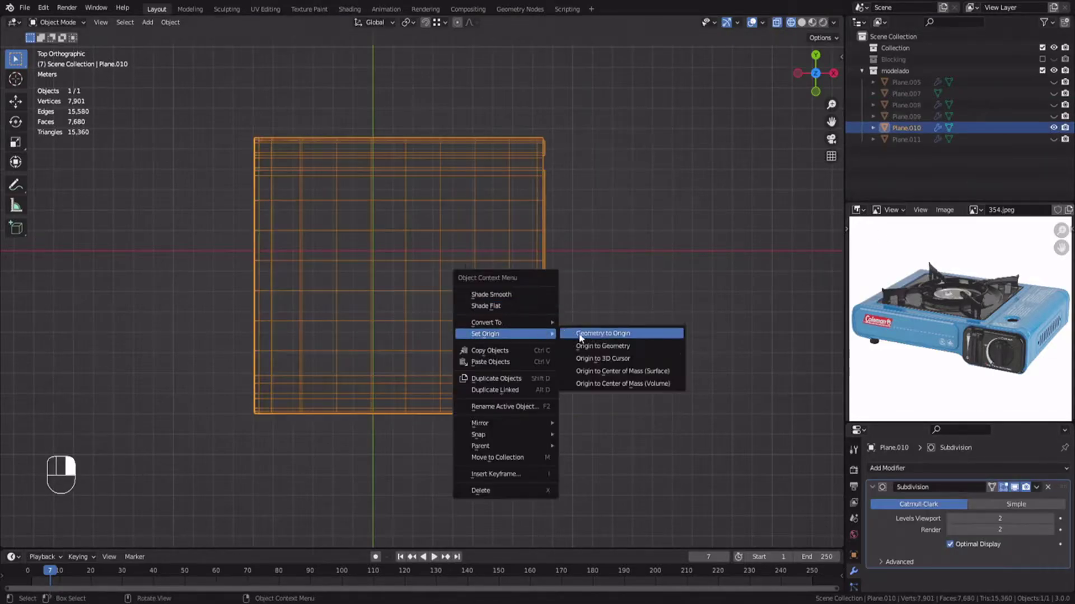
click(589, 359)
Add a centred loop cut along Plane.010's length and delete the vertices of the half on the +Y side.
key(Tab)
key(1)
scroll(347, 247, up, 2)
key(ctrl+r)
click(428, 269)
right_click(427, 269)
drag(154, 35, 625, 253)
key(x)
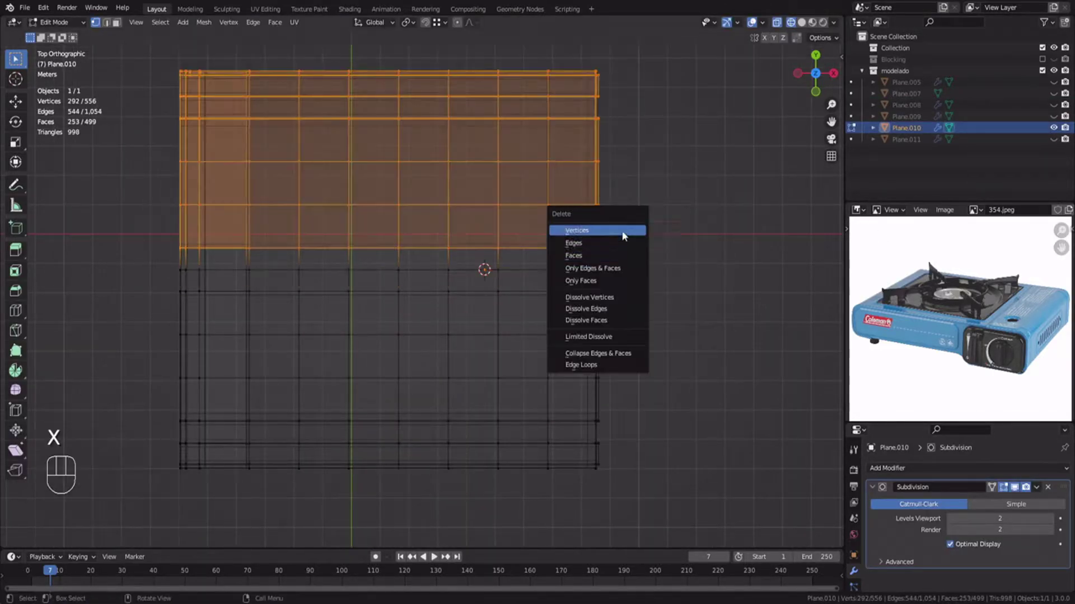
click(624, 230)
Add a Mirror modifier to Plane.010 and apply the object's rotation.
key(Tab)
click(872, 487)
click(887, 468)
click(850, 329)
key(ctrl+a)
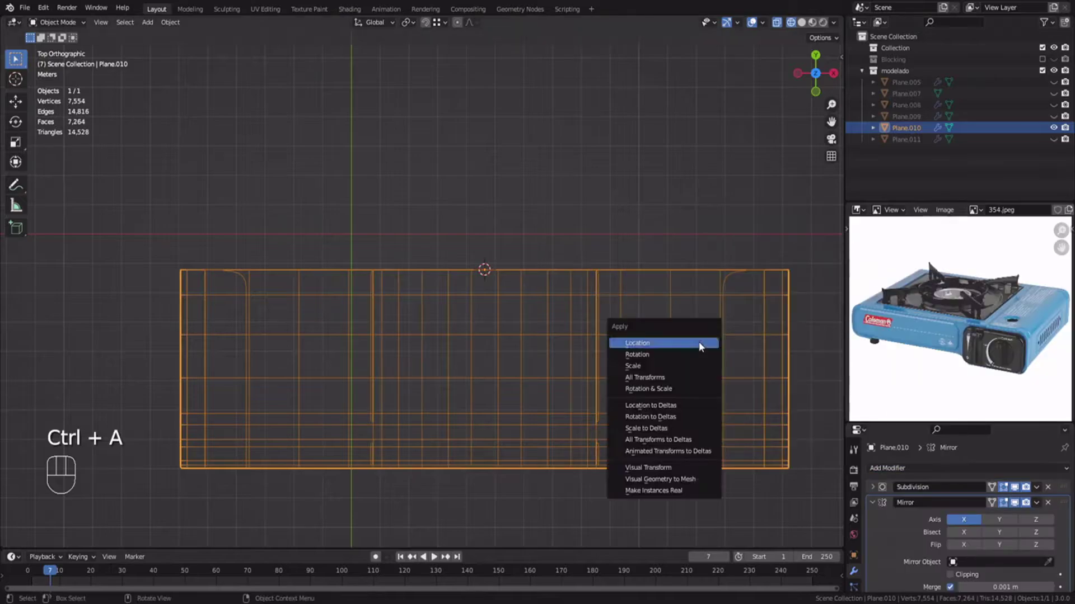
click(697, 355)
Place the Mirror modifier before Subdivision, mirror on Y instead of X and enable Clipping.
drag(1062, 502, 1062, 486)
click(965, 504)
click(999, 505)
click(950, 559)
click(872, 487)
Add a Solidify modifier to Plane.010 between Mirror and Subdivision with a thickness of about 0.02 m.
key(z)
mouse_move(627, 325)
middle_down()
mouse_move(456, 250)
mouse_move(509, 269)
middle_up()
key(Tab)
key(Tab)
key(alt+a)
scroll(460, 254, up, 2)
click(509, 268)
click(886, 468)
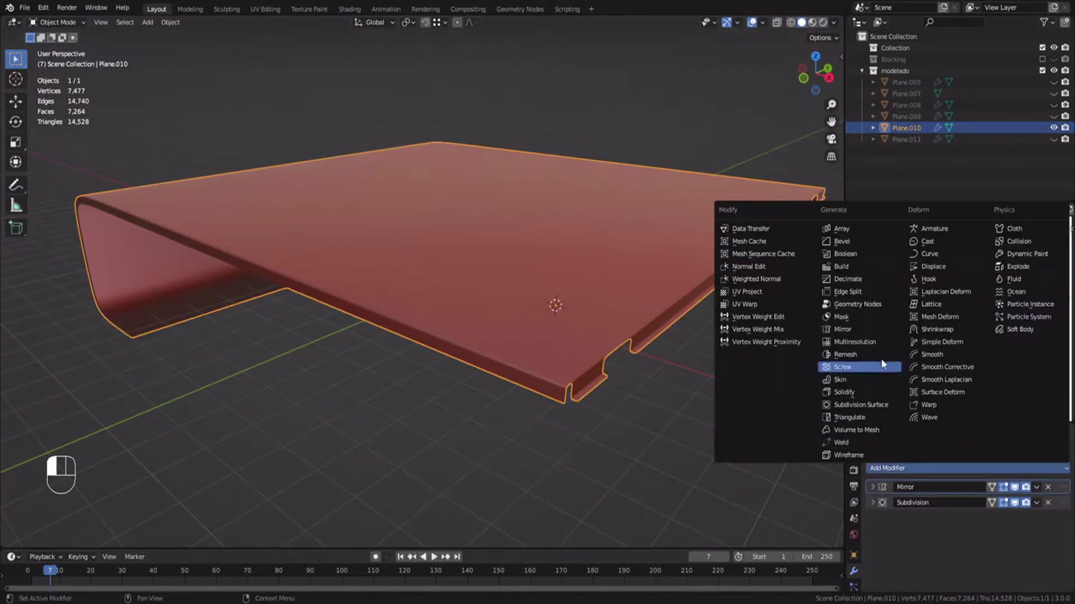
click(845, 392)
drag(1063, 518, 1064, 496)
mouse_move(1000, 534)
mouse_down()
mouse_move(1024, 533)
mouse_move(1010, 534)
mouse_up()
scroll(683, 442, up, 4)
shift+middle_drag(682, 442, 555, 391)
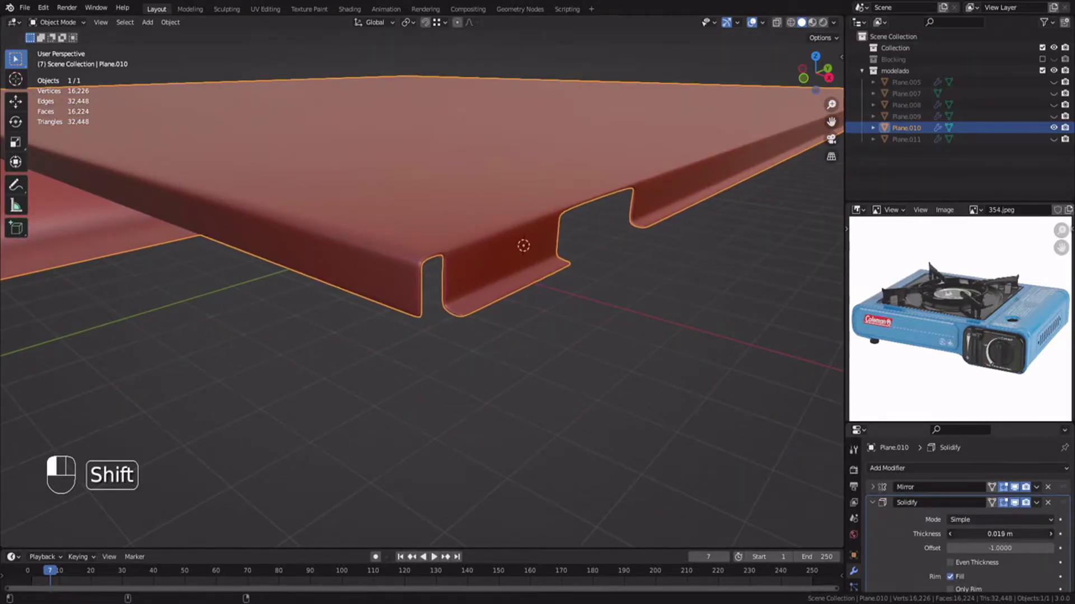
key(alt+a)
scroll(514, 330, down, 3)
middle_drag(514, 330, 537, 372)
Unhide Plane.011 and set its origin to the 3D cursor.
click(1053, 140)
click(647, 295)
scroll(647, 296, up, 3)
shift+middle_drag(647, 295, 463, 219)
key(Tab)
key(alt+a)
key(2)
key(Tab)
middle_drag(442, 163, 469, 238)
right_click(448, 206)
mouse_move(452, 207)
click(485, 231)
Edit Plane.010 and Plane.011 together, add a centred loop cut to Plane.011 and delete its half on the +Y side.
shift+click(501, 173)
key(Tab)
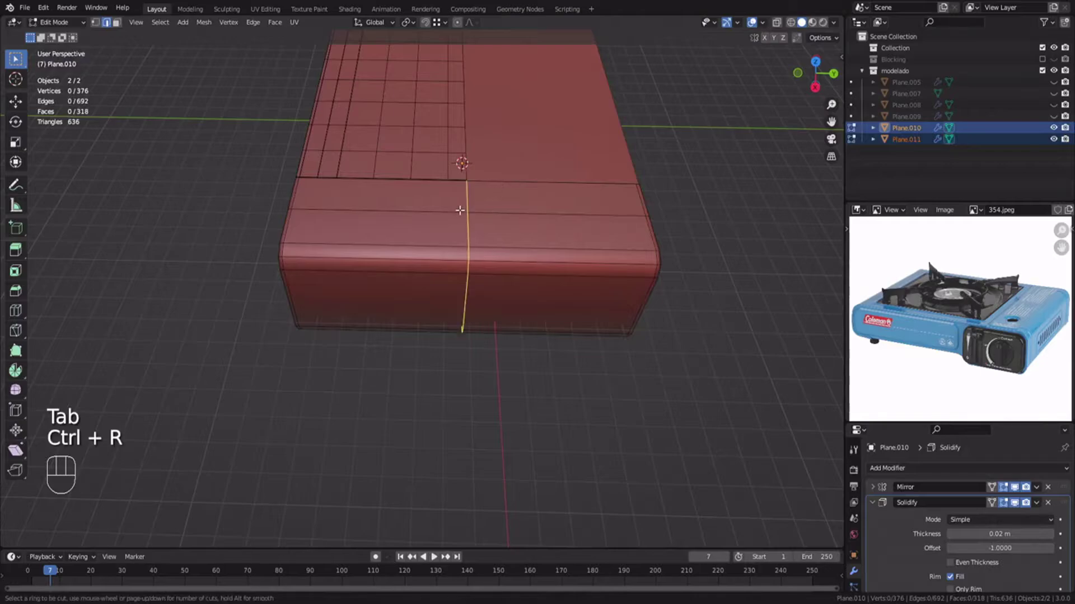
click(460, 211)
key(1)
key(z)
drag(706, 374, 588, 162)
key(x)
click(587, 223)
Add a Mirror modifier to Plane.011 on the Y axis with Clipping enabled and apply the object's rotation.
key(Tab)
key(z)
click(448, 252)
click(888, 469)
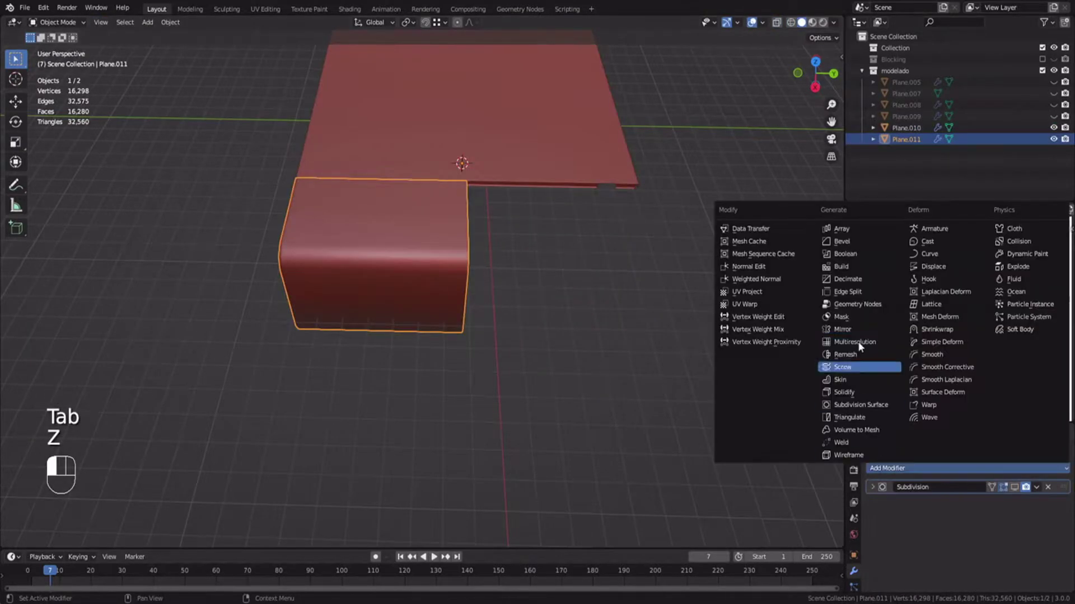
click(842, 329)
key(ctrl+a)
click(603, 350)
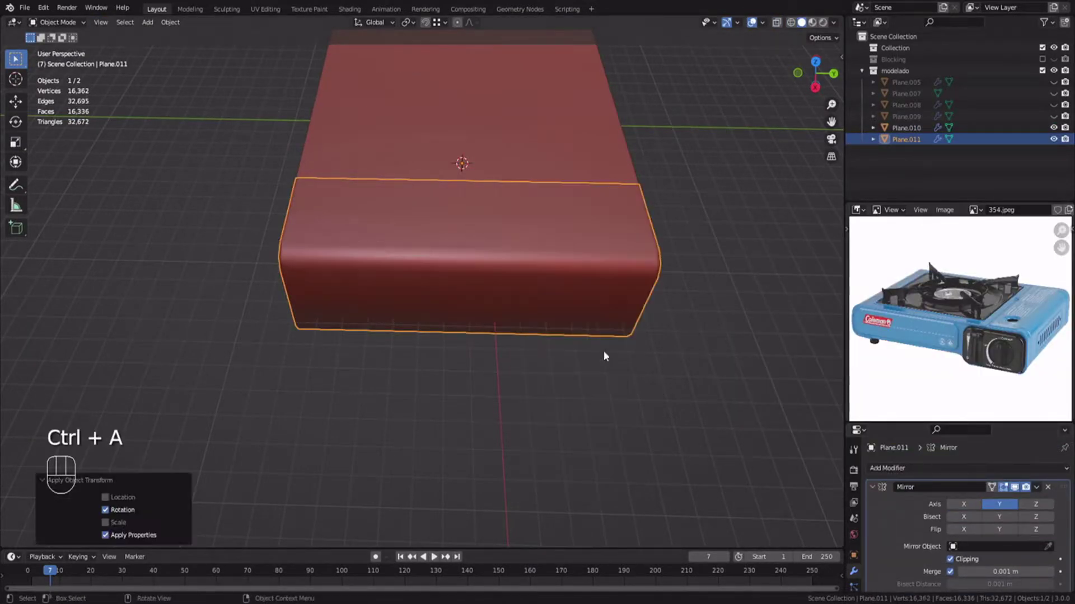
key(alt+a)
Delete the inner lip loops along the open side of Plane.011, keeping its outer shell.
middle_drag(603, 350, 579, 337)
scroll(562, 241, up, 2)
click(579, 335)
key(Tab)
scroll(516, 312, up, 3)
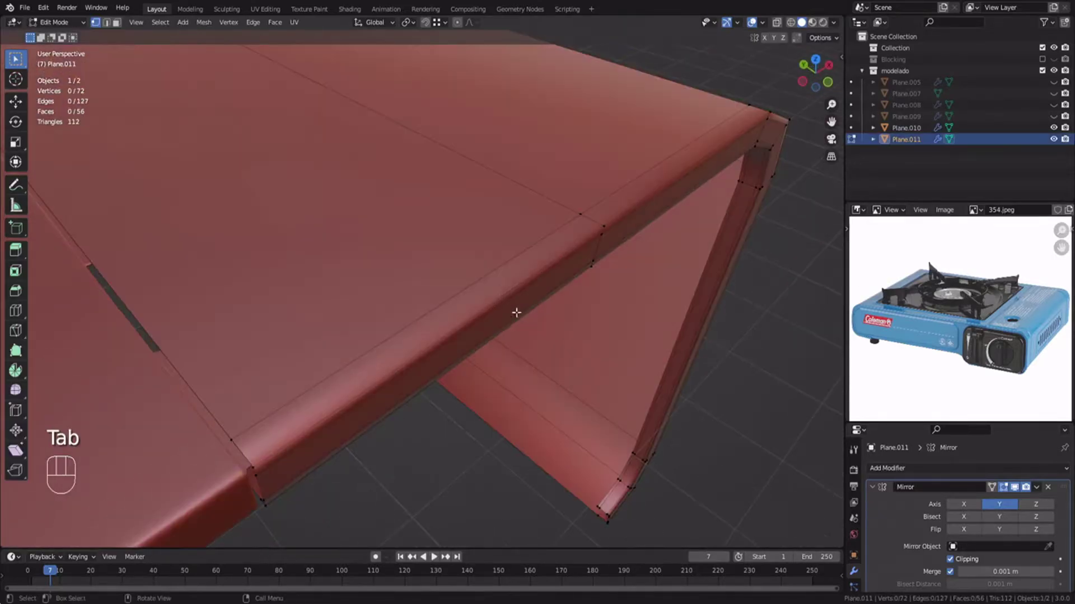
middle_drag(506, 367, 519, 324)
scroll(506, 319, down, 4)
scroll(519, 324, up, 4)
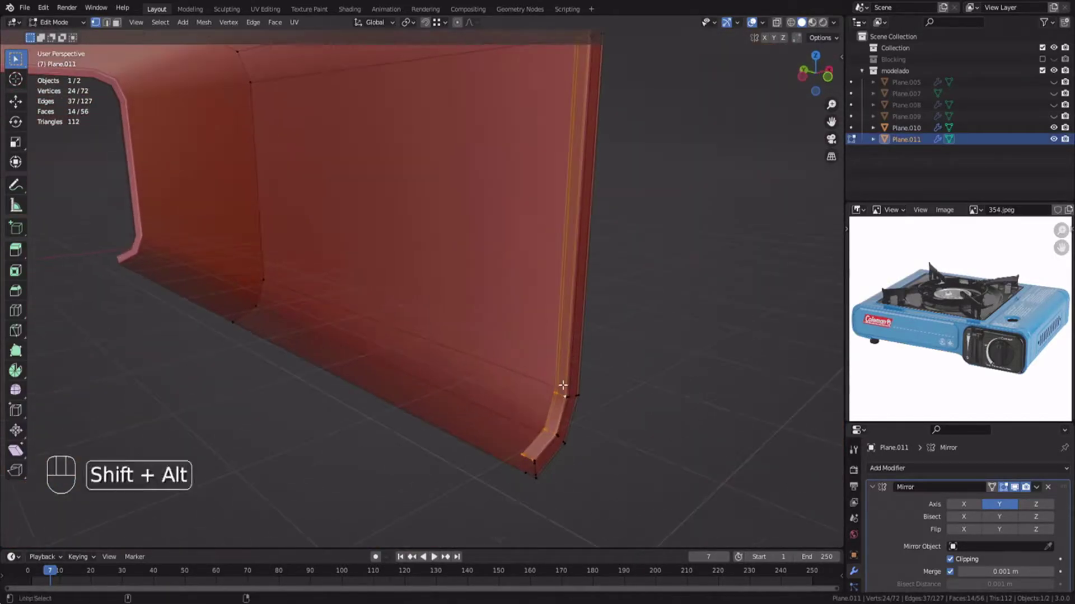
key(2)
middle_drag(562, 386, 460, 363)
key(alt+a)
key(Tab)
Join Plane.011 into Plane.010 as one object.
shift+click(293, 150)
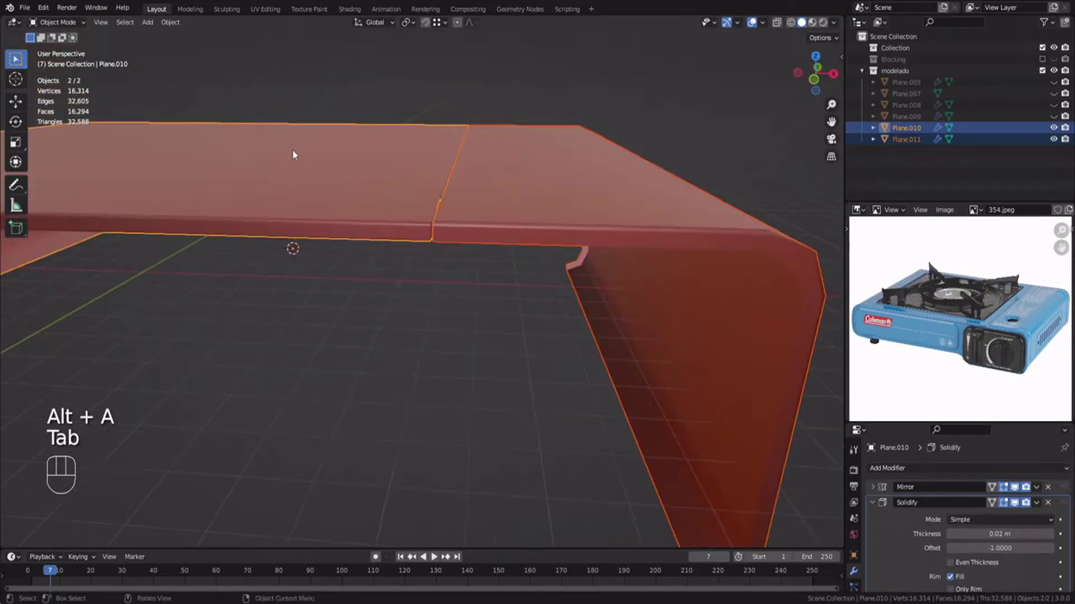
key(ctrl+j)
key(alt+a)
middle_drag(328, 175, 359, 206)
scroll(358, 206, down, 4)
Move the end panel's seam-side edge vertices along X in top view to leave a narrow gap to the top panel.
key(Tab)
middle_drag(499, 206, 485, 231)
key(alt+a)
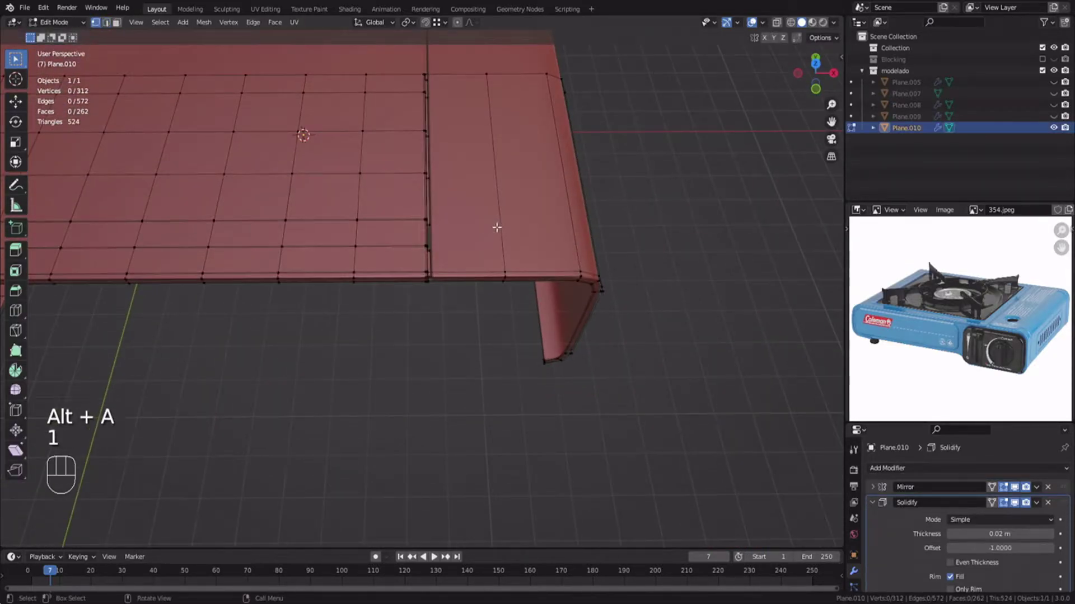
key(l)
key(KP_7)
key(z)
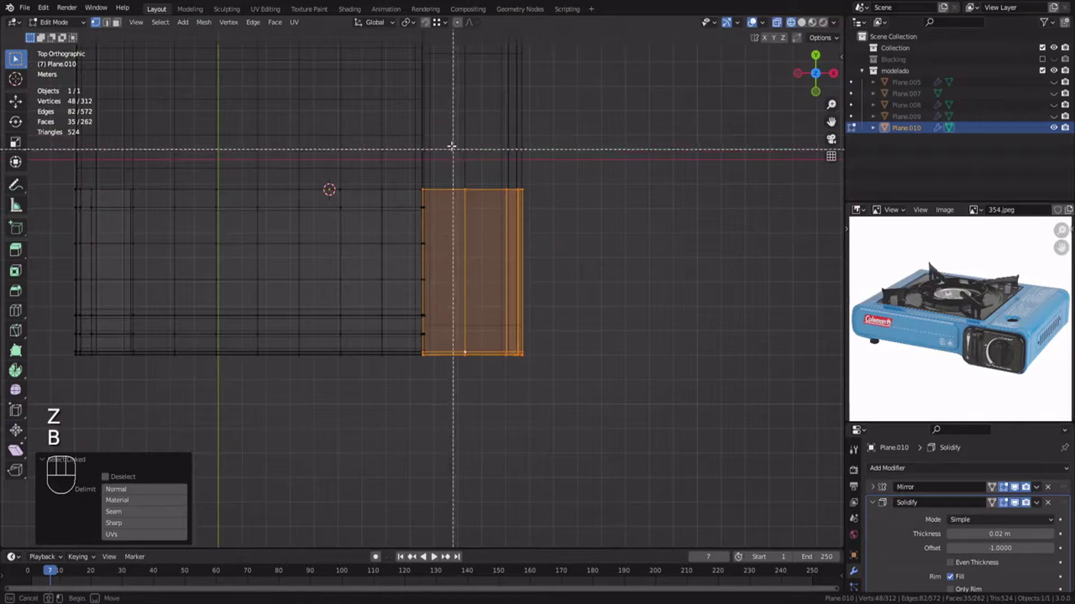
middle_drag(451, 147, 541, 386)
shift+middle_drag(457, 336, 460, 431)
scroll(461, 432, up, 11)
key(z)
key(g)
key(x)
click(515, 365)
scroll(543, 428, down, 4)
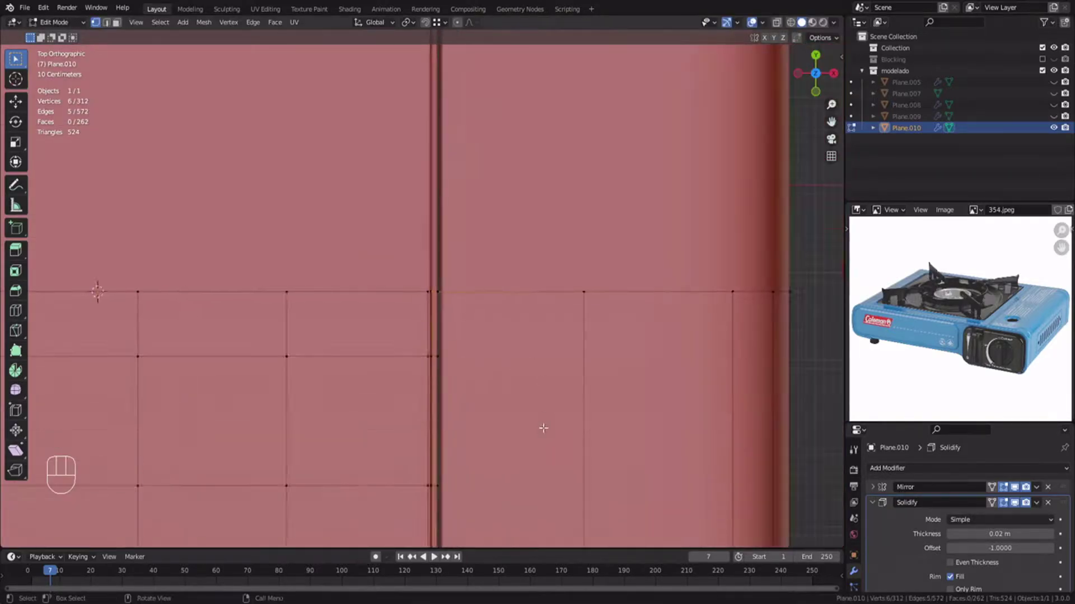
Add a supporting loop cut close to the end panel's seam edge with Even spacing, and save the file.
middle_drag(543, 429, 514, 287)
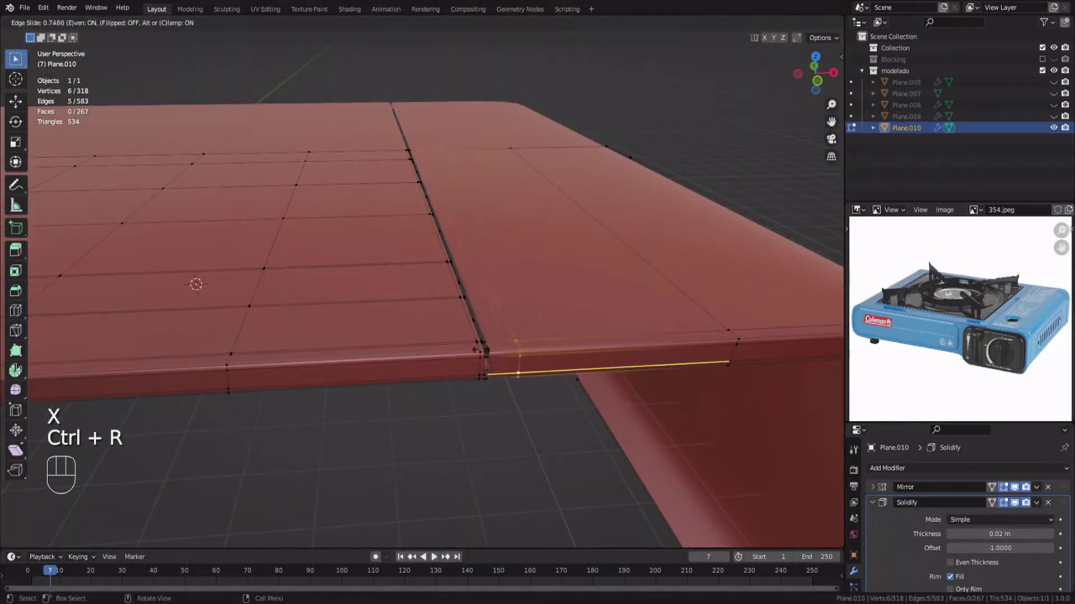
click(455, 345)
key(Tab)
key(alt+a)
scroll(492, 375, down, 6)
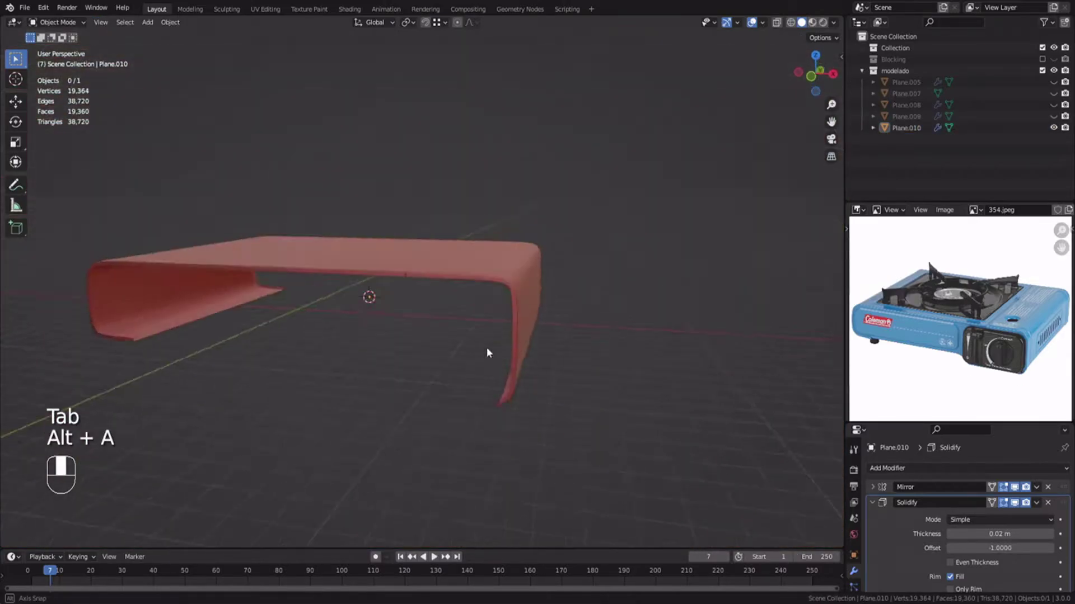
key(ctrl+s)
Hide the connected end panel geometry in Edit Mode to isolate the tabbed top panel.
middle_drag(486, 347, 394, 412)
key(Tab)
scroll(417, 366, up, 2)
key(alt+a)
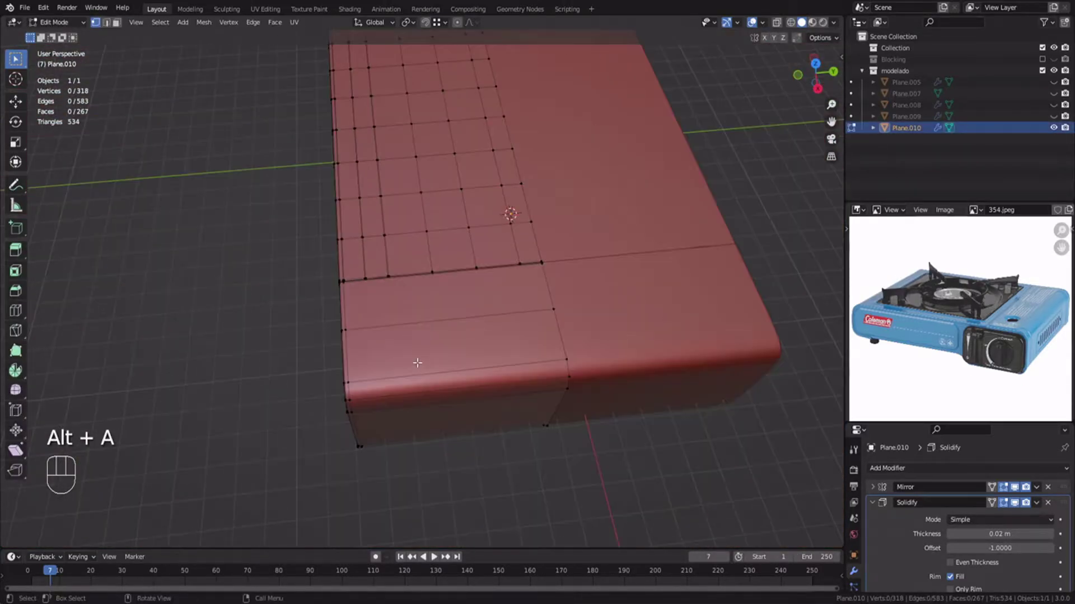
key(Tab)
middle_drag(408, 340, 455, 315)
key(Tab)
key(alt+a)
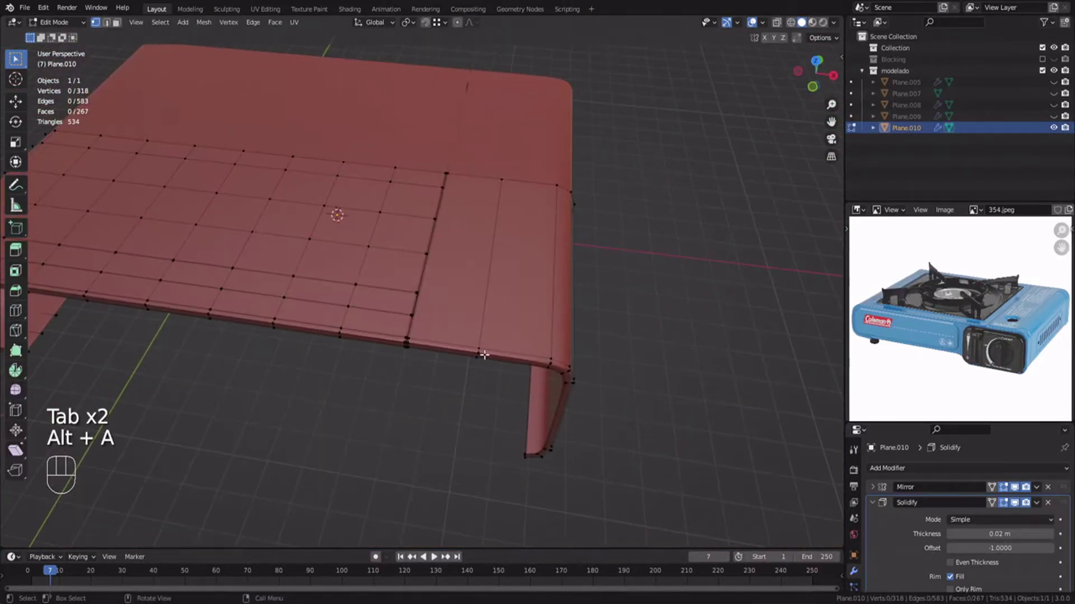
key(l)
key(h)
middle_drag(484, 355, 341, 317)
key(alt+a)
Add supporting loop cuts along X through the top panel close to the sides of its tabs.
scroll(436, 299, up, 5)
key(2)
scroll(435, 299, down, 3)
middle_drag(322, 280, 432, 285)
key(ctrl+r)
right_click(439, 305)
scroll(439, 305, down, 4)
key(ctrl+r)
click(456, 309)
click(477, 309)
Try to dissolve the extra edge segments beside the tabs in the top panel's outermost row.
key(alt+a)
key(2)
shift+middle_drag(180, 230, 353, 235)
shift+click(526, 261)
key(ctrl+x)
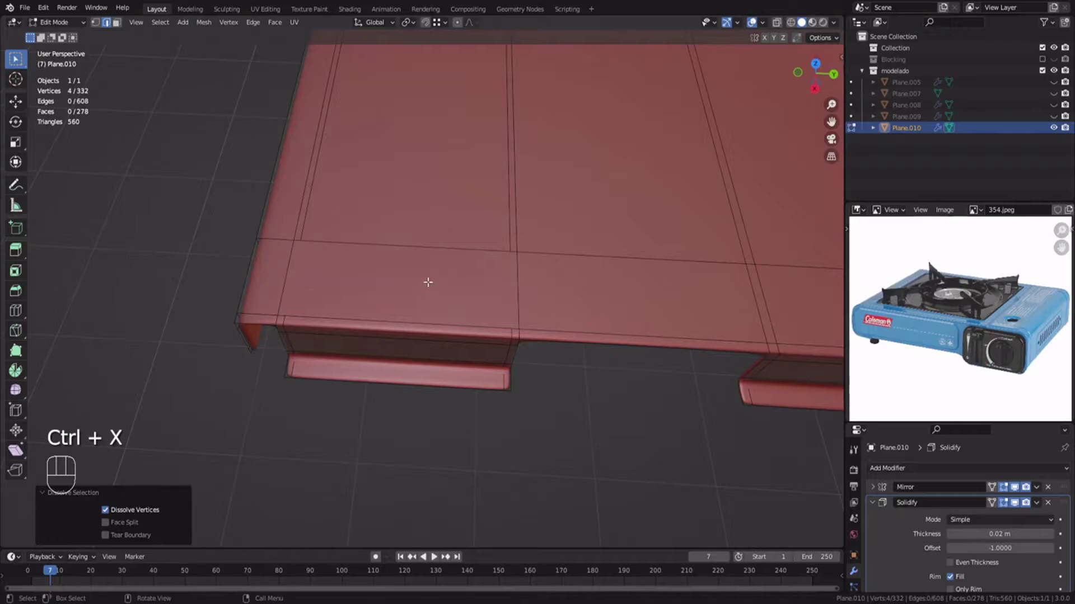
key(ctrl+z)
Add a centred loop cut through the gap between the tabs and bevel it into two edges near the tab sides.
shift+middle_drag(632, 291, 424, 273)
key(ctrl+r)
click(433, 275)
right_click(433, 276)
key(ctrl+b)
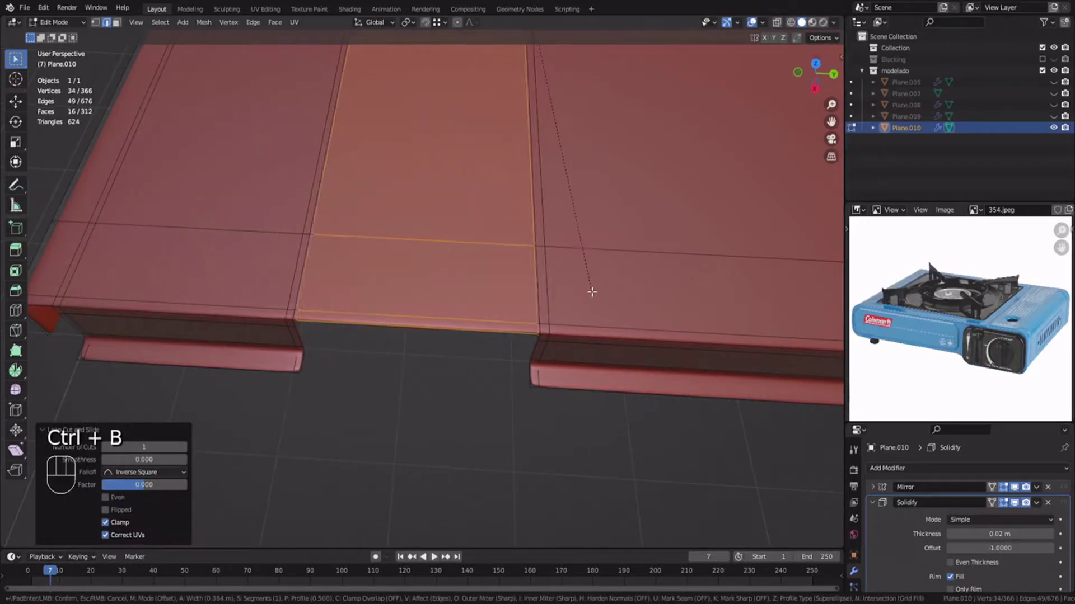
click(593, 297)
Dissolve the redundant supporting edge loops beside the first gap across the top panel.
scroll(595, 300, down, 5)
shift+middle_drag(595, 300, 636, 290)
scroll(636, 290, up, 3)
key(2)
click(476, 270)
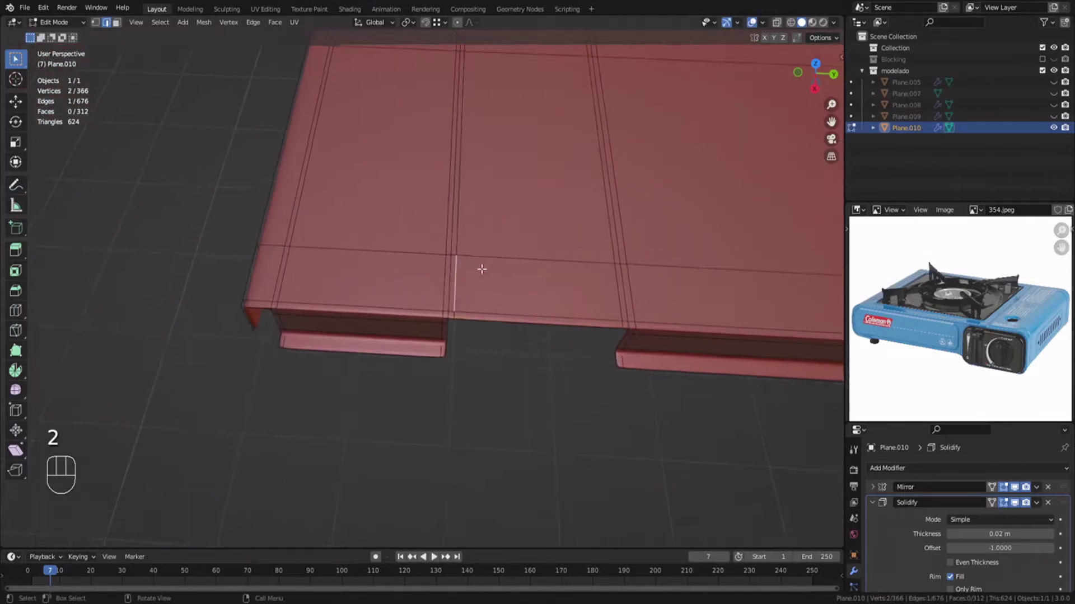
scroll(476, 270, up, 2)
click(242, 271)
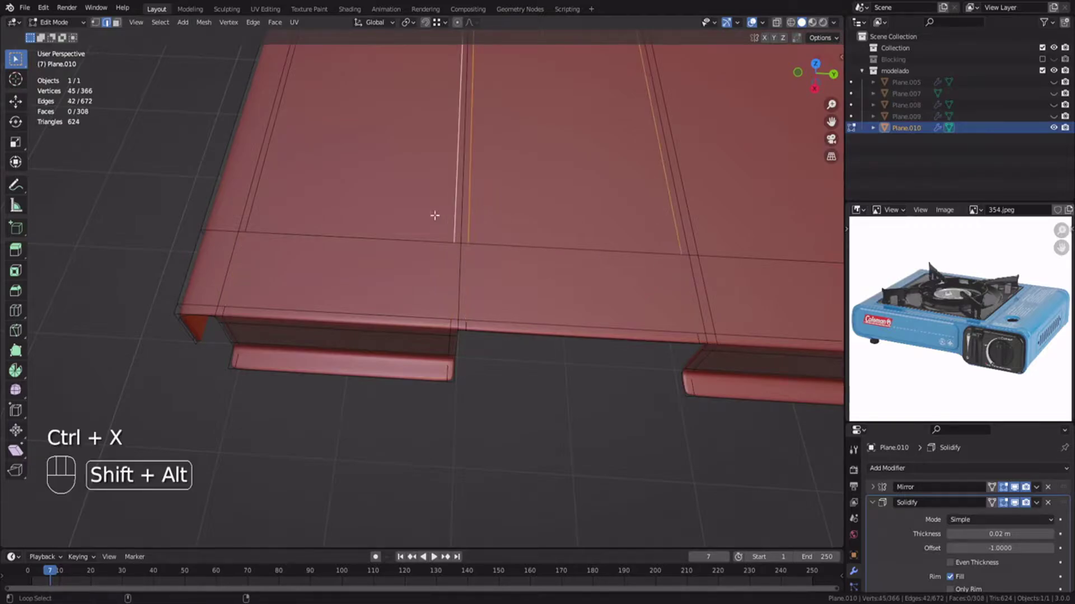
key(ctrl+x)
scroll(279, 196, down, 3)
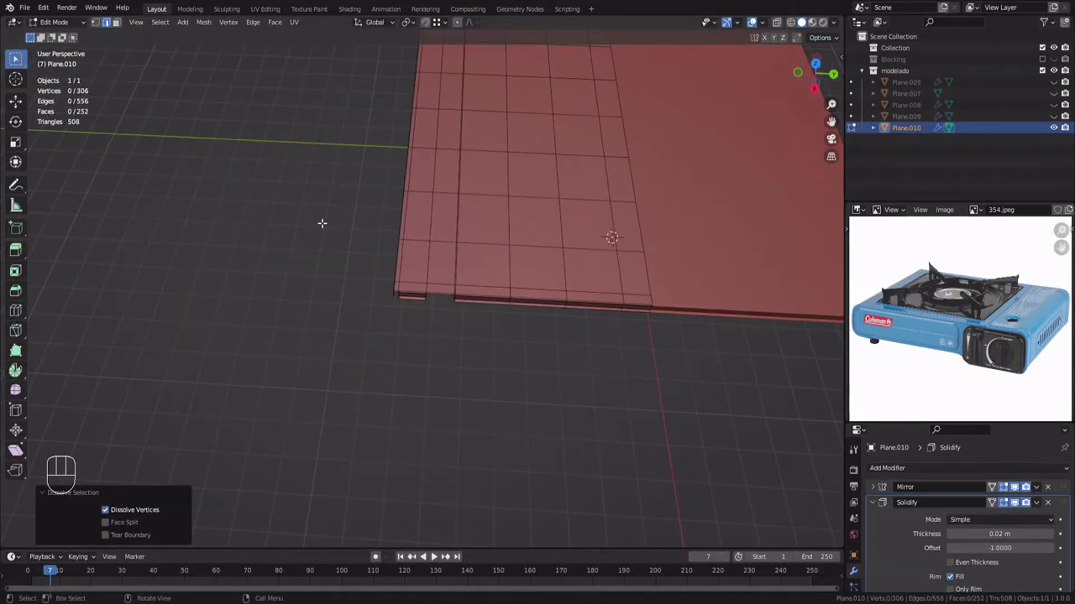
Dissolve the leftover doubled edges beside the wide central tab on the top panel.
scroll(384, 266, up, 6)
shift+middle_drag(433, 251, 218, 272)
alt+click(309, 314)
key(ctrl+x)
alt+click(323, 269)
key(ctrl+x)
scroll(392, 278, down, 2)
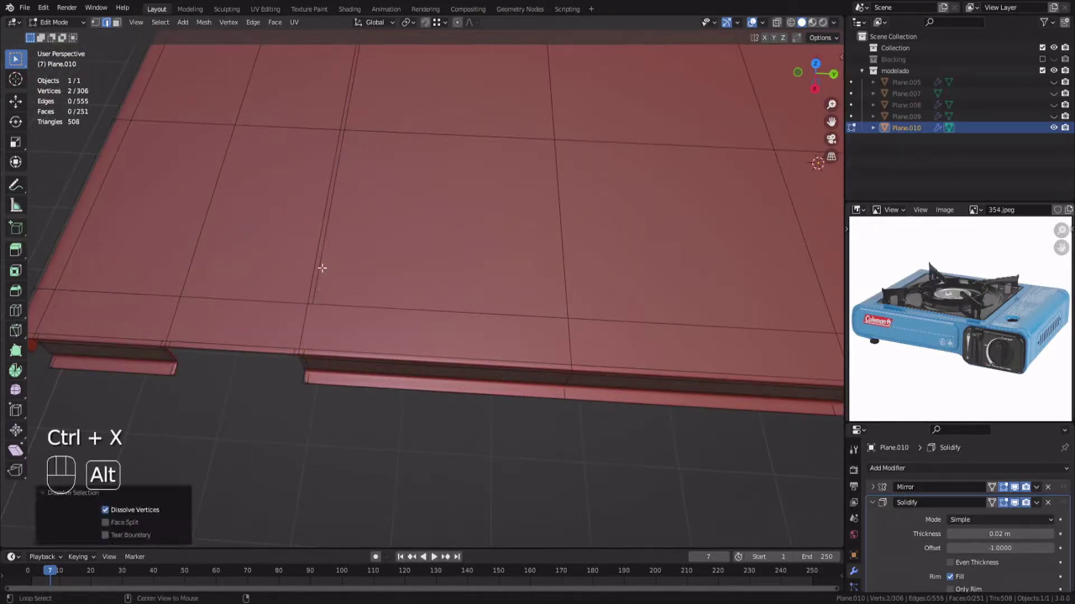
Knife-cut edges with angled ends across the outermost row, above the first tab and above the adjacent gap.
scroll(477, 283, down, 3)
scroll(340, 359, up, 5)
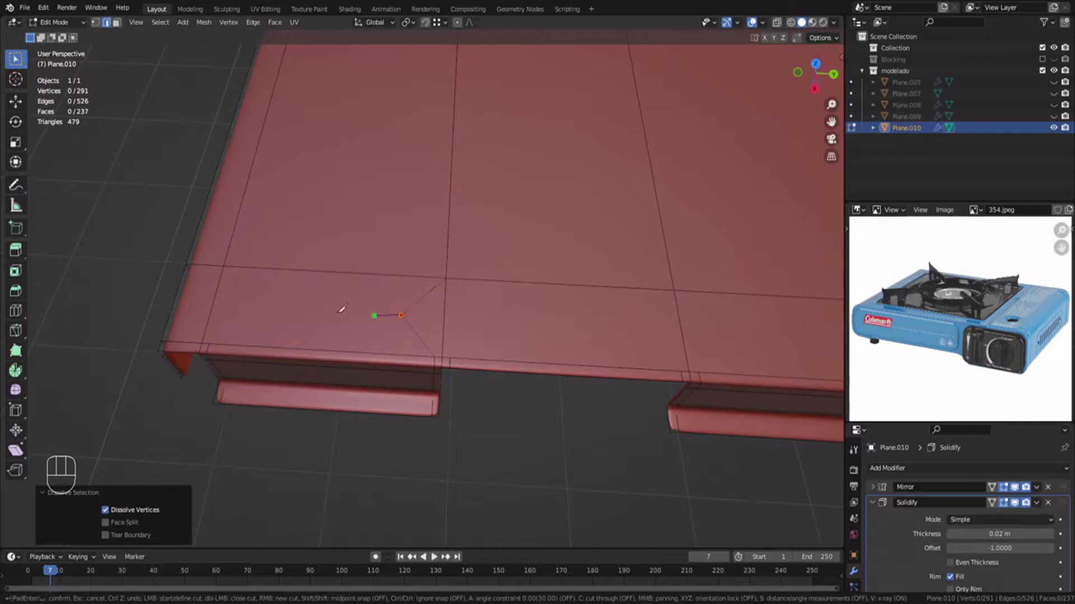
key(Return)
key(1)
click(217, 334)
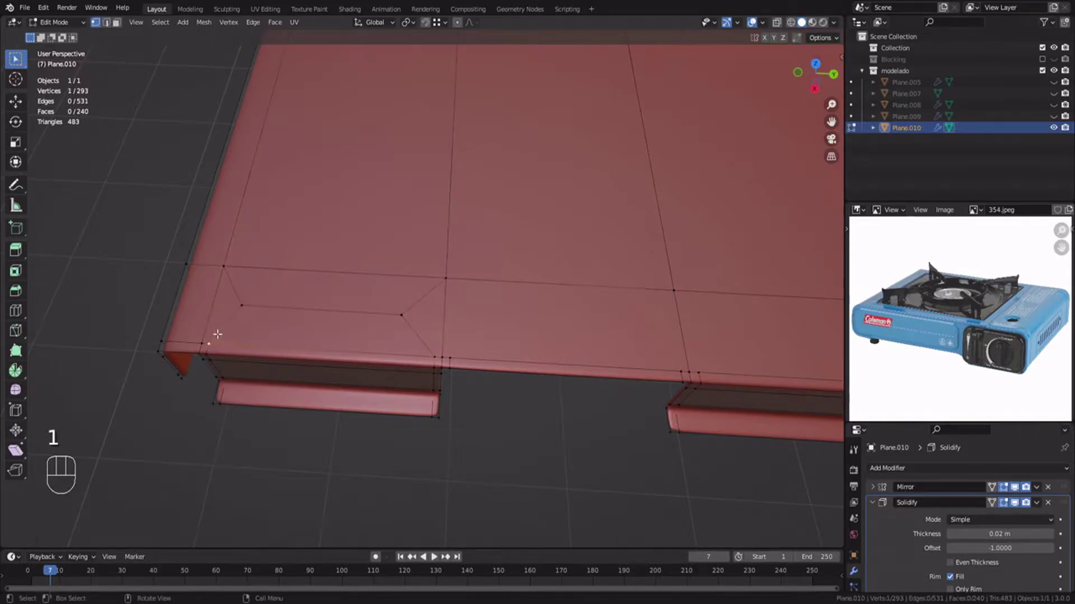
click(226, 311)
shift+middle_drag(427, 312, 395, 318)
key(alt+a)
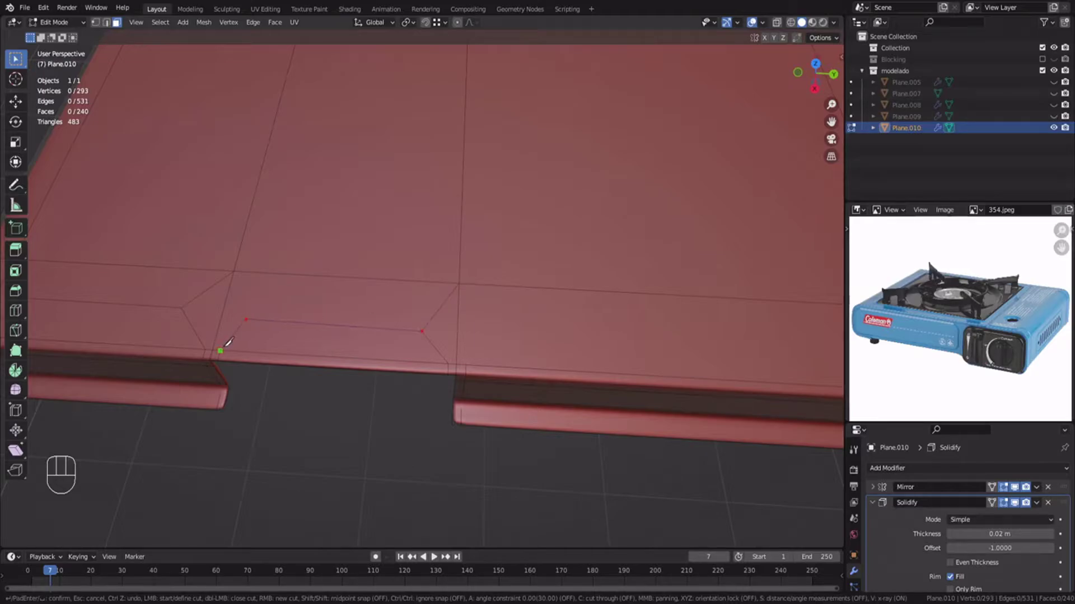
shift+middle_drag(727, 350, 422, 331)
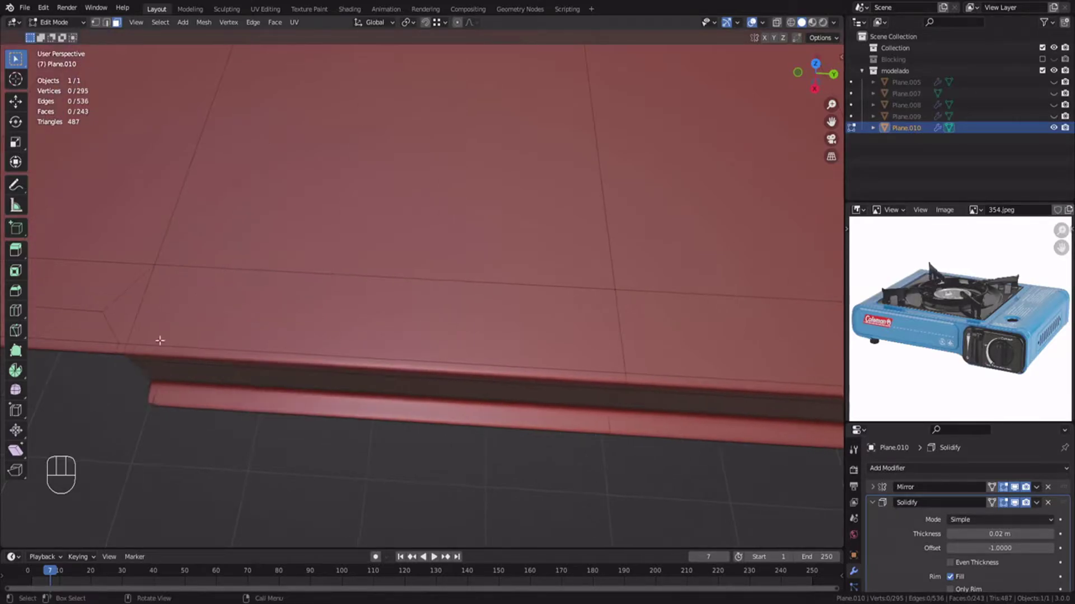
Add a centred loop cut in the outermost row above the wide tab and knife-cut it to an angled end.
click(611, 327)
right_click(611, 327)
key(k)
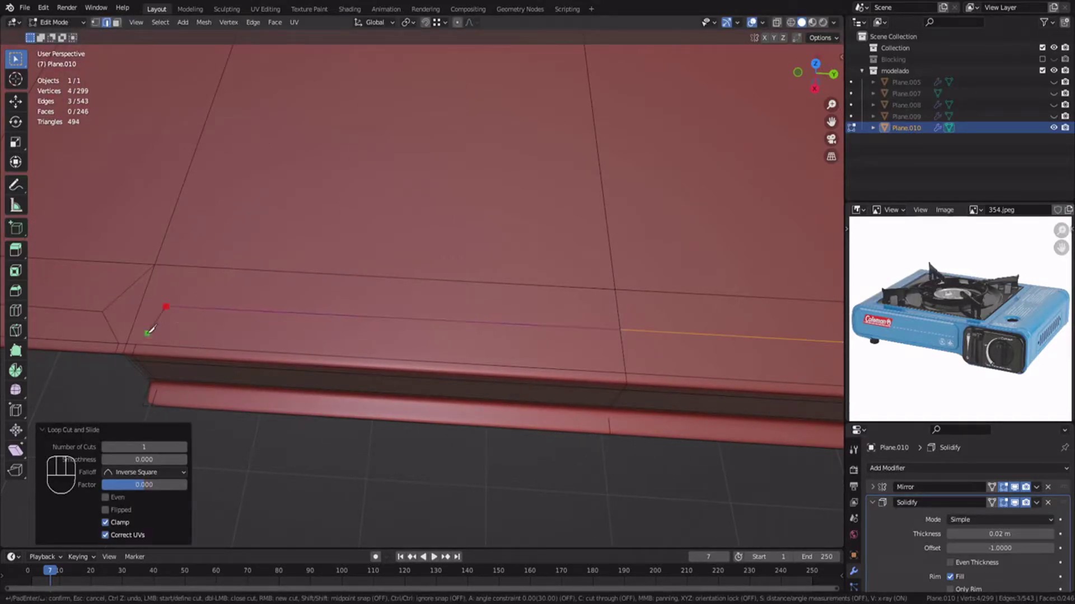
click(156, 264)
key(Return)
key(Tab)
key(alt+a)
key(alt+a)
Add three loop cuts along X across the top panel to even out its face rows.
key(Tab)
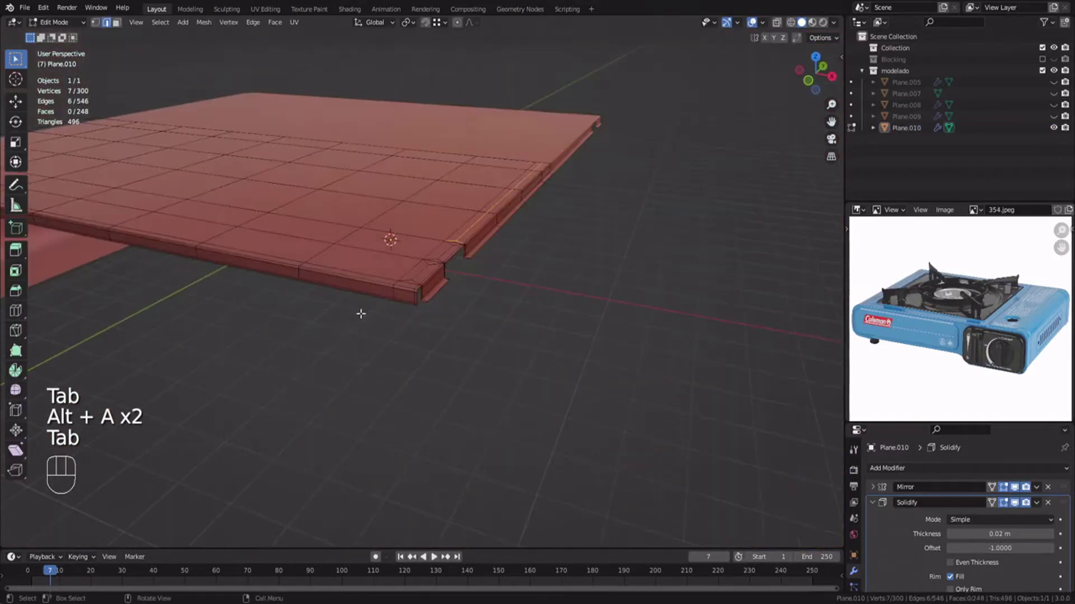
key(alt+a)
middle_drag(297, 360, 356, 399)
key(3)
scroll(393, 367, down, 1)
key(ctrl+r)
shift+middle_drag(255, 319, 404, 363)
key(ctrl+r)
click(405, 365)
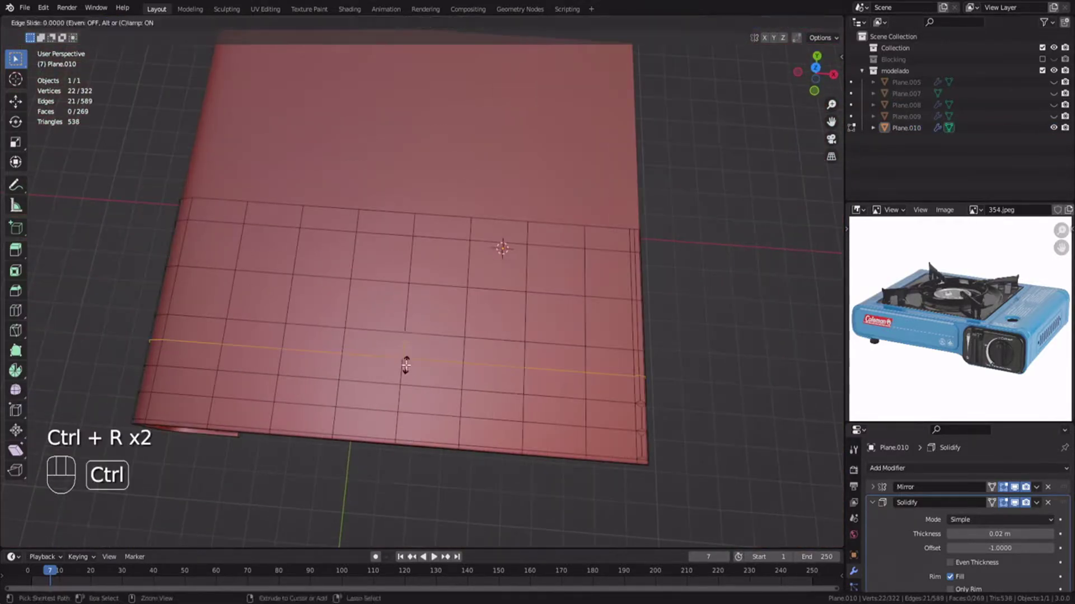
key(ctrl+r)
key(ctrl+r)
Select the central faces of the top panel and inset them by about 0.18 m.
key(alt+a)
key(3)
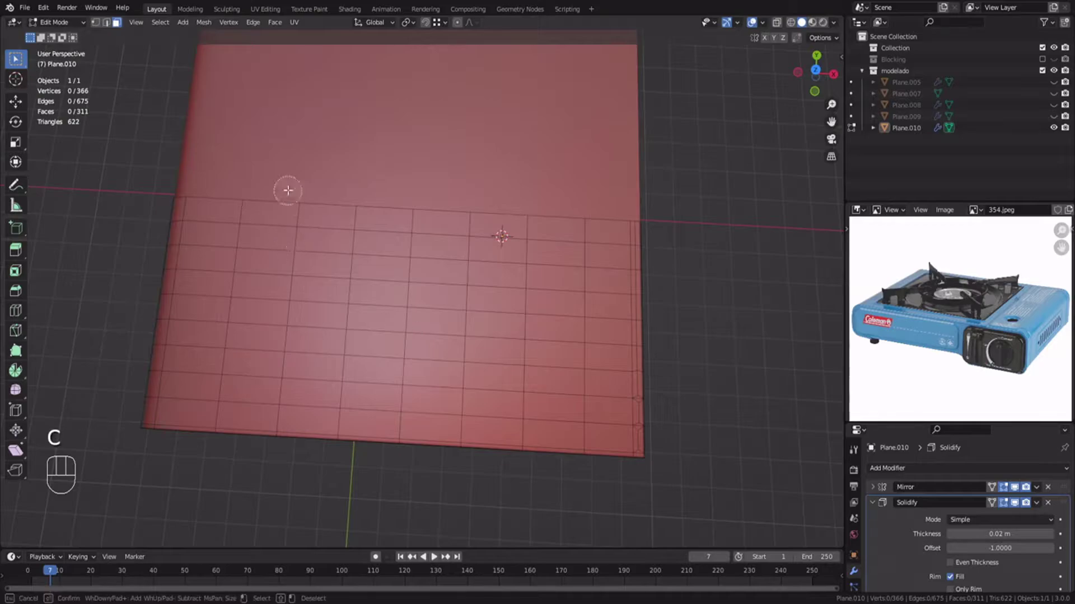
mouse_move(288, 191)
mouse_down()
mouse_move(539, 376)
mouse_move(447, 293)
mouse_up()
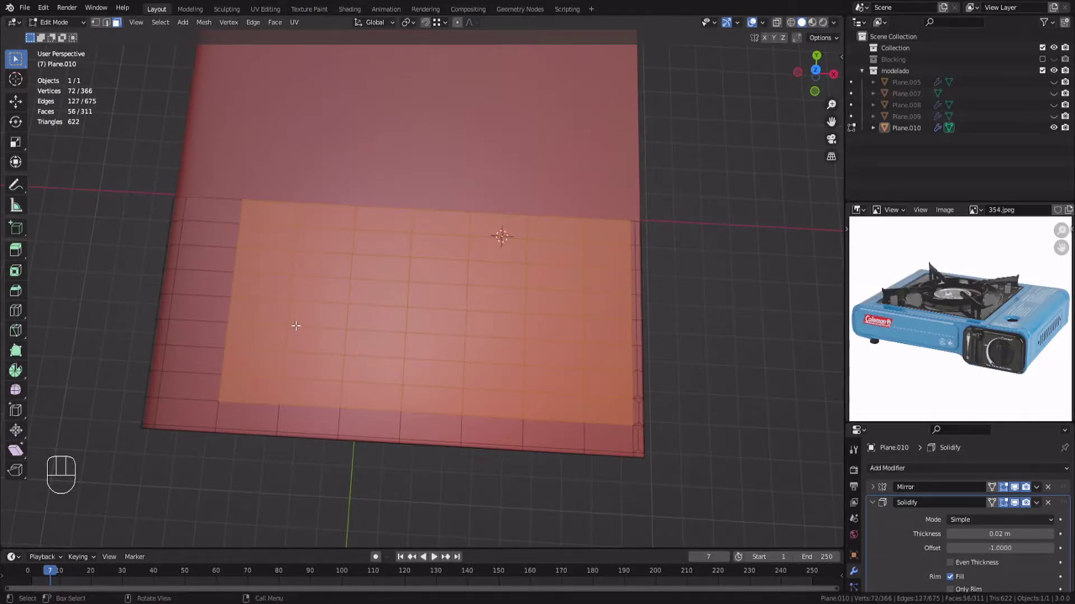
shift+middle_drag(515, 321, 501, 374)
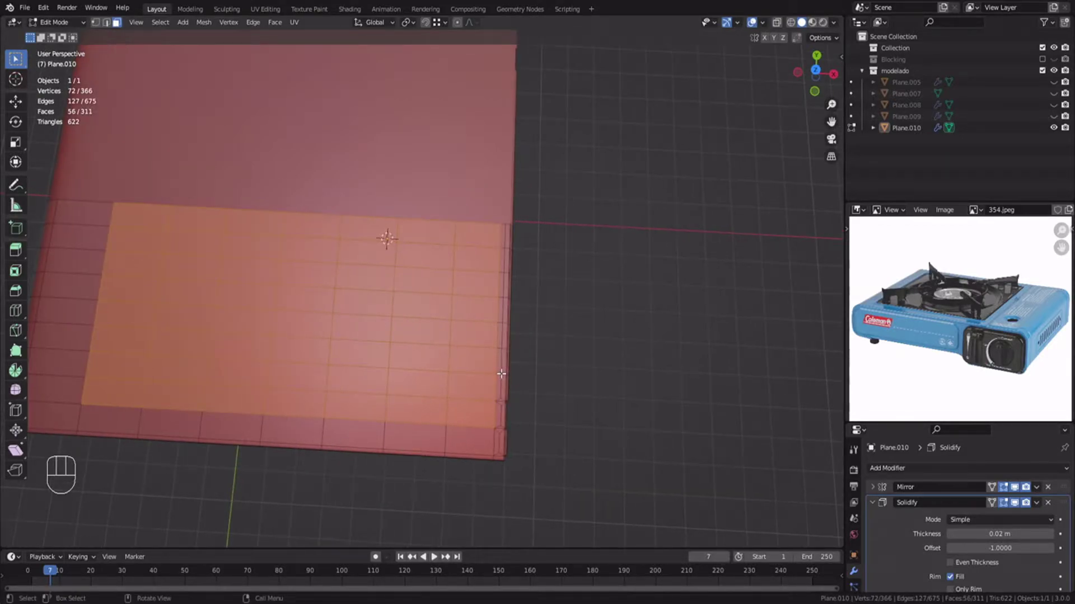
middle_drag(506, 440, 629, 386)
key(i)
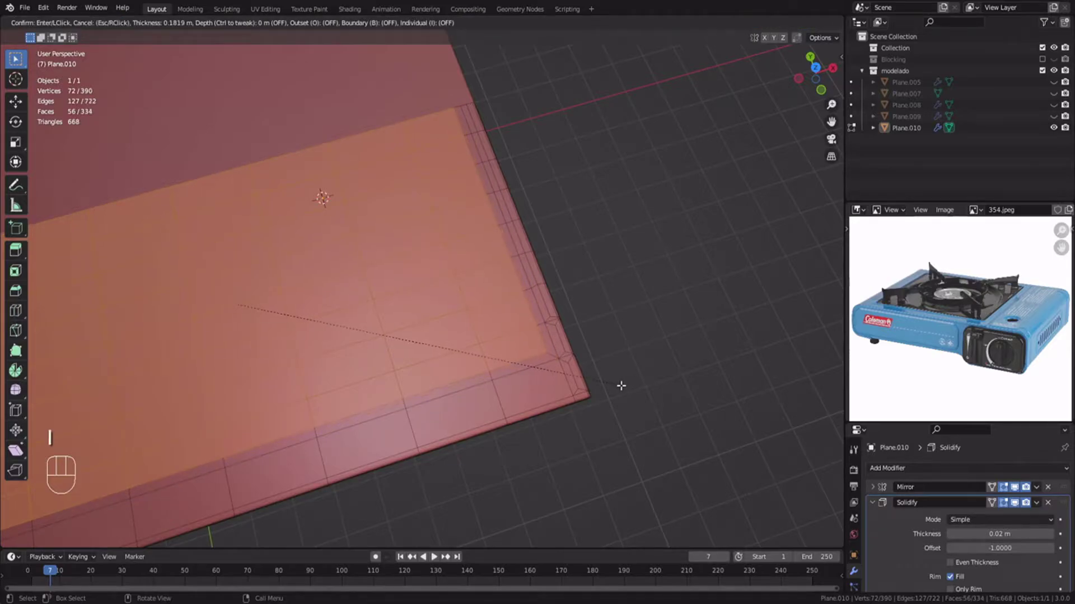
click(621, 386)
Delete the inset central faces to open the top panel and check the opening in Object Mode.
key(x)
click(614, 400)
key(Tab)
key(alt+a)
scroll(433, 318, down, 5)
middle_drag(433, 318, 240, 300)
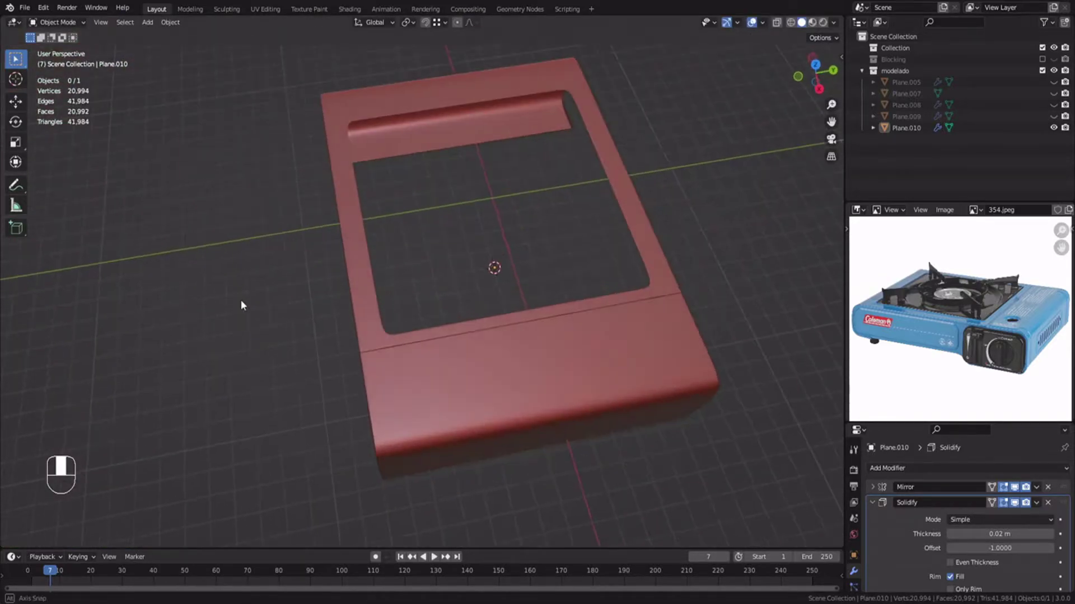
Undo the opening, the inset and the face selection on the top panel.
key(Tab)
key(ctrl+z)
key(ctrl+z)
key(ctrl+z)
key(ctrl+z)
key(ctrl+z)
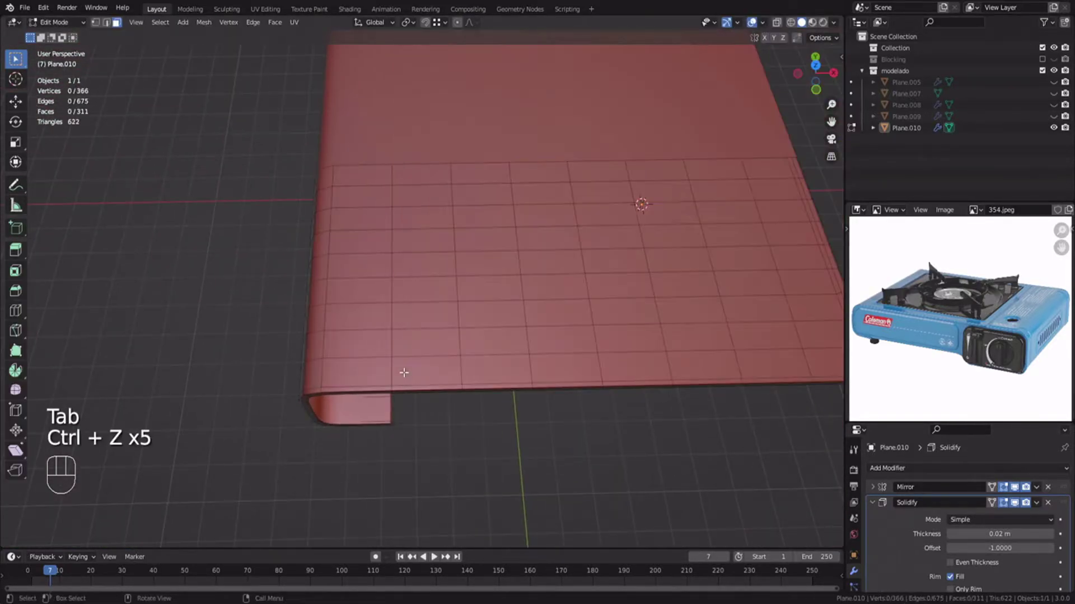
Add a centred loop cut near the front edge of the top panel and clear the selection.
click(373, 401)
right_click(391, 254)
key(alt+a)
Select the central block of faces on the top panel and inset it slightly.
key(3)
key(c)
mouse_move(391, 283)
mouse_down()
mouse_move(679, 173)
mouse_move(784, 280)
mouse_move(508, 219)
mouse_move(566, 273)
mouse_up()
right_click(566, 274)
ctrl+scroll(688, 263, down, 3)
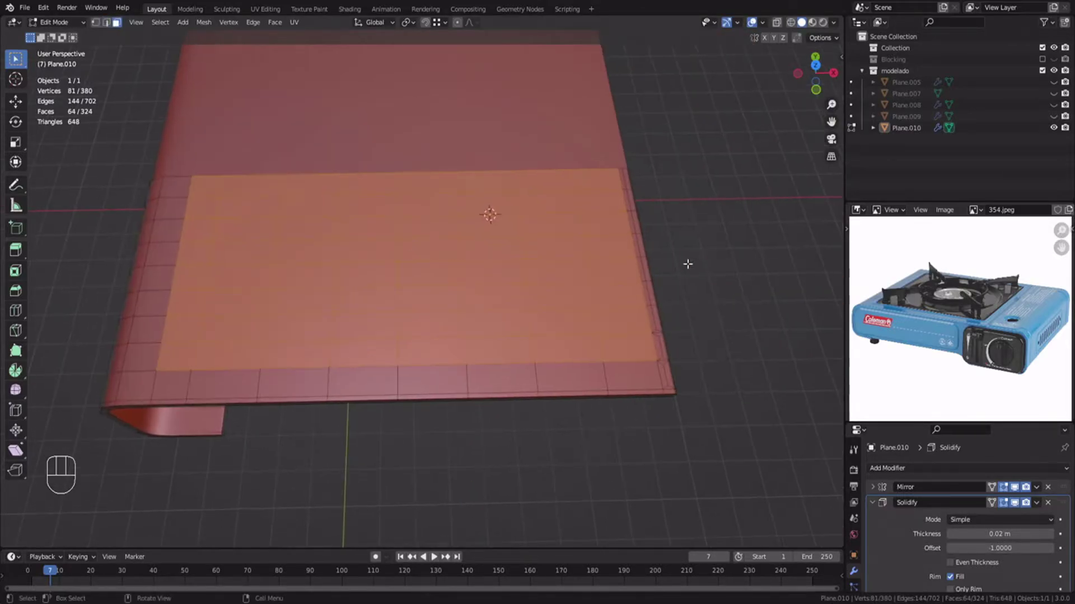
key(i)
click(678, 262)
Delete the inset central faces of the top panel and check the opening in Object Mode.
key(x)
key(Tab)
key(alt+a)
middle_drag(511, 231, 565, 168)
scroll(576, 235, up, 2)
Select the edge loop around the burner opening and try extruding it down along Z into a lip.
key(Tab)
key(2)
alt+click(576, 235)
scroll(370, 178, up, 3)
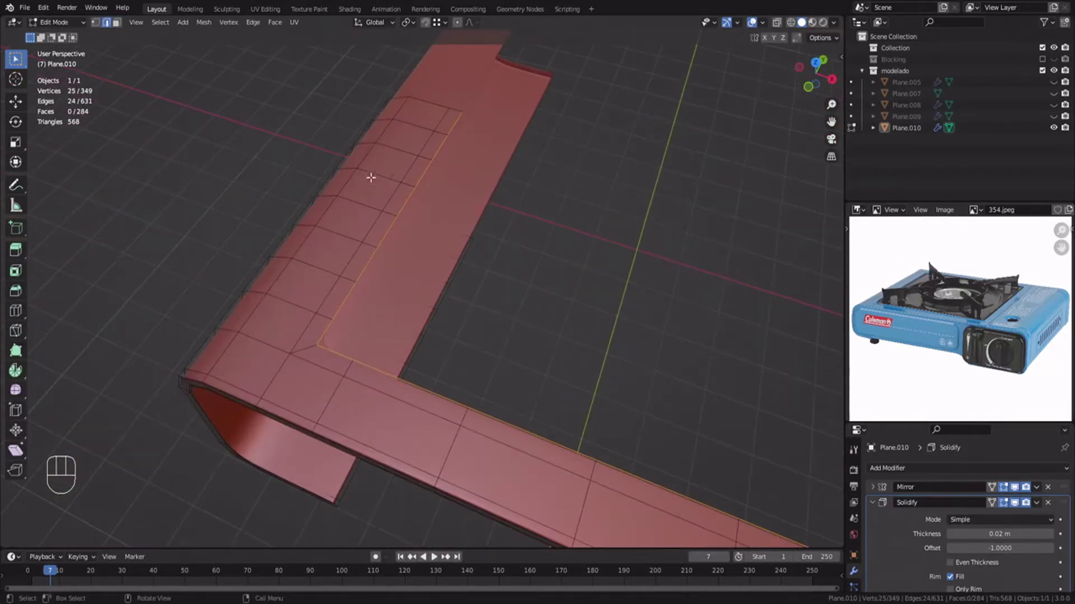
middle_drag(370, 177, 431, 203)
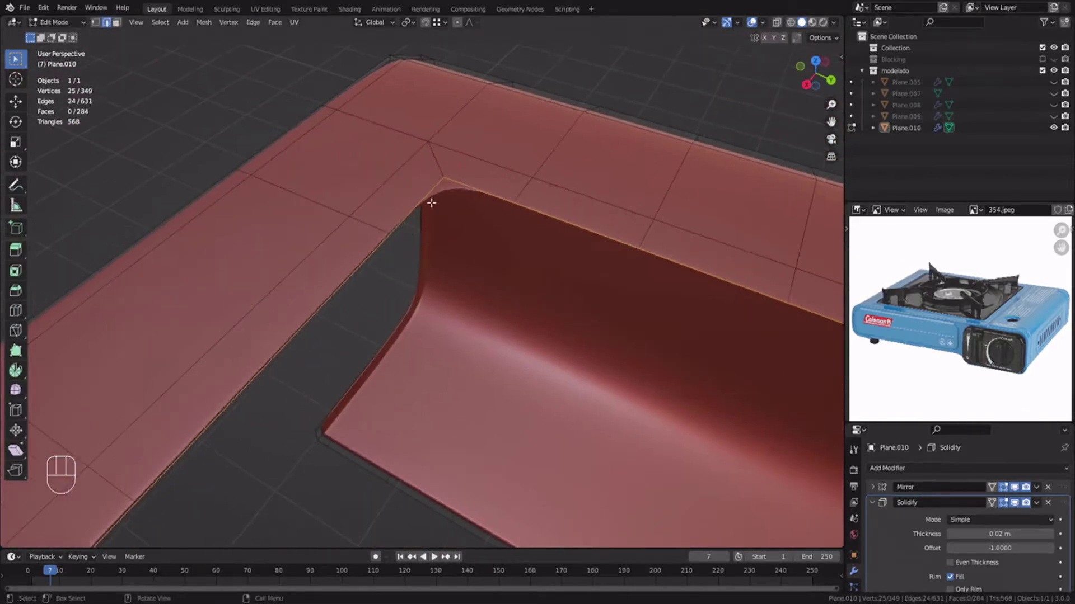
click(429, 249)
key(g)
click(498, 242)
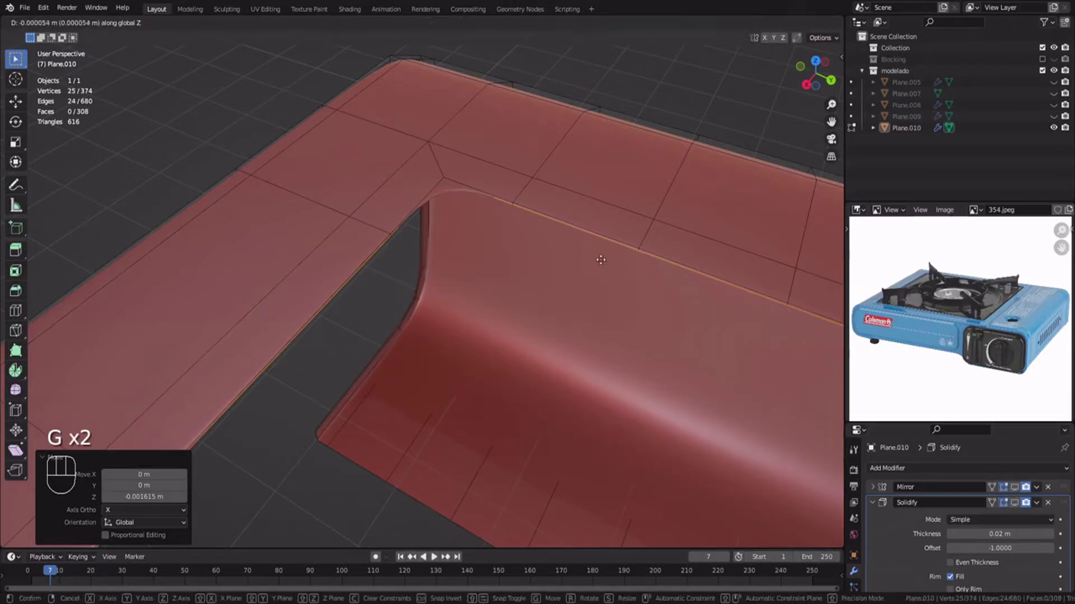
click(535, 444)
scroll(536, 442, down, 6)
middle_drag(536, 439, 252, 296)
key(g)
key(z)
right_click(535, 268)
Undo the trial lip and the face deletion, back to the selected inset faces.
key(ctrl+z)
key(ctrl+z)
key(ctrl+z)
key(ctrl+z)
key(ctrl+z)
key(ctrl+z)
key(ctrl+z)
key(ctrl+z)
Try extruding the selected inset faces downward into a recess.
shift+middle_drag(252, 297, 480, 285)
scroll(479, 286, up, 5)
key(i)
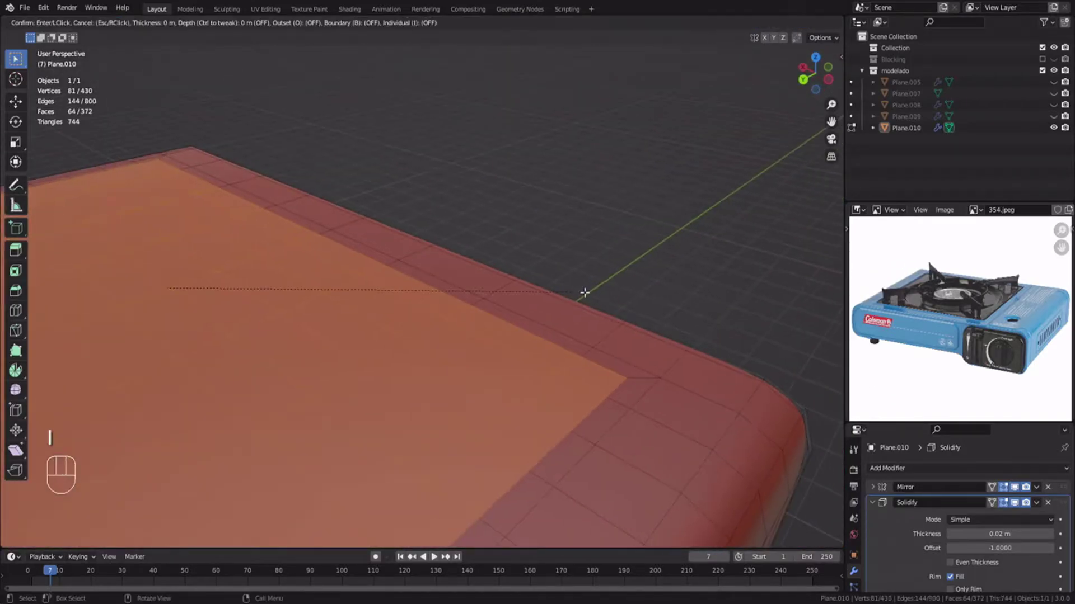
key(g)
key(z)
right_click(583, 305)
key(e)
key(z)
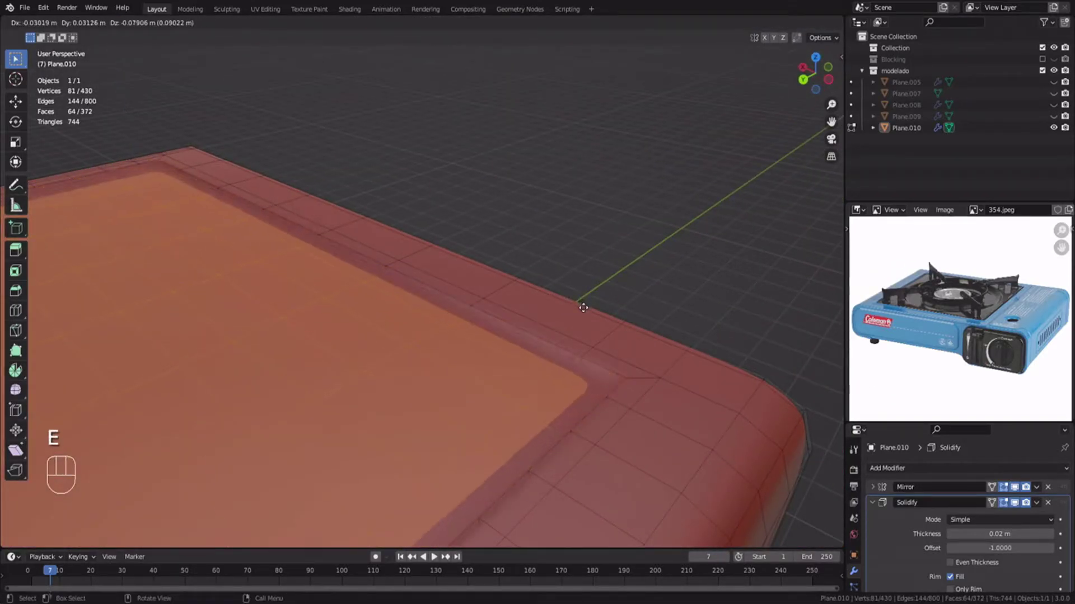
click(582, 307)
Undo the trial recess extrusion on the top panel after toggling the modifier display.
click(1014, 504)
mouse_move(535, 322)
middle_down()
mouse_move(580, 307)
mouse_move(529, 313)
mouse_move(554, 329)
middle_up()
click(872, 503)
click(1015, 518)
key(ctrl+z)
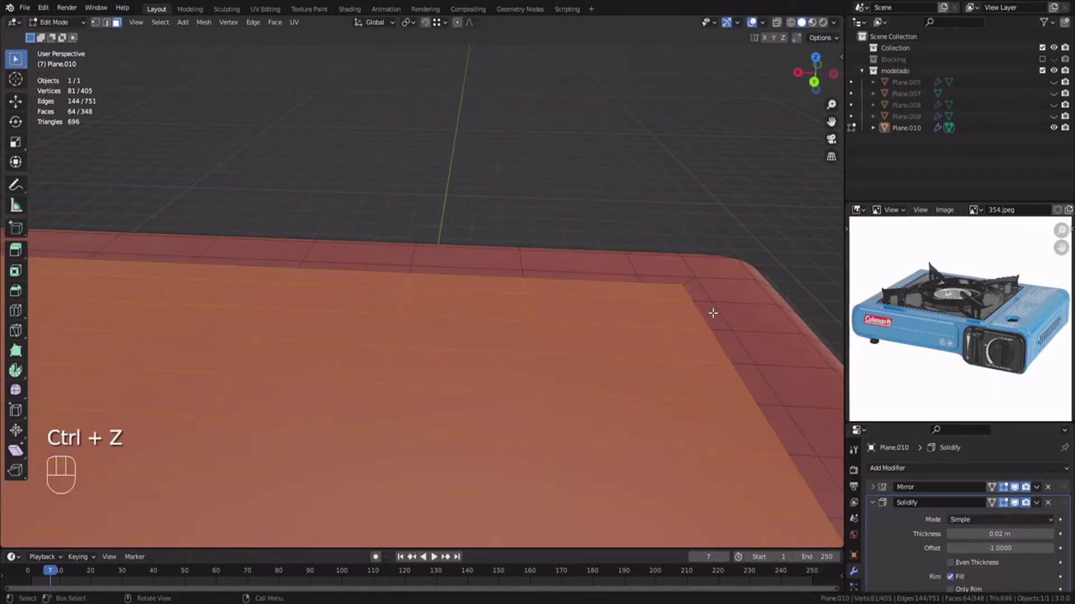
Turn off the viewport display of the top panel's Solidify and Subdivision modifiers.
click(870, 503)
click(1014, 503)
click(871, 518)
Extrude the selected central faces down about 0.10 m along Z and inset them by about 0.17 m.
key(e)
key(g)
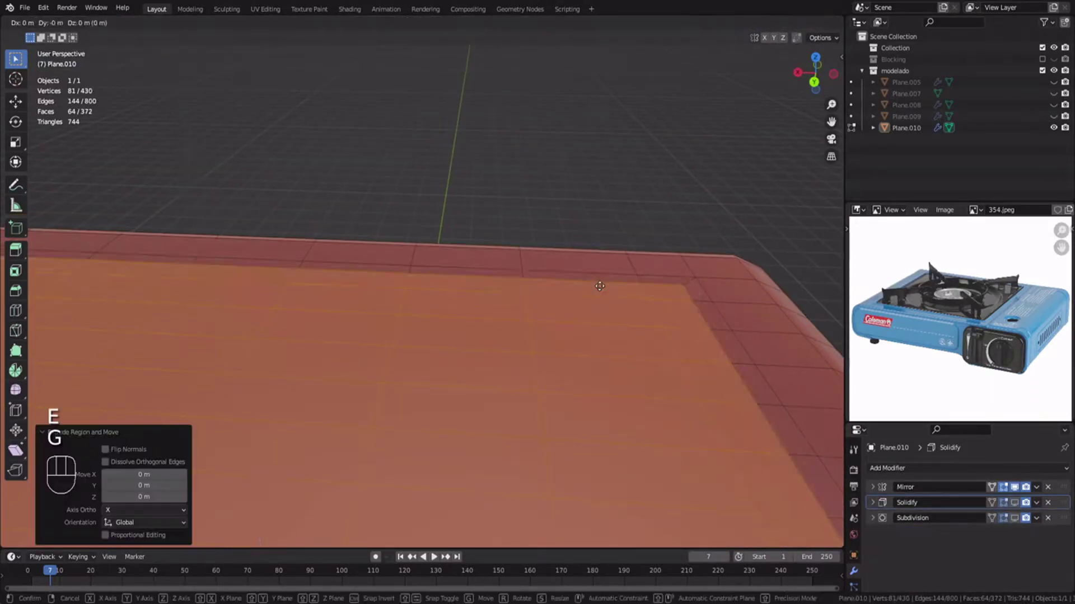
click(595, 295)
key(i)
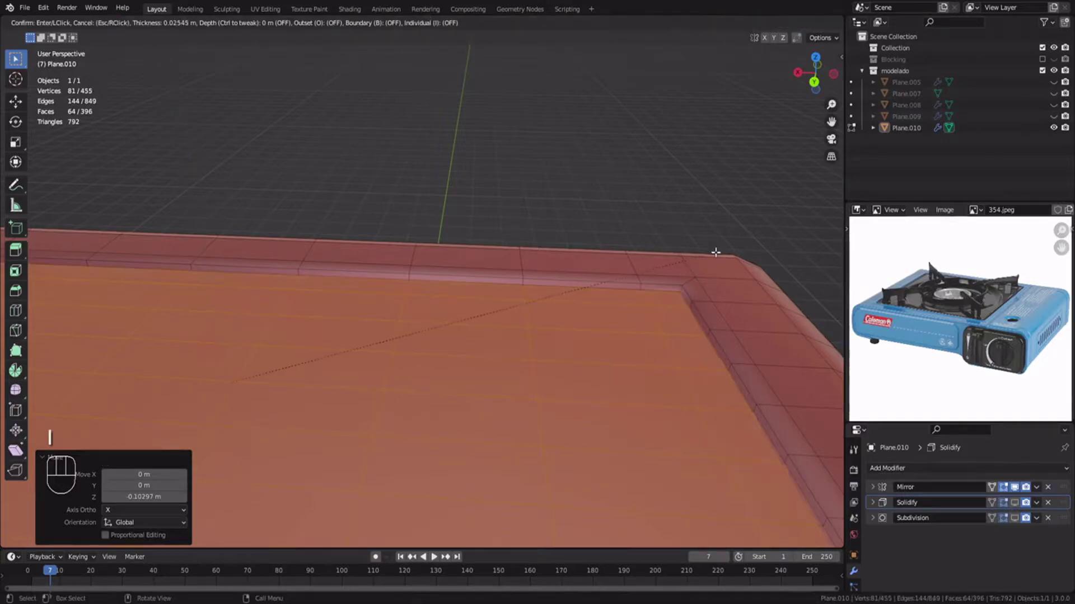
click(706, 253)
Extrude the inset faces down again along Z by about 0.11 m to form a second step.
middle_drag(703, 249, 459, 319)
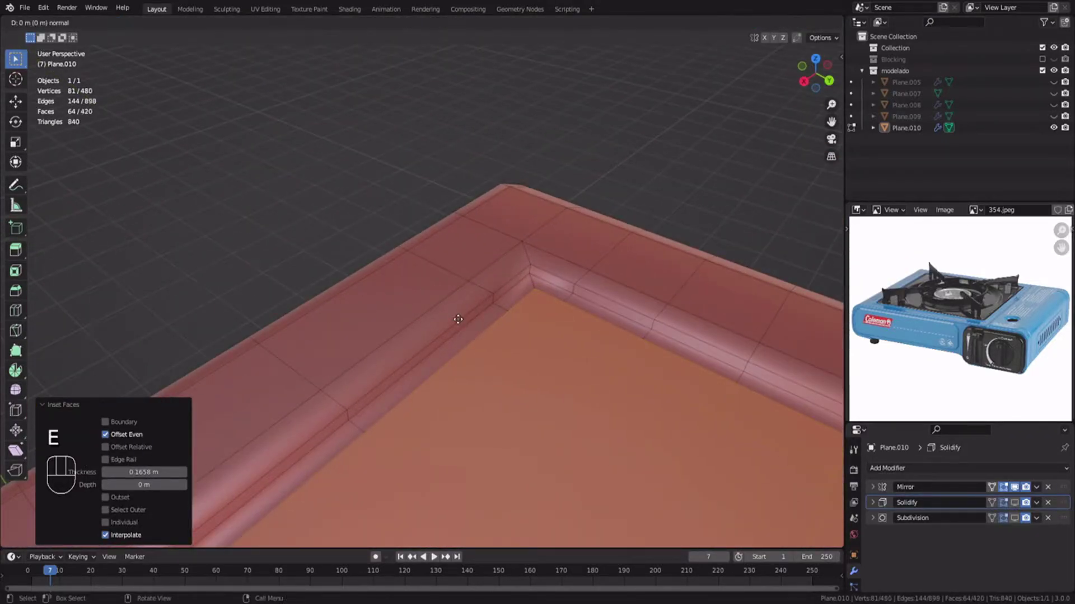
key(g)
key(z)
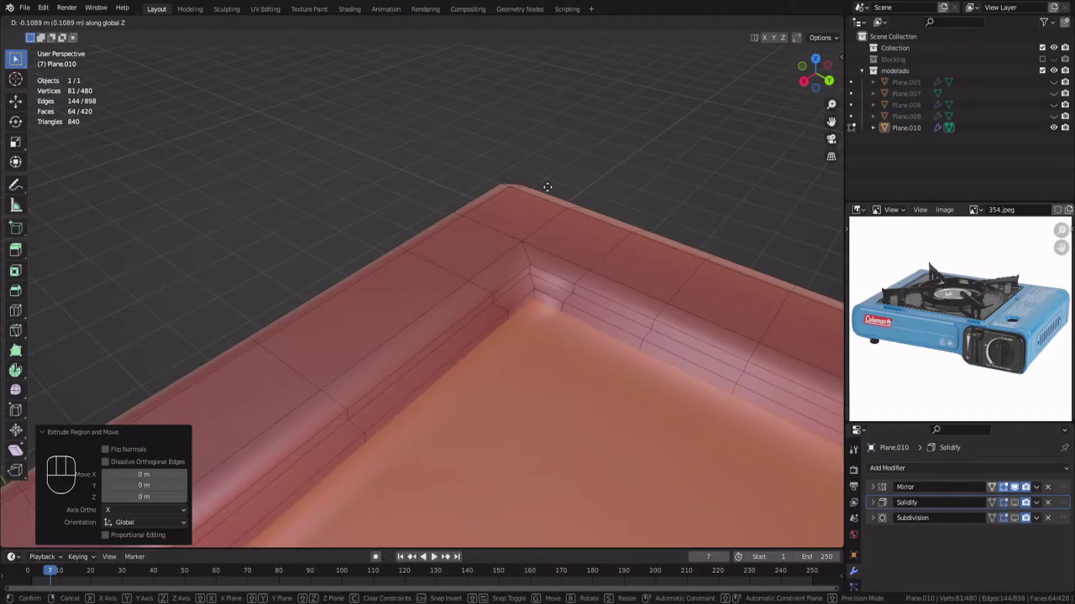
click(547, 188)
Delete the lowered central faces to open the burner hole and inspect the rim in Object Mode.
key(x)
key(Tab)
middle_drag(579, 310, 427, 283)
key(alt+a)
key(Tab)
Add two supporting loop cuts around the stepped rim of the burner opening to sharpen it.
key(ctrl+r)
drag(642, 384, 660, 365)
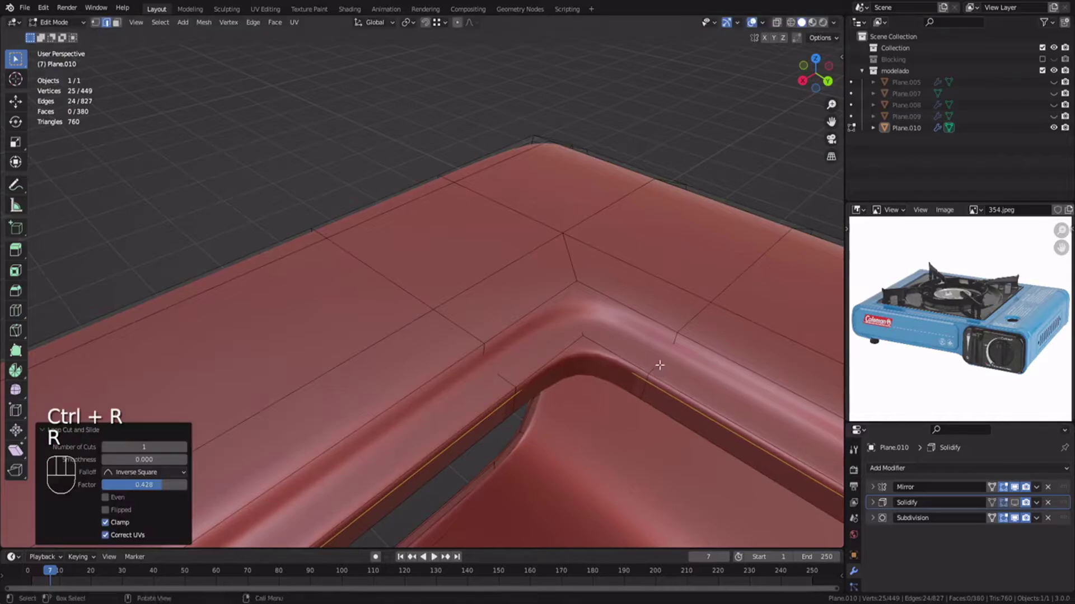
key(ctrl+r)
click(662, 360)
key(Tab)
key(alt+a)
Reveal the hidden geometry of the top shell and save the file.
scroll(444, 311, down, 5)
key(alt+a)
middle_drag(443, 311, 442, 203)
key(Tab)
key(alt+h)
key(alt+a)
key(Tab)
key(ctrl+s)
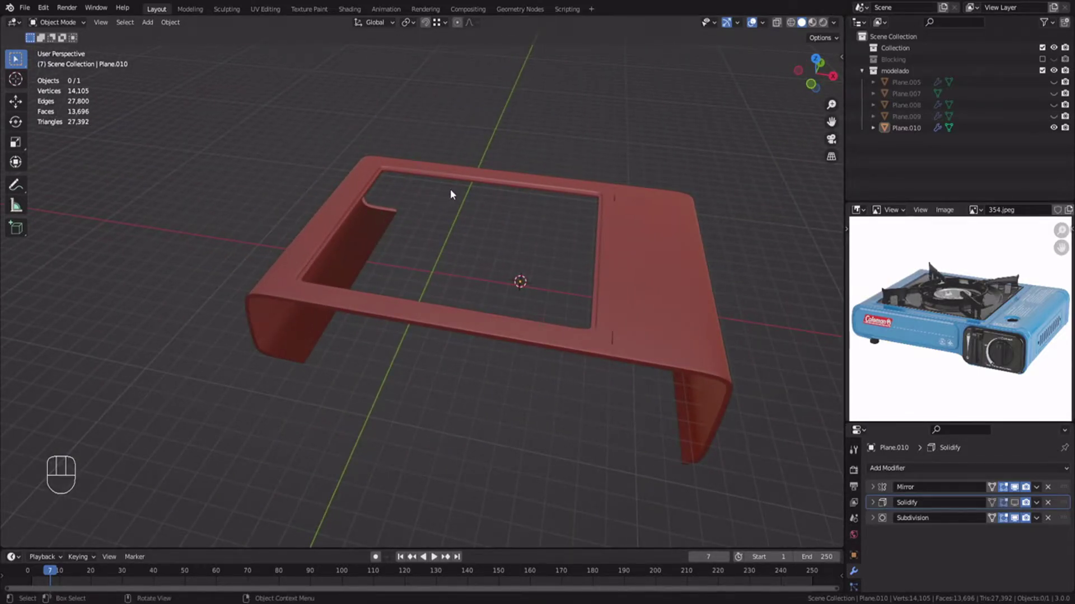
Show the front panel Plane.009 and move all its geometry about 3.54 m along Y to the shell's front.
shift+middle_drag(451, 175, 280, 240)
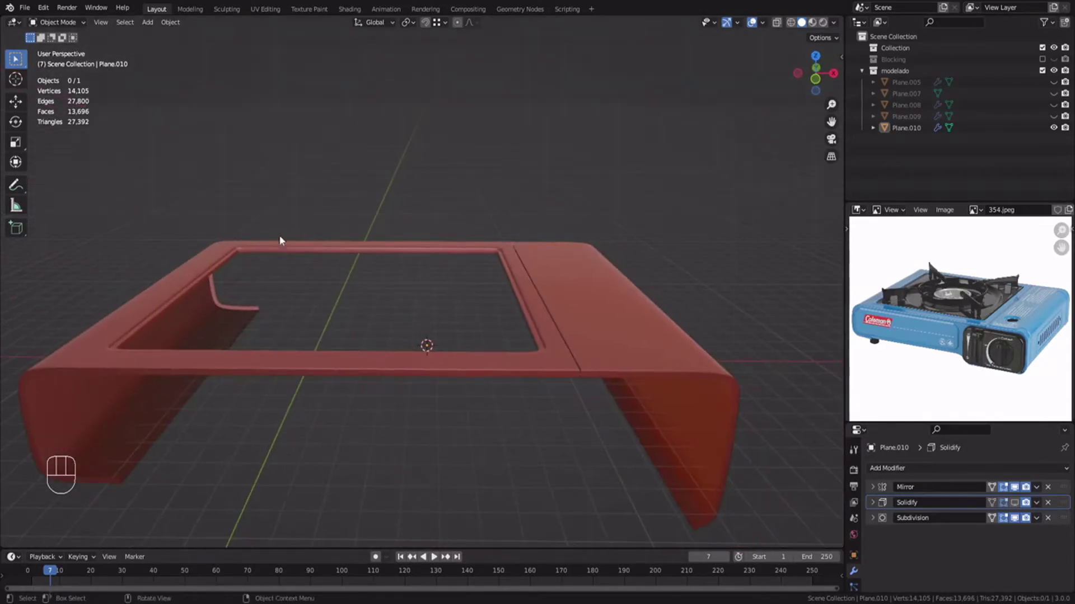
scroll(512, 374, down, 3)
click(512, 374)
key(Tab)
key(y)
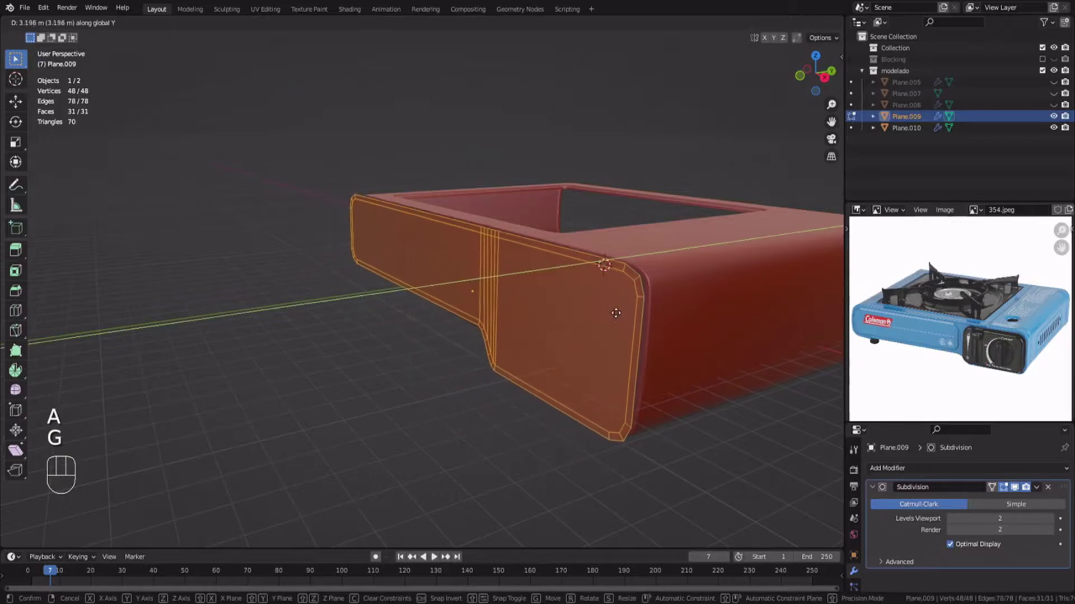
click(620, 308)
Scale the whole front panel to about 0.948 so it fits inside the shell's front outline.
key(KP_1)
key(z)
scroll(592, 214, up, 4)
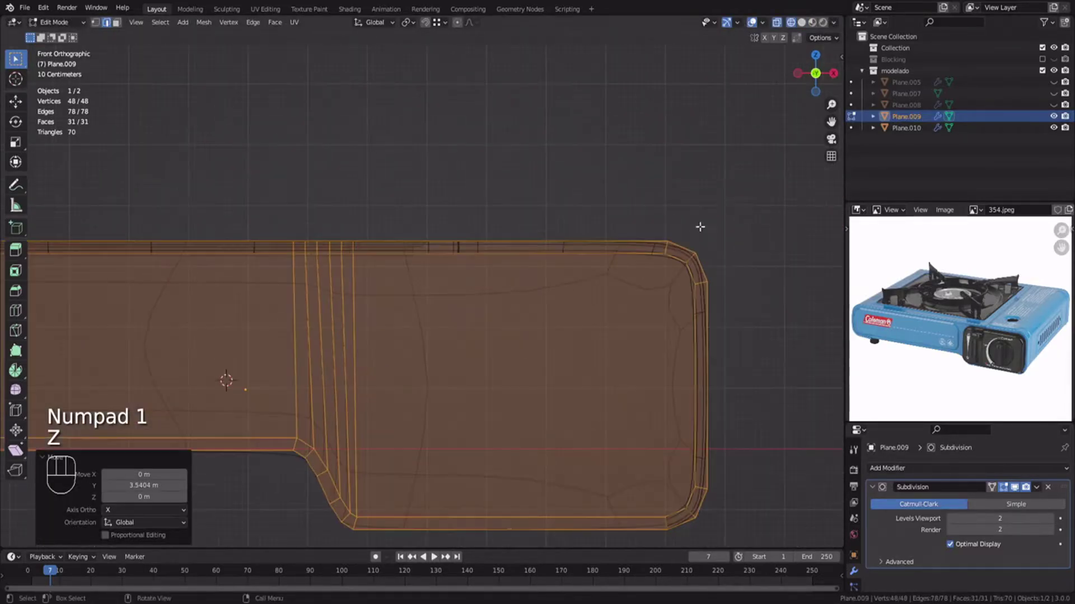
key(s)
click(705, 218)
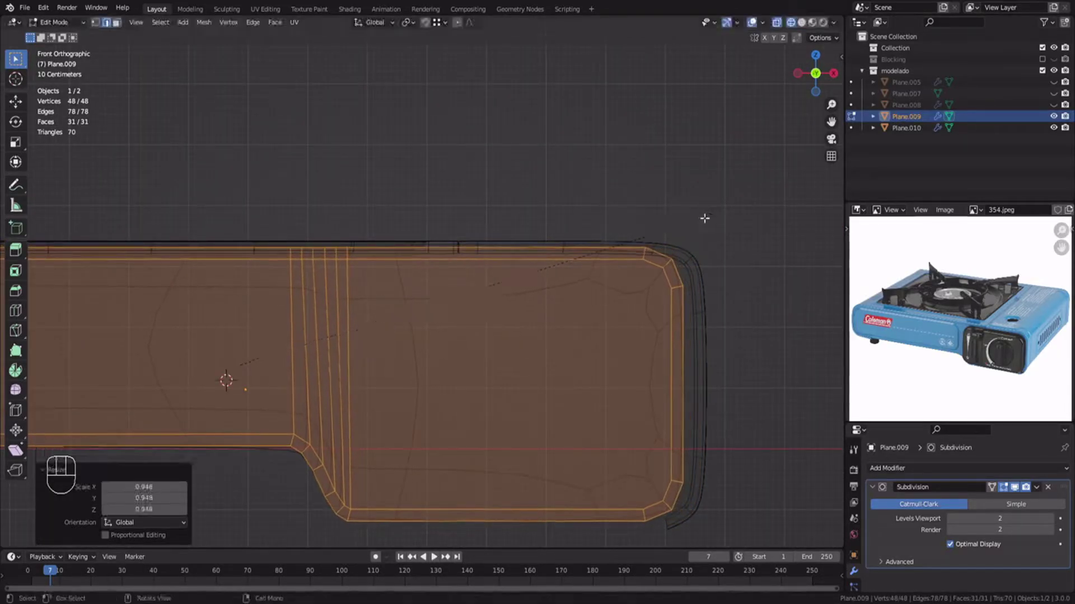
middle_drag(599, 179, 532, 218)
scroll(533, 218, up, 3)
key(z)
middle_drag(511, 350, 448, 336)
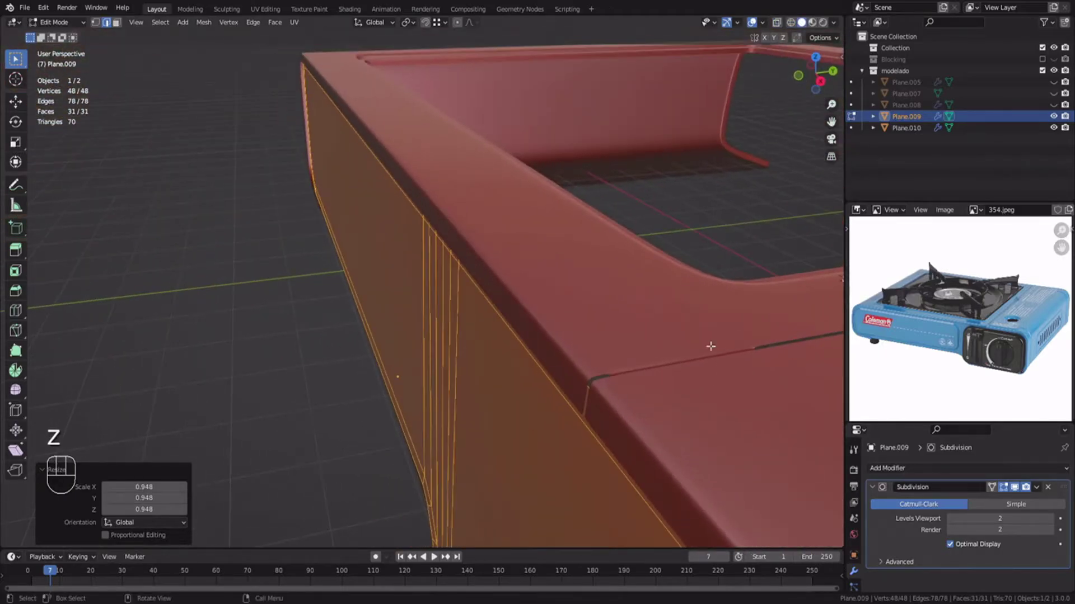
Select all of the front panel's geometry and enlarge it by a factor of about 1.026 in front view.
key(Tab)
click(710, 345)
click(567, 441)
key(Tab)
key(a)
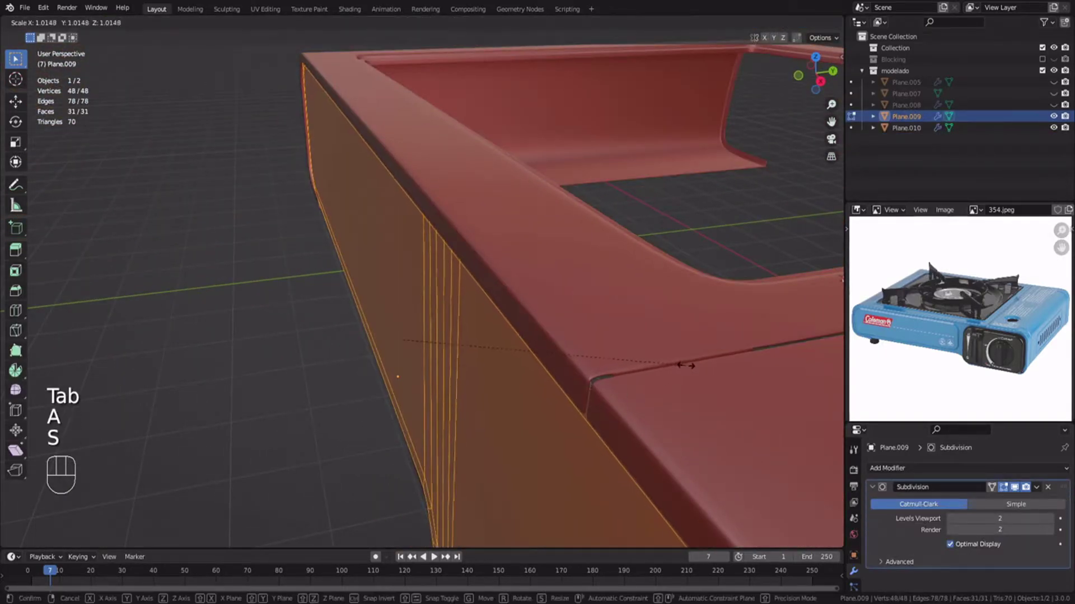
right_click(696, 356)
key(KP_1)
key(s)
click(640, 317)
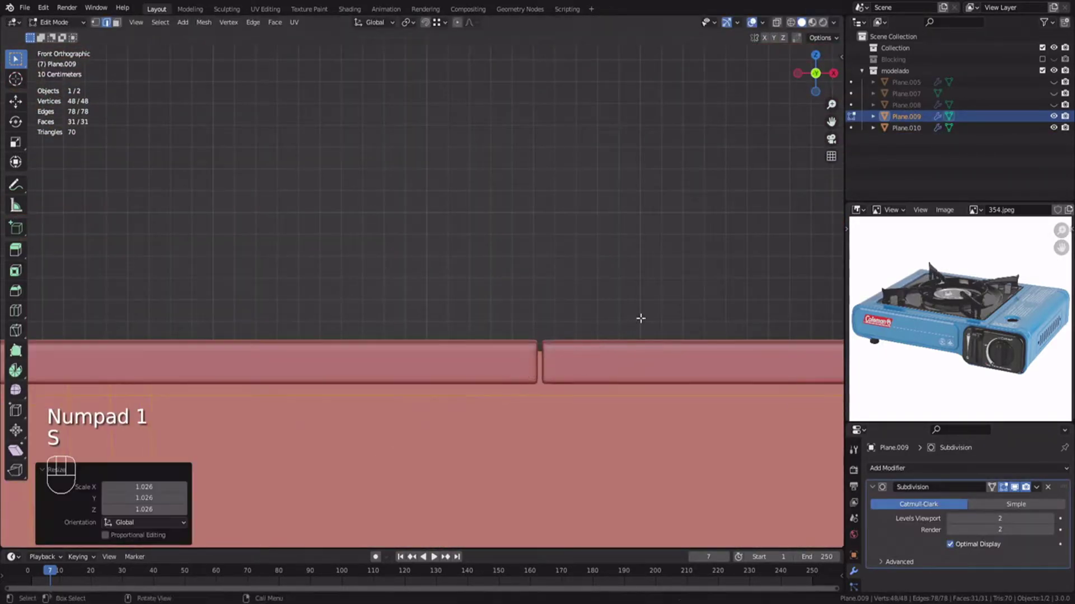
mouse_move(641, 317)
middle_down()
mouse_move(560, 374)
mouse_move(447, 249)
mouse_move(463, 307)
mouse_move(479, 292)
mouse_move(123, 282)
middle_up()
Move the vertices at the front panel's deeper end about 0.09 m outward along X.
key(KP_1)
key(1)
key(z)
shift+middle_drag(540, 158, 468, 202)
drag(469, 201, 661, 507)
key(g)
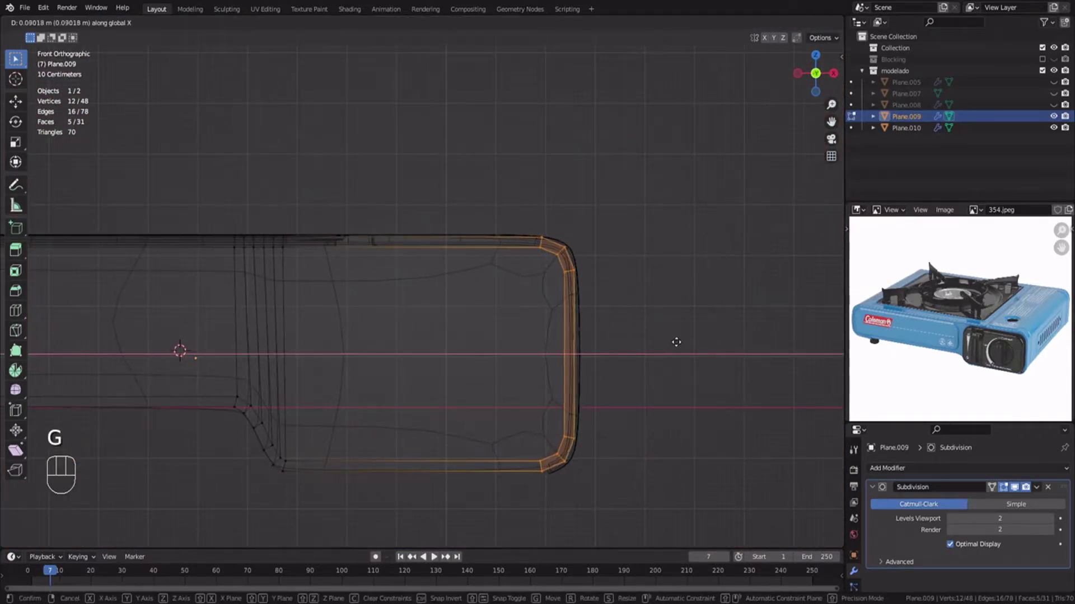
click(676, 342)
Move the vertices at the front panel's narrow end about 0.16 m outward along negative X.
shift+middle_drag(676, 342, 369, 342)
scroll(362, 197, up, 3)
drag(333, 183, 509, 518)
key(g)
key(x)
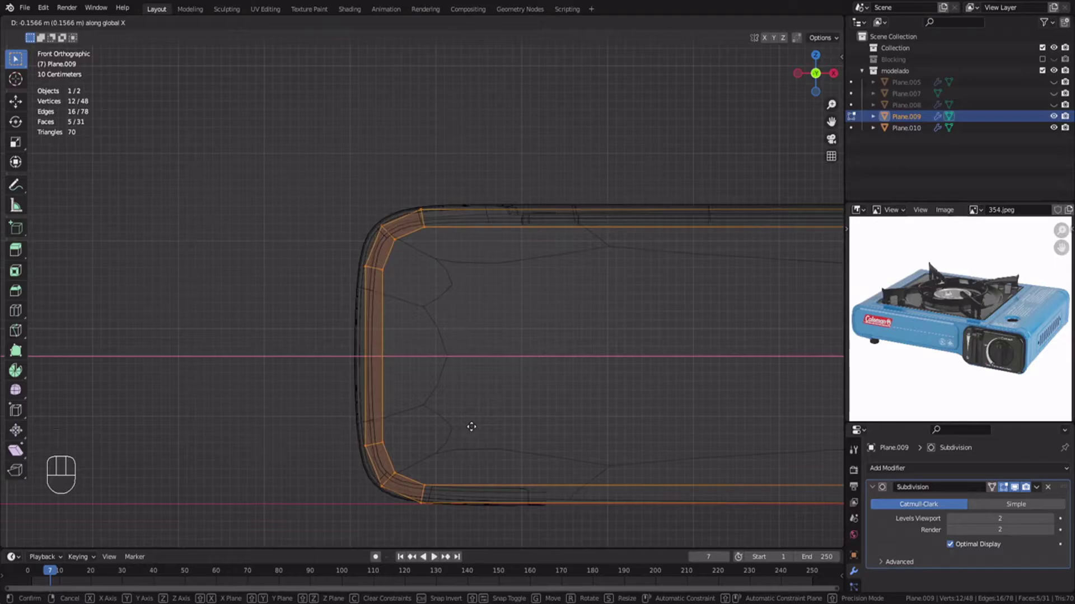
click(471, 426)
key(Tab)
key(z)
key(alt+a)
Separate the shell section beside the burner opening into its own object and hide it.
mouse_move(485, 422)
middle_down()
mouse_move(338, 350)
mouse_move(513, 378)
mouse_move(432, 377)
mouse_move(600, 364)
mouse_move(417, 334)
middle_up()
click(417, 335)
key(Tab)
key(l)
key(p)
click(416, 333)
key(Tab)
click(416, 333)
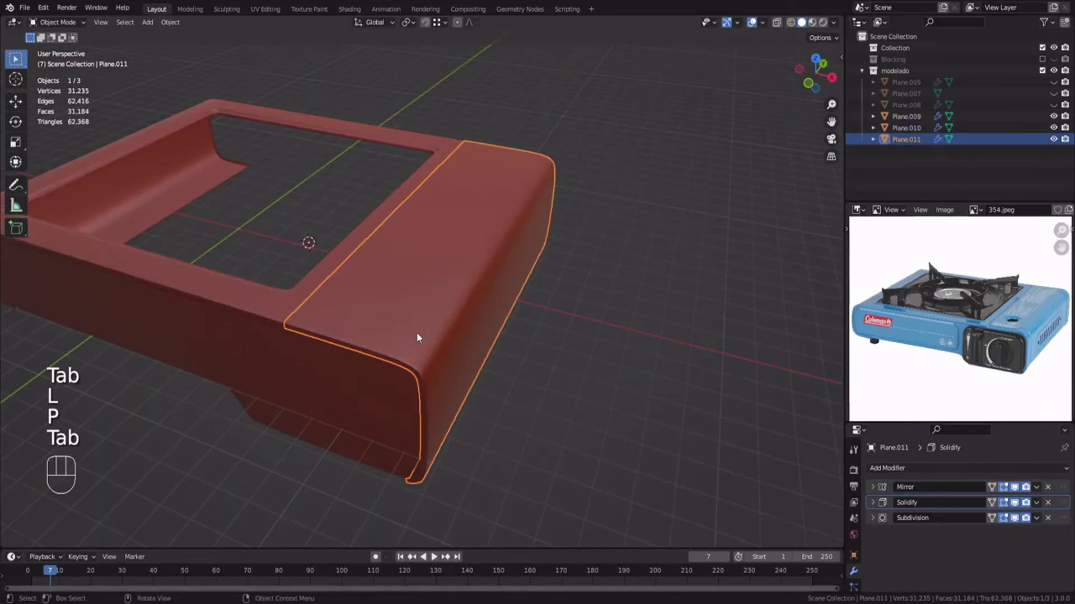
key(h)
Extrude all faces of the front panel about 0.08 m along Y to meet the shell's inner flange.
click(373, 365)
key(Tab)
shift+middle_drag(425, 255, 403, 271)
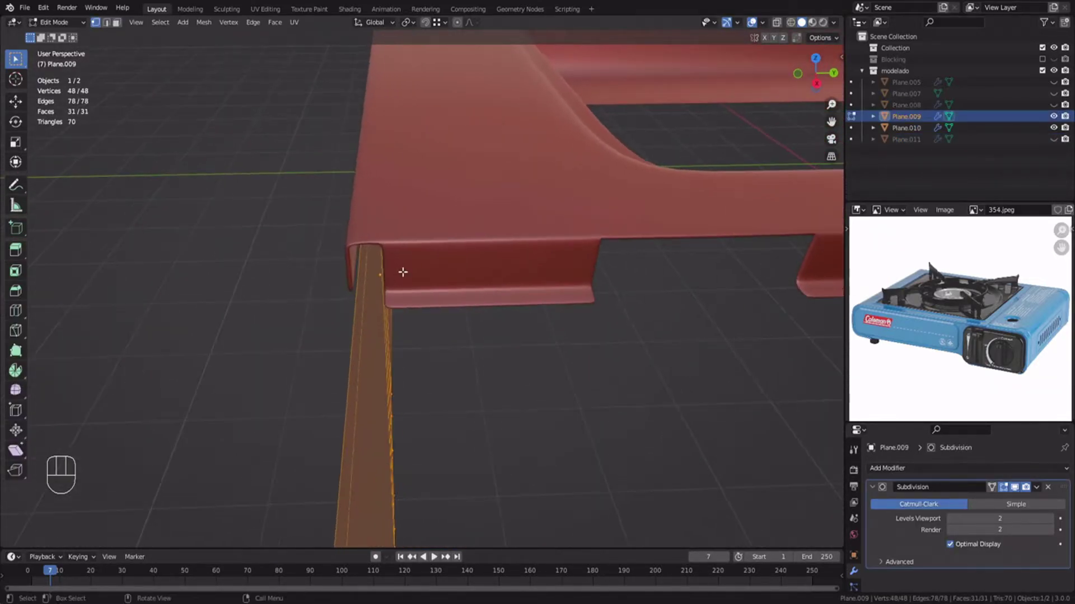
key(e)
right_click(398, 271)
key(g)
key(y)
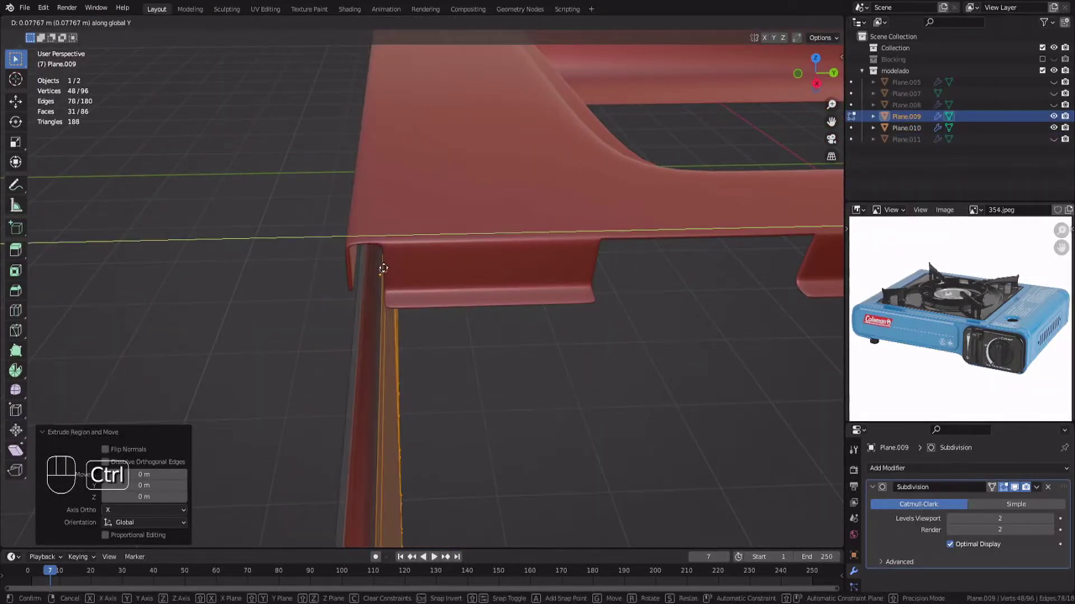
click(383, 268)
Correct the face normals of the entire extruded front panel.
scroll(392, 311, down, 3)
key(a)
key(alt+n)
click(391, 312)
key(Tab)
key(alt+a)
Select the front panel's outer face vertices in right view and move them outward along Y.
key(KP_3)
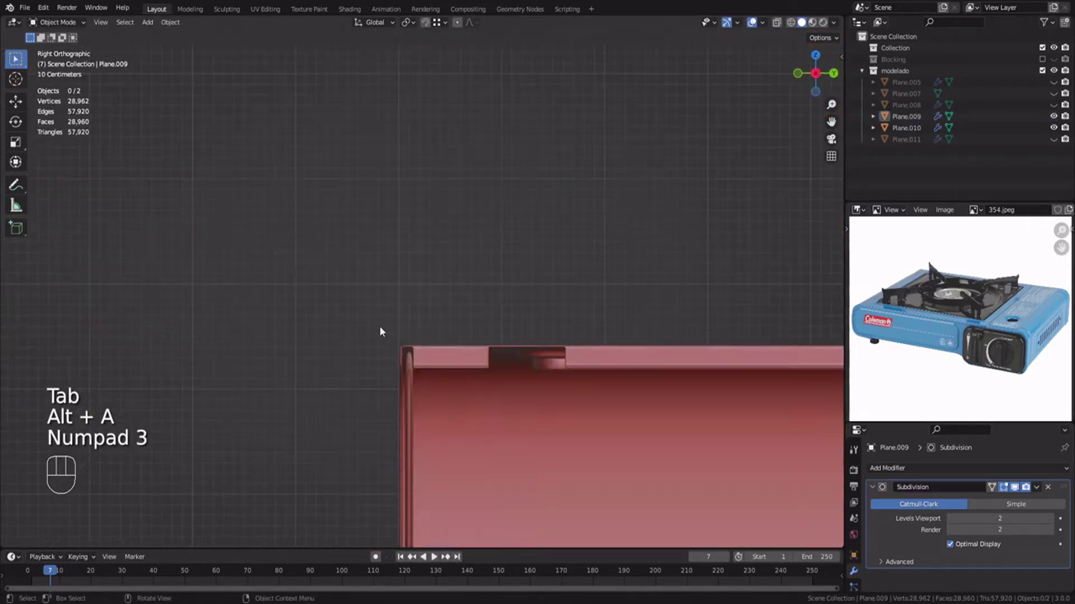
key(Tab)
key(z)
mouse_move(371, 169)
mouse_down()
mouse_move(417, 312)
mouse_move(430, 549)
mouse_up()
shift+middle_drag(475, 199, 477, 330)
scroll(429, 342, up, 11)
key(z)
key(z)
key(z)
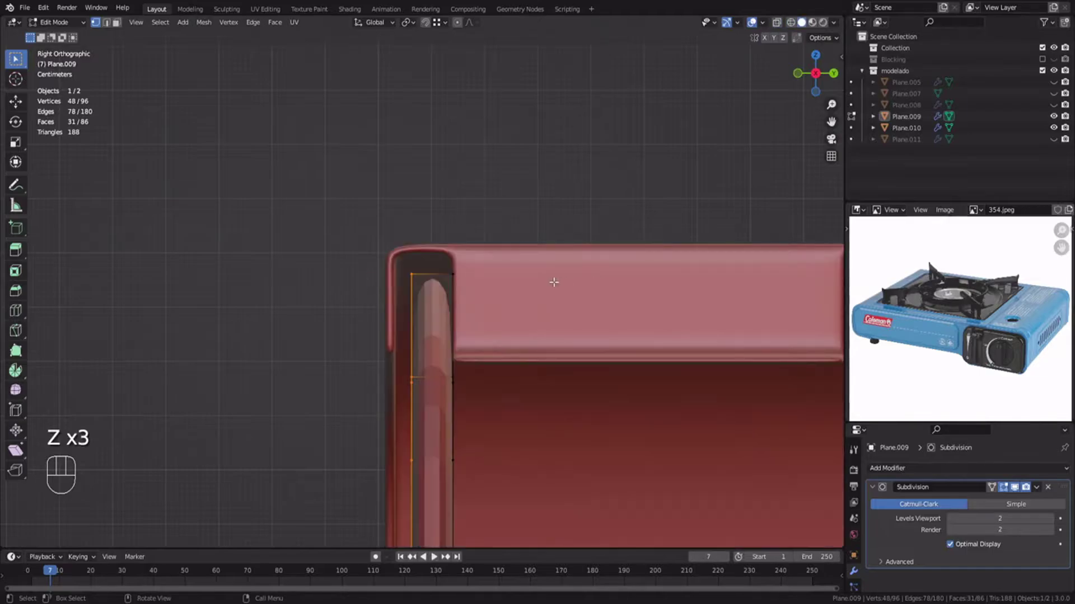
key(g)
Move the whole front panel about 0.012 m along negative Y to centre it between the shell's flanges.
key(a)
key(g)
click(540, 282)
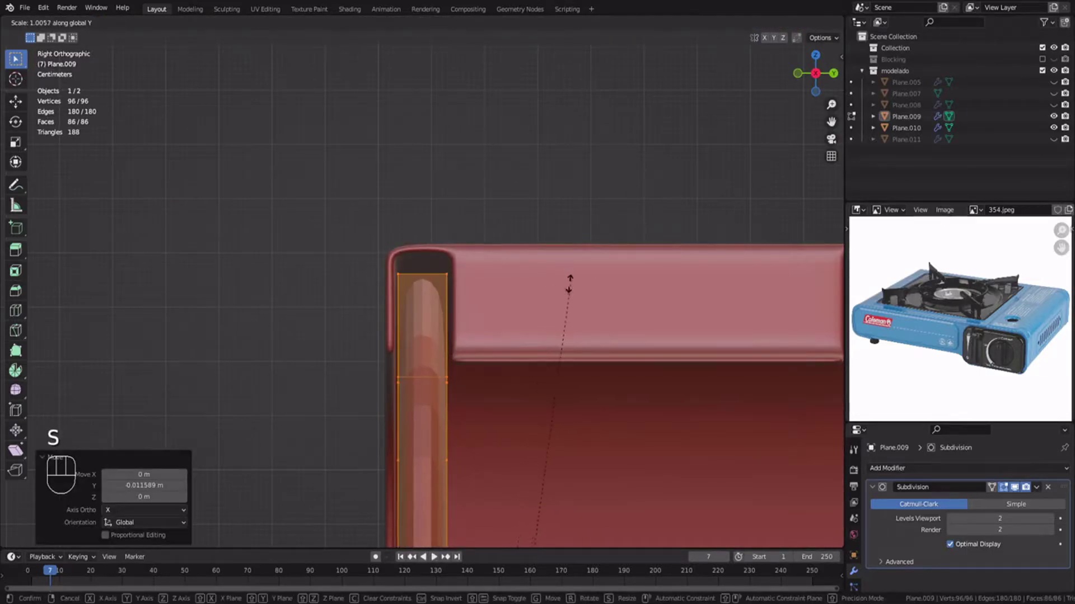
Scale the front panel slightly along Y to adjust its thickness between the shell's flanges.
click(633, 195)
key(Tab)
key(alt+a)
middle_drag(504, 268, 384, 276)
Add an edge loop around the middle of the front panel's thickness and bevel it into two supporting loops.
key(Tab)
key(ctrl+r)
click(430, 241)
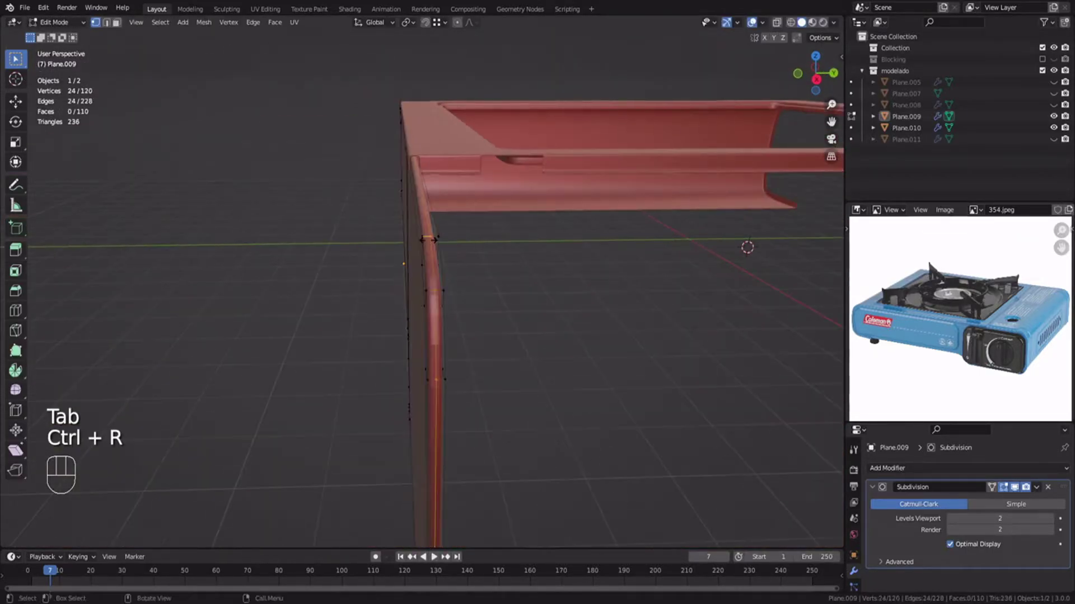
key(ctrl+b)
click(508, 319)
key(Tab)
key(alt+a)
middle_drag(476, 313, 597, 307)
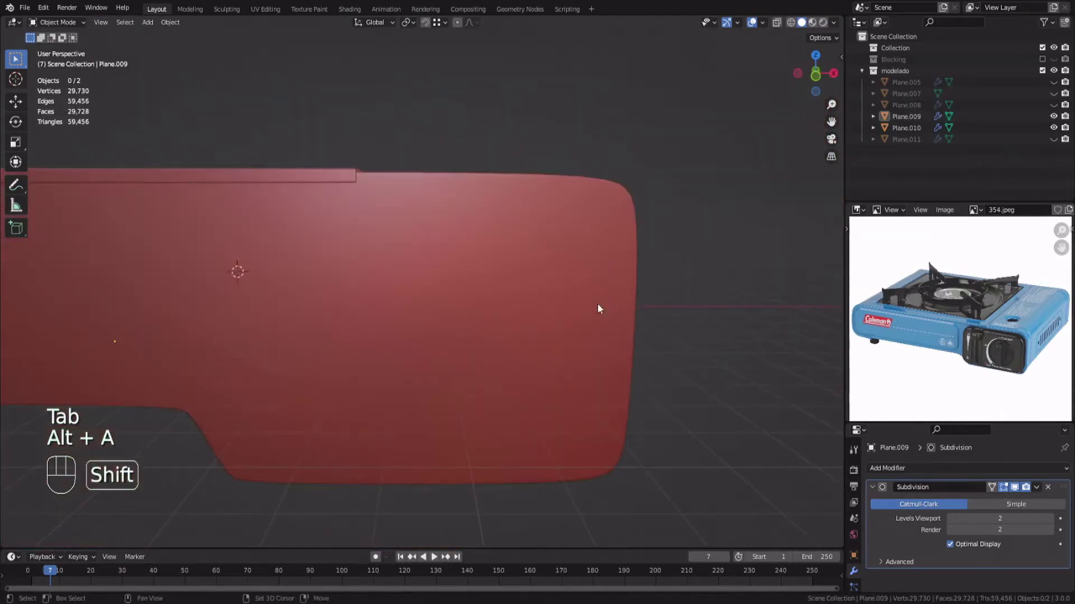
Try to delete the large flat faces inside the front panel's border, and undo back to the complete panel.
key(Tab)
key(alt+a)
key(3)
click(336, 305)
ctrl+click(475, 310)
shift+middle_drag(168, 305, 414, 319)
key(x)
click(441, 305)
click(735, 426)
shift+middle_drag(735, 426, 487, 257)
ctrl+click(487, 248)
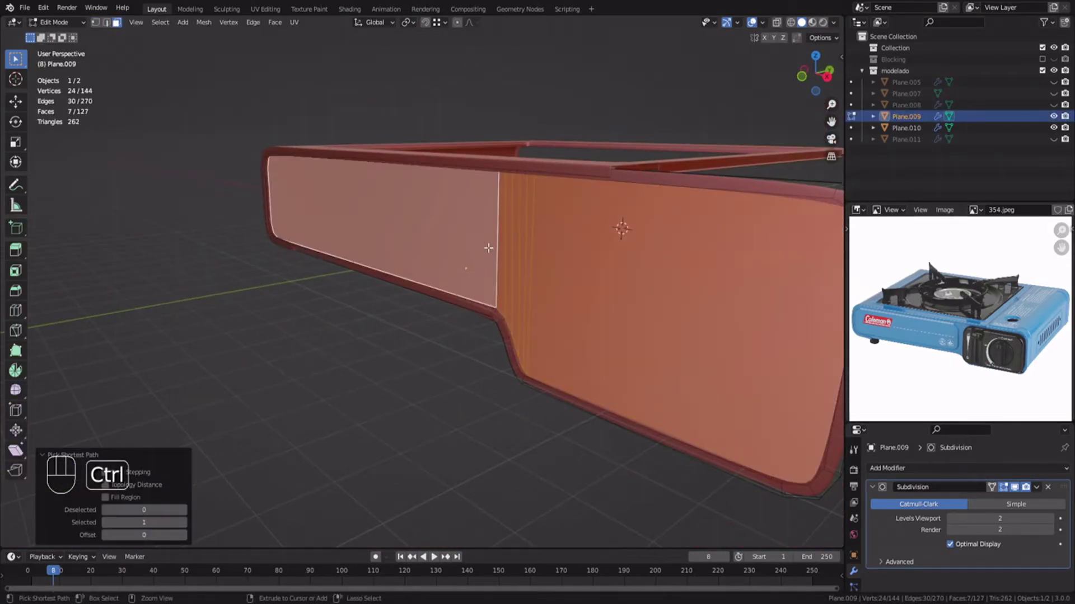
key(ctrl+z)
key(ctrl+z)
key(ctrl+z)
key(ctrl+z)
key(ctrl+z)
Select the front panel's rear vertices in wireframe right view and delete them.
key(KP_3)
key(1)
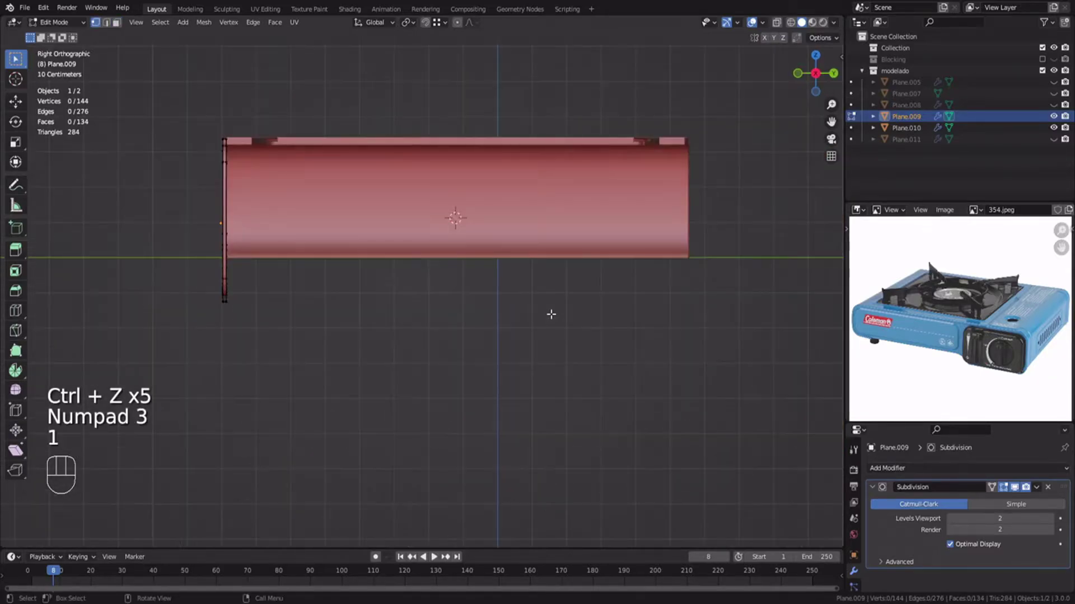
scroll(492, 252, up, 4)
key(z)
drag(399, 116, 466, 479)
key(x)
click(462, 226)
Return to solid shading, try to delete the flat faces of the remaining panel half, and undo the deletion.
key(Tab)
key(z)
key(alt+a)
key(Tab)
key(alt+a)
alt+middle_drag(280, 238, 345, 258)
scroll(425, 282, up, 4)
key(3)
click(421, 283)
key(x)
ctrl+click(525, 257)
key(x)
click(512, 278)
key(ctrl+z)
Try to extrude, fill and split the front panel's open rear boundary, and undo the attempt.
key(a)
key(e)
right_click(346, 257)
key(f)
key(y)
right_click(345, 258)
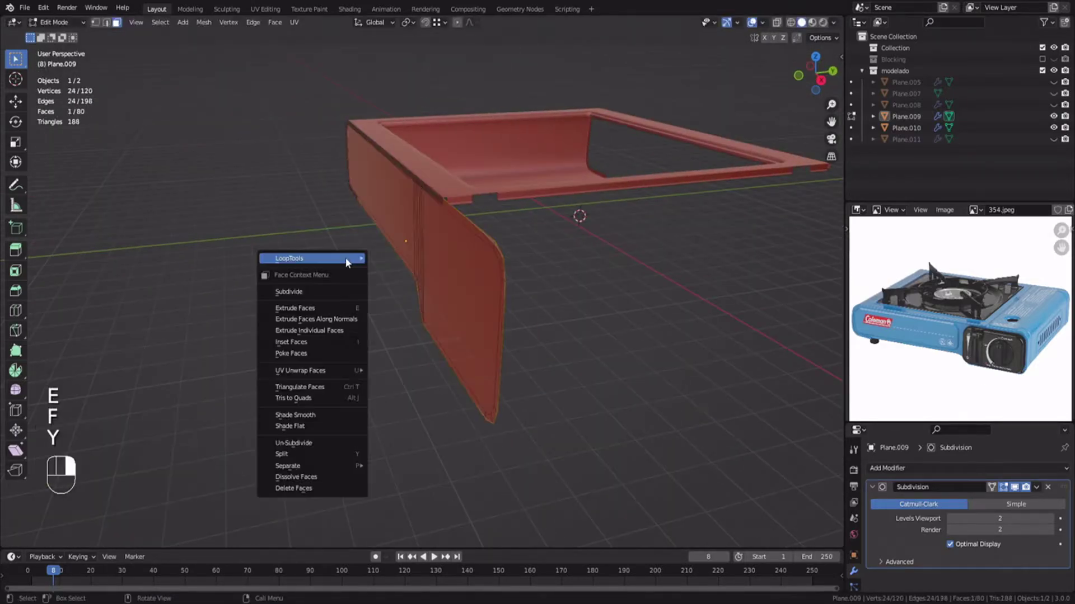
key(ctrl+z)
key(ctrl+z)
Move the front panel's rear vertices far back along Y and correct the face normals of the whole panel.
key(g)
click(464, 286)
key(a)
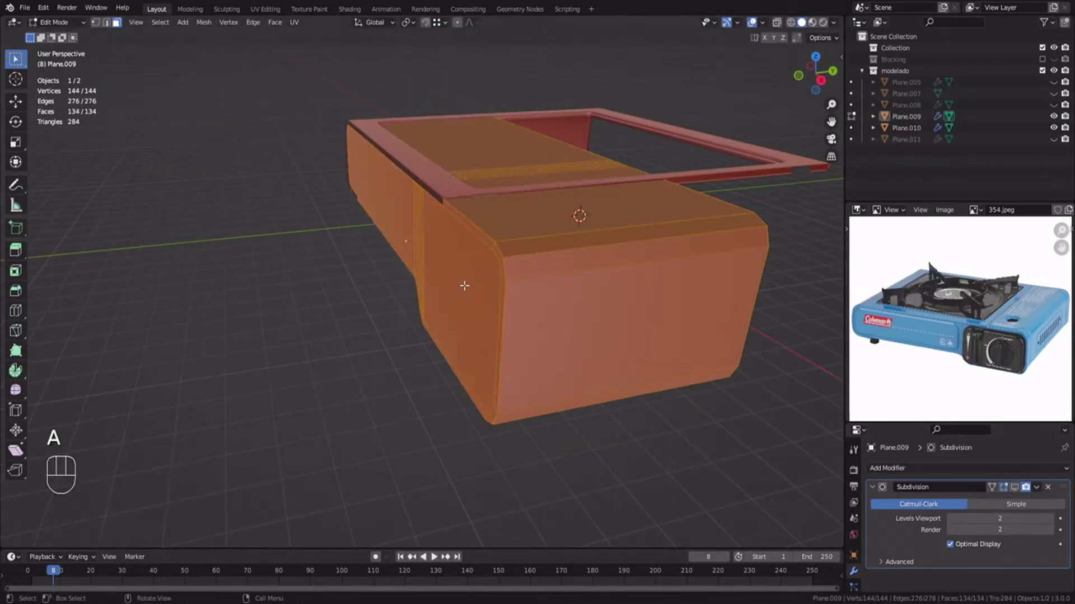
key(alt+n)
click(464, 286)
key(Tab)
key(alt+a)
middle_drag(415, 249, 554, 232)
key(Tab)
key(alt+n)
click(556, 224)
key(Tab)
key(alt+a)
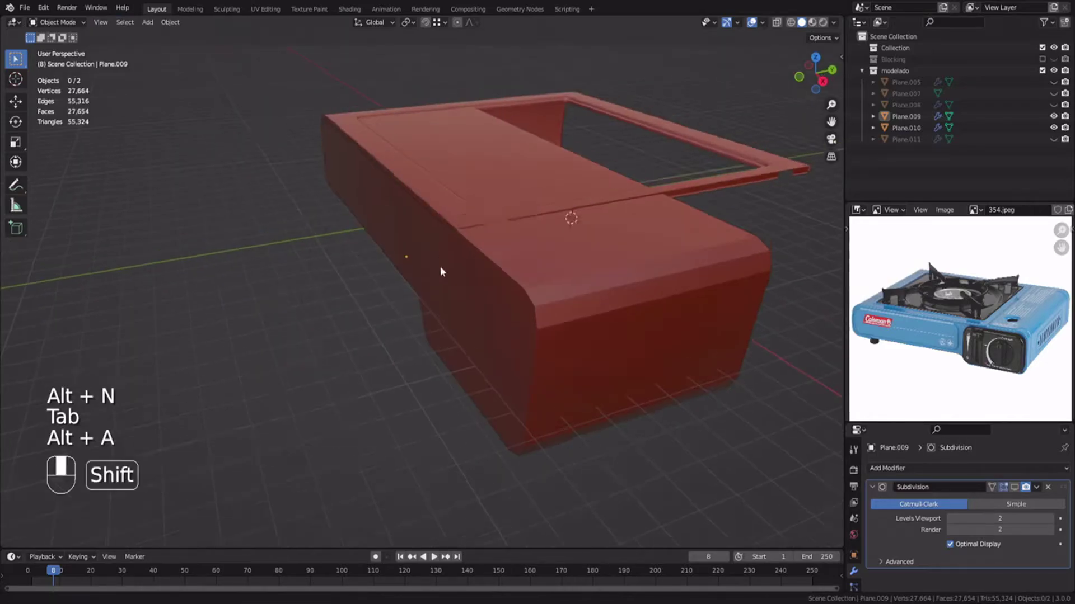
Unhide Plane.011, examine from several sides how it meets the front panel, and hide it again.
middle_drag(440, 269, 495, 252)
click(1054, 139)
middle_drag(655, 159, 624, 134)
middle_drag(288, 254, 390, 262)
click(390, 263)
key(Tab)
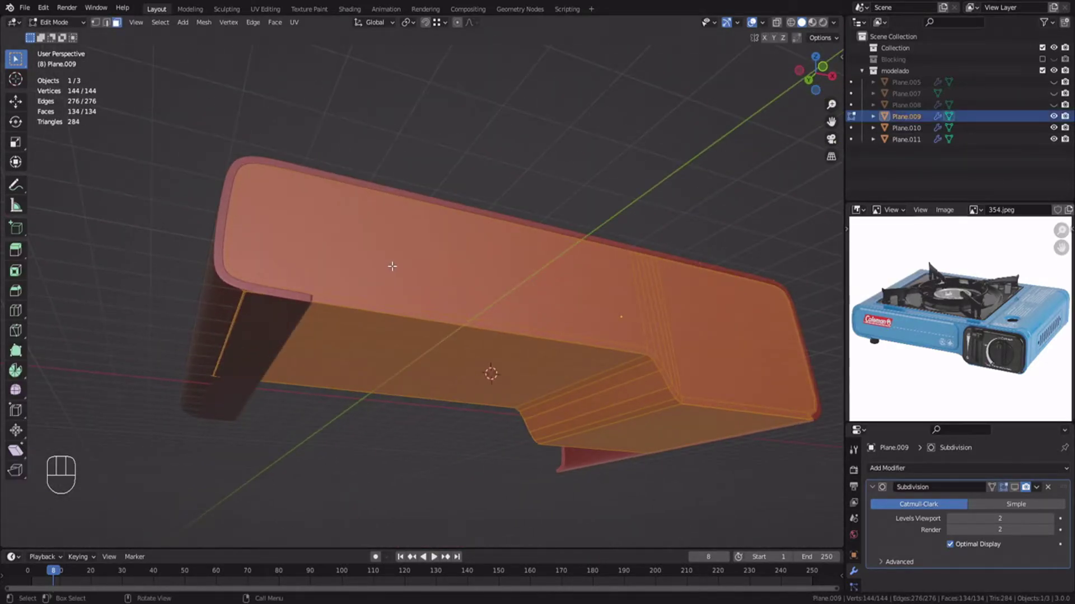
key(KP_1)
key(z)
key(Tab)
key(alt+a)
middle_drag(392, 302, 425, 371)
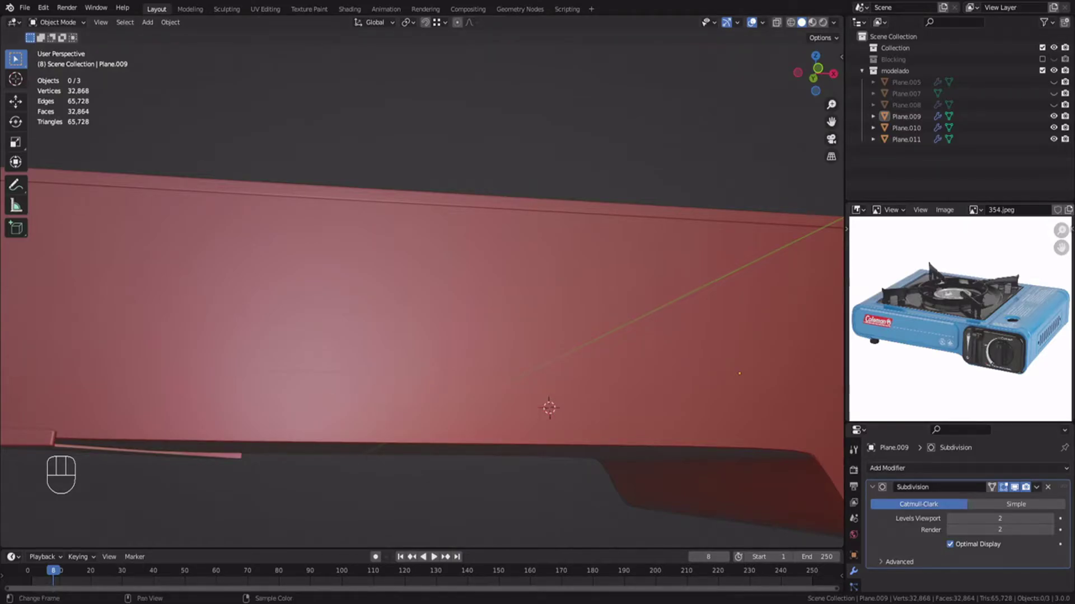
middle_drag(425, 372, 575, 288)
click(576, 288)
key(h)
key(h)
key(ctrl+z)
Delete the deepened front panel's rear vertices in wireframe right view and return to solid shading.
key(Tab)
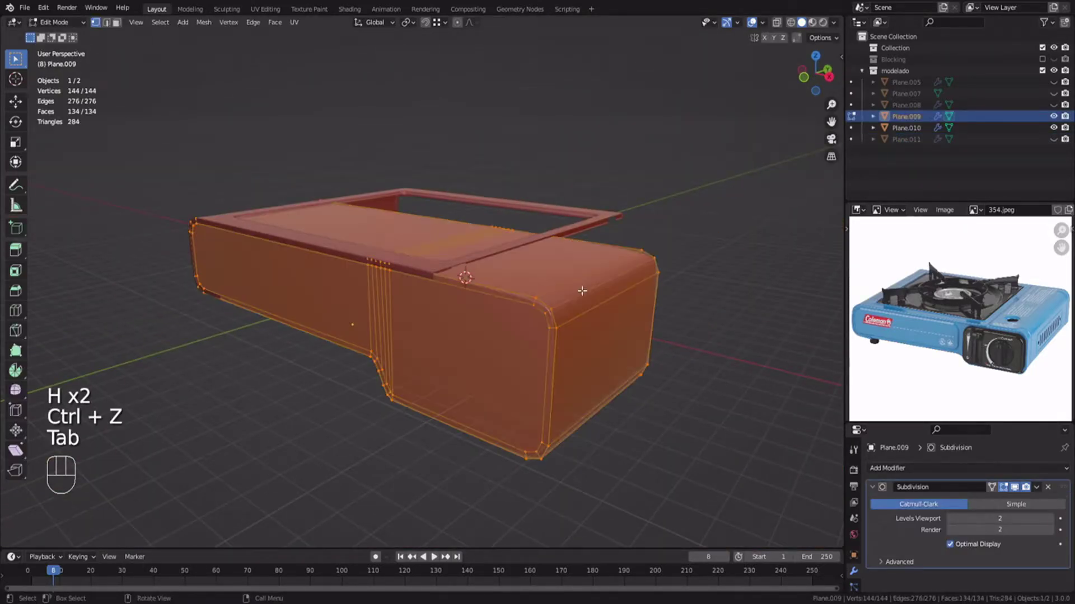
key(KP_1)
key(KP_3)
shift+middle_drag(451, 189, 417, 209)
key(z)
drag(666, 392, 594, 154)
key(x)
key(Tab)
key(z)
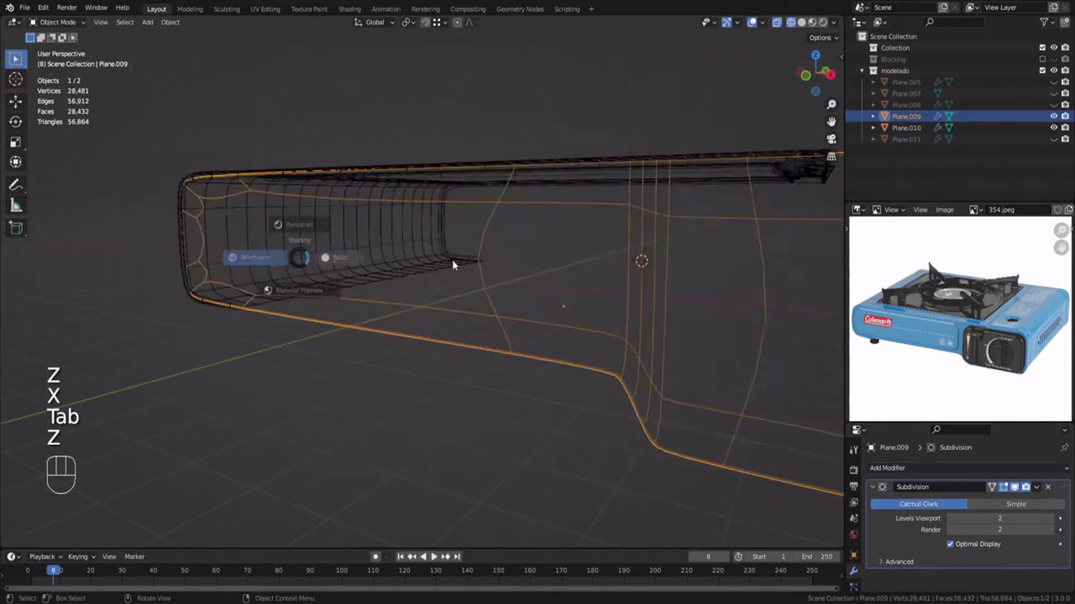
click(454, 265)
middle_drag(454, 266, 507, 316)
Isolate the front panel in local view and delete its large flat faces, leaving only the border frame.
key(KP_Divide)
key(Tab)
key(alt+a)
key(3)
click(459, 280)
ctrl+click(559, 305)
key(x)
click(442, 287)
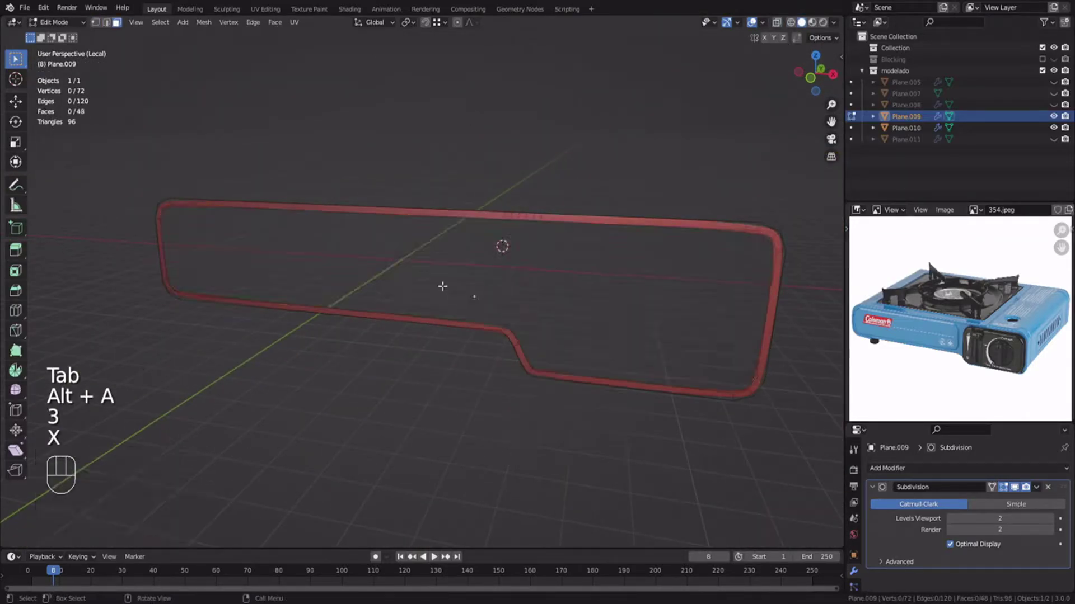
Extrude the border's inner edge at the panel's left end inward along X and fill the two corner gaps.
key(alt+a)
key(2)
middle_drag(442, 286, 418, 264)
click(365, 331)
key(e)
key(x)
click(425, 263)
click(382, 275)
key(f)
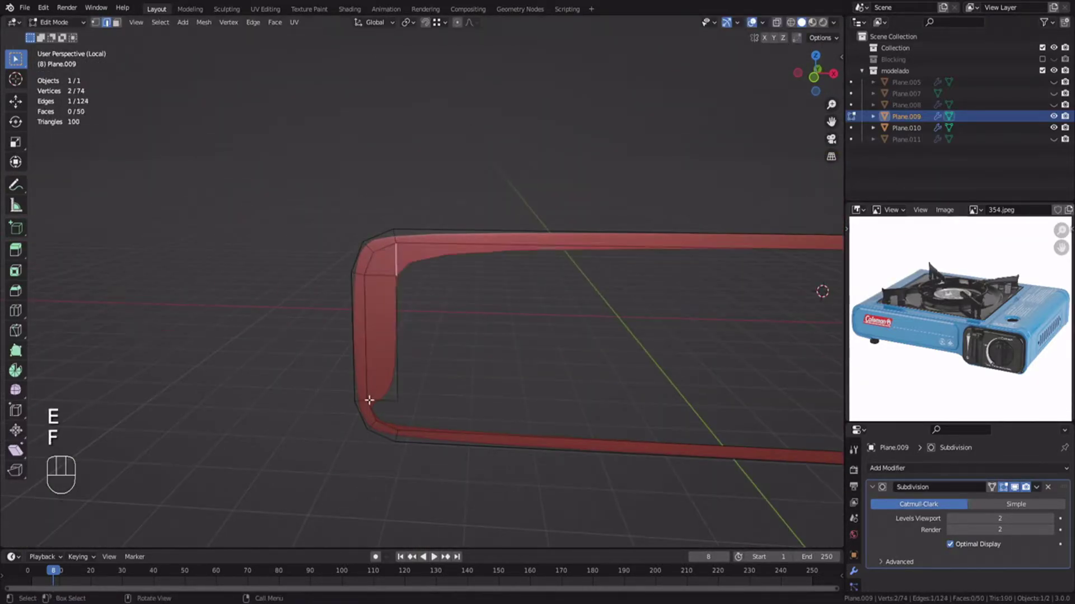
key(f)
key(alt+a)
Extrude the new inner edge from the left end along X to near the step in the panel's lower border.
shift+middle_drag(369, 400, 343, 339)
key(e)
key(x)
click(612, 279)
Extrude the inner edge at the panel's right end inward along X and fill its two corner gaps.
shift+middle_drag(612, 278, 452, 287)
click(541, 307)
key(e)
key(x)
key(f)
key(alt+a)
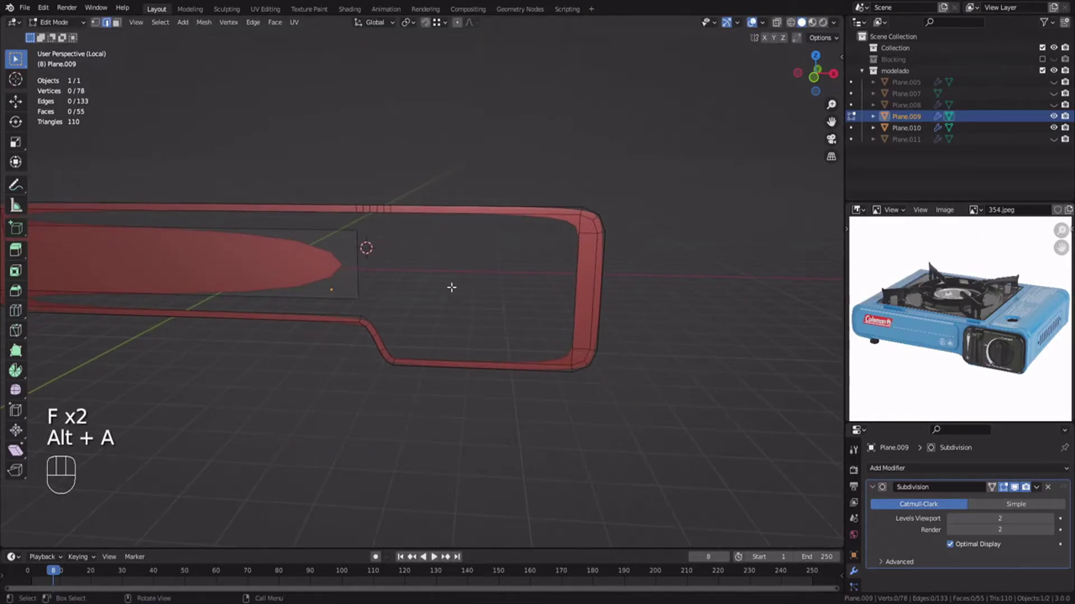
Dissolve the cluster of extra short edges crossing the panel's upper border above the step.
key(ctrl+x)
key(ctrl+x)
key(ctrl+x)
key(ctrl+z)
key(ctrl+x)
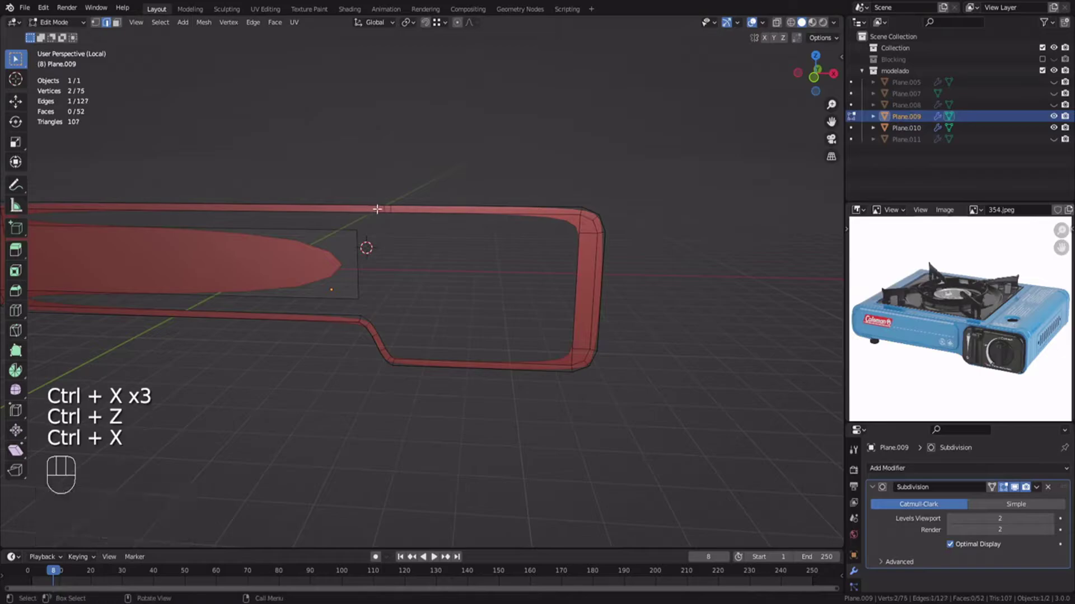
key(ctrl+x)
key(ctrl+x)
key(ctrl+x)
key(alt+a)
shift+middle_drag(174, 233, 486, 259)
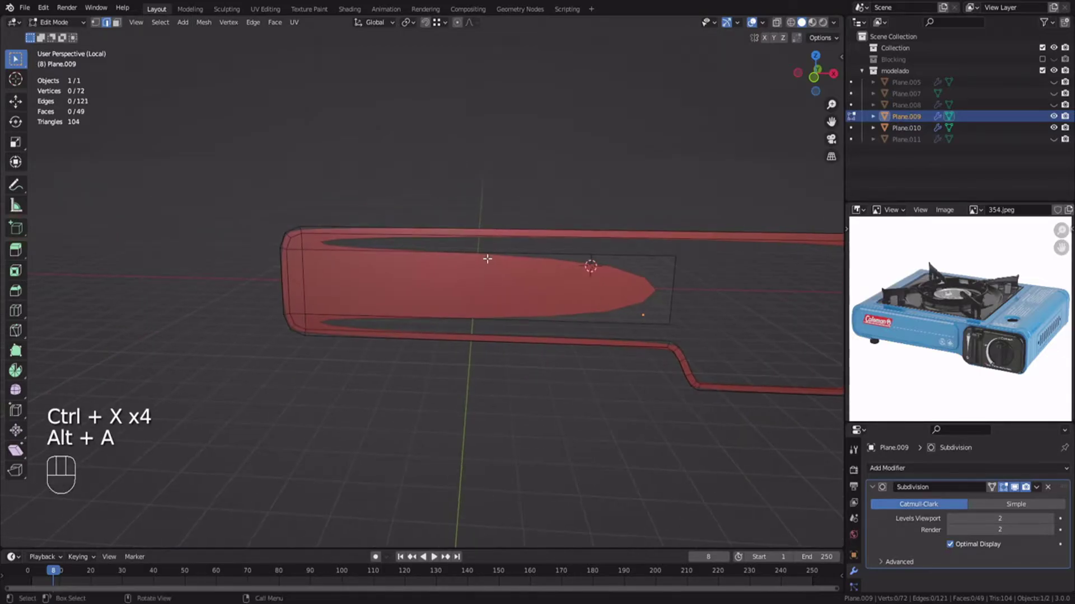
Dissolve the leftover vertices along the middle of the panel's upper border.
shift+middle_drag(654, 246, 429, 285)
key(ctrl+r)
key(ctrl+r)
key(1)
scroll(431, 287, up, 1)
drag(515, 255, 446, 290)
key(ctrl+x)
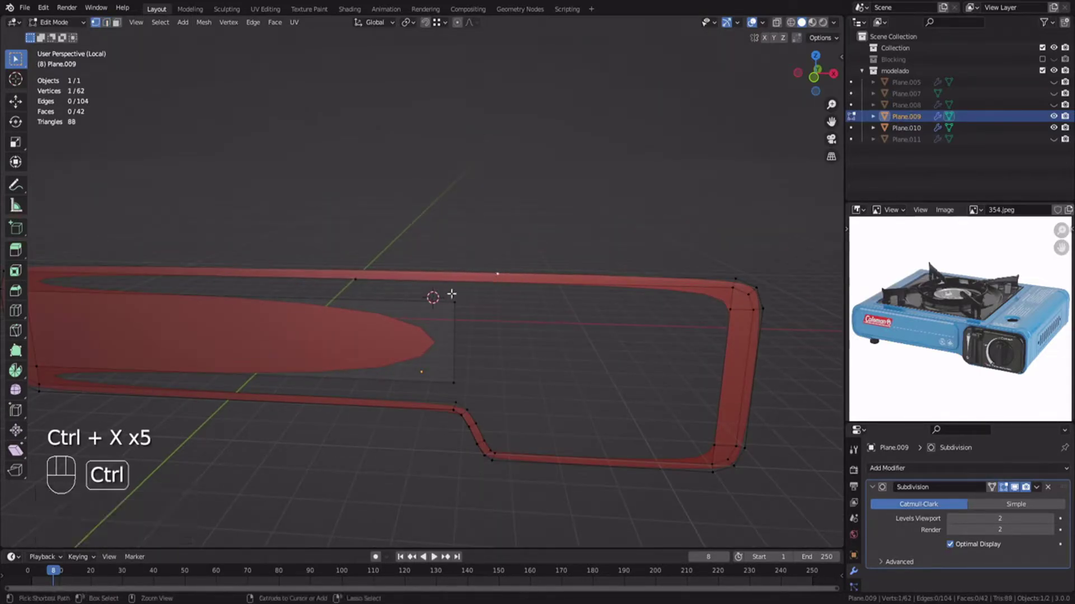
key(ctrl+x)
click(356, 281)
key(ctrl+x)
Try to add a loop cut across the cleaned border of the front panel, and undo it.
shift+middle_drag(347, 295, 448, 280)
key(ctrl+r)
key(ctrl+z)
Try to merge the front panel's overlapping vertices by distance across the whole mesh.
key(3)
click(507, 254)
shift+middle_drag(509, 254, 672, 251)
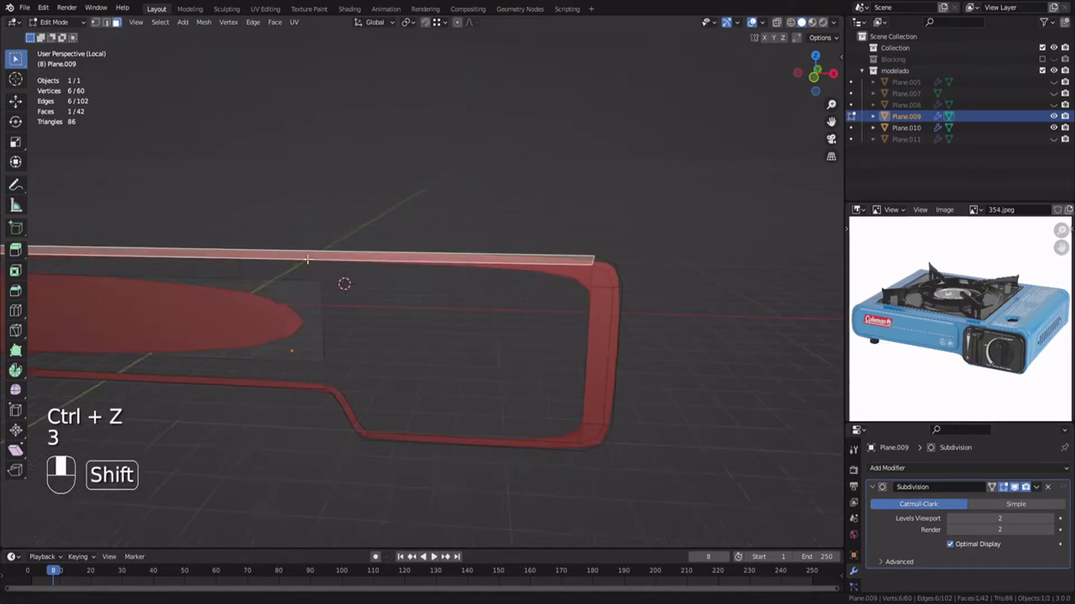
key(1)
key(a)
right_click(443, 341)
mouse_move(441, 510)
click(497, 551)
Examine the upper border face along its length and the panel from the side for extra geometry.
key(alt+a)
scroll(436, 305, up, 2)
key(3)
click(466, 252)
key(1)
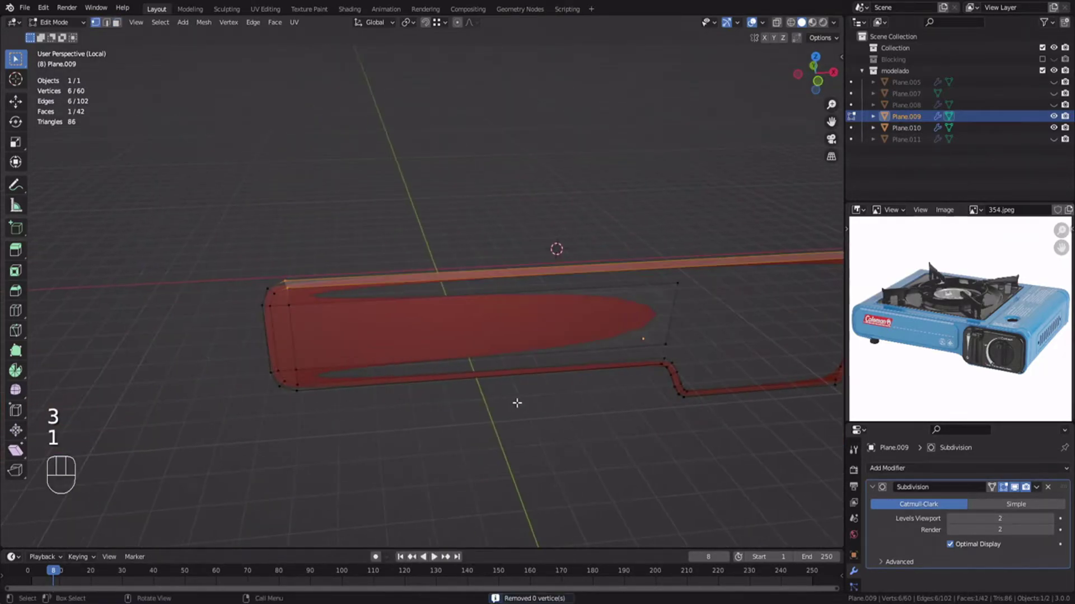
key(alt+a)
shift+middle_drag(516, 403, 364, 395)
middle_drag(679, 261, 491, 293)
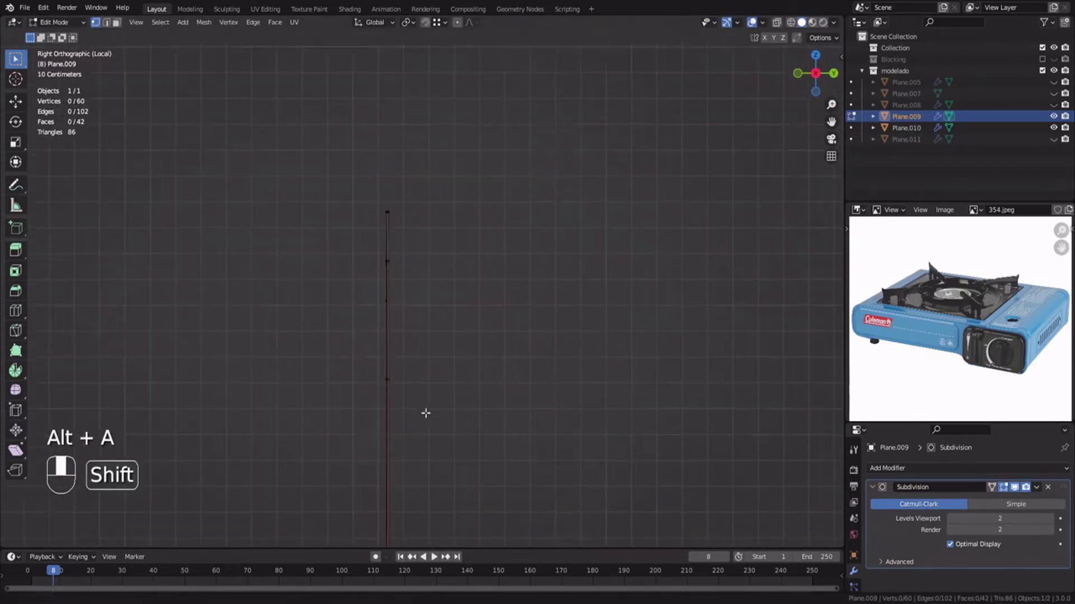
Delete the panel's extra overlapping geometry and refill the upper border with a single face.
key(1)
key(x)
click(366, 348)
key(z)
middle_drag(366, 348, 375, 380)
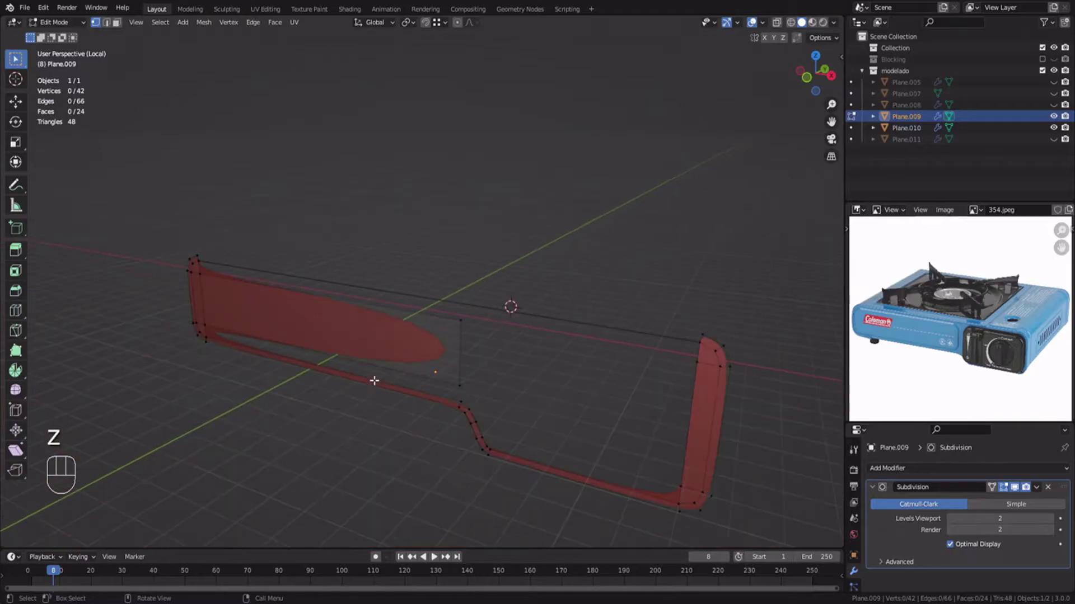
key(alt+a)
key(2)
middle_drag(248, 265, 356, 324)
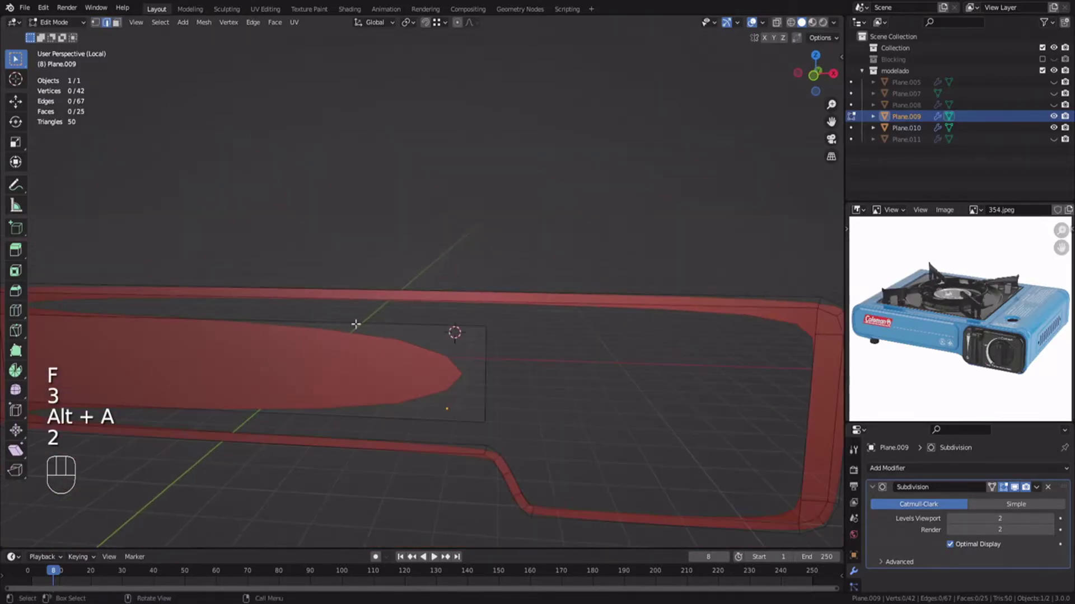
Fill the gaps above and below the left inner face so it joins the panel's border.
click(486, 330)
key(f)
key(f)
key(alt+a)
scroll(597, 343, up, 3)
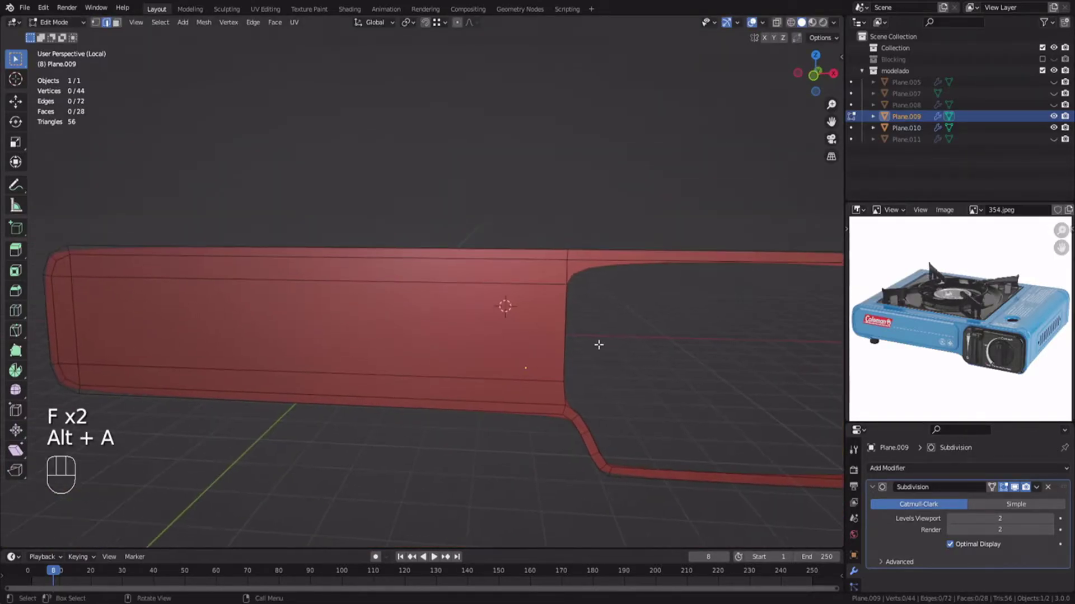
Fill the area from the inner face's end across to the right border, above the lower opening.
click(679, 397)
click(381, 364)
click(536, 254)
key(f)
key(f)
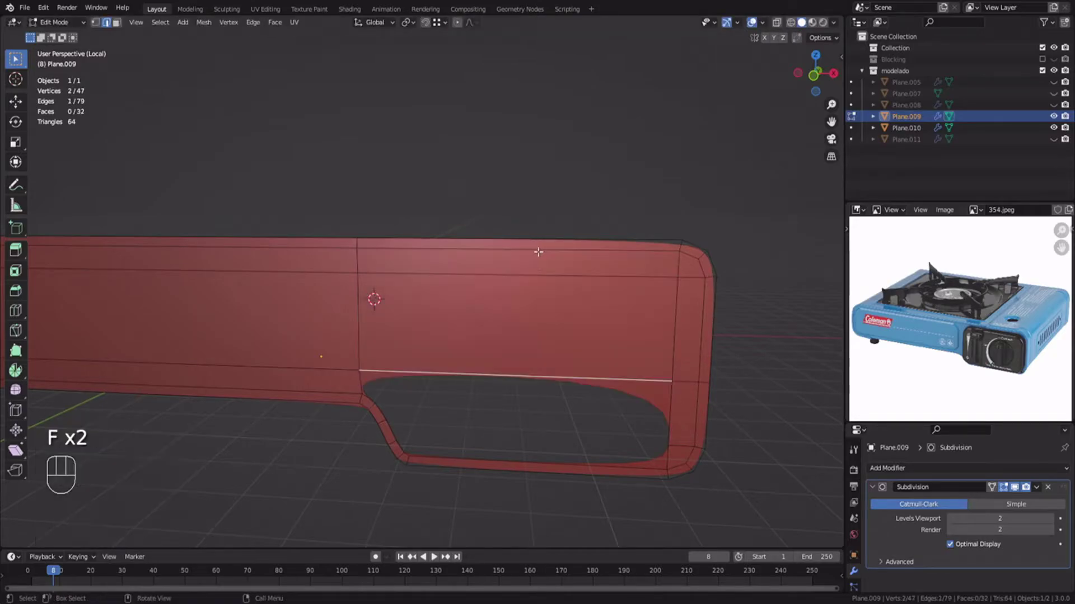
Straighten the vertical edges above the step with an X scale of 0 and shift them along X.
key(alt+a)
scroll(447, 297, down, 2)
shift+middle_drag(360, 331, 647, 336)
shift+middle_drag(423, 315, 235, 307)
scroll(487, 327, up, 2)
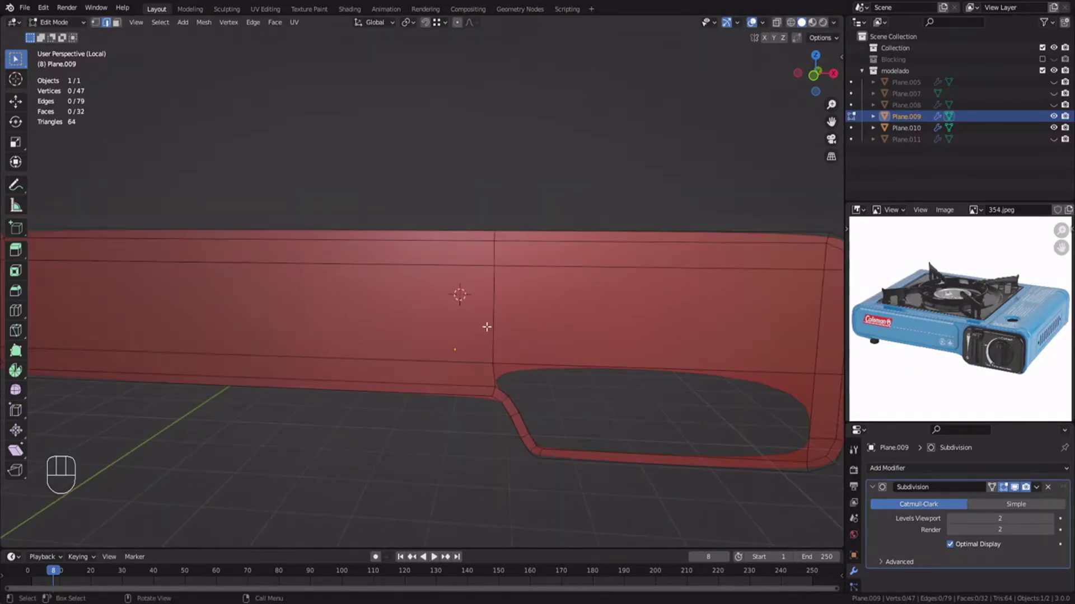
ctrl+click(495, 338)
key(g)
key(x)
click(499, 338)
key(s)
key(x)
key(0)
click(541, 347)
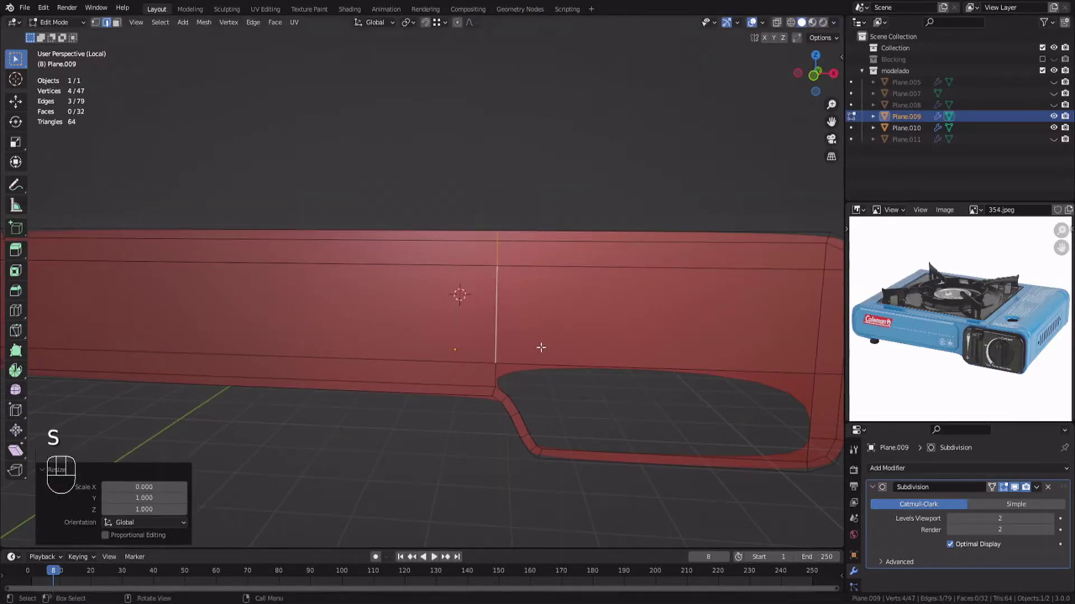
key(g)
key(x)
click(515, 380)
shift+middle_drag(631, 381, 516, 351)
key(alt+a)
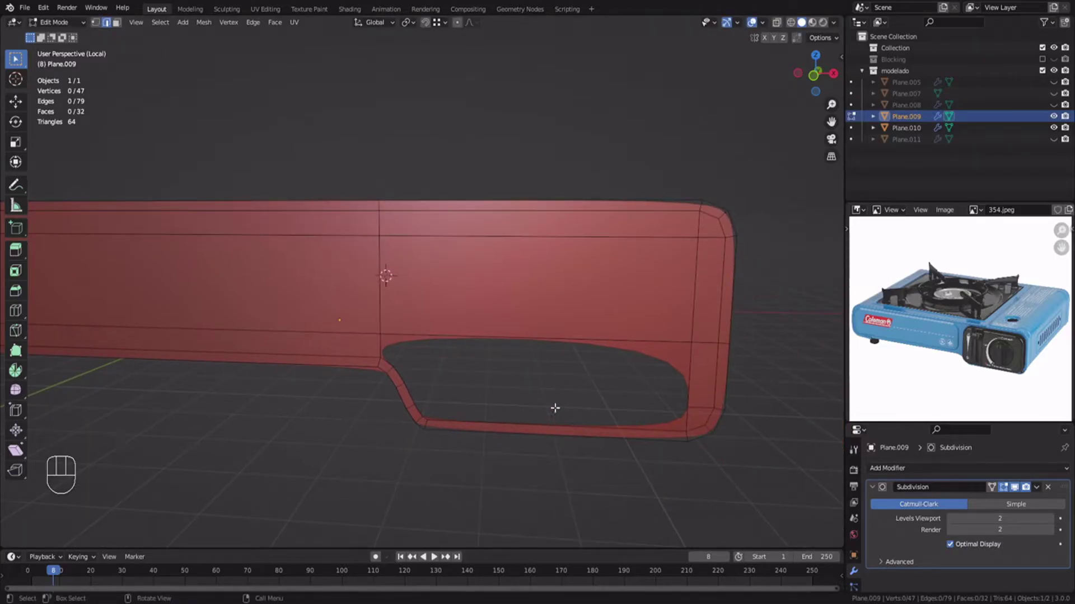
shift+middle_drag(555, 408, 492, 341)
key(ctrl+r)
right_click(197, 256)
shift+middle_drag(542, 307, 319, 286)
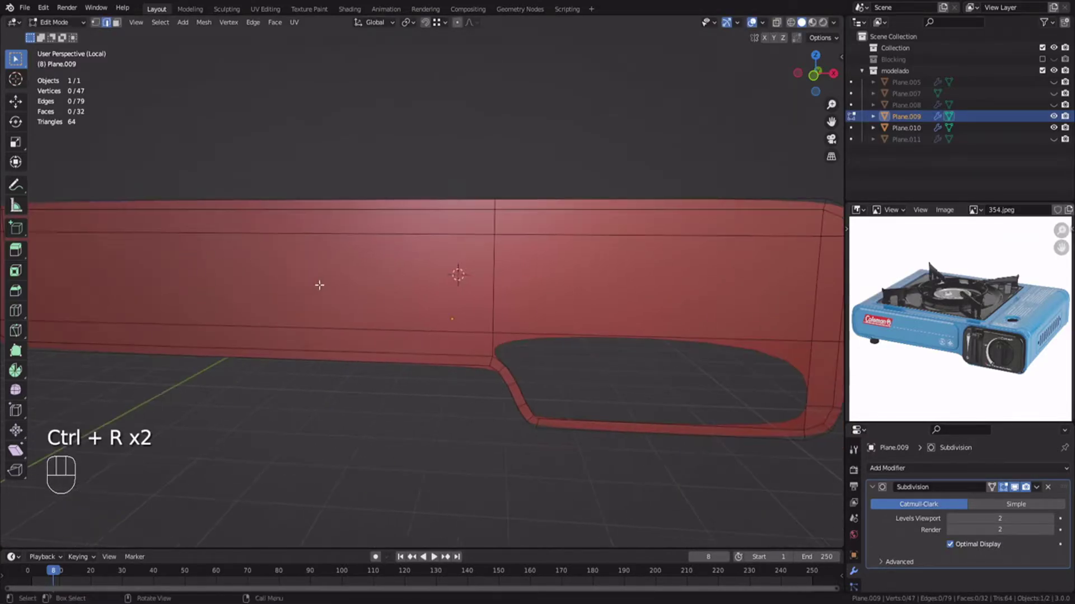
key(alt+a)
shift+middle_drag(621, 347, 465, 254)
alt+click(468, 254)
key(alt+a)
key(2)
Extrude the slanted step's inner edges into the lower opening and flatten the new edges with an X scale of 0.
mouse_move(609, 330)
shift+middle_down()
mouse_move(534, 350)
mouse_move(604, 344)
shift+middle_up()
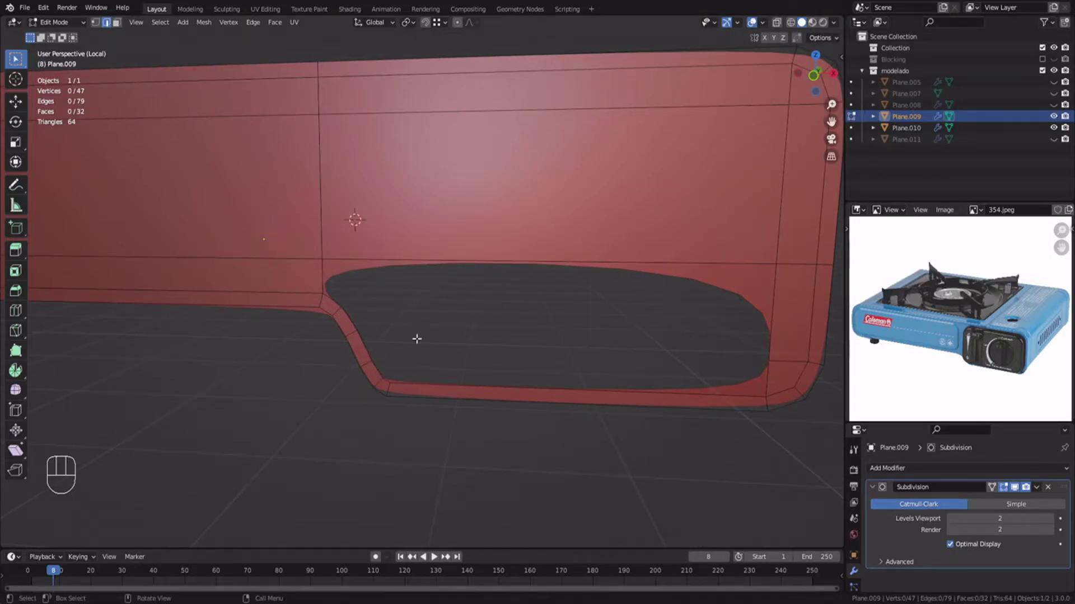
key(e)
click(602, 336)
key(s)
key(x)
key(0)
key(Return)
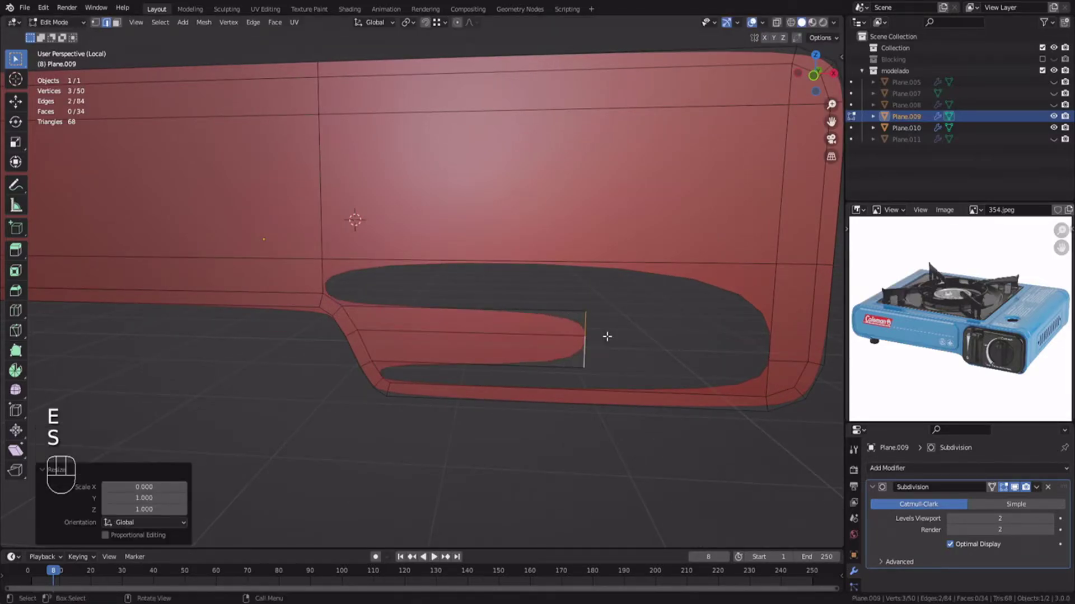
Fill the gap above the extruded strip, adding vertical loop cuts beside the step and in line with the strip's end.
click(377, 266)
click(193, 274)
click(325, 281)
key(f)
key(ctrl+r)
click(551, 314)
click(584, 308)
click(340, 285)
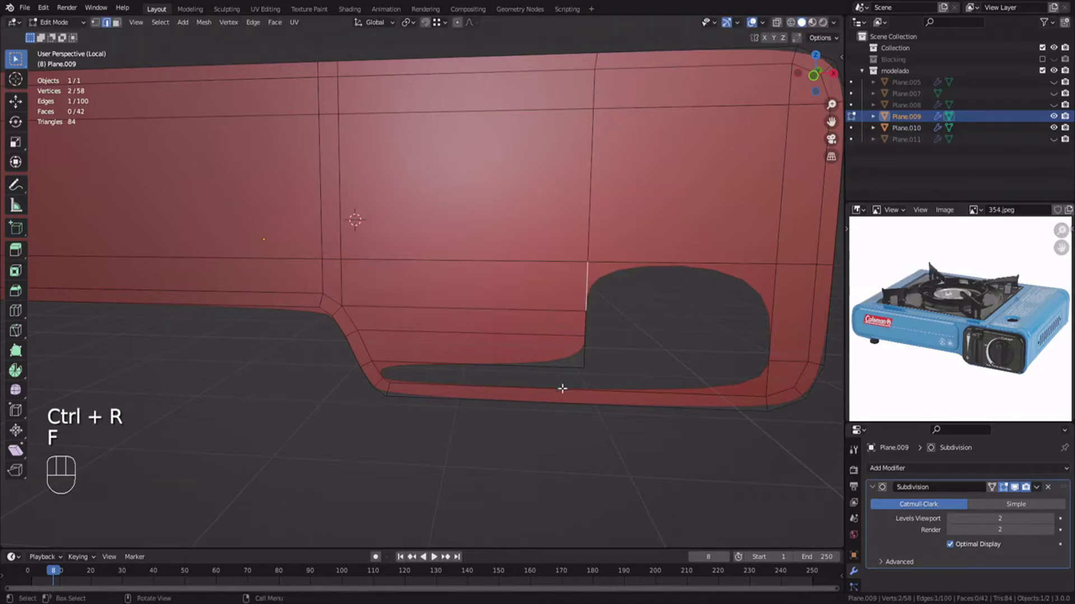
Add a loop cut across the right border, flatten it with a Z scale of 0 and align it to the strip's upper corner.
shift+middle_drag(596, 359, 502, 351)
key(ctrl+r)
click(638, 310)
click(520, 311)
key(s)
key(z)
key(0)
key(Return)
key(g)
key(z)
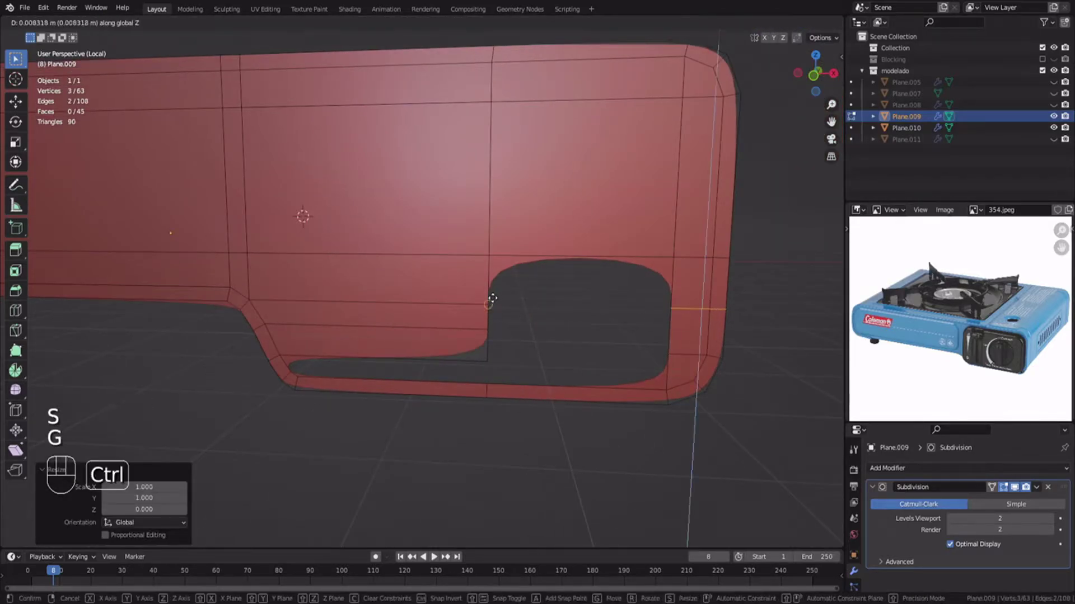
ctrl+click(490, 301)
Fill the right part of the opening row by row, adding matching loop cuts across the right border.
key(f)
key(ctrl+r)
click(669, 300)
key(f)
key(f)
key(alt+a)
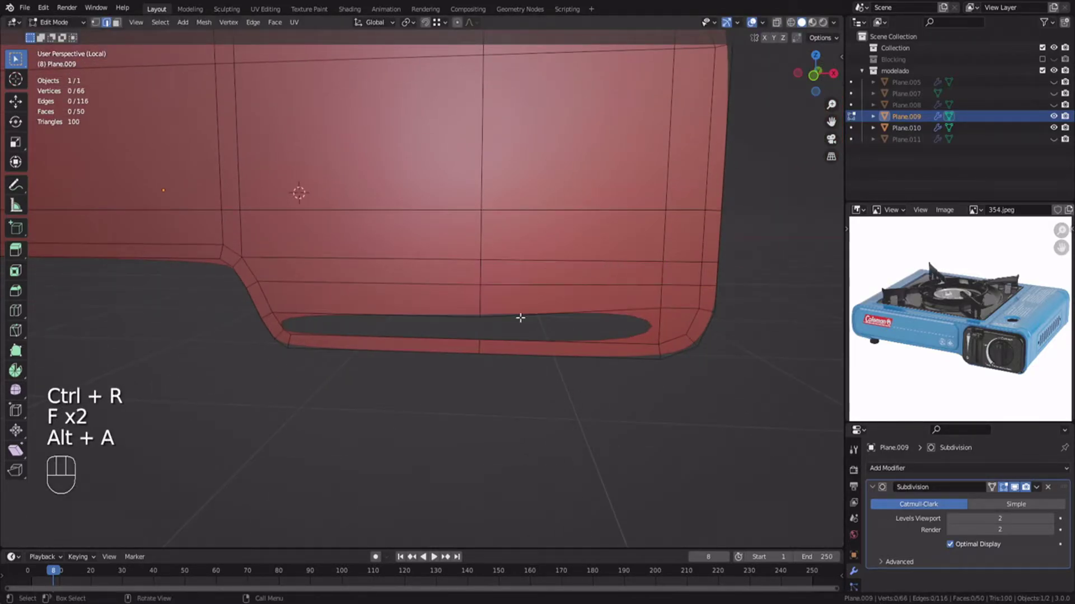
Fill the right half of the remaining lower slot and move the vertex at its upper middle slightly up.
shift+middle_drag(424, 275, 530, 274)
key(alt+a)
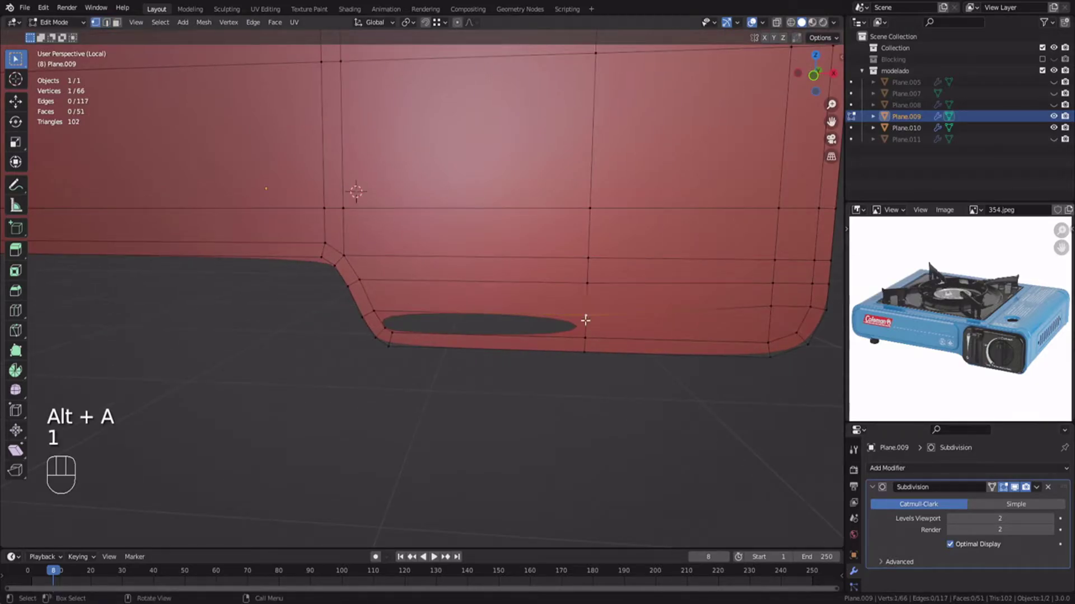
key(g)
click(570, 357)
key(alt+a)
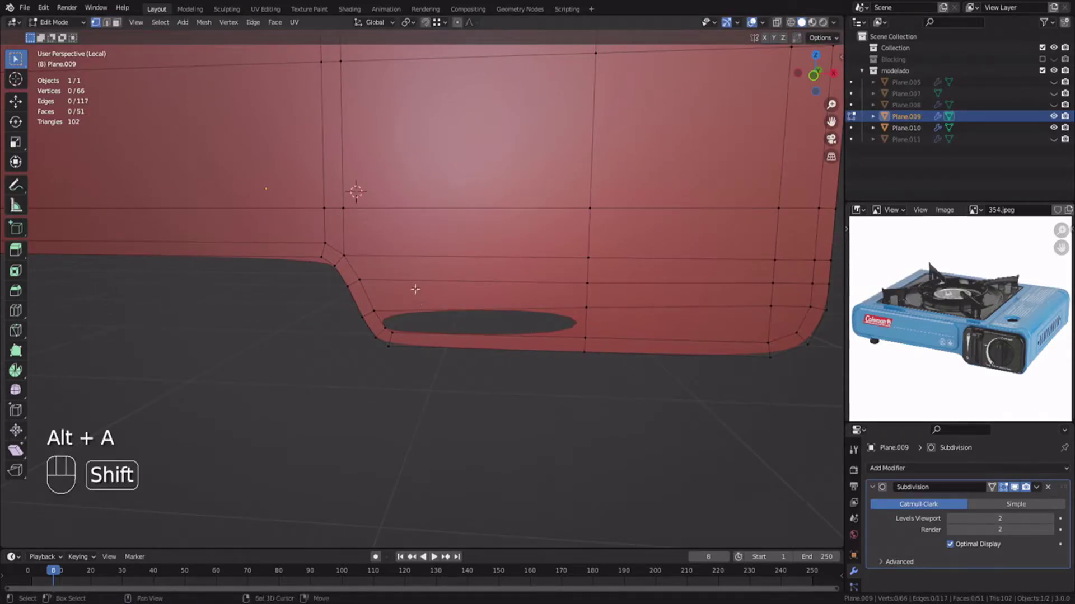
Add a vertical loop cut through the lower-right block and place it close to the slanted step.
shift+middle_drag(414, 289, 463, 296)
key(ctrl+r)
click(467, 305)
click(448, 334)
key(g)
middle_click(454, 325)
click(469, 325)
key(2)
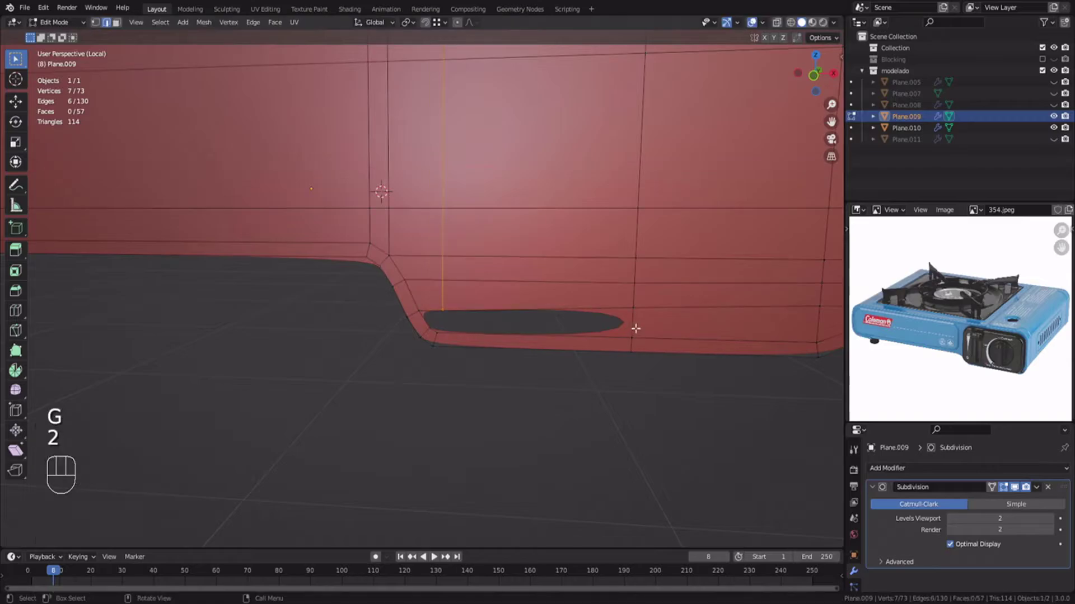
Close the last slot with faces and add seven evenly spaced vertical loop cuts across the panel's left half.
key(Tab)
scroll(446, 324, down, 5)
shift+middle_drag(414, 311, 557, 364)
key(alt+a)
key(Tab)
key(ctrl+r)
scroll(401, 339, up, 3)
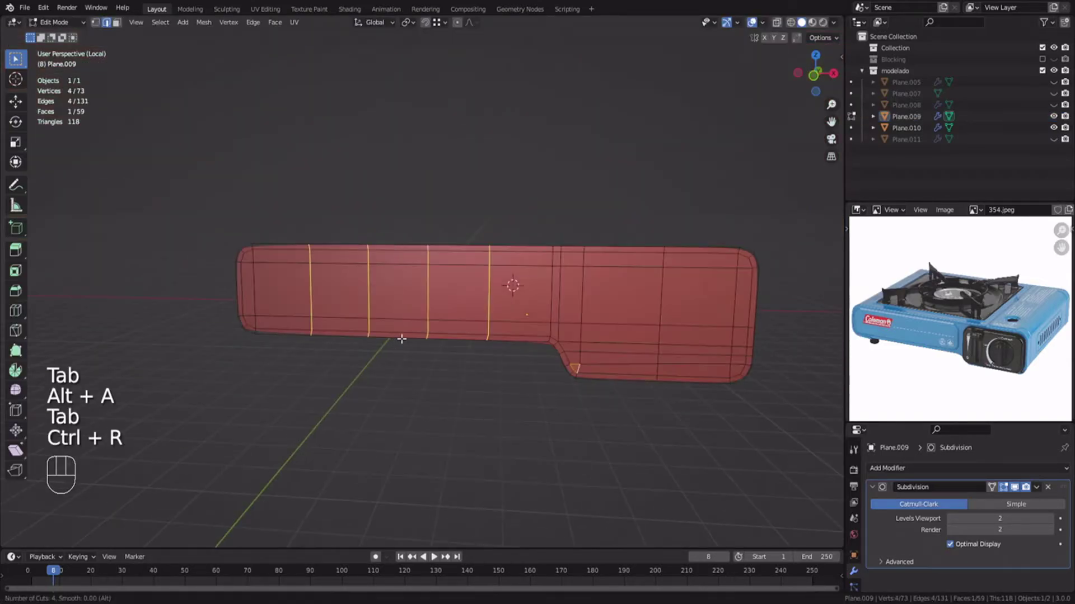
key(Tab)
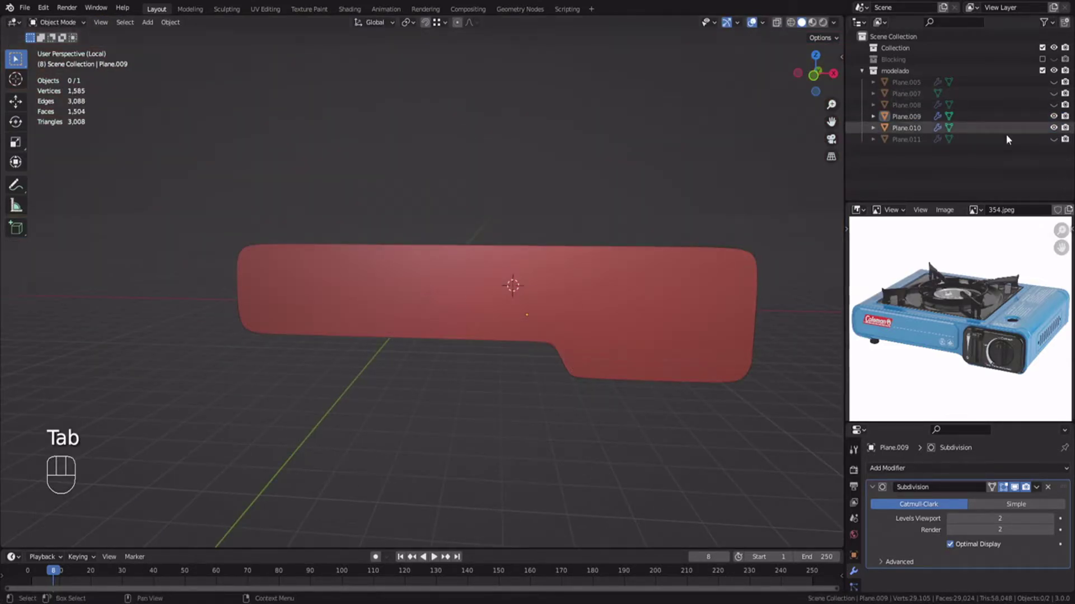
Leave local view and unhide Plane.011 beside the finished front panel.
key(KP_Divide)
key(alt+a)
key(alt+a)
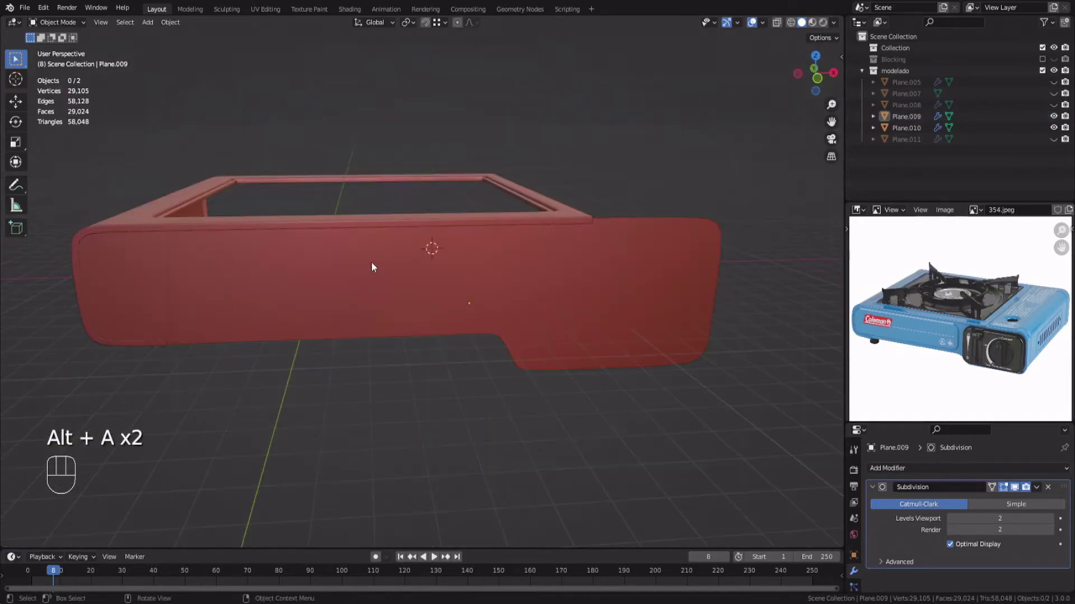
key(Tab)
middle_drag(399, 274, 398, 262)
key(Tab)
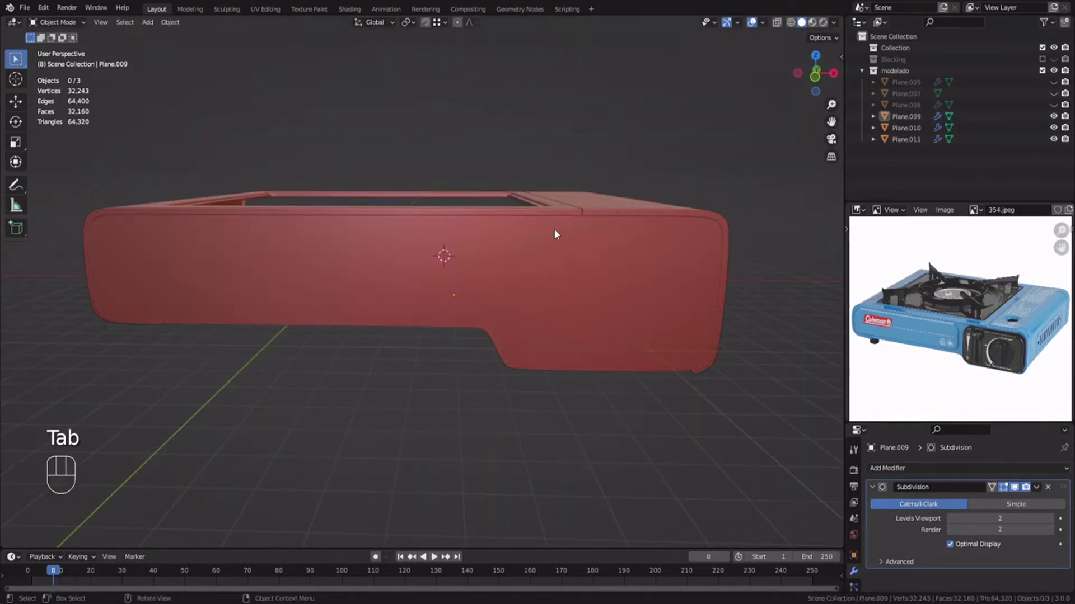
Compare the panel with the hidden parts by toggling the visibility of Plane.008 and Plane.005.
click(1053, 105)
click(1053, 105)
click(1052, 105)
click(1053, 105)
click(1052, 83)
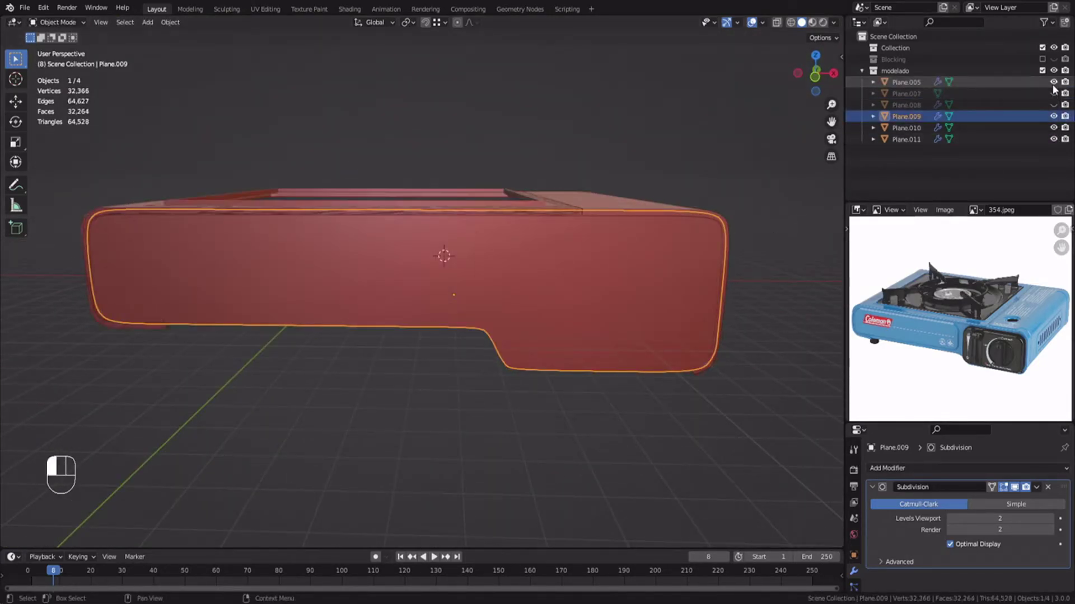
click(1053, 83)
key(alt+a)
Add two centred horizontal loop cuts through the middle band of the front panel.
shift+middle_drag(268, 238, 383, 238)
click(364, 247)
key(Tab)
key(3)
middle_drag(265, 256, 273, 264)
key(ctrl+r)
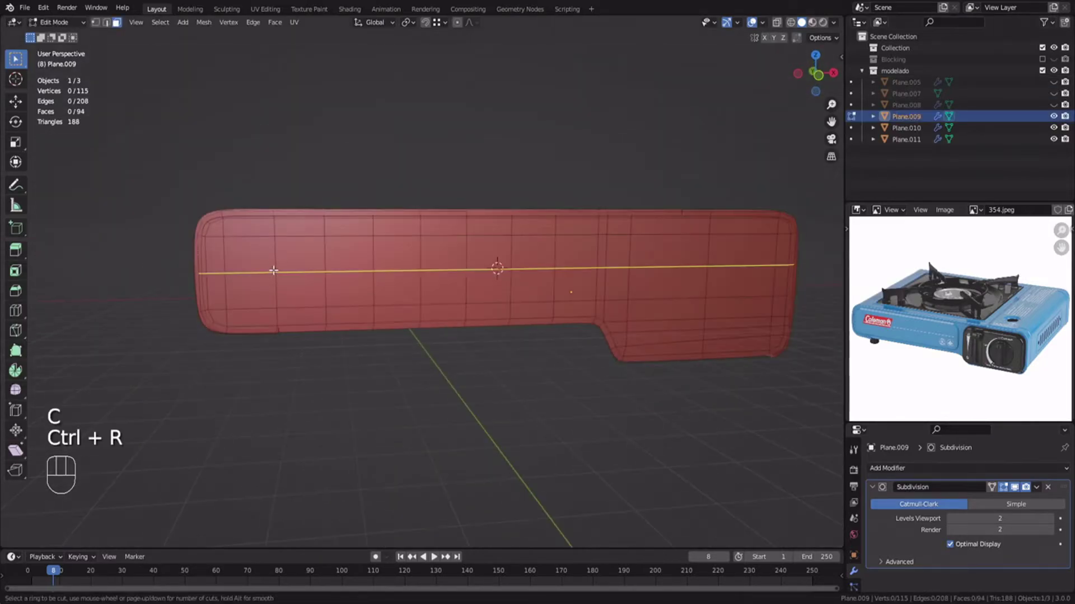
scroll(272, 266, up, 1)
click(271, 266)
right_click(270, 264)
Select the faces inside the border on the panel's left half.
key(3)
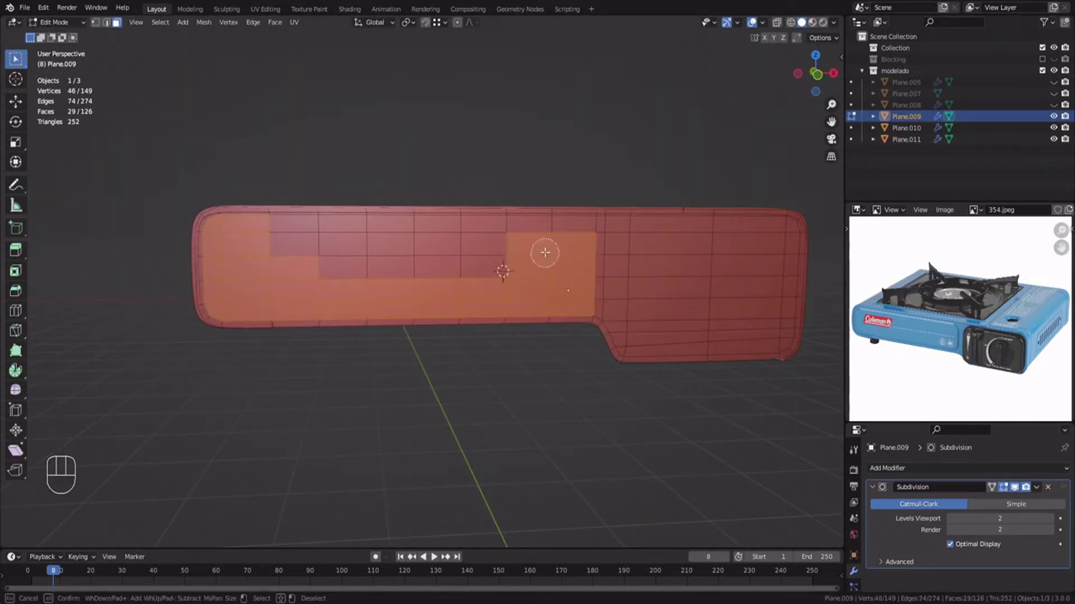
drag(545, 252, 288, 239)
right_click(288, 240)
middle_drag(288, 239, 533, 272)
key(c)
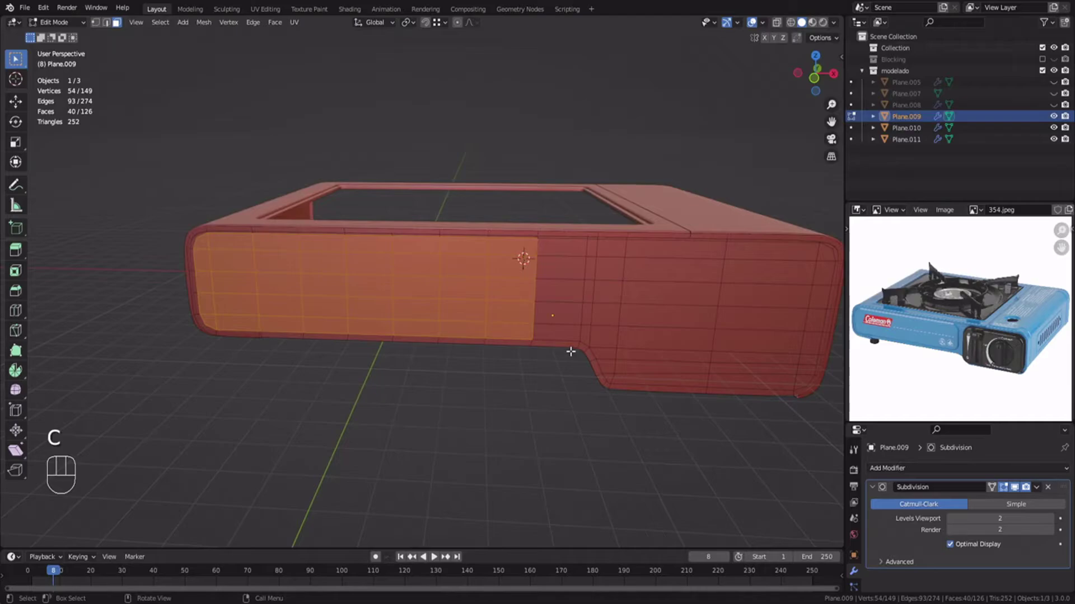
Add a vertical loop cut to the panel just left of the step.
shift+middle_drag(571, 335, 549, 338)
key(ctrl+r)
click(535, 347)
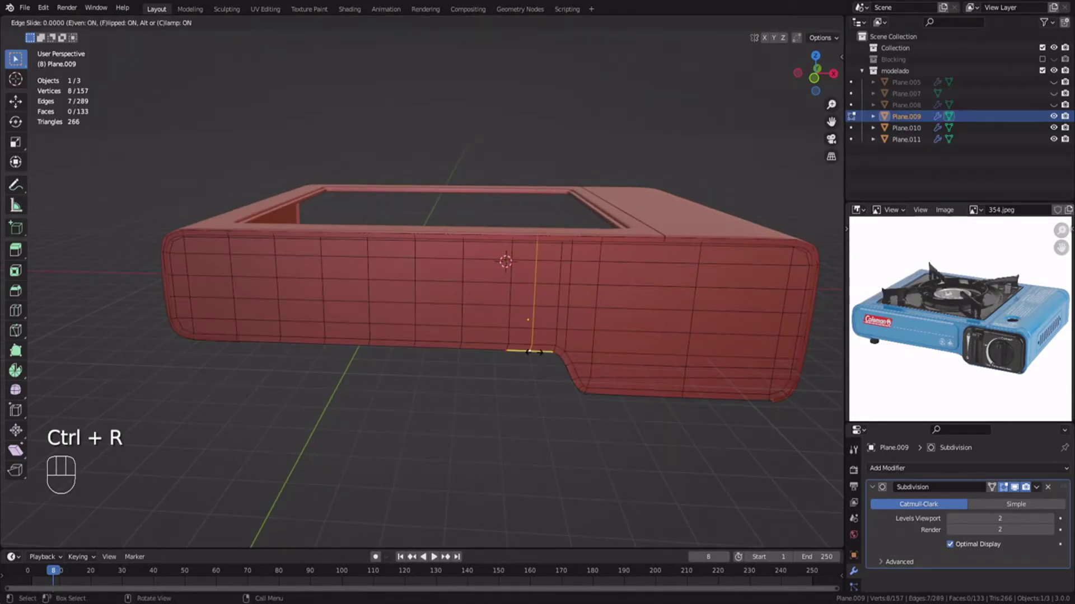
Select the inner faces from the left end up to the new loop and inset them by about 0.1465 m.
drag(506, 282, 230, 311)
drag(205, 265, 476, 272)
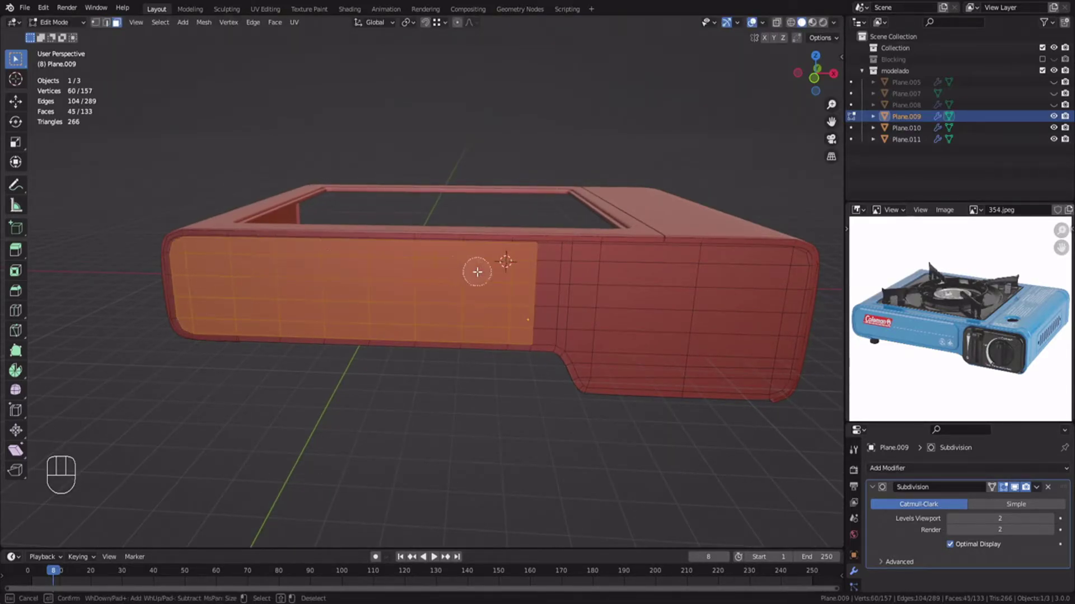
scroll(577, 309, up, 2)
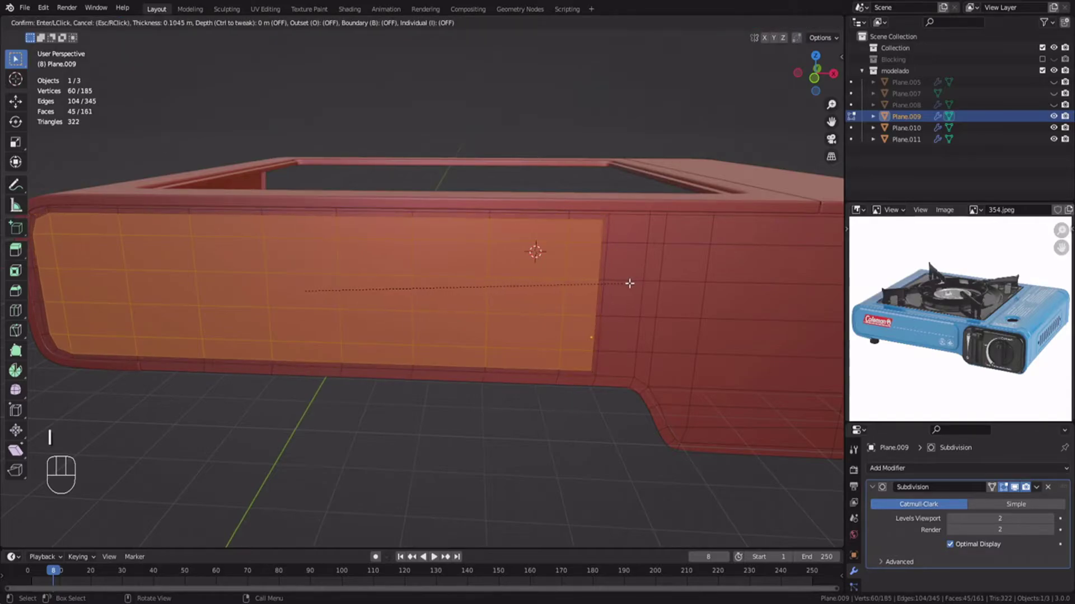
click(627, 284)
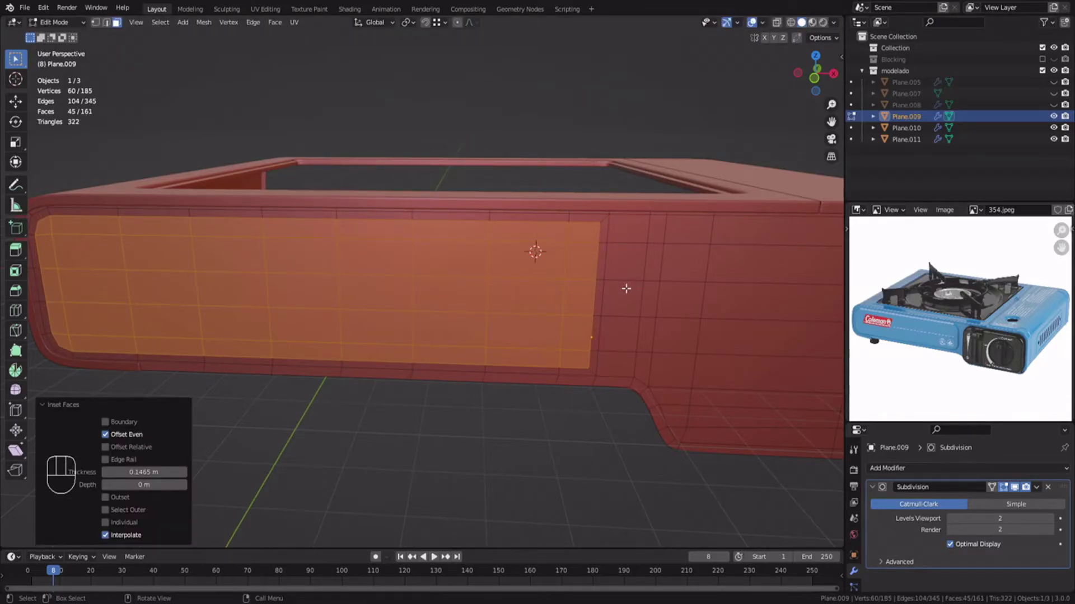
key(x)
Duplicate the faces at the left end of the inset, including both corners, and mirror the copy with an X scale of -1.
shift+middle_drag(264, 258, 332, 253)
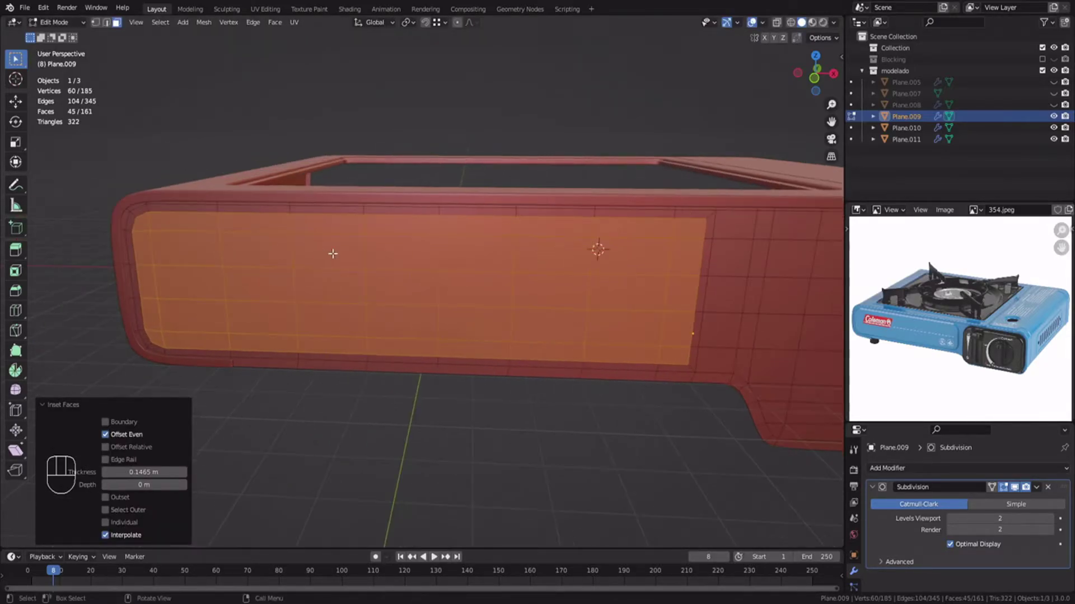
key(3)
click(153, 346)
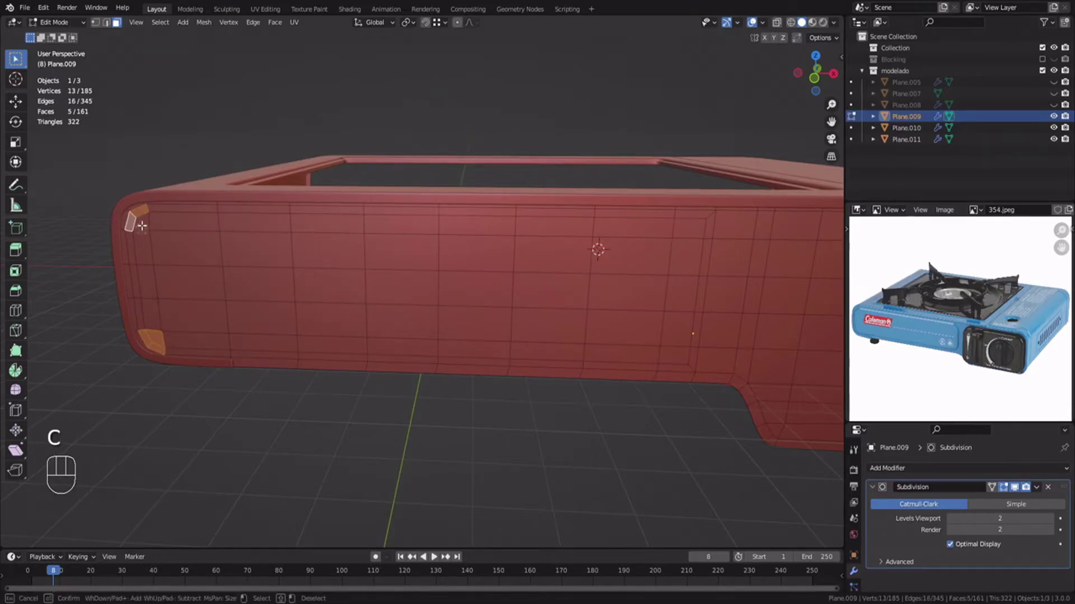
key(shift+d)
key(s)
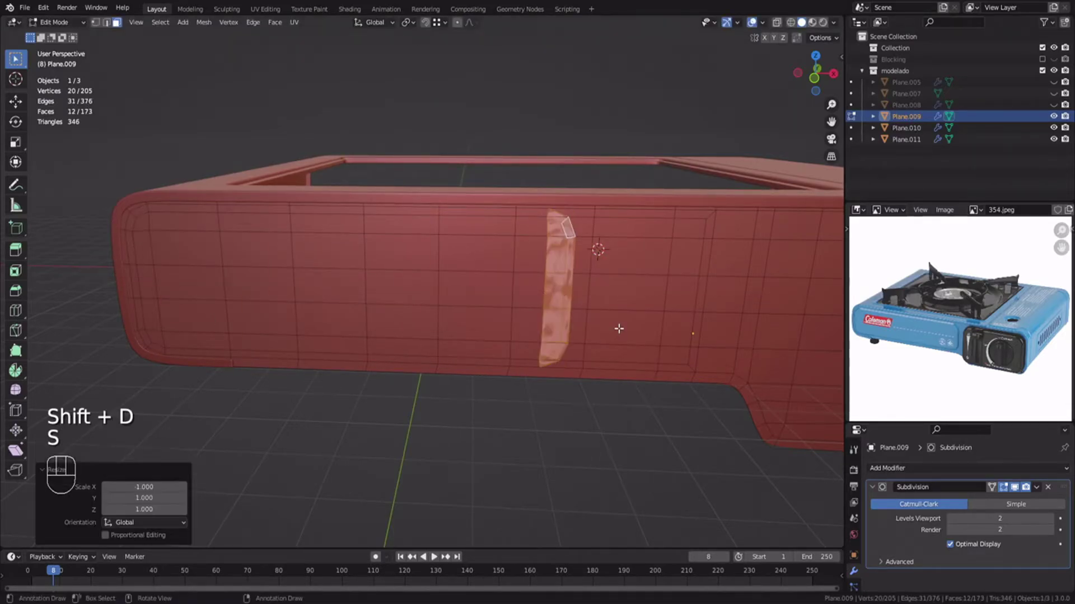
Move the mirrored end faces across the panel to just before the step and separate them into their own object.
key(g)
click(756, 321)
shift+middle_drag(756, 322, 507, 336)
scroll(509, 335, up, 3)
key(p)
key(Return)
Straighten the separated strip's inner edge loop by scaling it to 0 along X.
key(Tab)
click(447, 288)
key(Tab)
key(2)
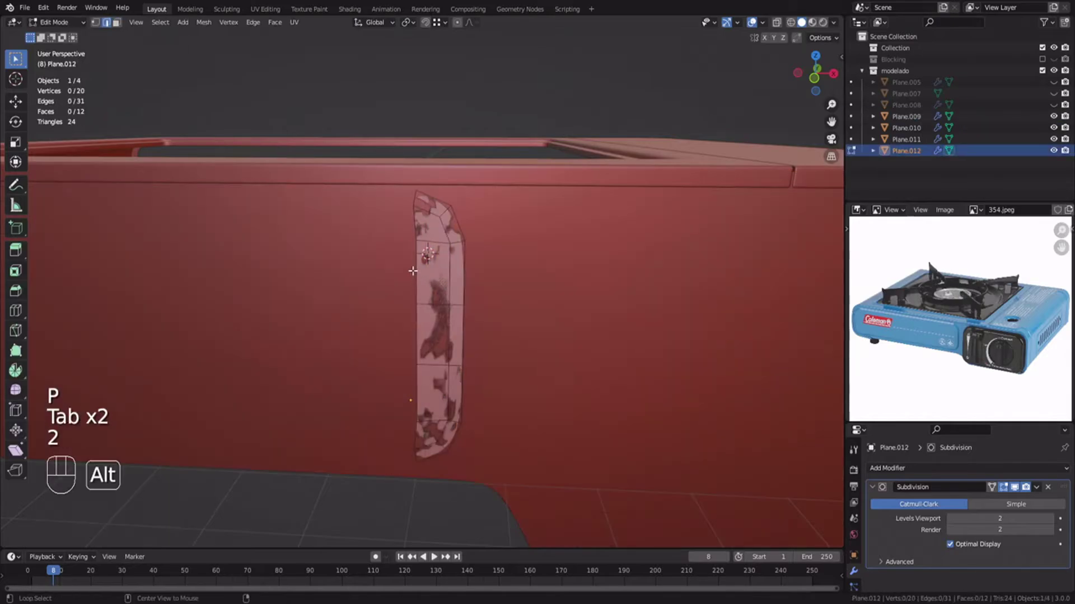
alt+click(417, 263)
key(s)
key(x)
key(0)
key(Return)
Open the front panel and the rounded strip together for editing with face selection.
key(Tab)
click(395, 284)
shift+click(435, 268)
key(Tab)
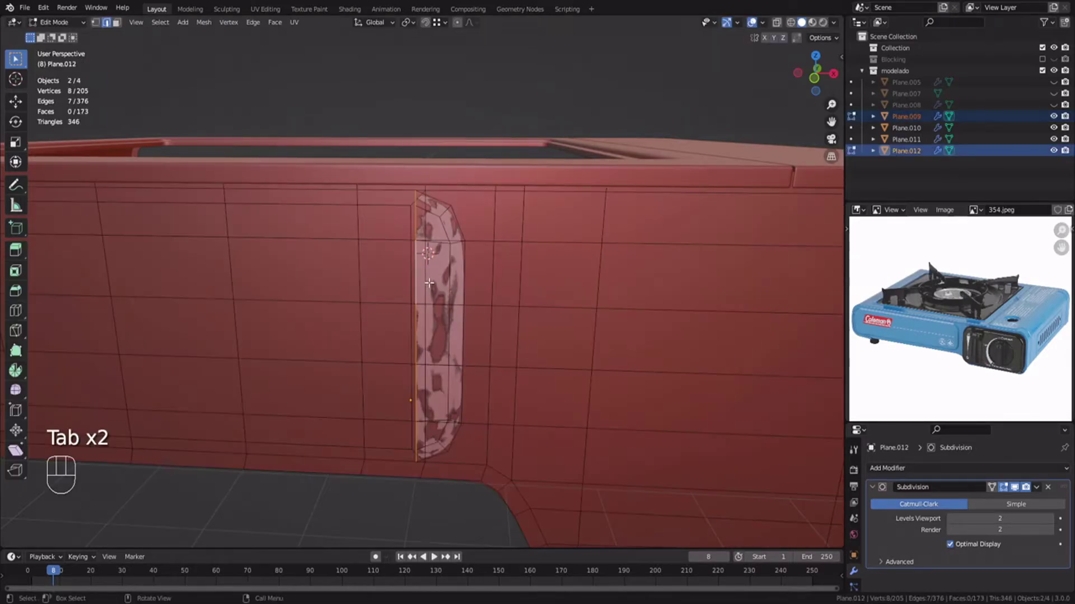
shift+middle_drag(397, 224, 439, 219)
key(3)
key(3)
scroll(439, 219, down, 3)
shift+middle_drag(250, 240, 373, 248)
scroll(526, 293, up, 2)
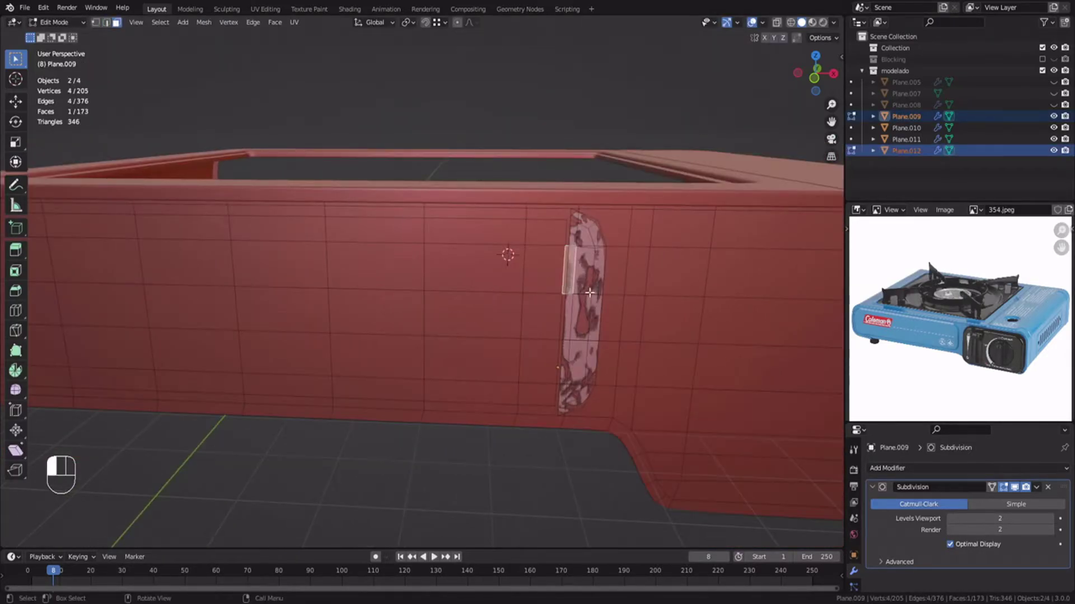
Select all linked faces of the rounded strip and move them along X into the panel's face column before the step.
key(l)
key(z)
click(537, 309)
click(594, 311)
key(l)
key(z)
key(g)
key(x)
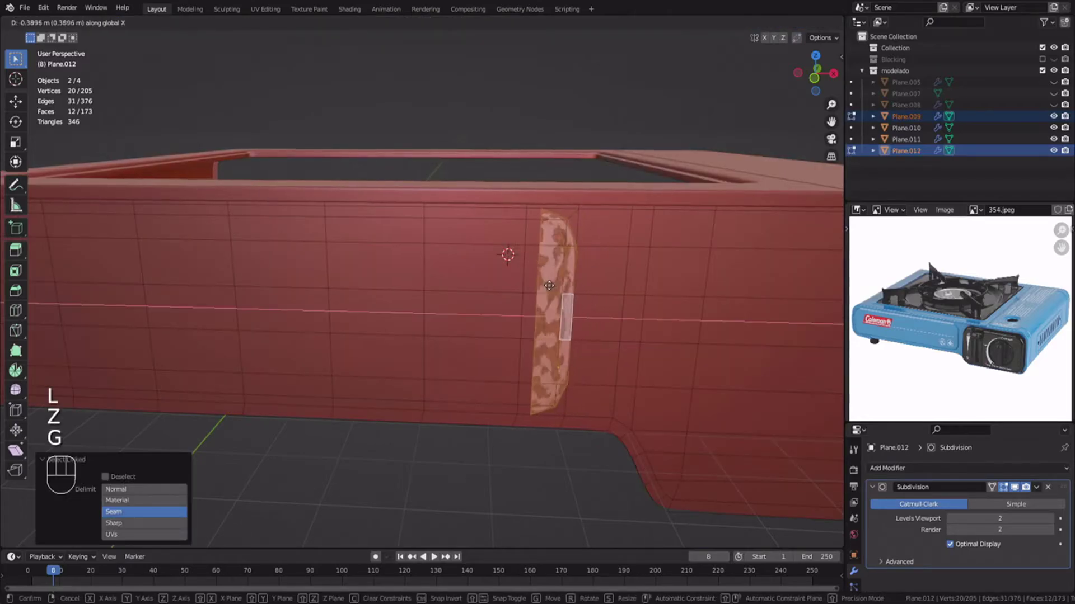
click(549, 286)
key(g)
key(x)
click(580, 239)
middle_drag(579, 239, 566, 232)
Delete the panel faces behind the rounded strip, from the upper border down to the lower border.
click(515, 207)
key(Tab)
click(504, 235)
key(Tab)
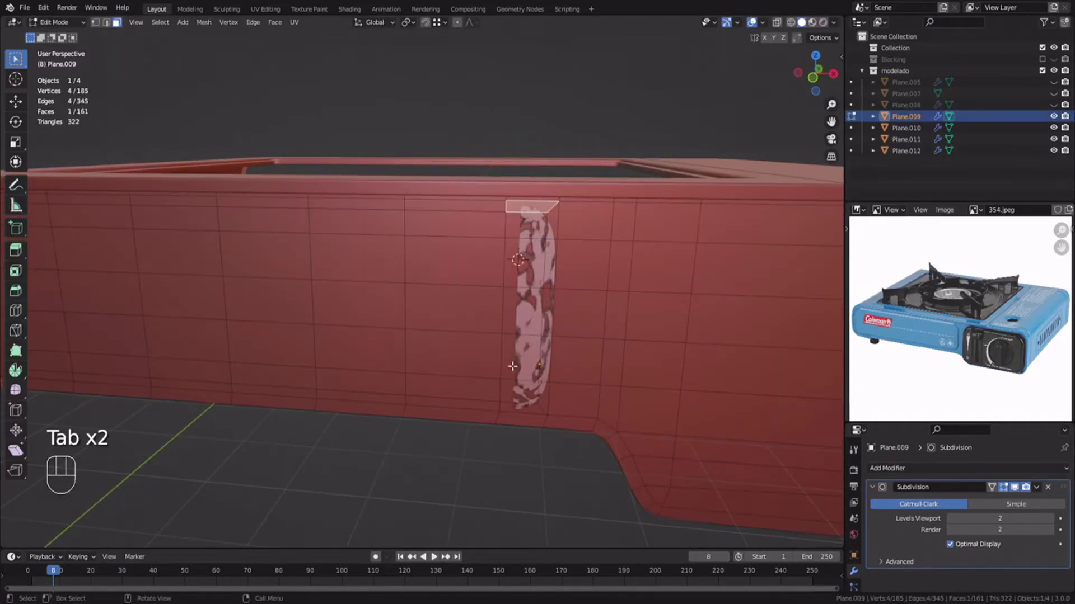
ctrl+click(522, 392)
shift+click(532, 409)
key(x)
click(552, 269)
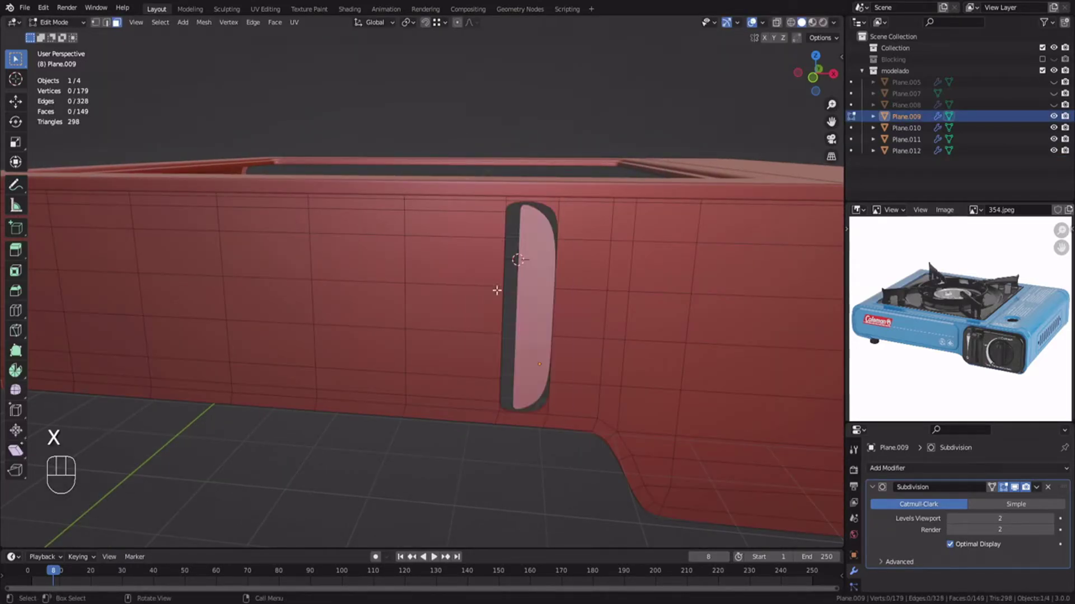
Isolate the front panel and the rounded strip in front view and join them into one mesh.
middle_drag(501, 288, 511, 257)
key(KP_1)
key(Tab)
shift+click(527, 280)
key(KP_Divide)
key(alt+a)
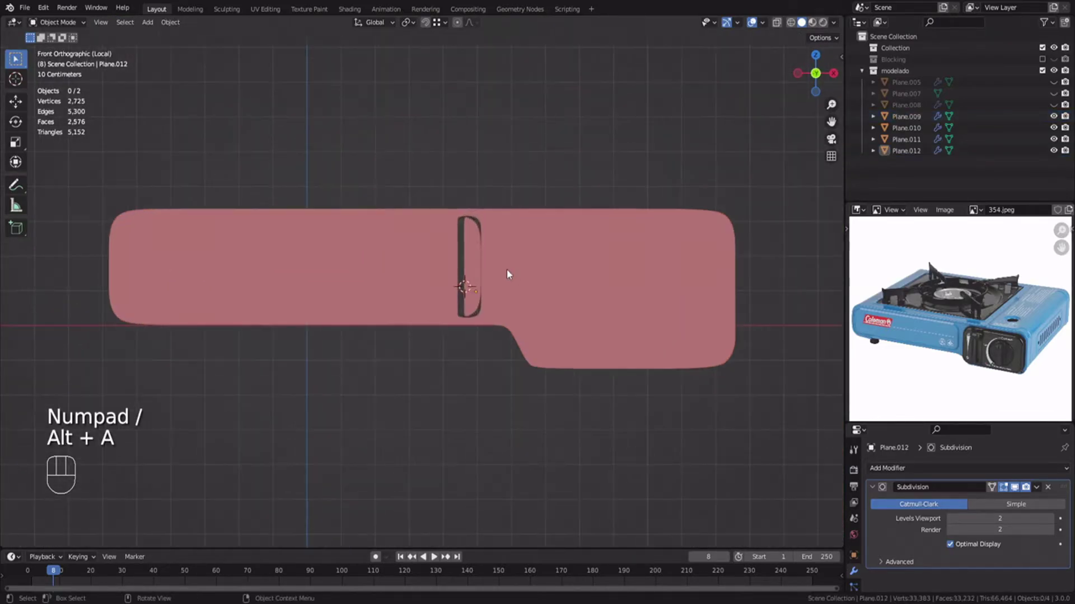
ctrl+click(505, 259)
key(ctrl+j)
key(Tab)
key(alt+a)
scroll(464, 272, up, 5)
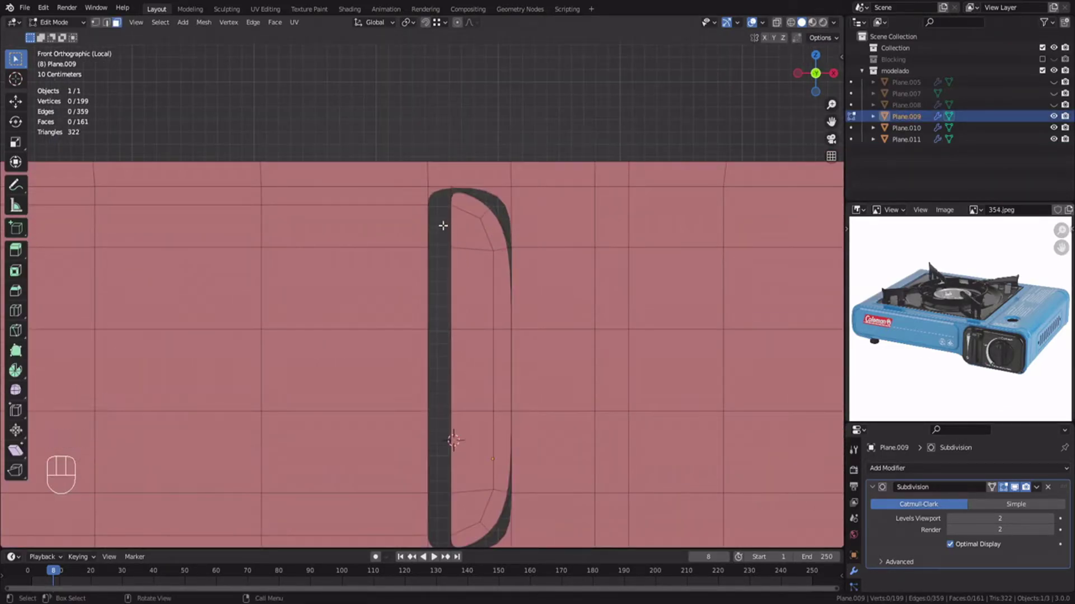
Delete the faces above and below the rounded strip and fill the gap along its straight side with new faces.
key(3)
click(459, 175)
shift+middle_drag(469, 392, 438, 334)
shift+click(476, 465)
key(x)
click(474, 464)
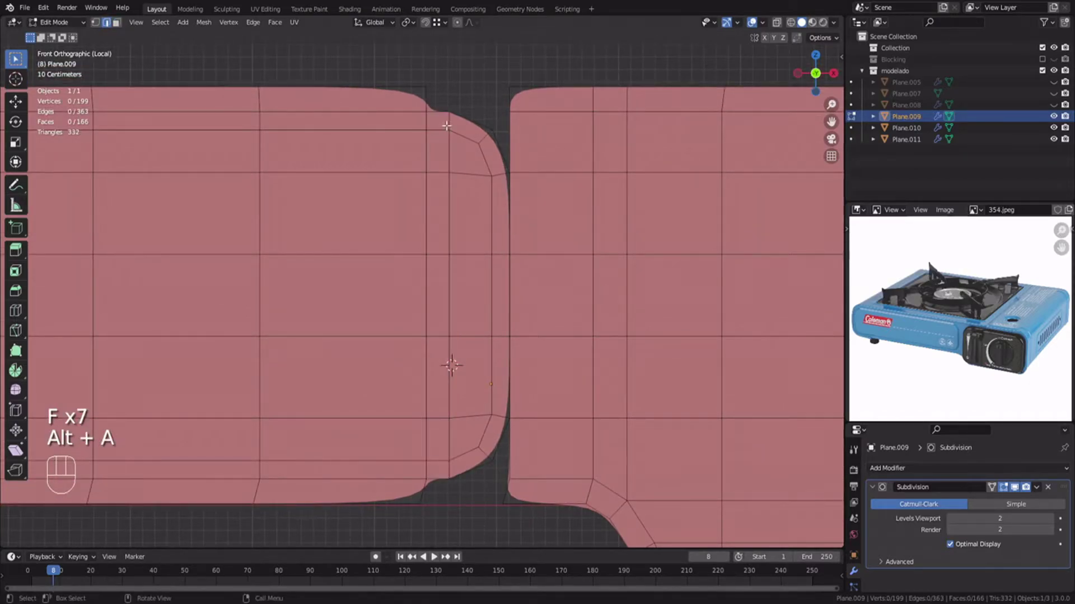
Extrude the open upper and lower border vertices along X past the strip's corners, aligned to its vertices, and fill the corner faces.
shift+middle_drag(446, 125, 436, 144)
click(410, 518)
key(g)
key(x)
ctrl+click(414, 497)
shift+click(416, 105)
key(e)
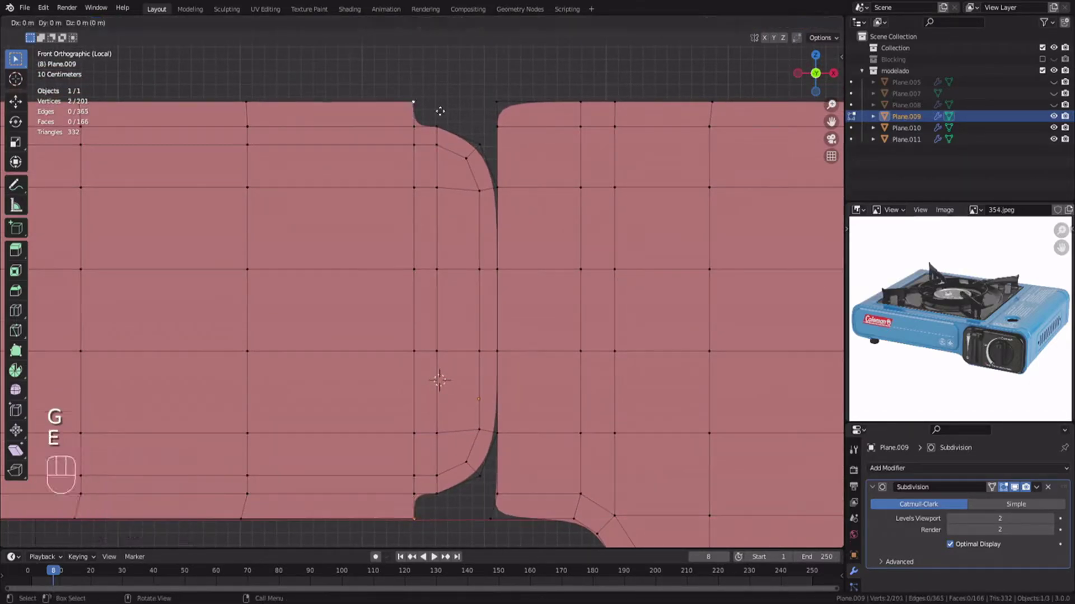
key(x)
ctrl+click(437, 126)
key(e)
key(x)
key(2)
click(419, 507)
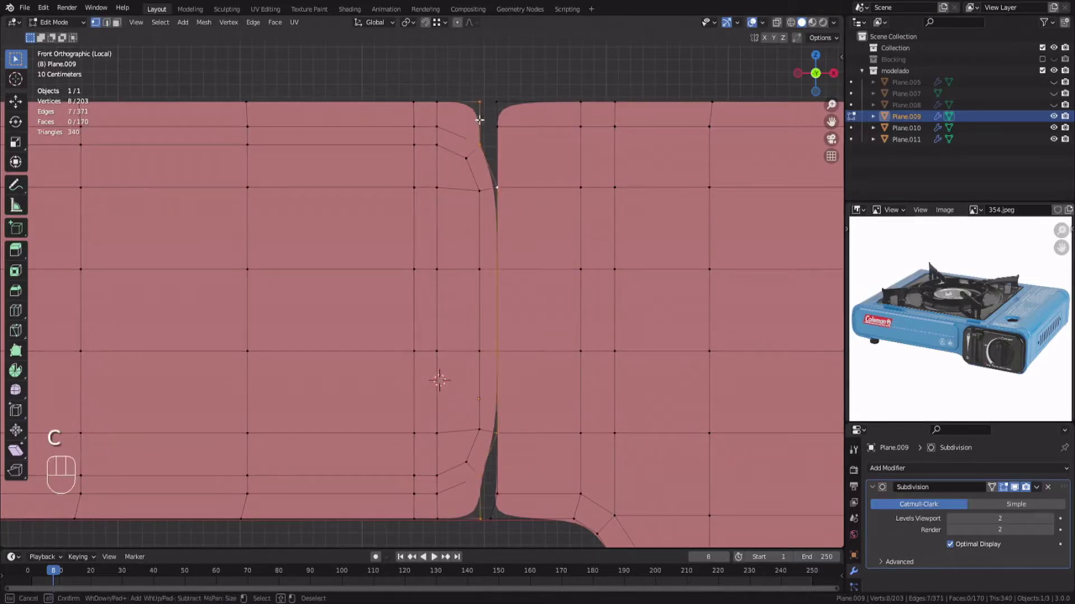
Straighten the open vertical edge loop beside the rounded strip by scaling it to 0 along X.
click(521, 455)
key(2)
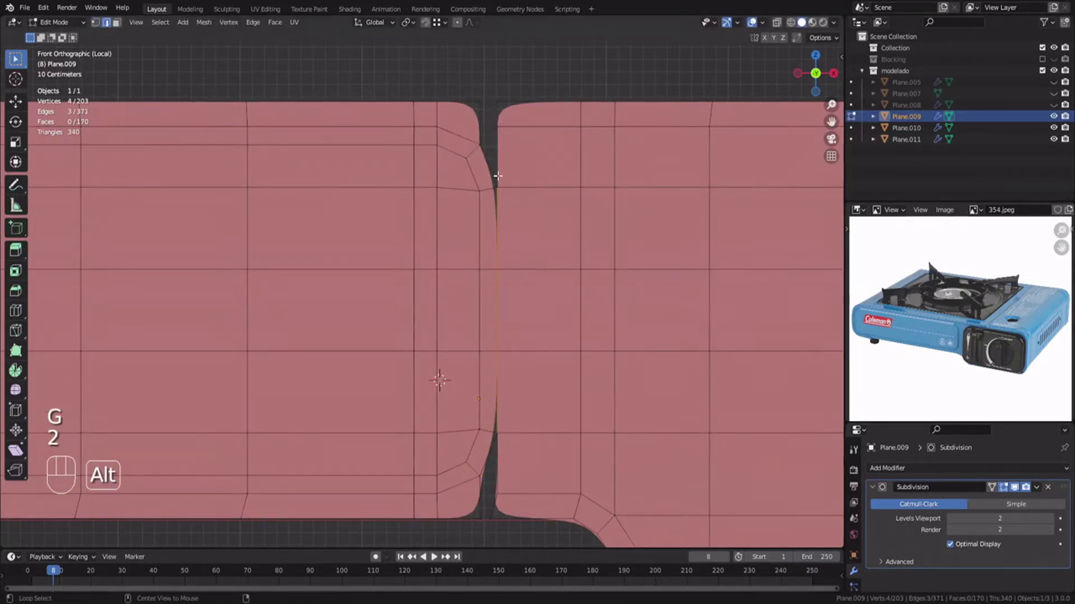
click(528, 245)
key(s)
key(x)
key(0)
key(Return)
key(1)
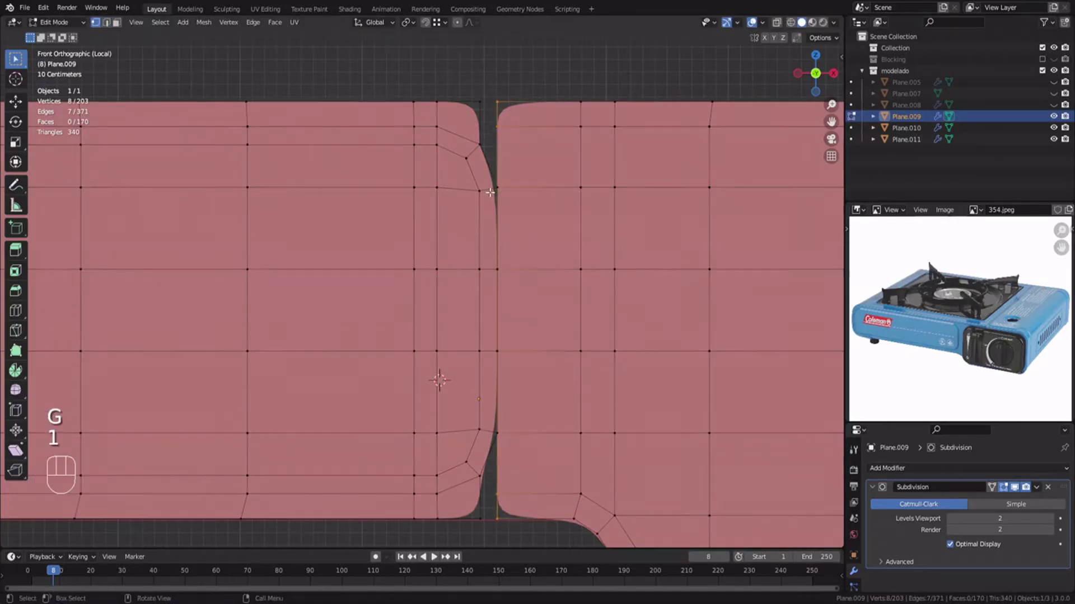
Merge the strip's outer vertices with the matching panel vertices along the seam, using wireframe shading to select them.
click(496, 190)
right_click(502, 196)
key(z)
click(648, 283)
shift+click(526, 203)
right_click(526, 204)
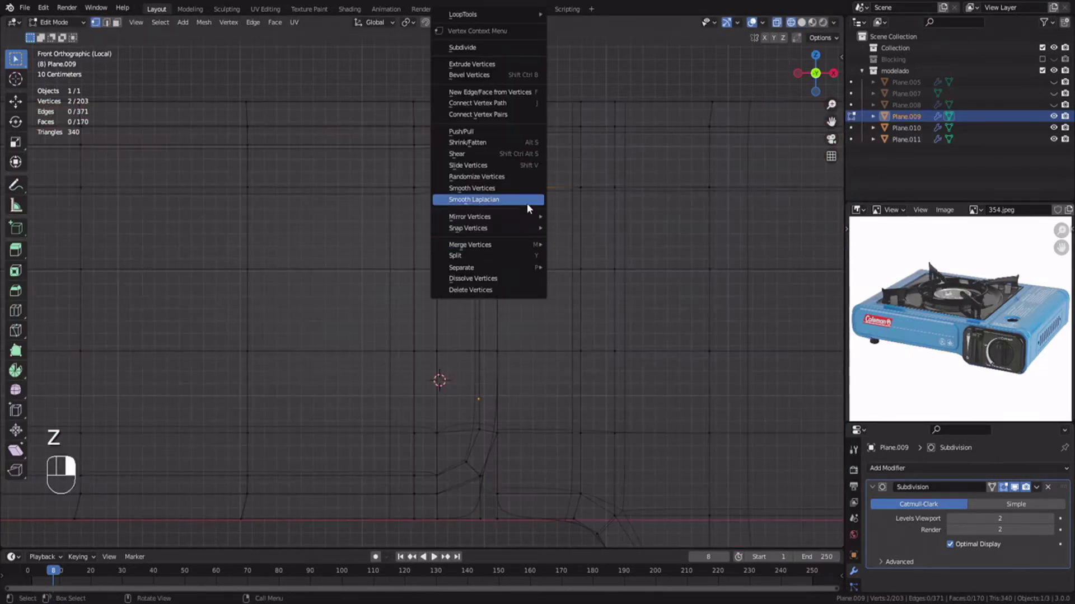
click(582, 269)
key(shift+r)
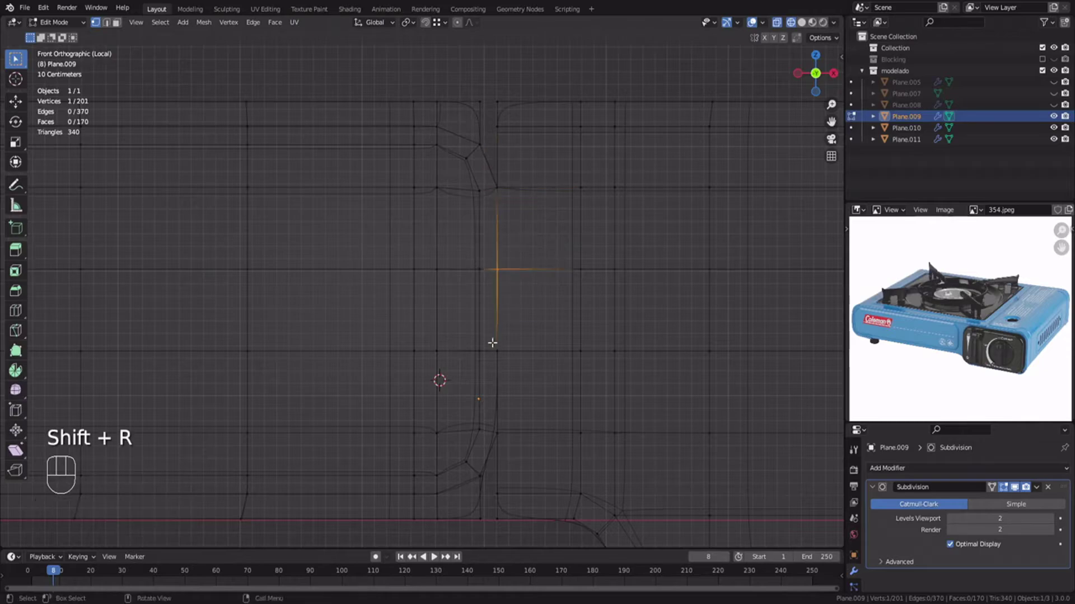
key(z)
click(500, 358)
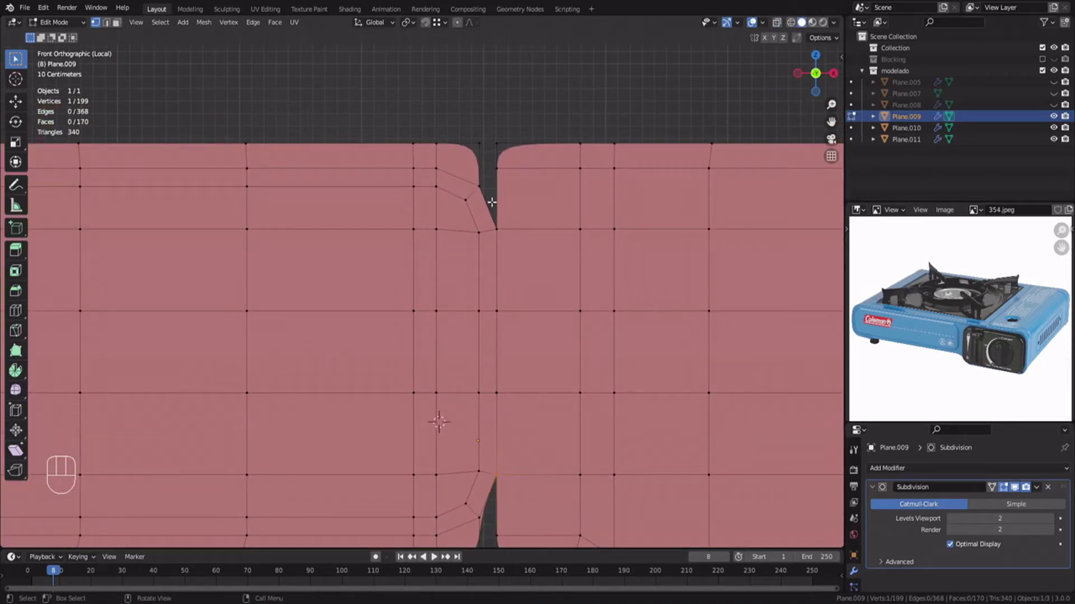
Align the panel's upper seam vertex with the strip's corner and merge the remaining vertex pairs at both ends of the seam.
key(g)
click(491, 188)
shift+click(492, 180)
right_click(492, 181)
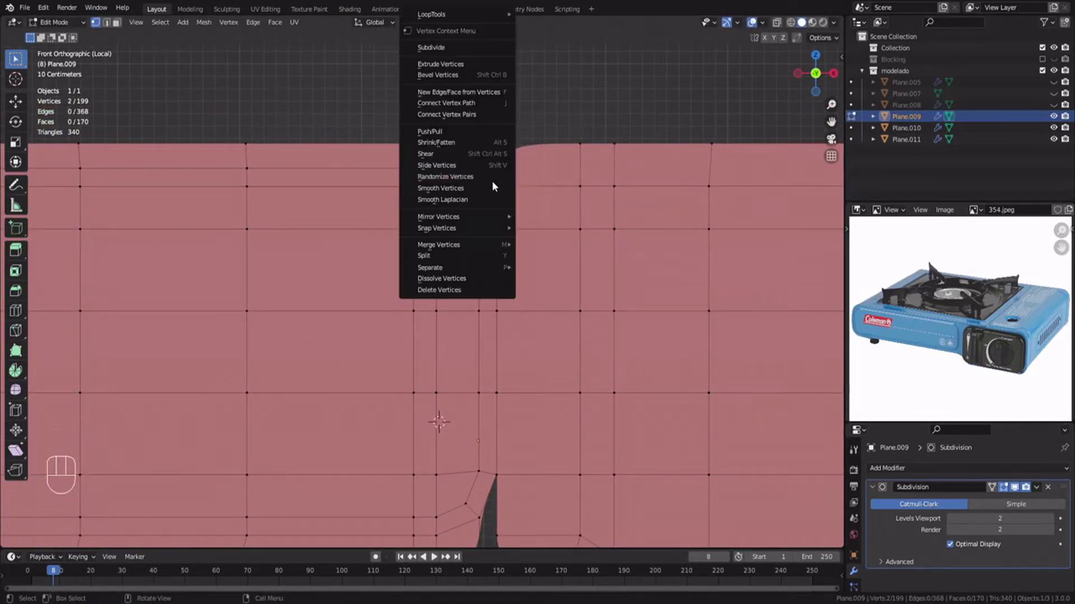
mouse_move(507, 244)
click(542, 295)
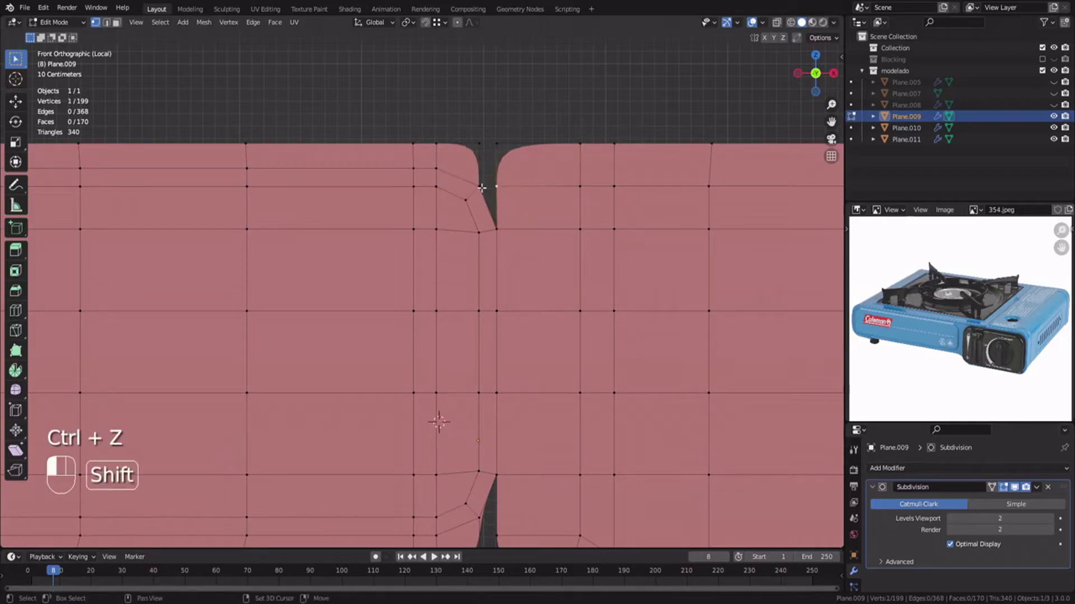
key(shift+r)
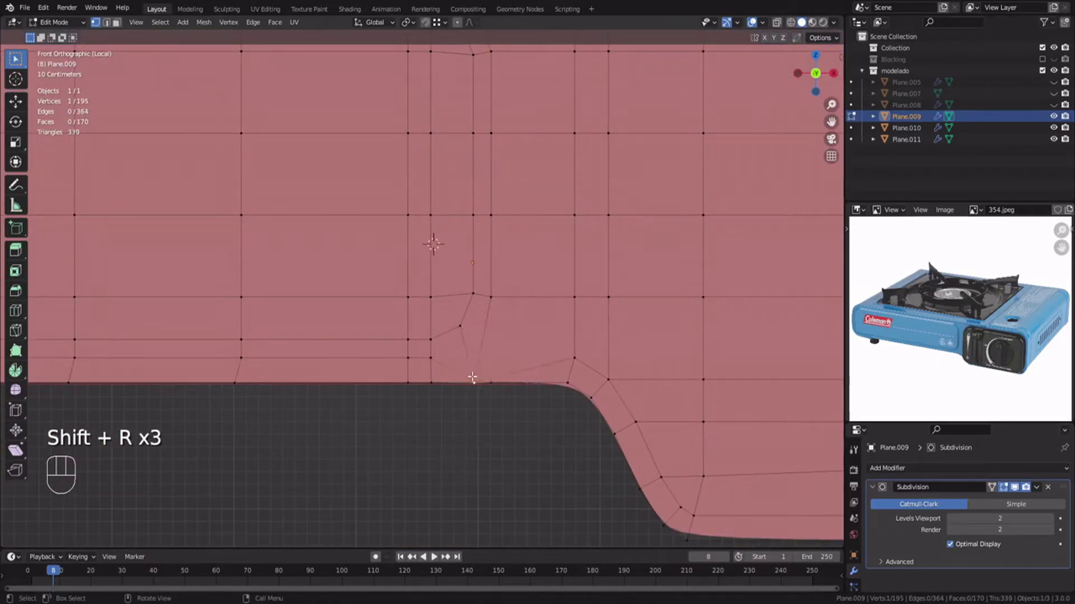
shift+click(475, 382)
right_click(476, 378)
click(513, 426)
key(3)
scroll(480, 364, down, 4)
shift+middle_drag(429, 286, 456, 319)
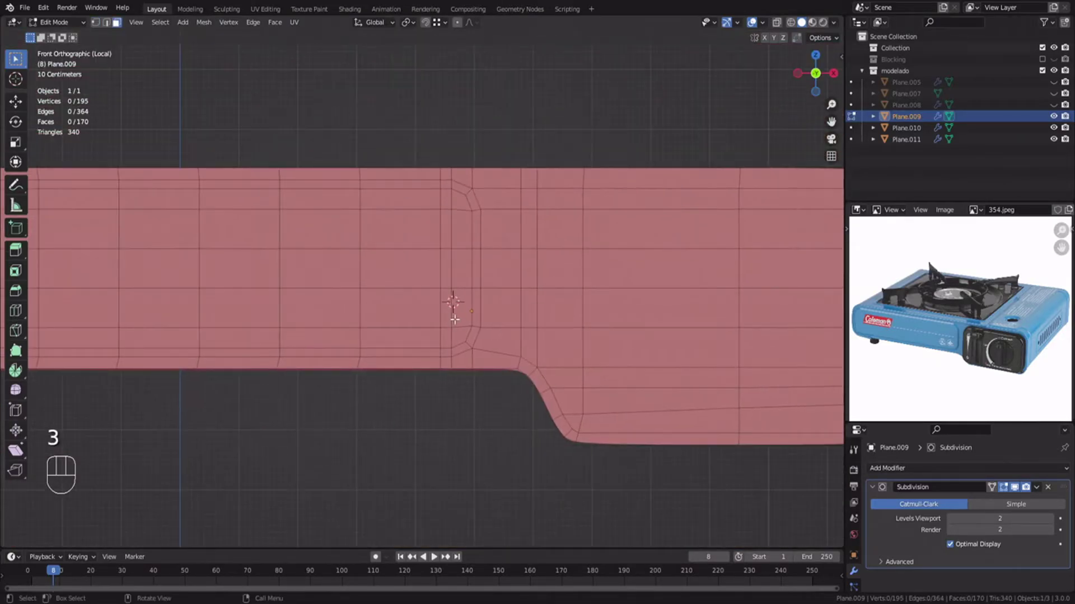
key(3)
shift+middle_drag(358, 267, 508, 262)
drag(136, 229, 582, 235)
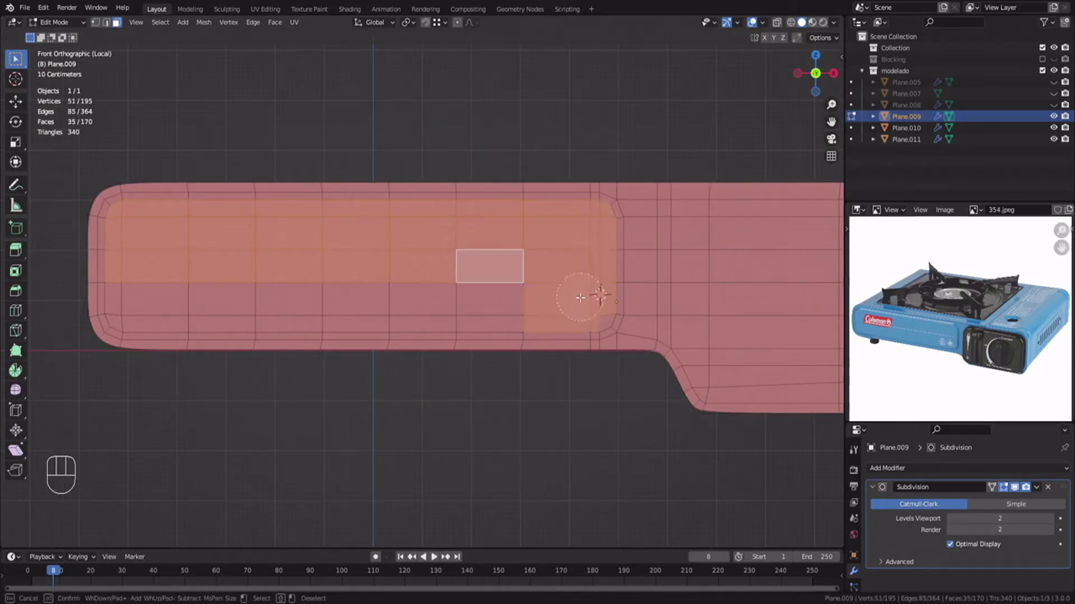
Select the entire front panel mesh and reorient its normals.
middle_drag(469, 269, 503, 257)
key(KP_7)
key(a)
key(alt+n)
click(364, 262)
key(Tab)
key(Tab)
Circle-select all faces inside the rounded border on the panel's left part.
key(3)
key(alt+a)
key(3)
key(c)
drag(538, 257, 563, 254)
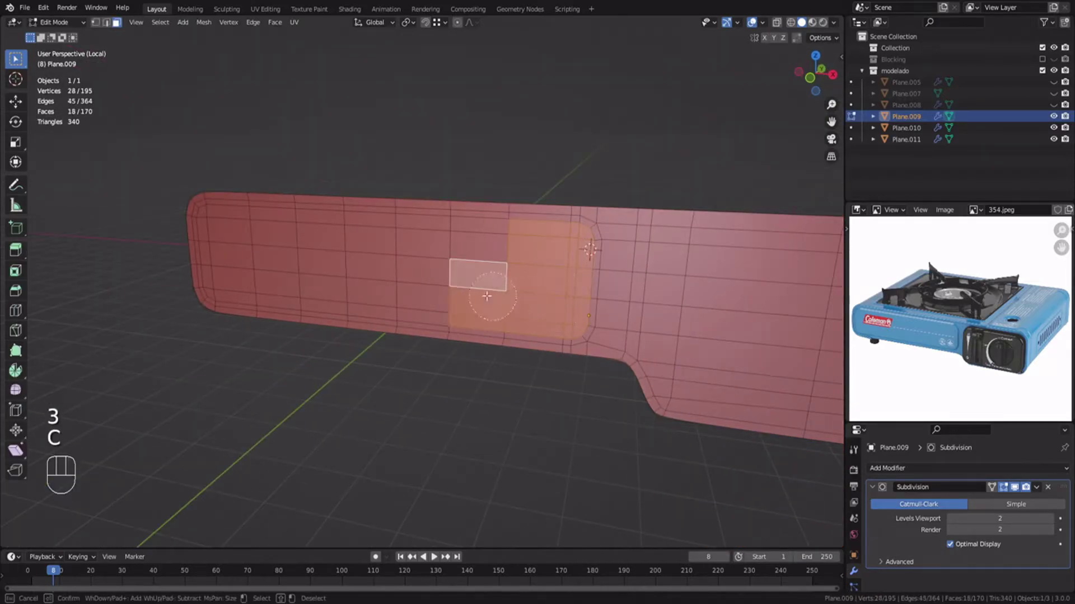
shift+click(190, 226)
middle_drag(190, 227, 508, 293)
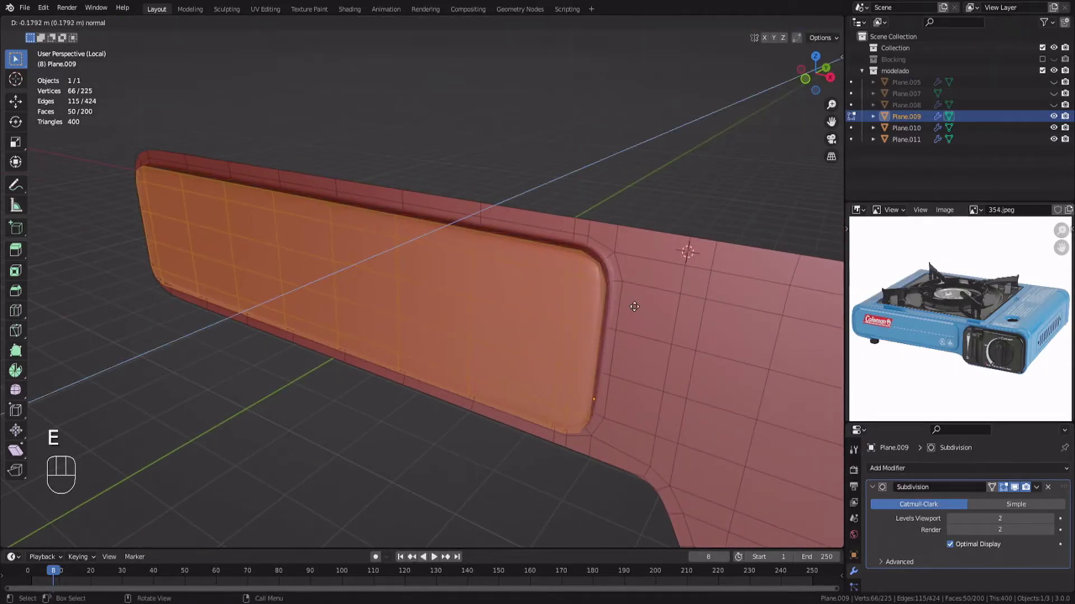
Extrude the selected faces by about -0.1792 m along their normals and inset them slightly.
click(634, 307)
key(i)
click(637, 307)
key(g)
click(634, 307)
Reorient the normals of the whole panel again and turn on the Face Orientation overlay.
key(Tab)
right_click(544, 249)
middle_drag(564, 285, 521, 261)
click(541, 238)
key(Tab)
key(a)
key(alt+n)
click(518, 260)
key(Tab)
click(761, 23)
click(706, 230)
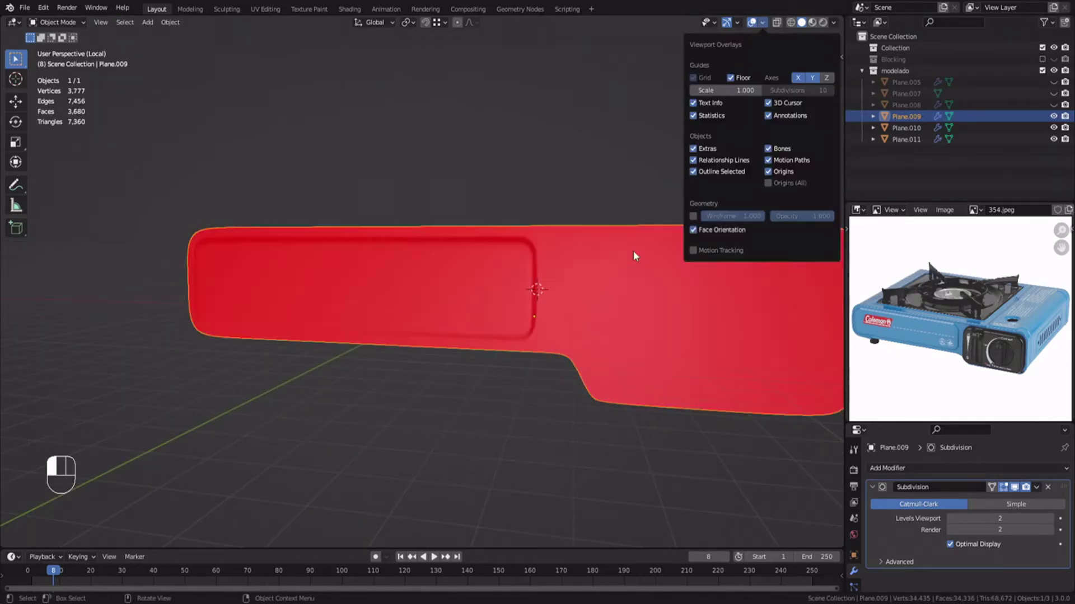
Flip the normals of all the panel's faces and turn off the Face Orientation overlay.
key(Tab)
key(a)
right_click(493, 285)
key(alt+n)
click(567, 256)
click(761, 23)
key(Tab)
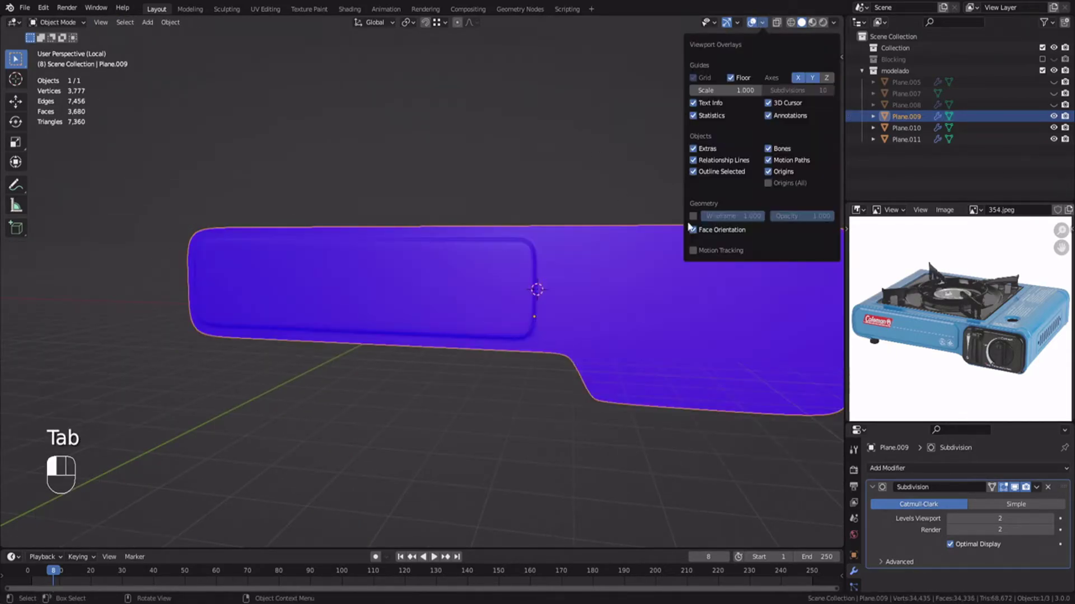
Bring the whole stove back out of isolation and open the front panel for editing with nothing selected.
key(alt+a)
key(KP_Divide)
key(alt+a)
middle_drag(385, 120, 427, 299)
click(426, 299)
scroll(426, 299, up, 4)
key(Tab)
key(alt+a)
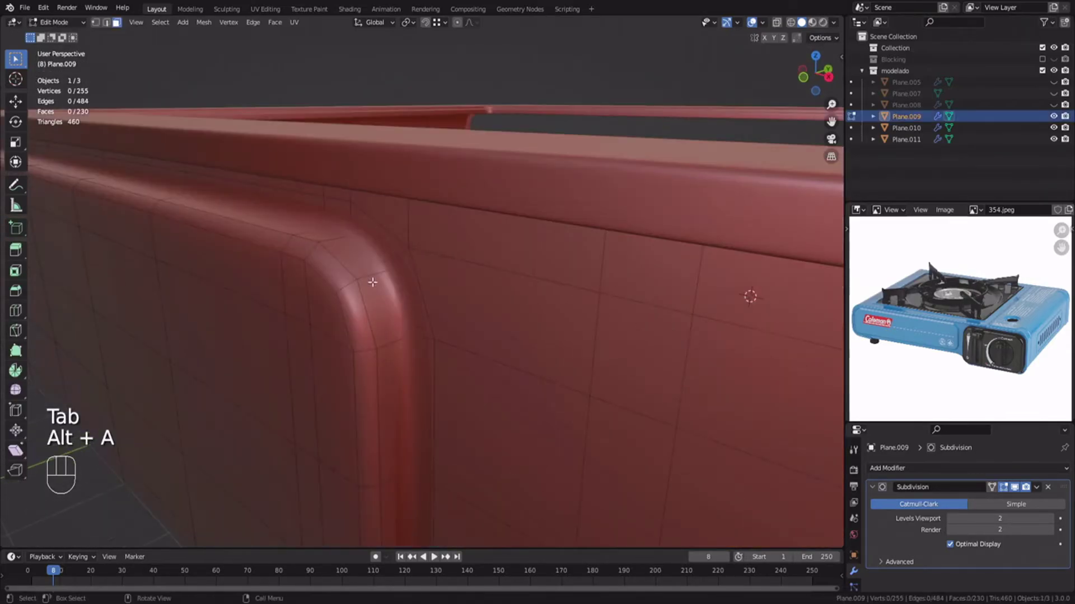
Add an edge loop around the side wall of the raised area on the front panel.
key(ctrl+r)
click(374, 281)
key(3)
Select the raised area's outer vertices in a wireframe top view, move them about 0.086 m inward along Y, and save the file.
key(KP_7)
key(1)
shift+middle_drag(508, 446, 565, 275)
key(z)
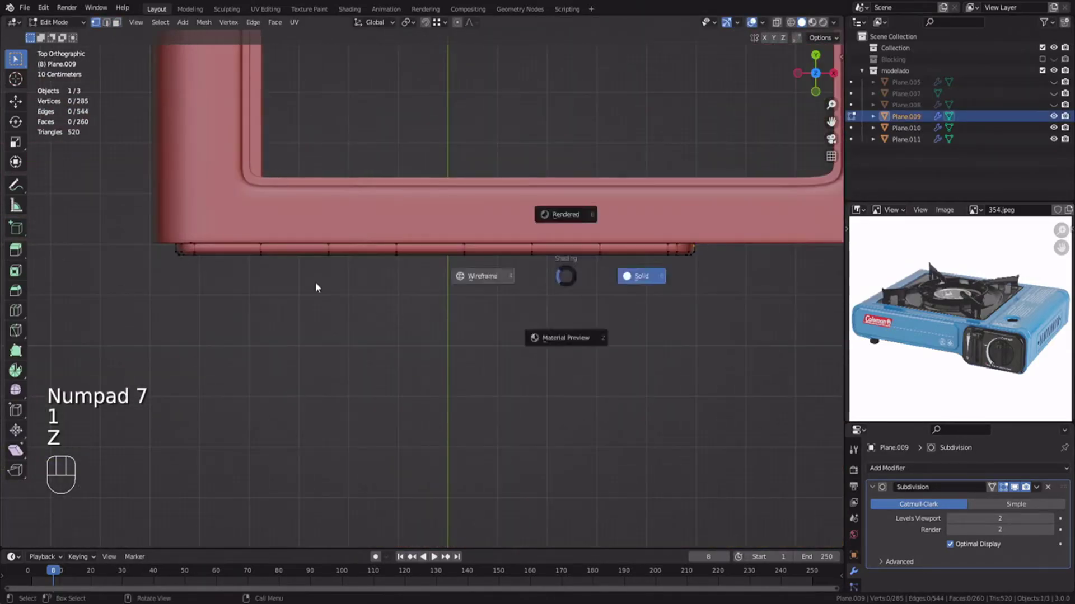
drag(169, 248, 714, 272)
key(z)
middle_drag(719, 370, 593, 280)
scroll(592, 280, up, 3)
key(g)
key(y)
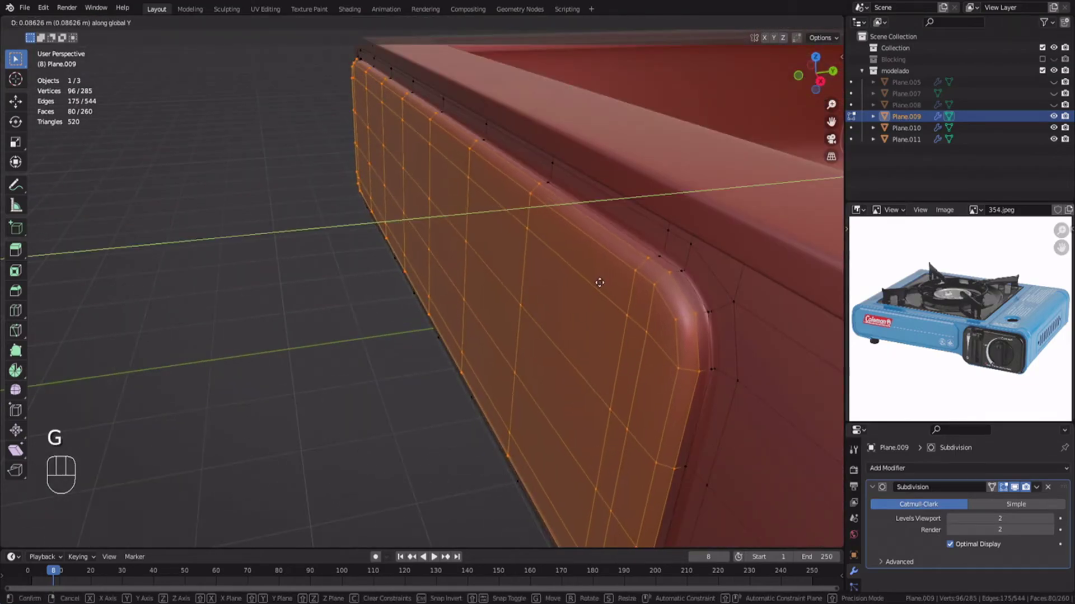
click(599, 284)
key(Tab)
key(alt+a)
key(ctrl+s)
Add supporting edge loops around the rim of the front panel's raised area to sharpen its border.
middle_drag(369, 285, 422, 237)
click(444, 293)
key(Tab)
key(alt+a)
key(ctrl+r)
click(595, 236)
click(584, 239)
key(ctrl+r)
click(605, 234)
click(624, 224)
key(Tab)
key(alt+a)
scroll(537, 252, down, 6)
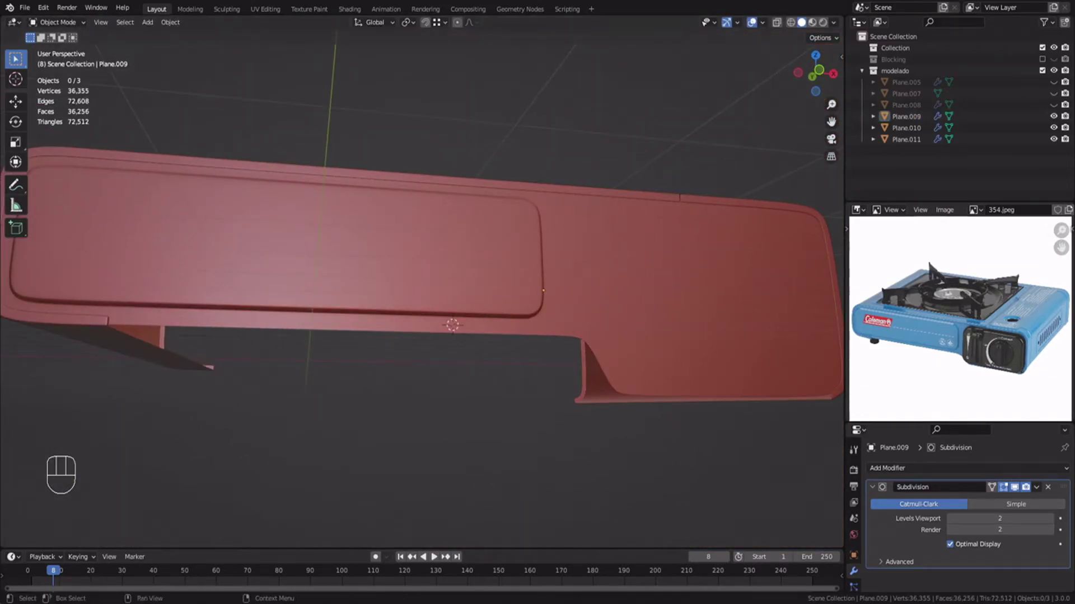
Hide the right end cover of the stove body.
middle_drag(710, 271, 595, 322)
click(630, 288)
scroll(630, 288, down, 4)
click(593, 332)
key(l)
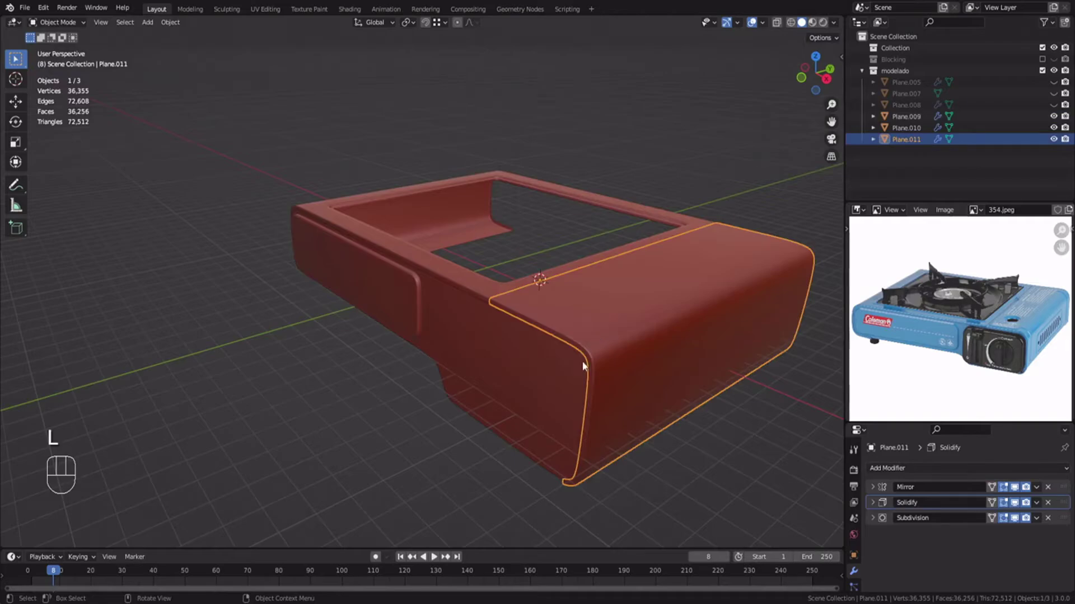
key(h)
Extrude the front panel's outer border edges about 0.1027 m inward along Y.
middle_drag(576, 367, 511, 350)
click(405, 397)
key(Tab)
key(2)
middle_drag(347, 405, 482, 367)
shift+middle_drag(415, 364, 526, 319)
key(e)
click(559, 376)
Add an edge loop along the newly extruded border strip and save the file.
key(ctrl+r)
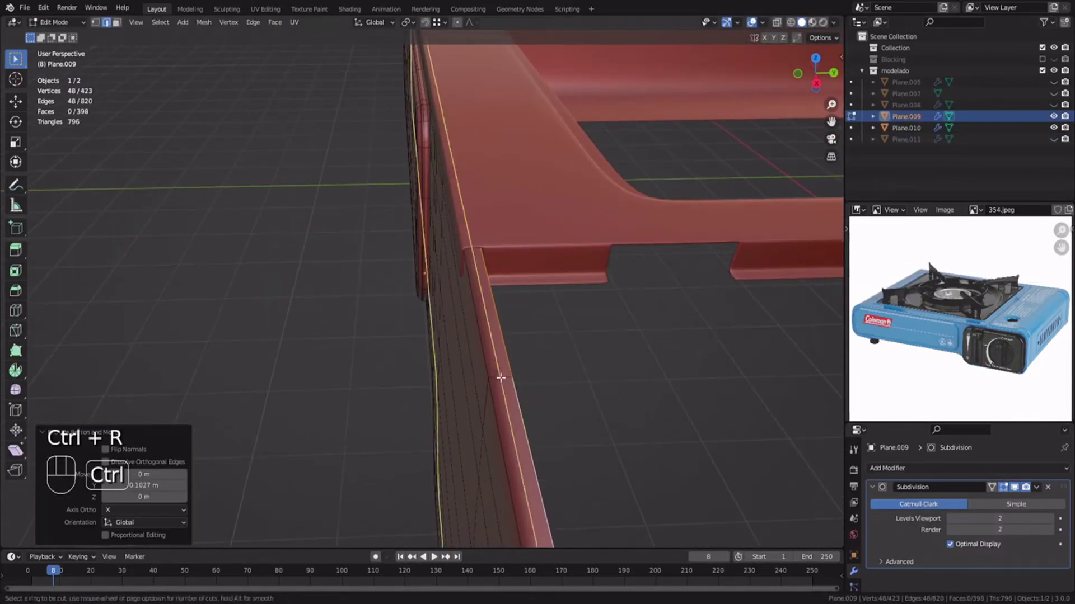
click(494, 380)
key(Tab)
key(ctrl+s)
key(alt+a)
Unhide the right end cover so the whole stove body is displayed again.
scroll(448, 397, down, 4)
middle_drag(442, 405, 520, 224)
key(alt+a)
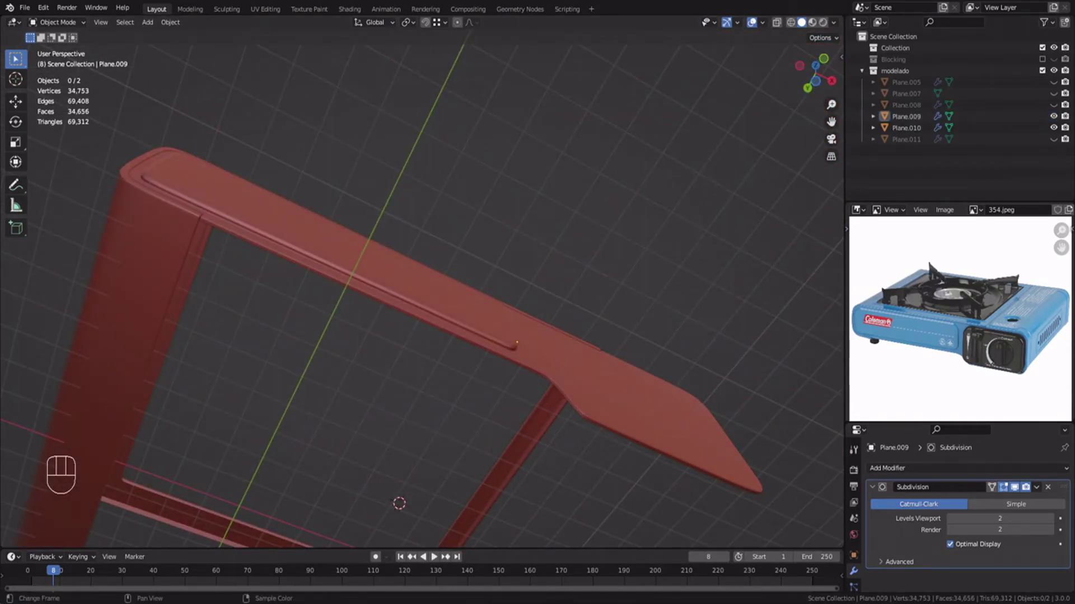
middle_drag(436, 313, 437, 386)
shift+middle_drag(437, 386, 392, 305)
scroll(383, 331, up, 3)
shift+middle_drag(392, 305, 521, 358)
scroll(435, 328, down, 6)
click(1053, 139)
key(alt+a)
middle_drag(605, 252, 566, 324)
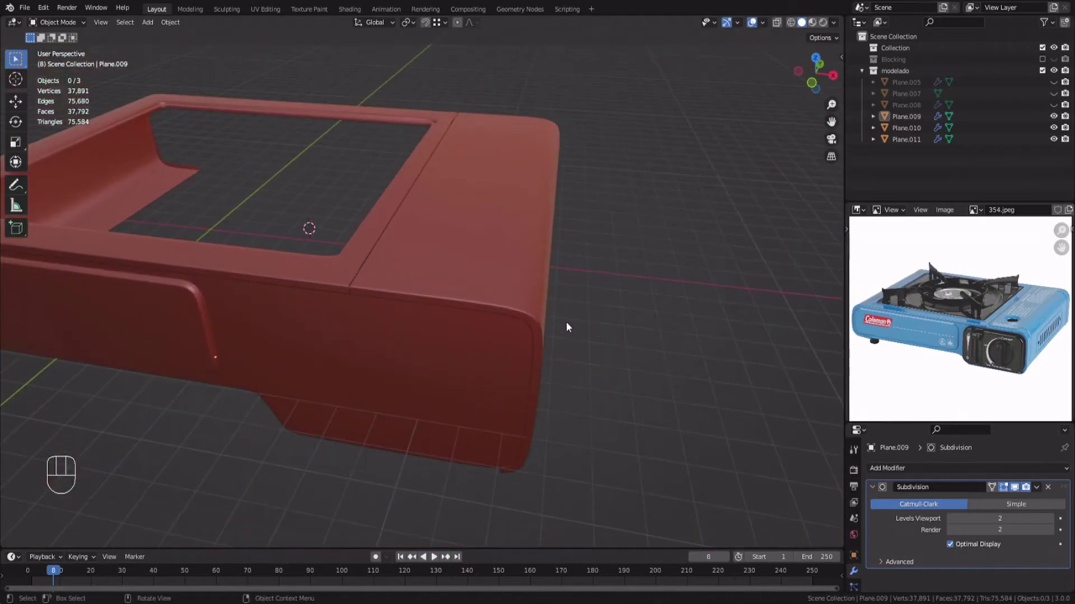
In front view, try lowering the bottom vertices of the front panel's right section slightly.
key(KP_1)
scroll(448, 345, up, 4)
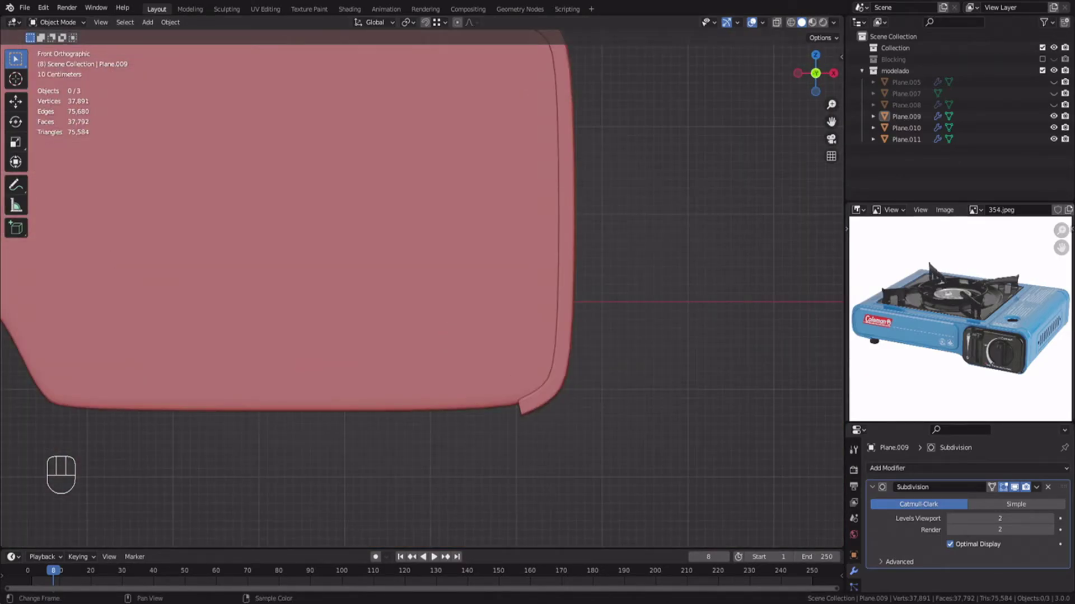
click(442, 377)
scroll(444, 281, down, 2)
key(Tab)
key(z)
key(1)
drag(242, 309, 610, 354)
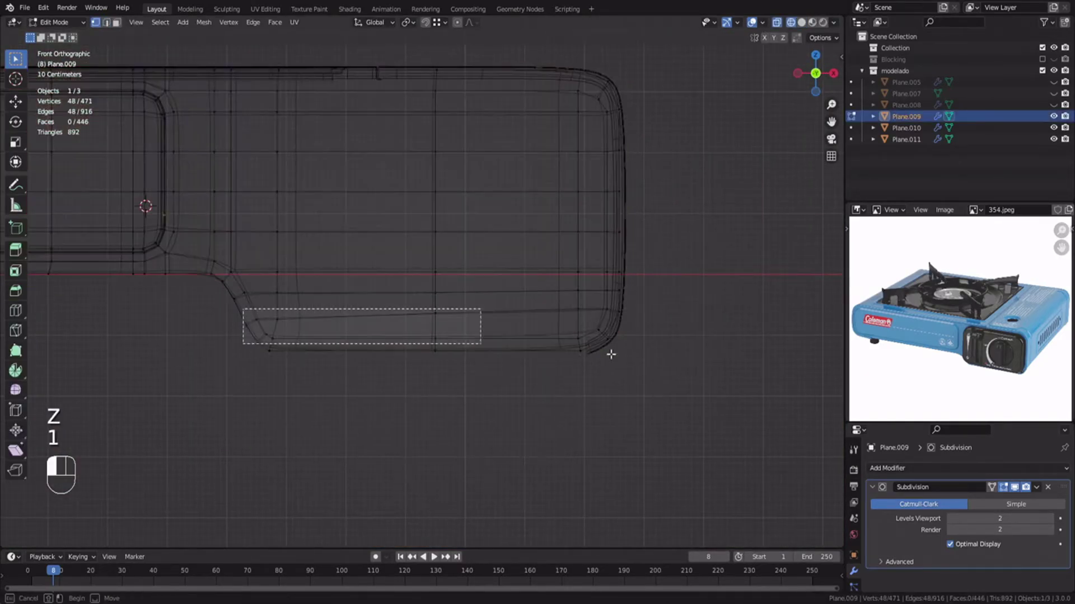
key(Tab)
key(z)
key(alt+a)
key(Tab)
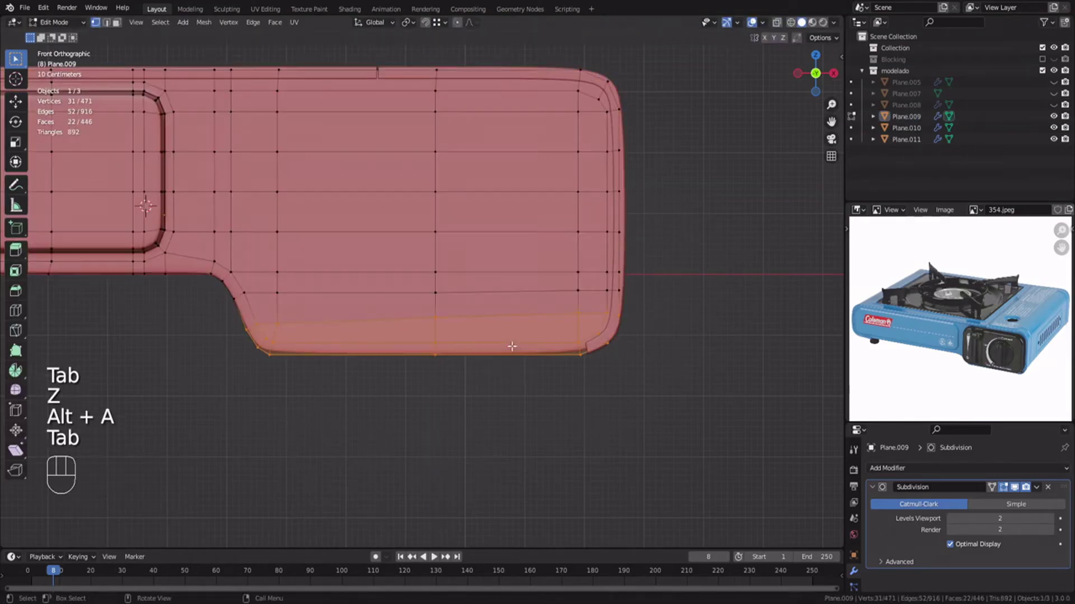
click(513, 348)
Open the front panel and the right end cover together for editing.
key(Tab)
key(alt+a)
scroll(512, 348, up, 3)
drag(513, 348, 492, 335)
key(Tab)
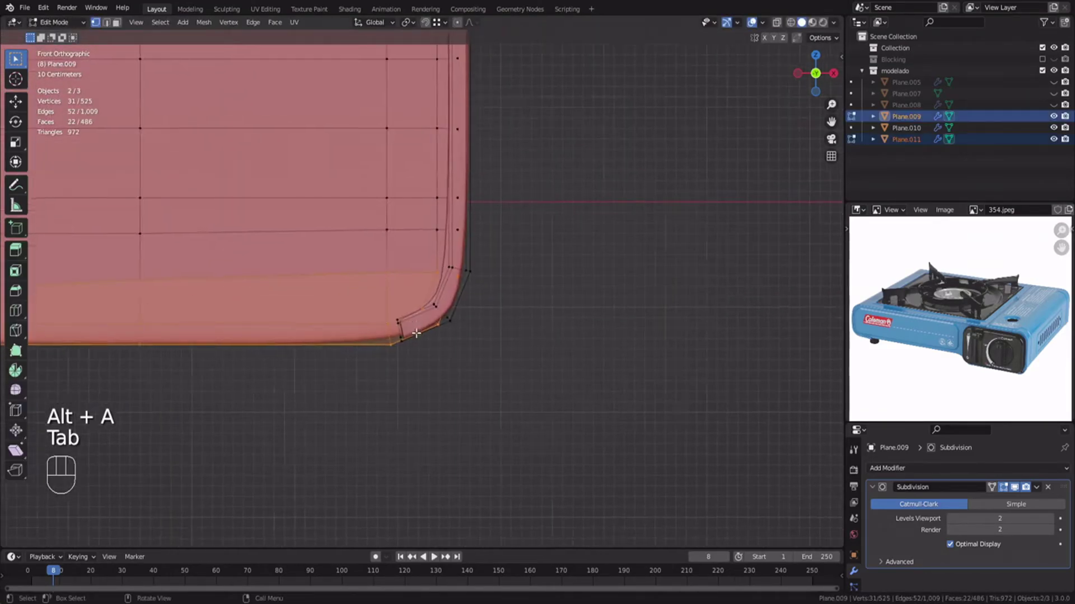
Set the pivot point to the 3D Cursor and try rotating the whole linked end cover around it.
key(3)
scroll(401, 342, up, 3)
click(440, 326)
key(l)
scroll(440, 326, down, 6)
shift+middle_drag(439, 257, 432, 378)
click(408, 23)
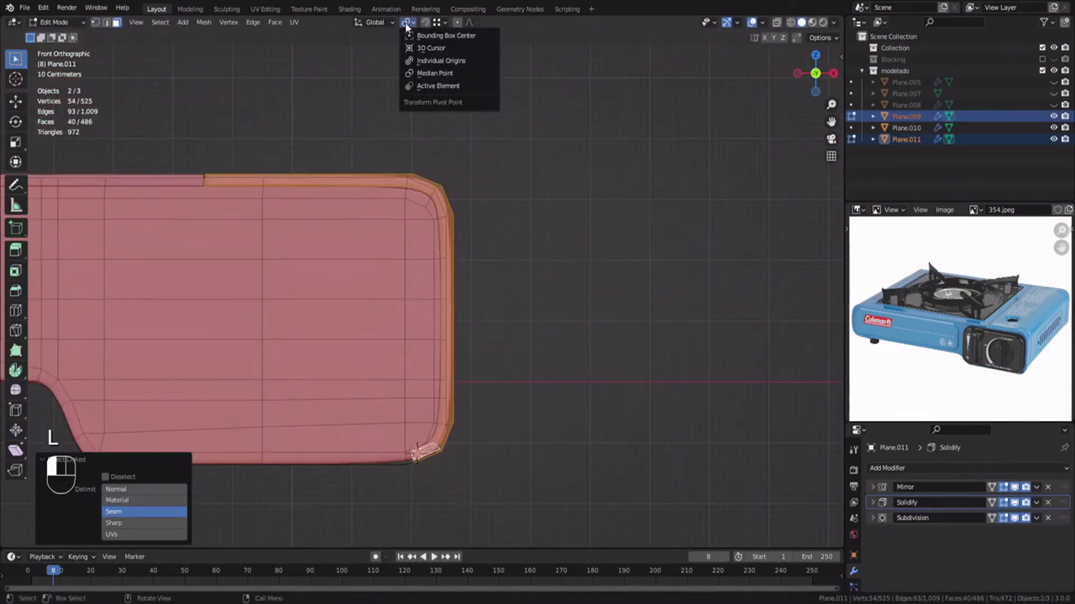
click(430, 48)
key(r)
click(571, 420)
key(Tab)
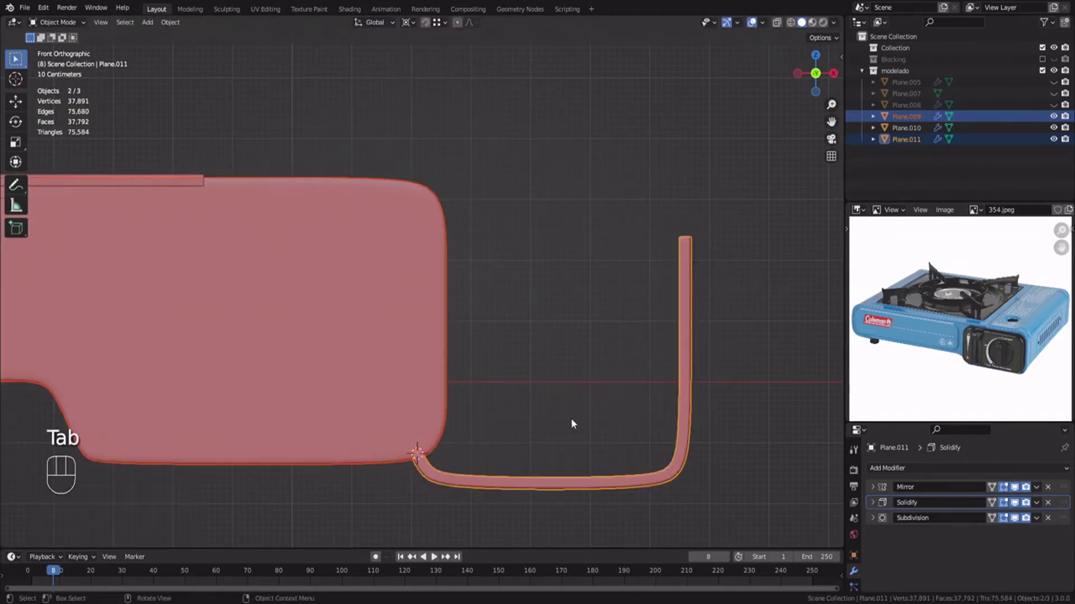
Examine the rotated end cover from behind and undo its rotation.
key(alt+a)
middle_drag(571, 424, 172, 379)
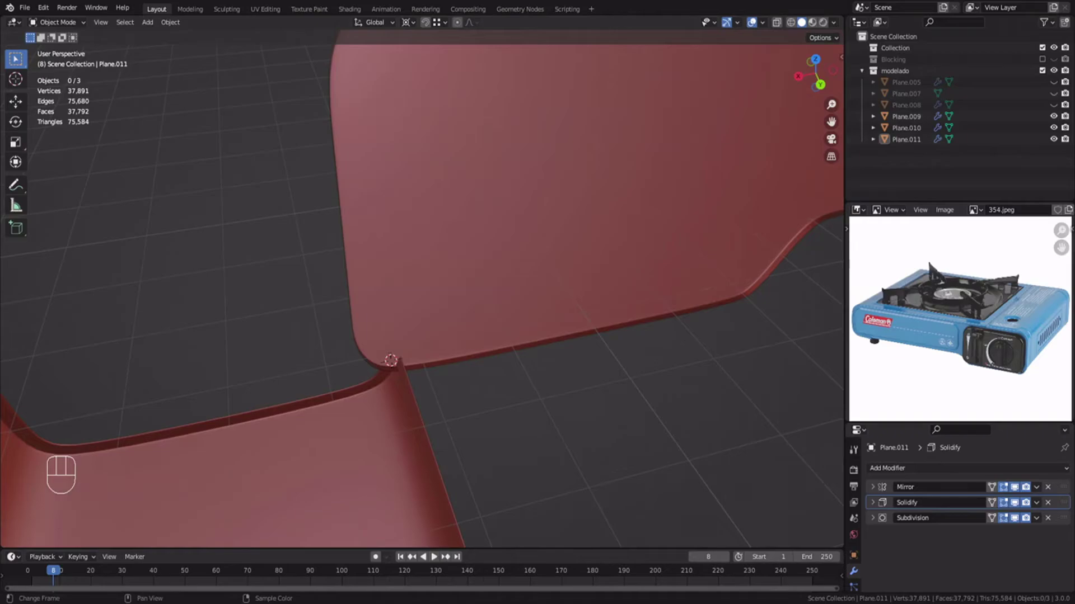
middle_drag(172, 379, 366, 265)
key(ctrl+z)
key(ctrl+z)
key(ctrl+z)
Try deleting different sets of faces along the lower edge of the right end cover, undoing each deletion.
scroll(308, 220, up, 4)
click(370, 268)
shift+click(405, 254)
shift+click(377, 271)
key(x)
click(379, 271)
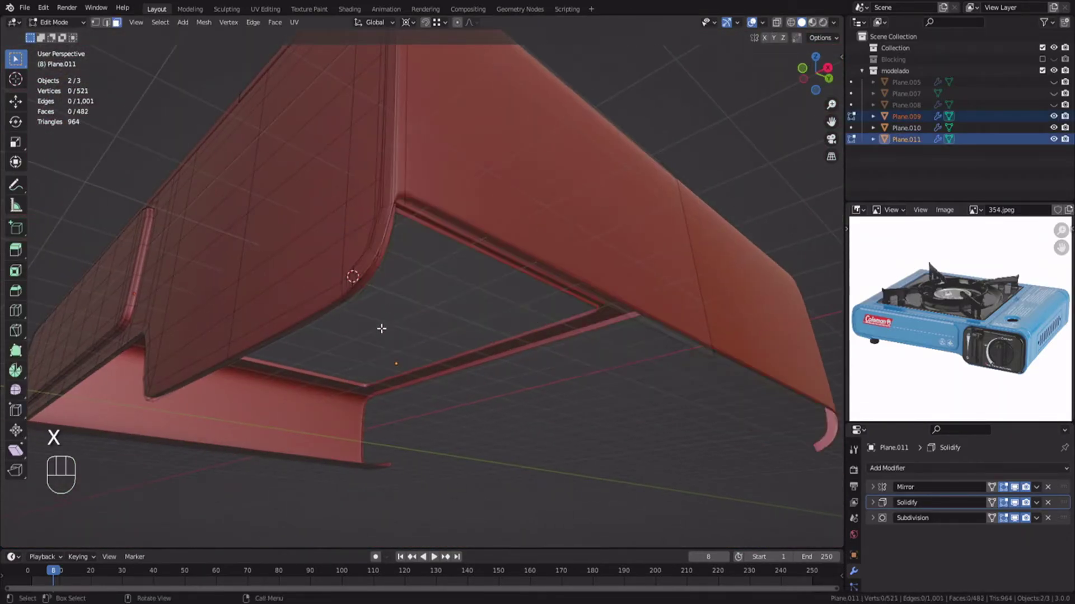
key(ctrl+z)
middle_drag(381, 328, 364, 297)
shift+click(349, 232)
shift+click(382, 241)
key(x)
click(383, 240)
key(ctrl+z)
Delete the small face at the lower front corner of the right end cover.
key(alt+a)
click(383, 276)
shift+click(408, 252)
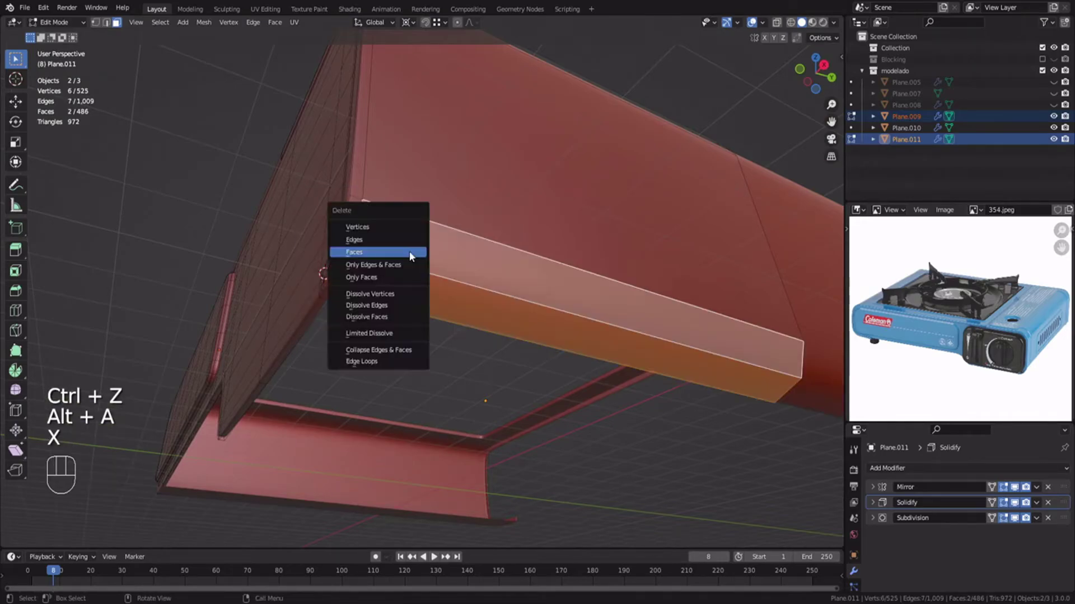
key(x)
click(413, 267)
middle_drag(374, 288, 441, 277)
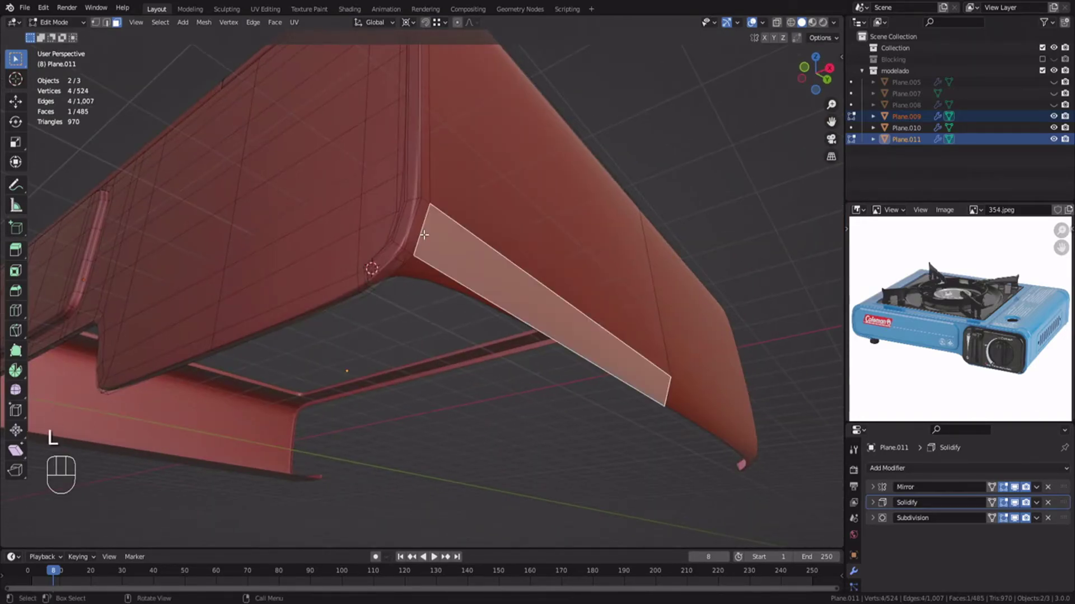
Try rotating the whole end cover 90° about the Y axis around the 3D cursor.
key(l)
key(r)
click(474, 319)
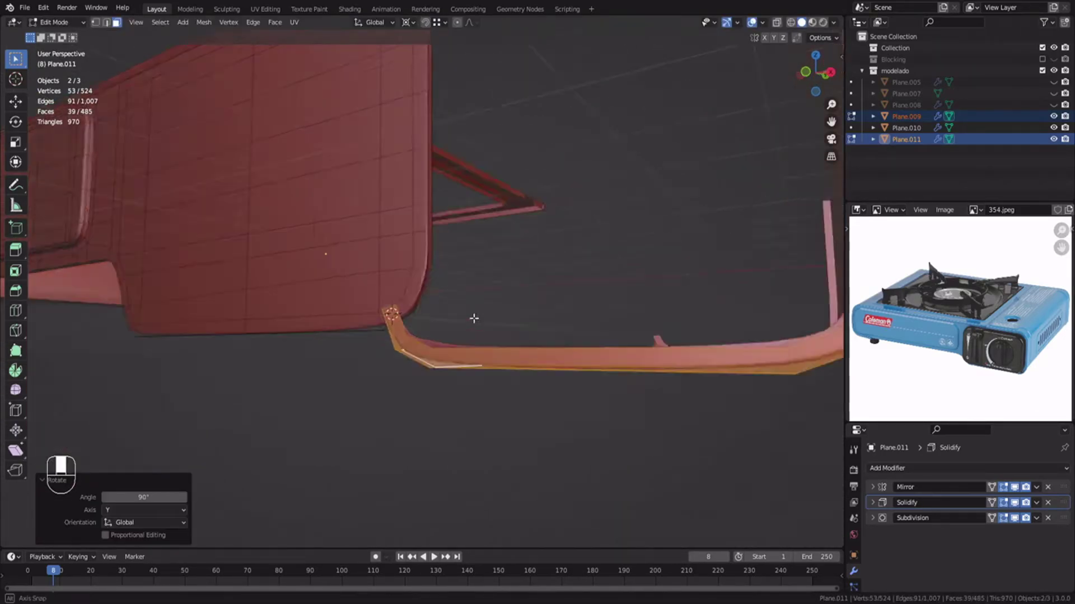
middle_drag(474, 319, 432, 300)
key(ctrl+z)
Add an edge loop to the right end cover, slid close to its front edge.
key(Tab)
key(Tab)
key(ctrl+r)
click(301, 246)
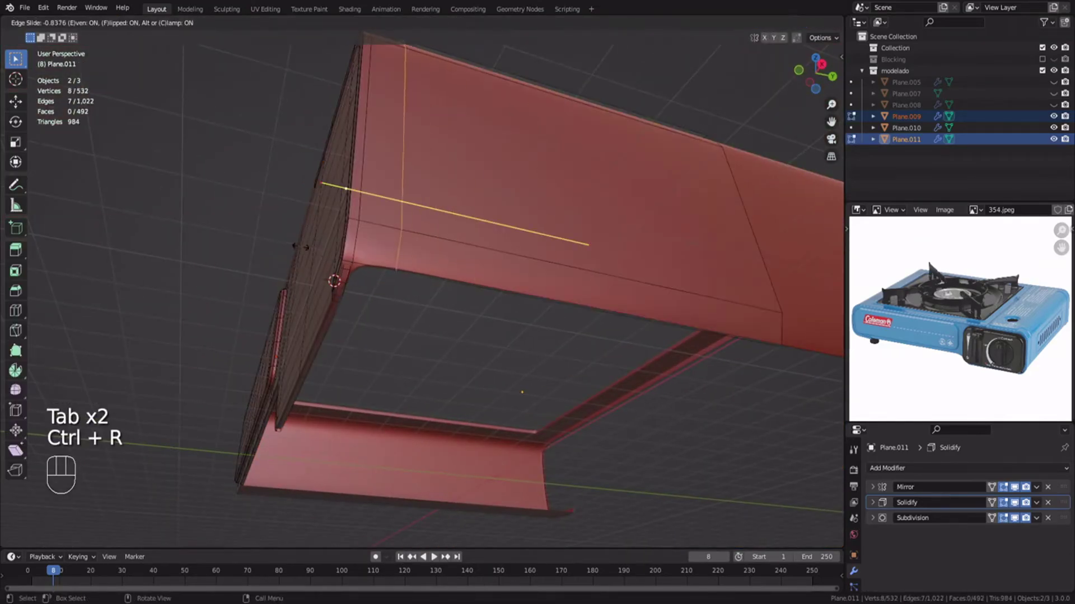
click(272, 235)
middle_drag(273, 235, 434, 224)
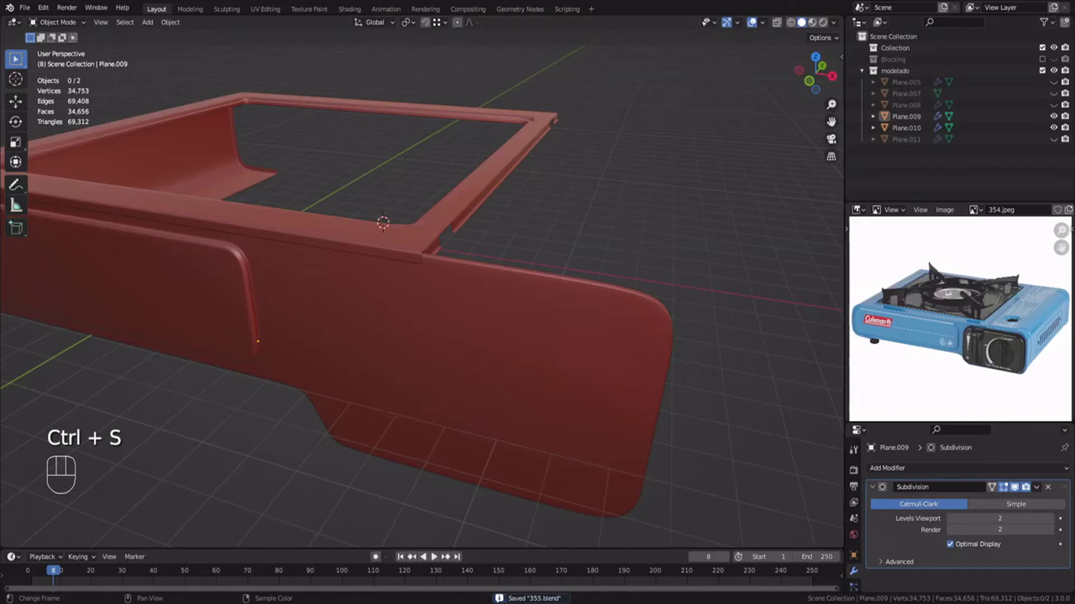
Open the front panel and end cover for editing in a wireframe front view and select their lower vertices.
mouse_move(382, 223)
middle_down()
mouse_move(456, 211)
mouse_move(406, 355)
mouse_move(381, 238)
mouse_move(447, 304)
middle_up()
key(KP_1)
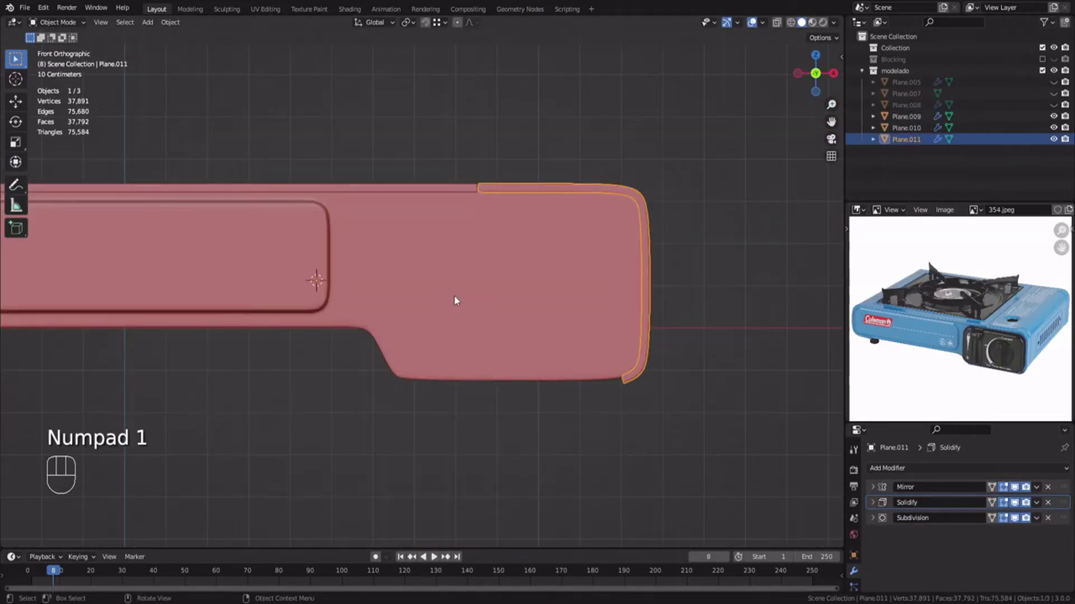
key(Tab)
key(3)
key(z)
key(1)
drag(267, 289, 688, 368)
shift+middle_drag(689, 367, 562, 325)
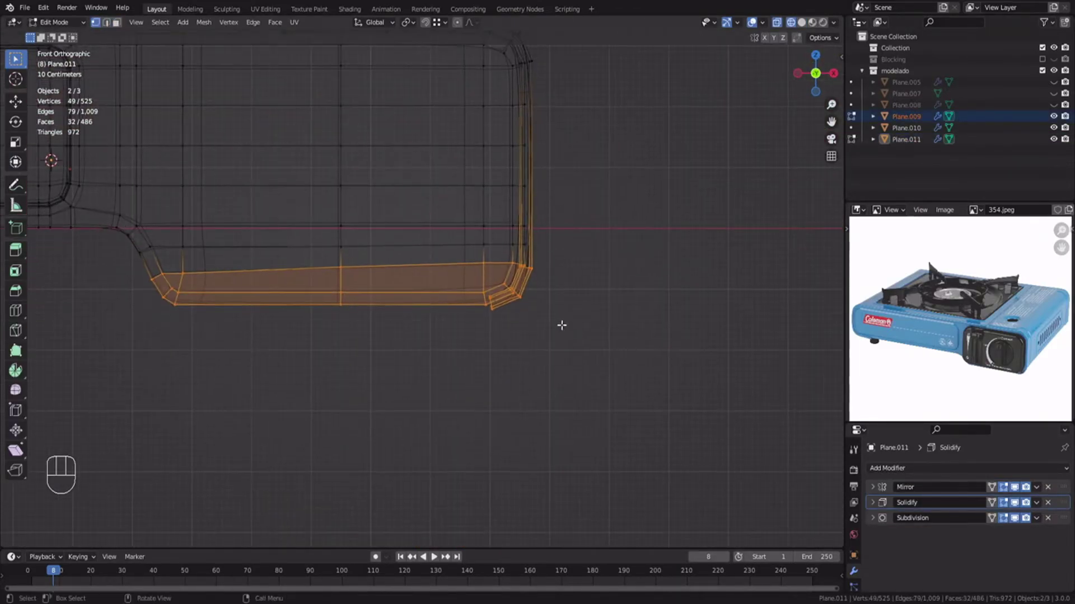
Lower only the front panel's bottom right-section vertices about 0.09 m along Z, return to solid shading, and save the file.
key(Tab)
click(445, 301)
key(Tab)
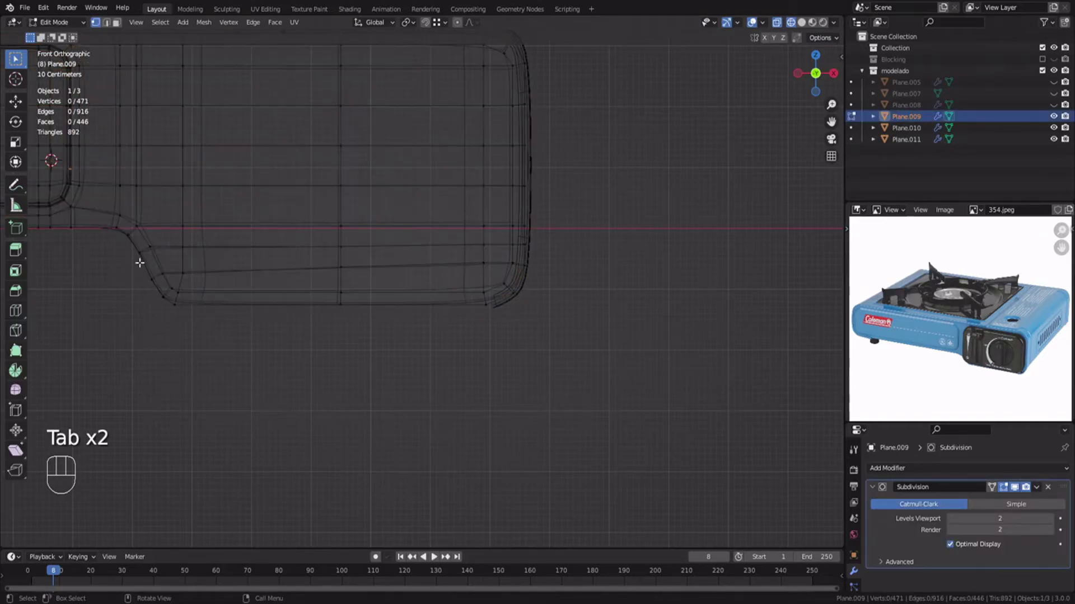
click(508, 274)
scroll(508, 274, up, 2)
key(g)
click(508, 274)
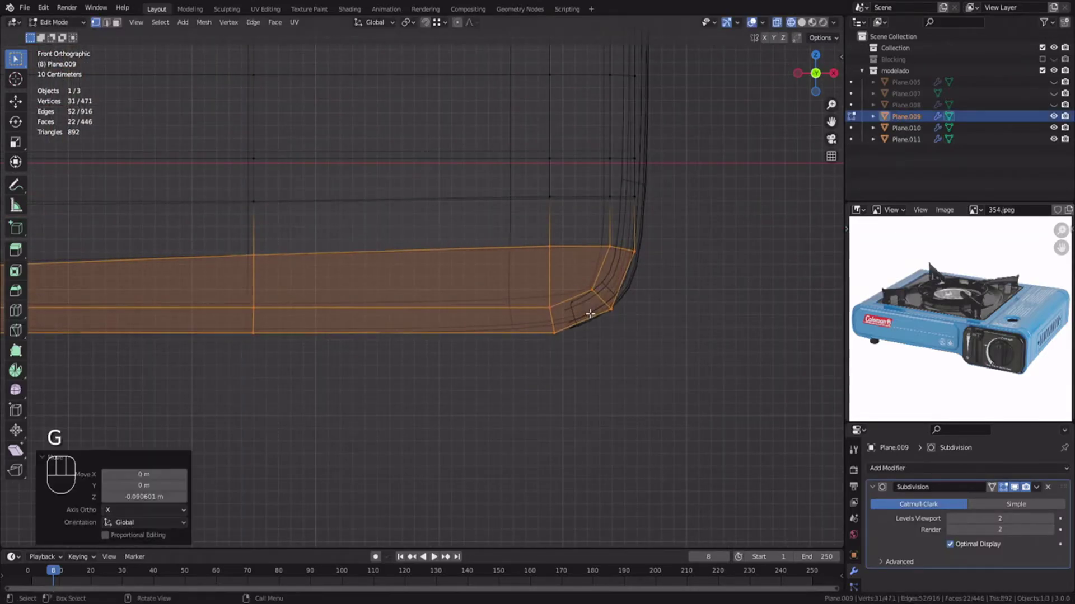
key(Tab)
key(z)
key(alt+a)
key(ctrl+s)
Open the right end cover alone for editing and add an edge loop slid tightly against its front edge.
key(Tab)
key(alt+a)
key(3)
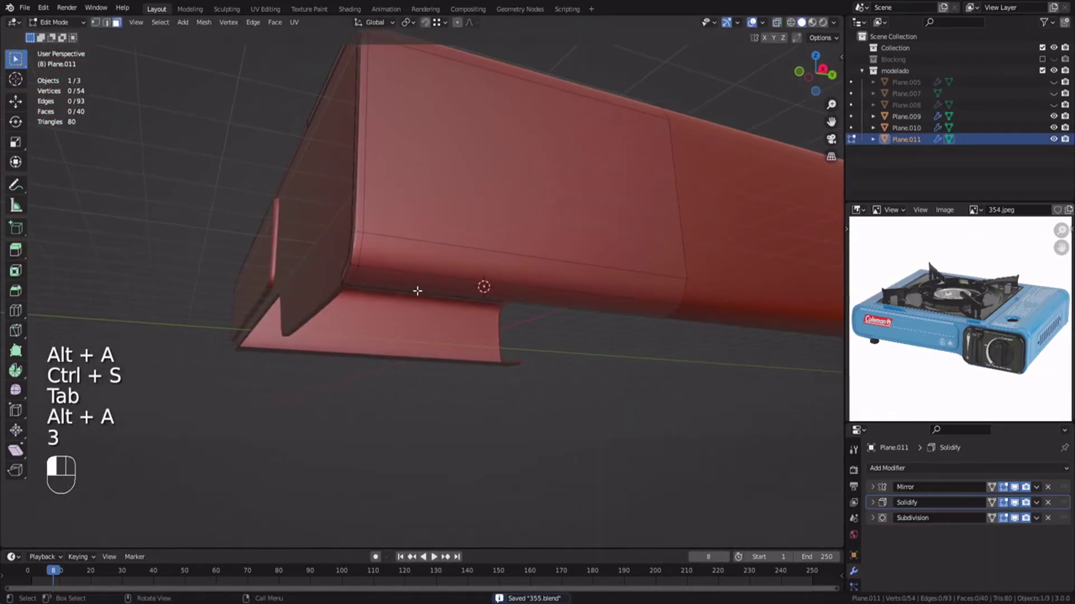
key(x)
key(ctrl+r)
click(400, 292)
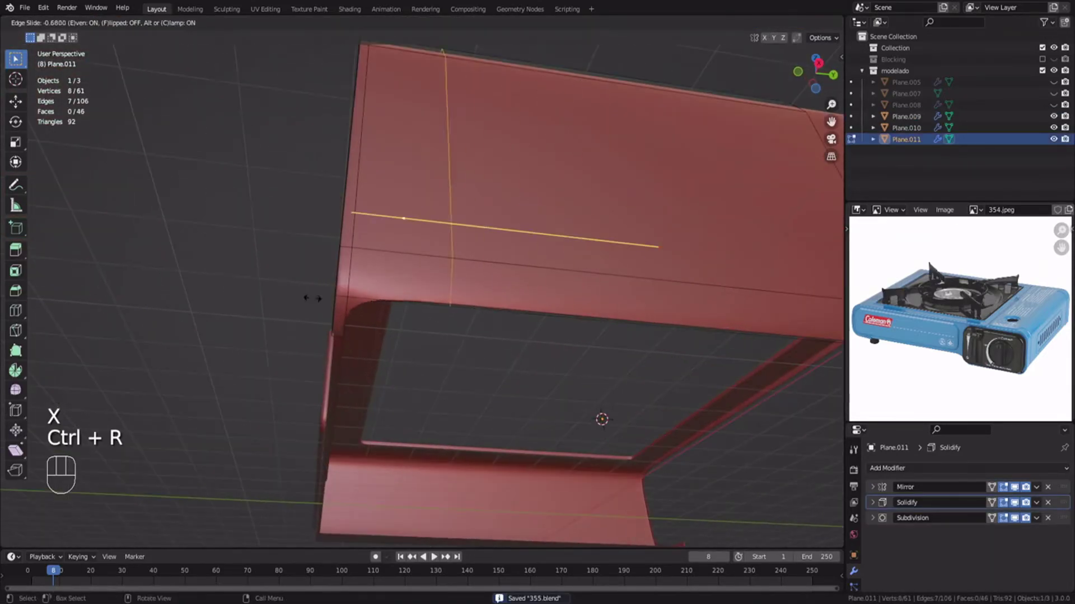
click(233, 285)
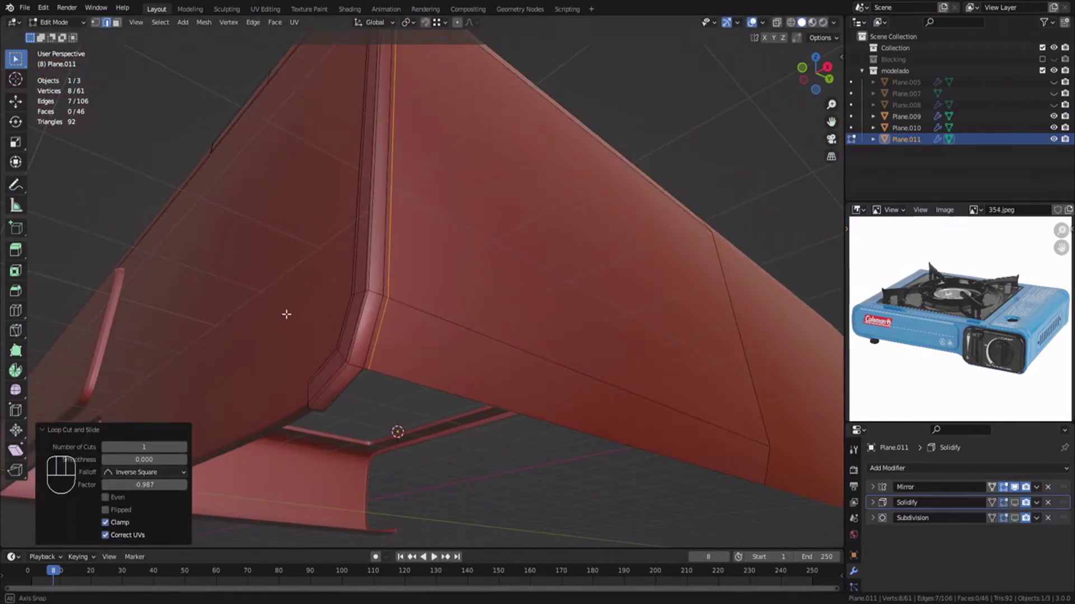
Add another edge loop beside the end cover's front edge and one along its bottom edge.
middle_drag(287, 314, 339, 257)
key(ctrl+r)
click(332, 306)
click(330, 318)
key(1)
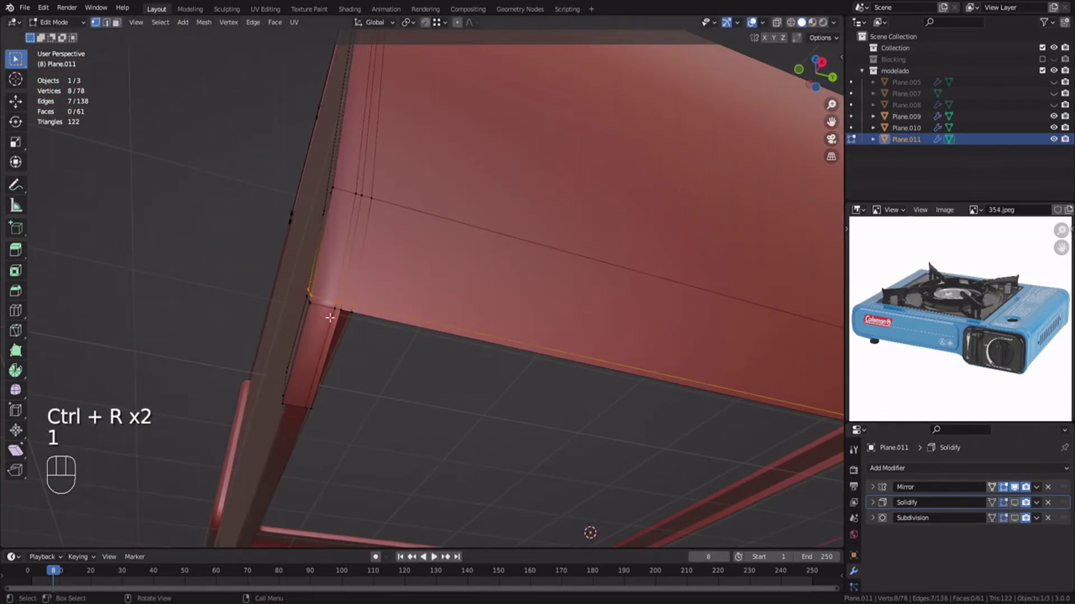
Remove the extra vertices at the right end cover's bottom front corner.
shift+click(340, 309)
right_click(339, 307)
click(386, 498)
Dissolve the edge loops beside the end cover's front edge and show its Solidify and Subdivision modifiers in the viewport.
key(2)
alt+shift+click(336, 307)
scroll(358, 246, down, 3)
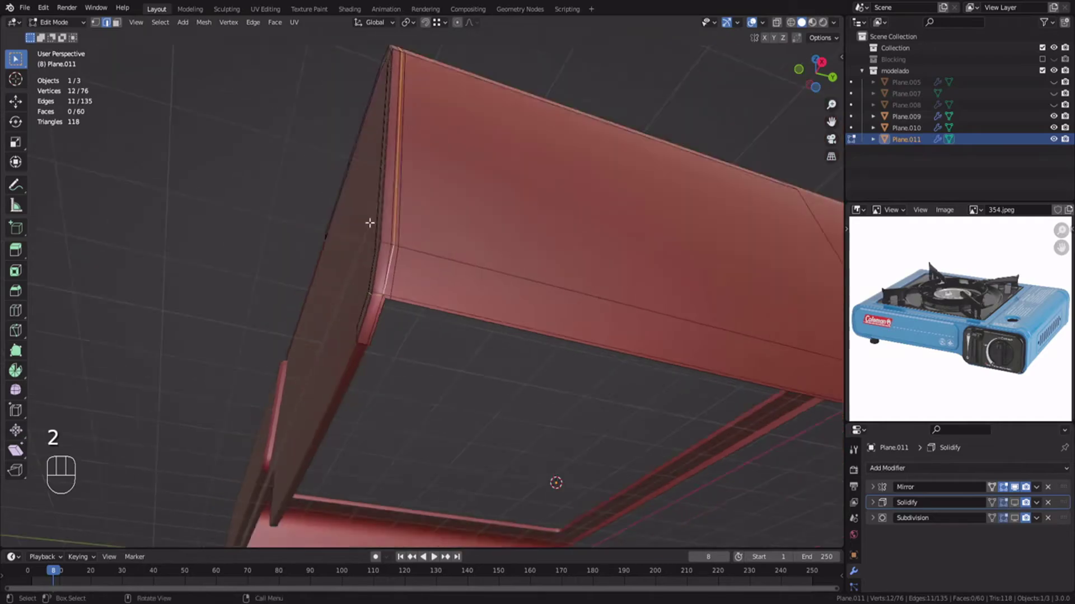
middle_drag(370, 223, 411, 353)
shift+middle_drag(412, 353, 441, 193)
key(ctrl+x)
shift+middle_drag(441, 193, 438, 291)
scroll(438, 290, up, 2)
drag(1014, 503, 1014, 519)
key(Tab)
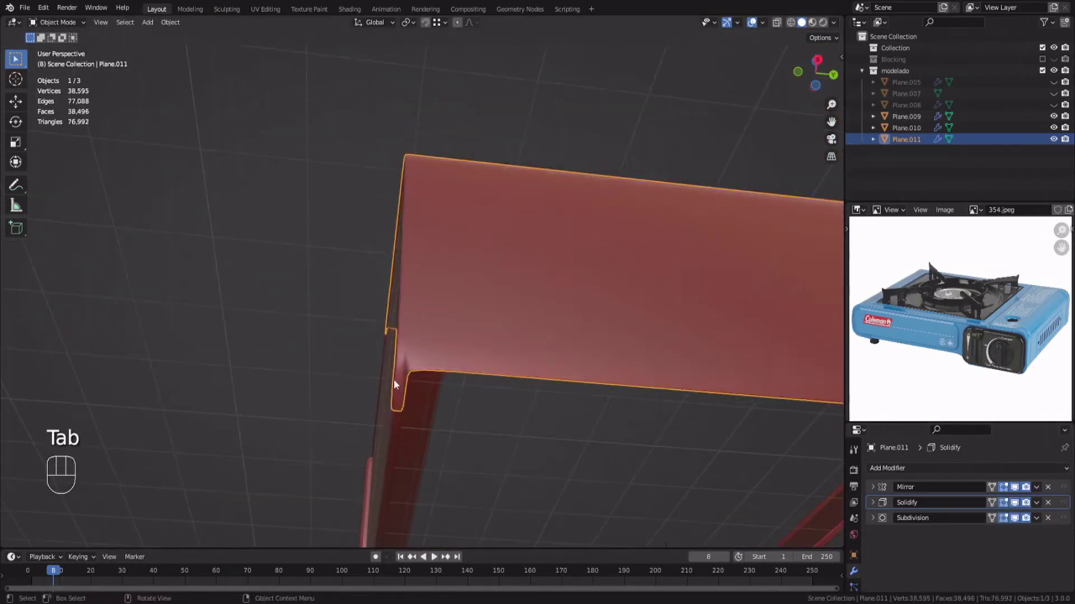
Add an edge loop near the end cover's bottom front corner to tighten its rounded shape.
key(alt+a)
key(Tab)
key(alt+a)
middle_drag(394, 379, 513, 386)
key(ctrl+r)
click(527, 373)
click(550, 352)
key(Tab)
key(alt+a)
key(alt+a)
Try rotating the whole end cover mesh 90° about the Y axis.
middle_drag(705, 300, 512, 326)
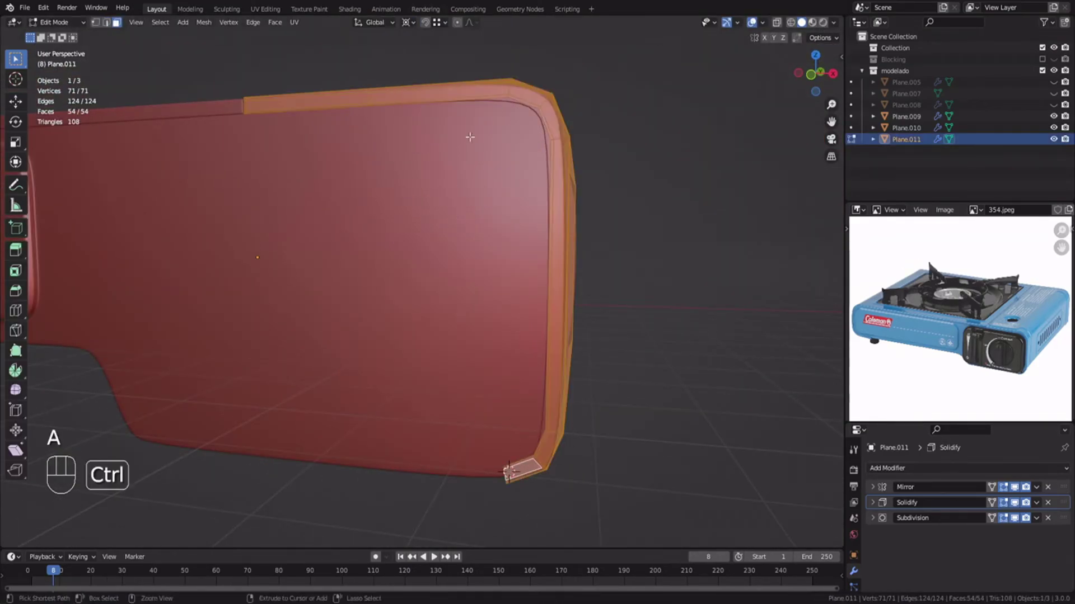
text(y90)
key(Return)
middle_drag(527, 244, 319, 261)
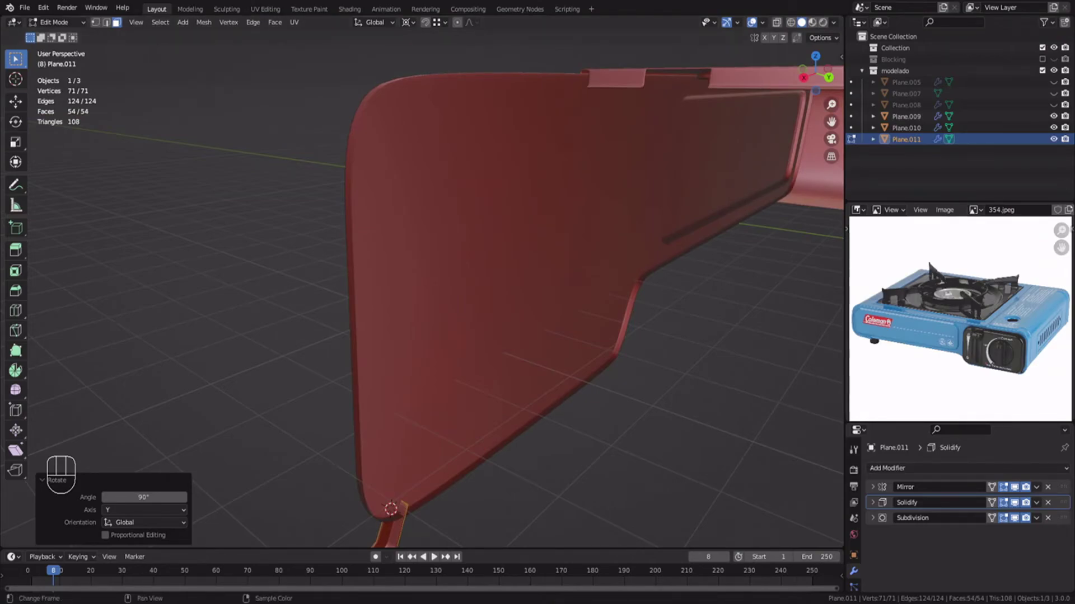
key(ctrl+z)
Finish editing the end cover, clear the selection and save the file.
middle_drag(560, 314, 537, 381)
key(Tab)
key(alt+a)
key(ctrl+s)
Fill the front panel's outer border edge loop, inset the new face about 0.09 m and delete the inner face.
middle_drag(408, 161, 561, 227)
click(492, 256)
key(Tab)
key(2)
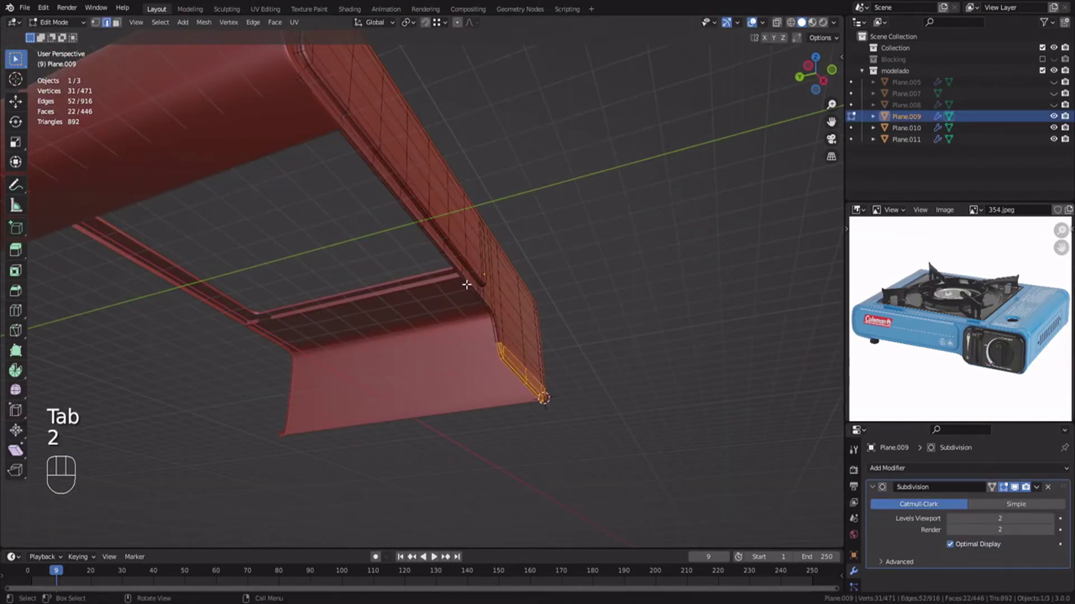
key(alt+a)
middle_drag(468, 283, 513, 271)
alt+click(533, 266)
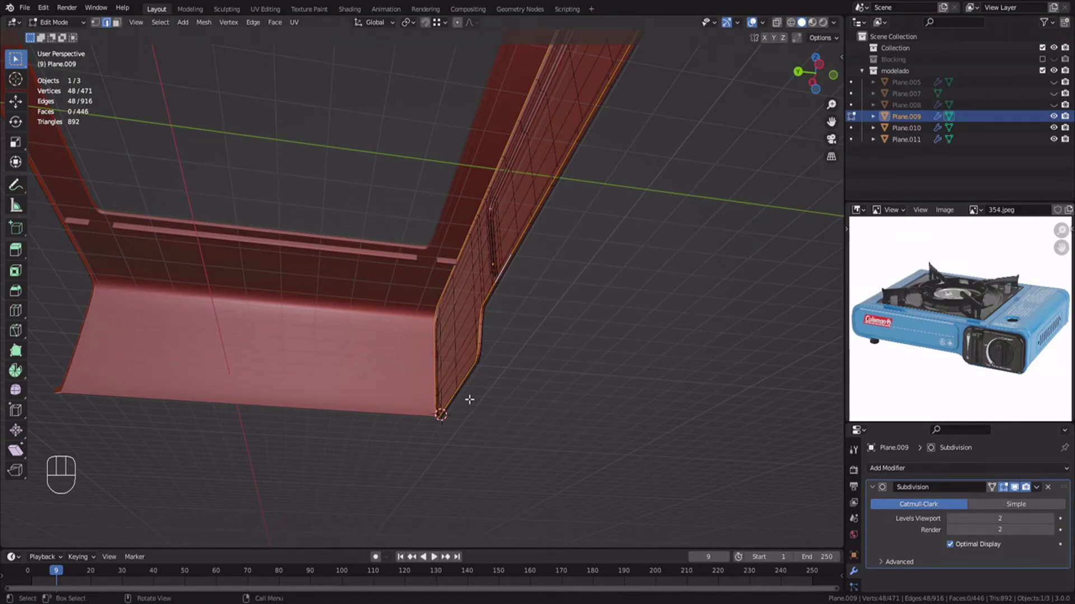
middle_drag(469, 399, 554, 398)
key(f)
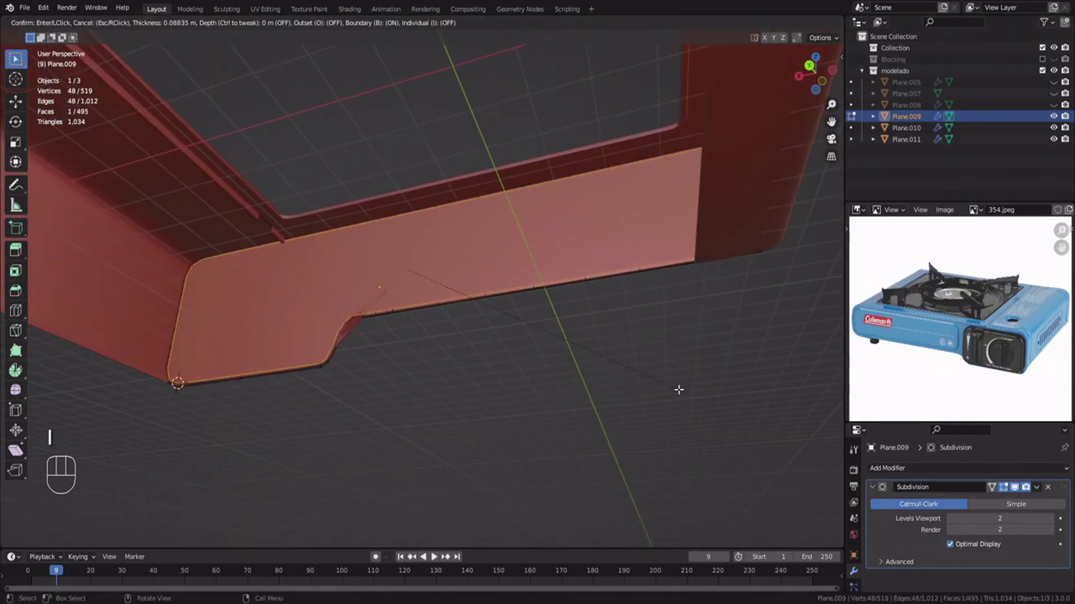
click(679, 389)
key(x)
click(678, 389)
key(Tab)
key(alt+a)
middle_drag(678, 389, 430, 304)
Add an edge loop around the front panel's new inset border and save the file.
key(Tab)
key(ctrl+r)
click(443, 384)
key(ctrl+s)
key(alt+a)
middle_drag(440, 386, 380, 287)
Duplicate the front panel's border face loop and move the copy about -3.5 m along Y.
key(Tab)
key(3)
scroll(476, 274, up, 3)
alt+click(563, 261)
scroll(621, 254, down, 3)
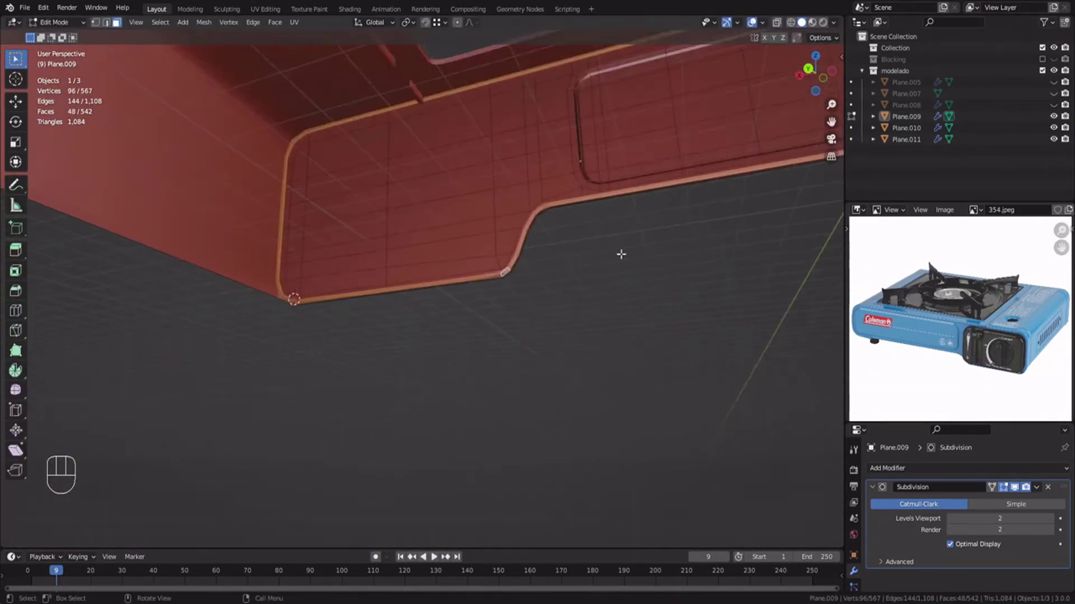
middle_drag(621, 254, 600, 265)
scroll(638, 227, down, 1)
middle_drag(637, 227, 372, 136)
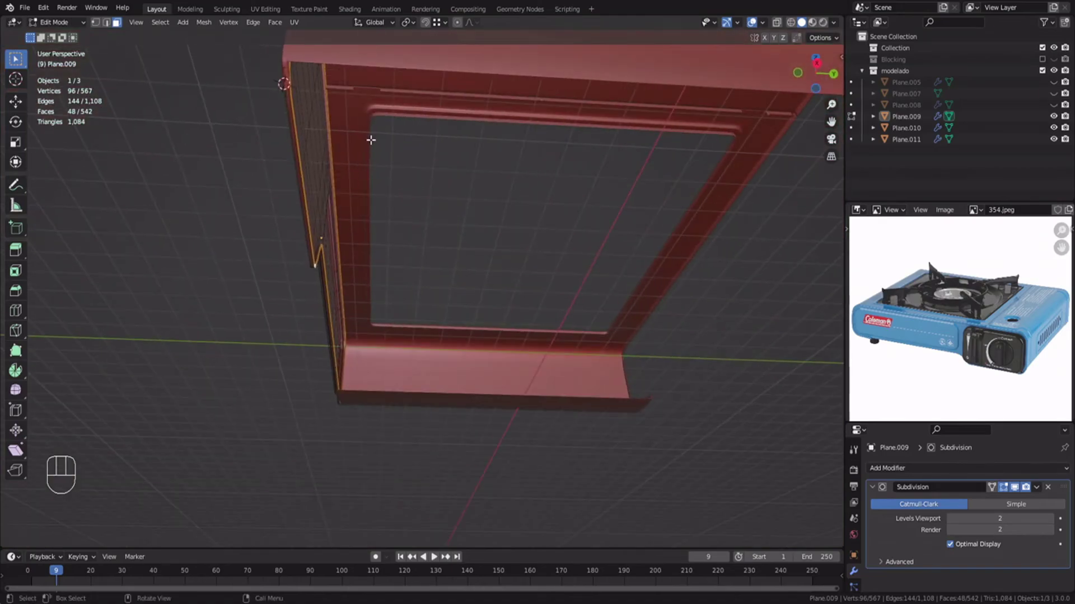
key(shift+d)
click(391, 145)
click(291, 186)
middle_drag(291, 185, 522, 246)
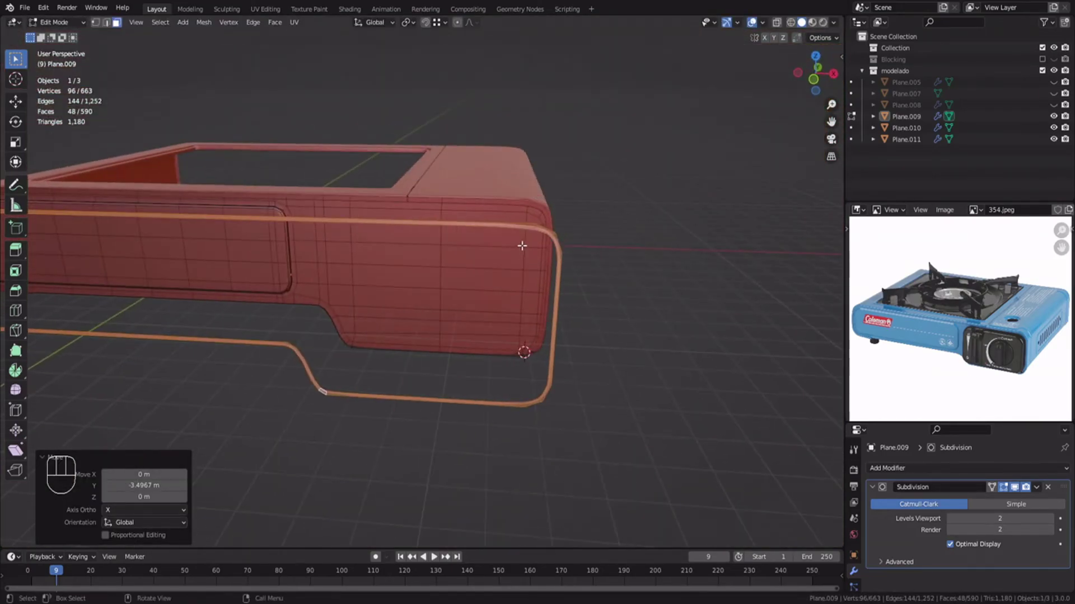
Cut the duplicated border strip open by deleting one face at each of its lower corners.
click(550, 378)
middle_drag(525, 329, 490, 340)
shift+middle_drag(490, 340, 620, 399)
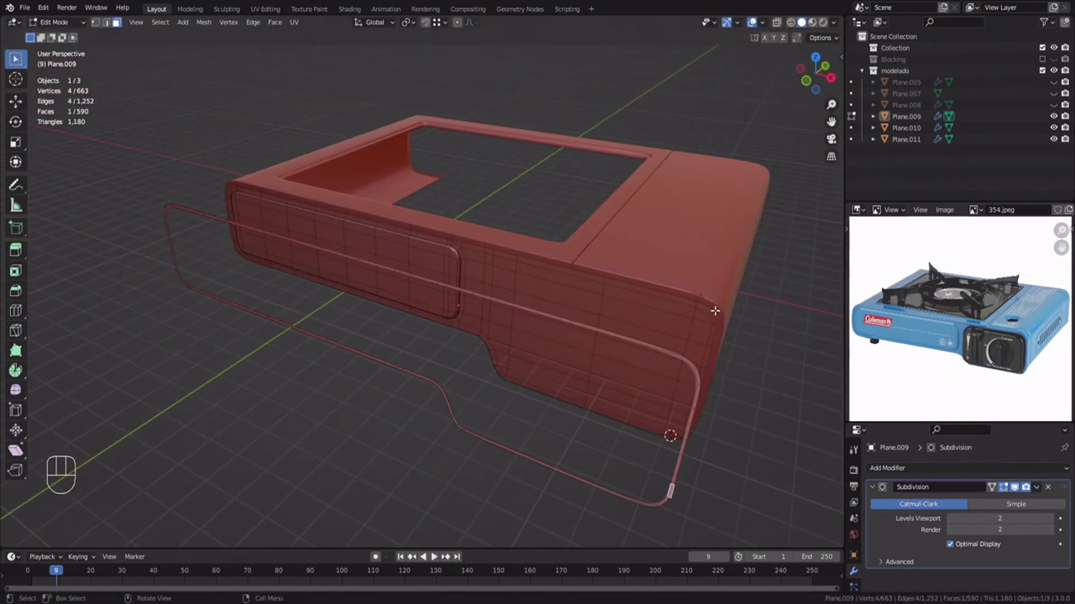
click(540, 449)
key(ctrl+z)
middle_drag(537, 446, 457, 351)
key(KP_1)
key(x)
click(457, 374)
key(x)
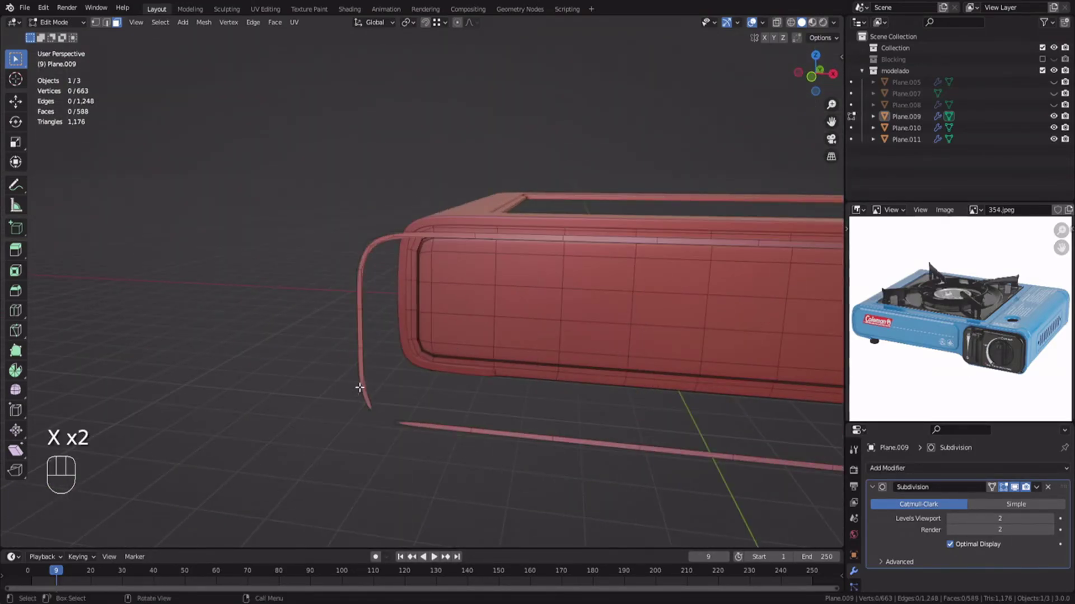
Delete the upper part of the cut border copy, keeping only the lower strip.
key(l)
key(x)
click(365, 388)
key(2)
middle_drag(460, 432, 571, 392)
Extrude the lower strip slightly and again along Y toward the back to form a plate, deleting its rear end faces.
key(2)
alt+click(506, 448)
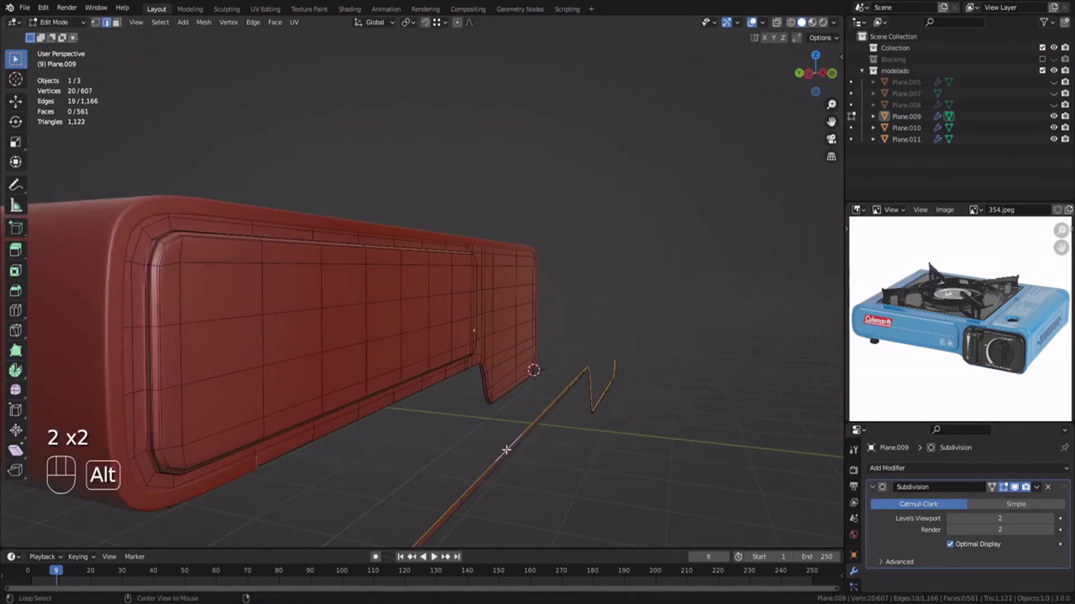
alt+shift+click(507, 450)
shift+middle_drag(599, 448, 613, 380)
key(l)
key(e)
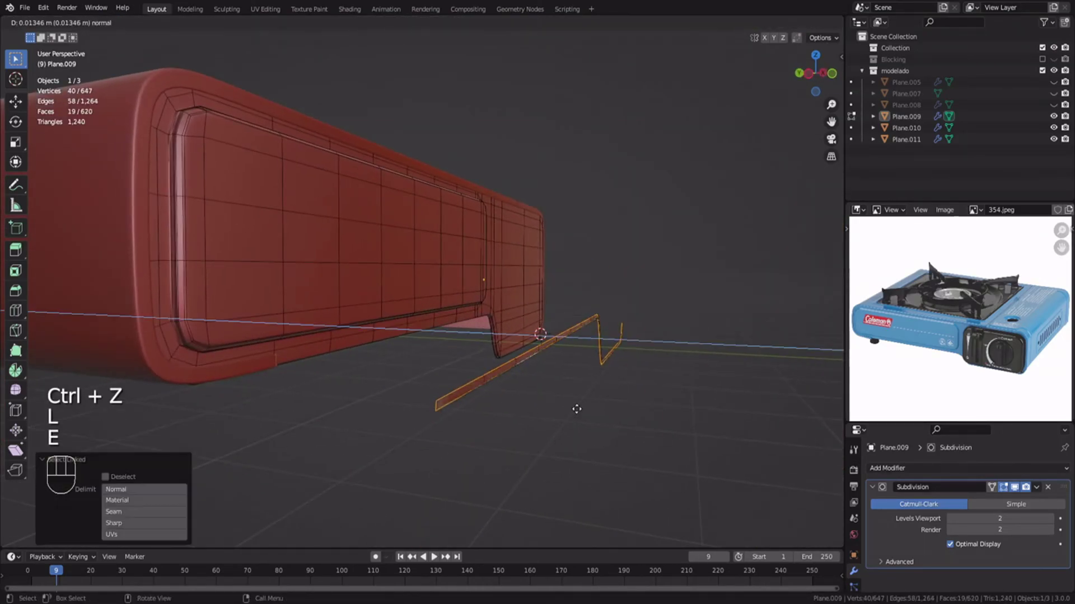
click(574, 408)
key(e)
click(468, 397)
key(x)
click(468, 397)
Move the whole extruded plate along Y so it sits under the stove body behind the front panel.
key(l)
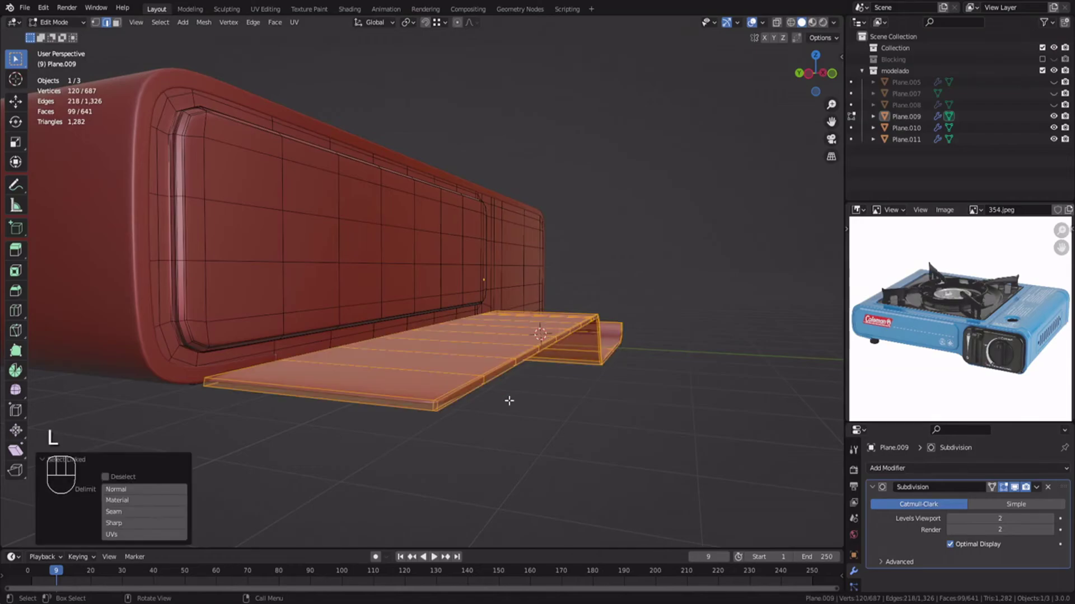
key(y)
click(396, 382)
middle_drag(396, 382, 561, 273)
scroll(557, 351, down, 3)
key(Tab)
key(alt+a)
Extend the bottom plate's open end along Y to the stove's back side and save the file.
key(Tab)
scroll(569, 356, up, 4)
key(1)
scroll(569, 356, down, 3)
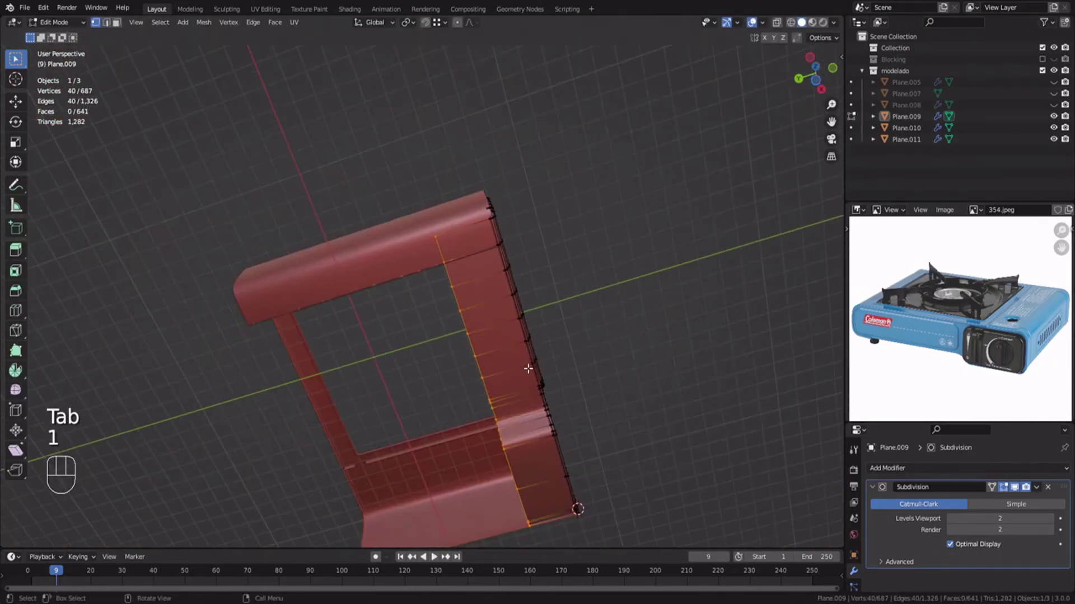
key(g)
click(520, 356)
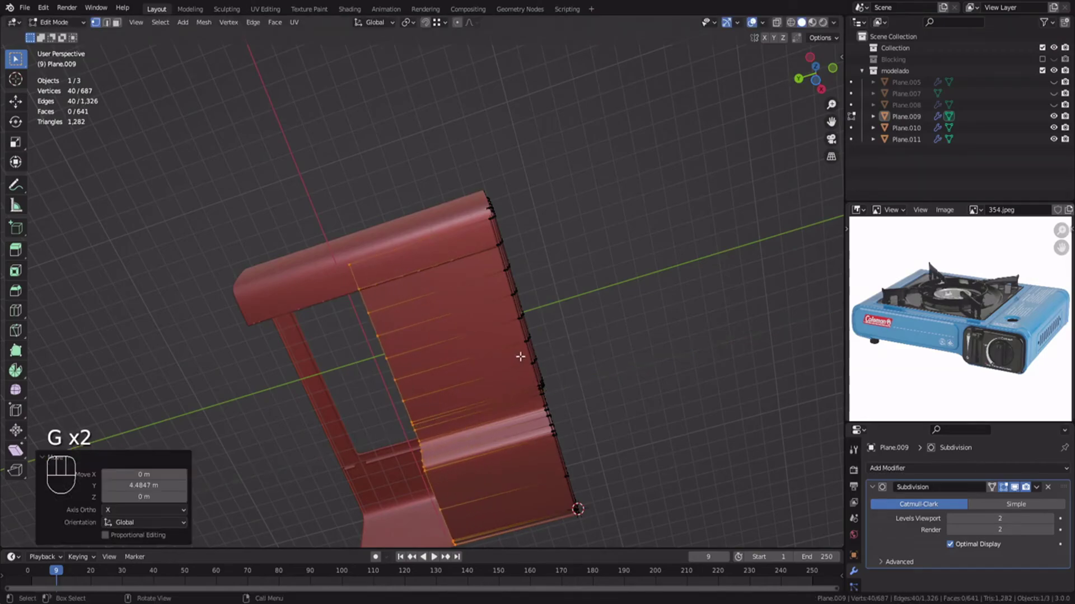
key(g)
middle_click(245, 331)
click(245, 330)
key(Tab)
key(alt+a)
middle_drag(245, 329, 394, 372)
key(ctrl+s)
Leave only the bottom plate's front end selected and shift it closer to the front panel.
key(Tab)
scroll(393, 372, up, 5)
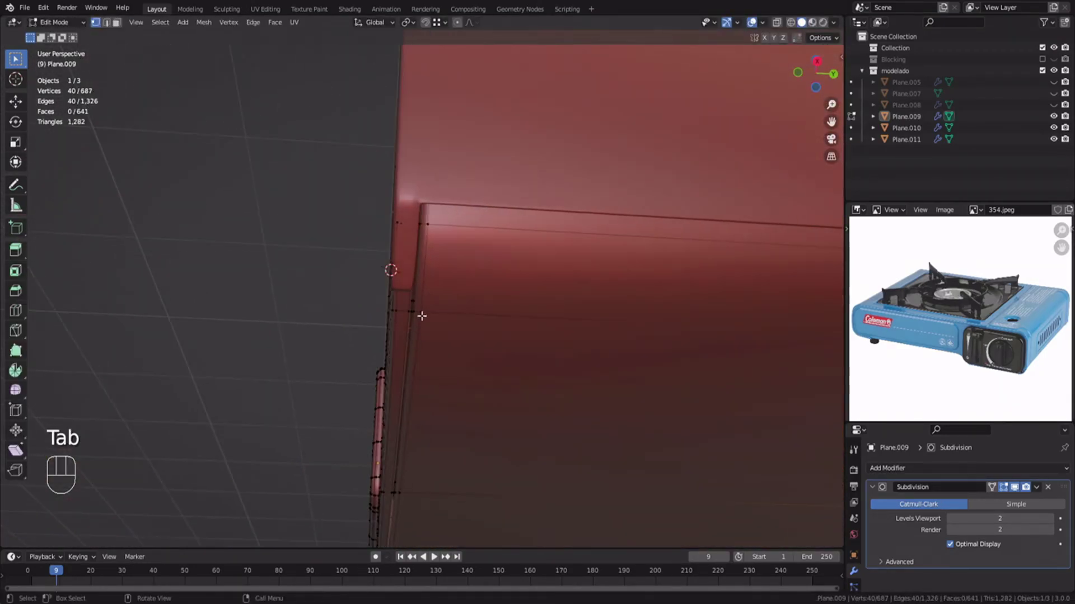
scroll(425, 316, down, 5)
key(l)
key(z)
key(c)
middle_drag(712, 348, 442, 425)
key(z)
scroll(501, 339, up, 5)
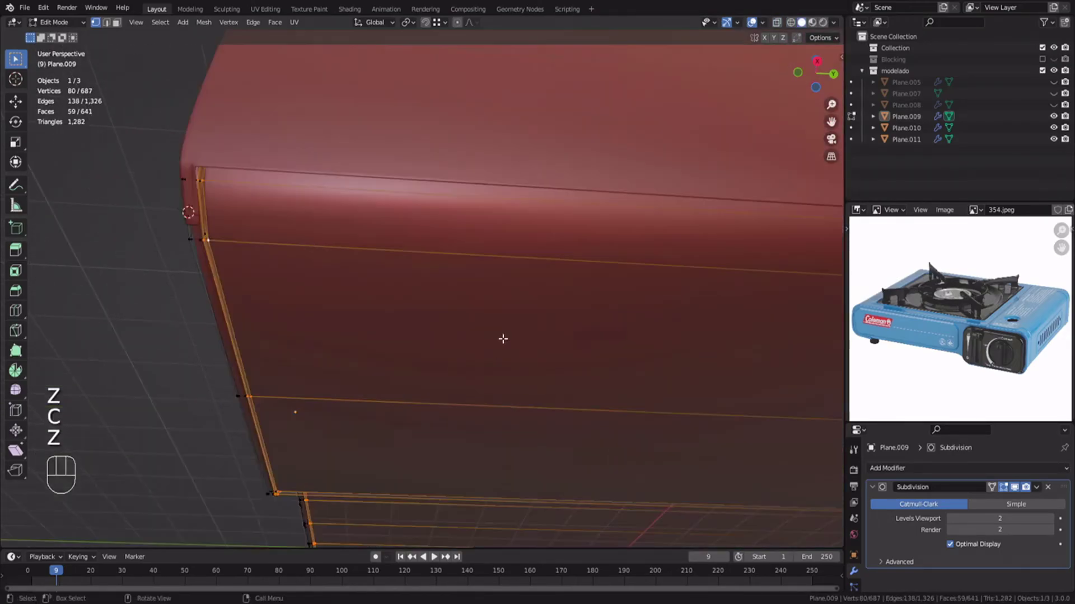
shift+middle_drag(255, 251, 567, 295)
click(564, 296)
key(Tab)
key(alt+a)
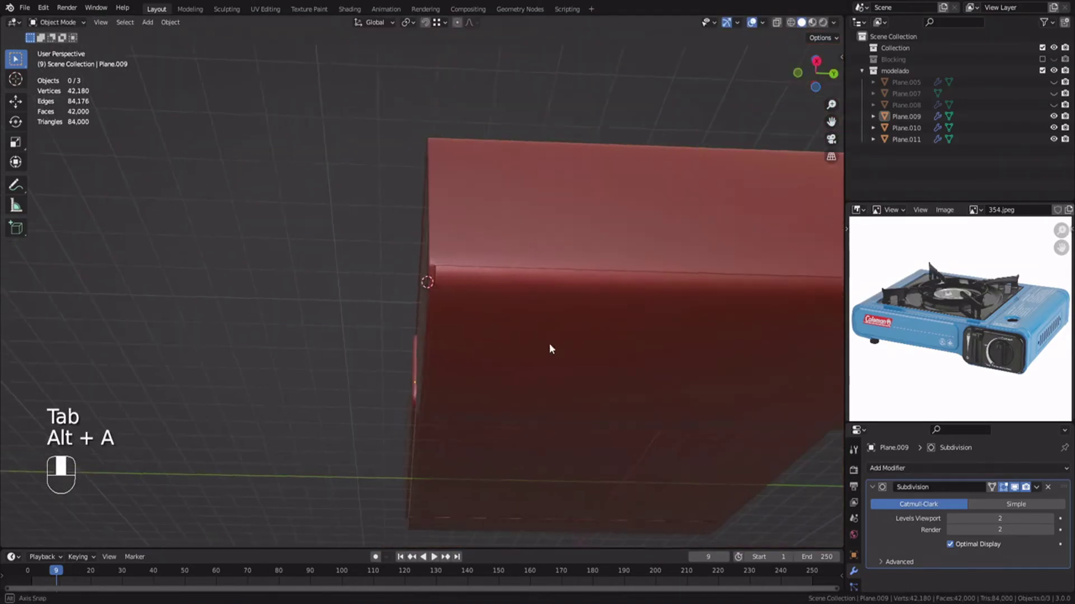
Separate the bottom plate from the front panel into its own object and select it.
middle_drag(549, 344, 538, 408)
click(539, 408)
key(Tab)
key(l)
key(p)
click(518, 279)
key(Tab)
click(535, 289)
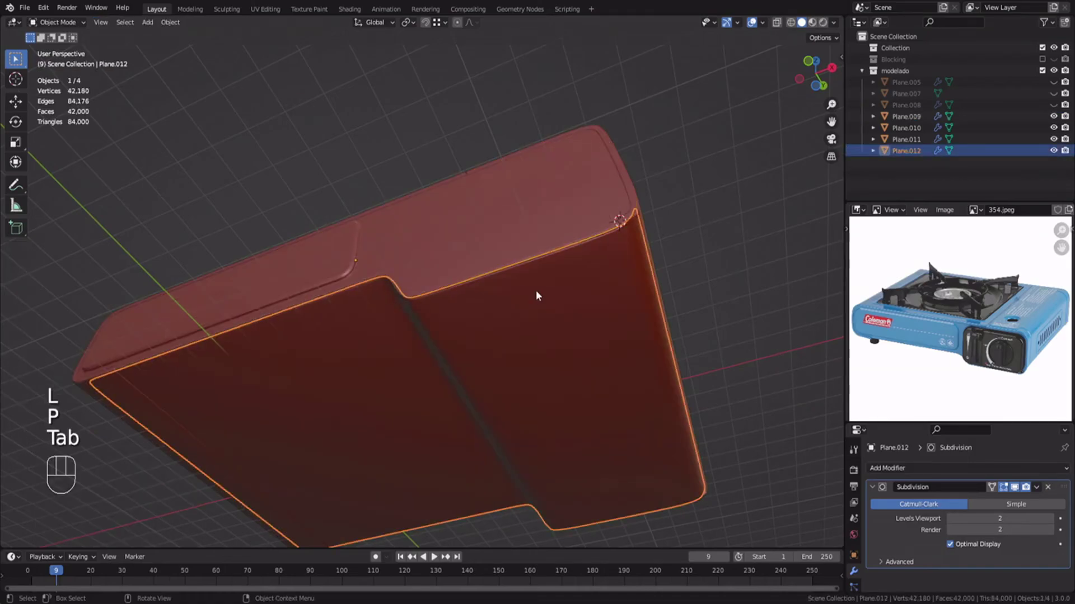
Isolate the bottom plate and open it for editing at its front end.
key(KP_Divide)
middle_drag(537, 288, 509, 252)
key(alt+a)
key(Tab)
middle_drag(516, 177, 364, 280)
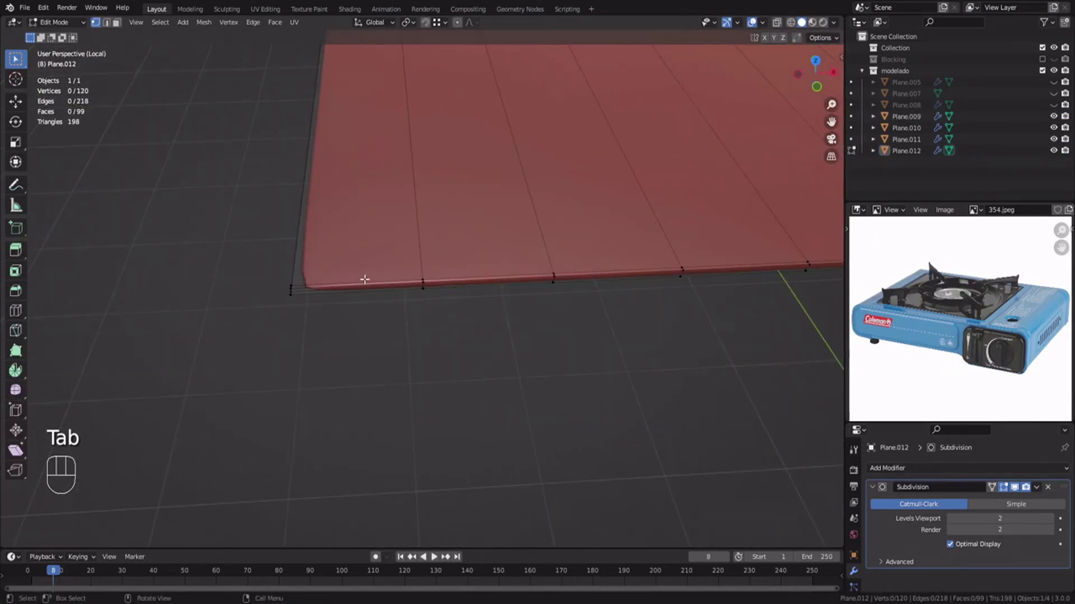
Add edge loops tight against the bottom plate's two side ends and around its front rim.
click(301, 279)
shift+middle_drag(784, 291, 317, 283)
scroll(427, 297, up, 3)
shift+middle_drag(783, 335, 486, 292)
key(ctrl+r)
click(375, 305)
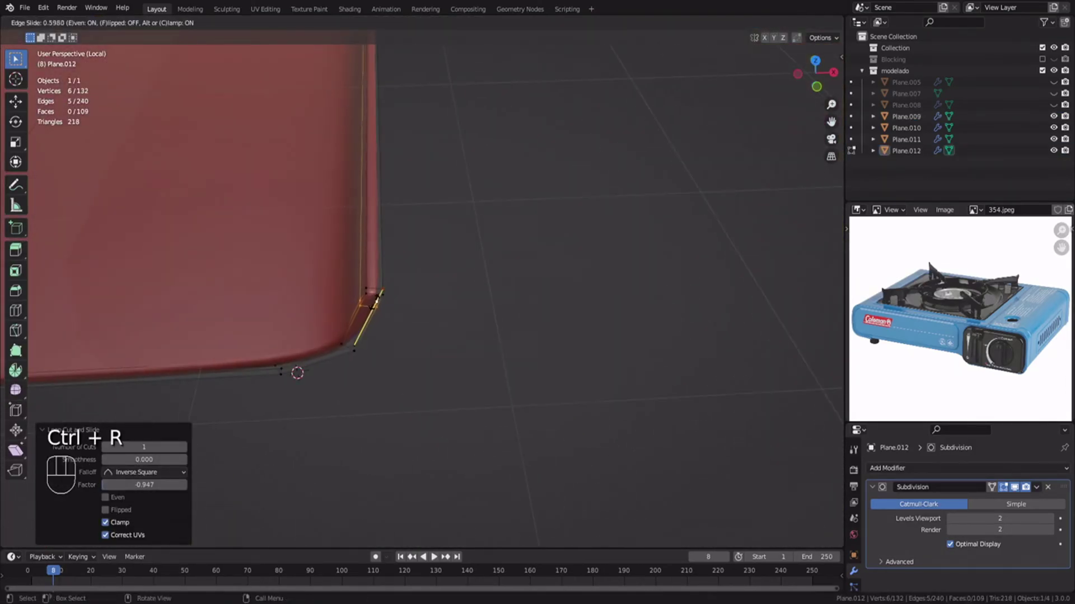
scroll(364, 295, up, 3)
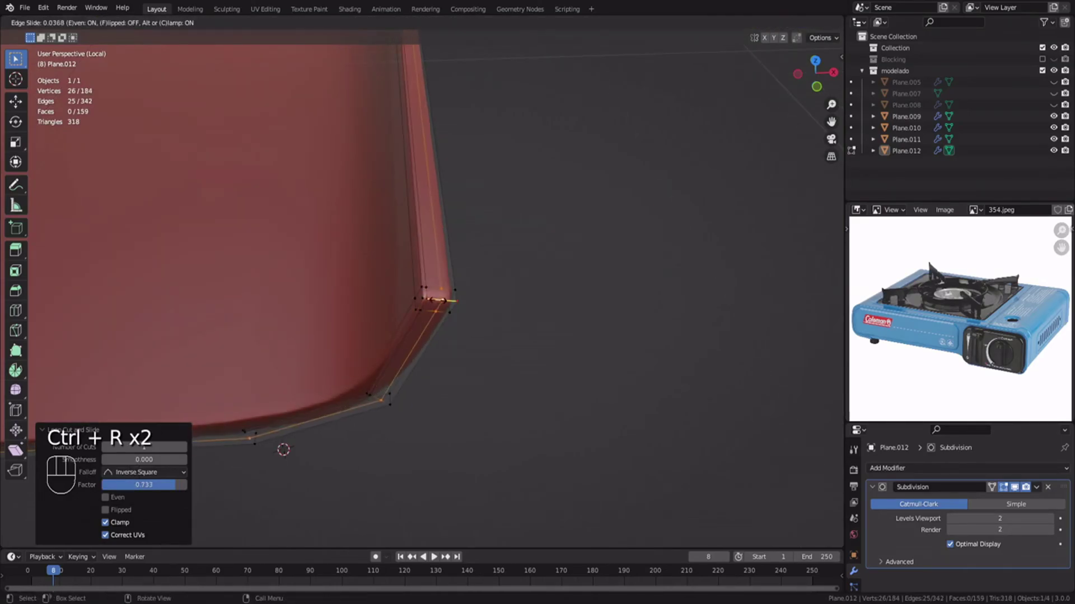
click(437, 301)
Start filling the bottom plate's open front rim with faces, beginning from an edge at one corner.
scroll(442, 296, down, 7)
shift+middle_drag(497, 106, 537, 268)
middle_drag(554, 359, 435, 350)
scroll(429, 339, up, 6)
shift+middle_drag(599, 442, 431, 234)
click(468, 334)
key(2)
key(2)
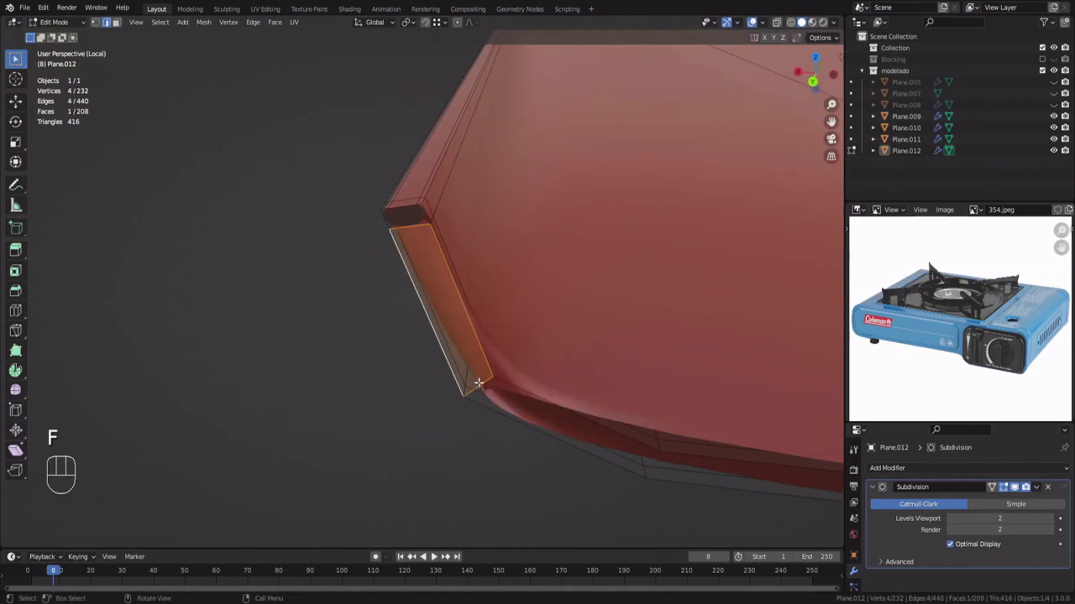
key(f)
key(f)
key(f)
key(f)
Continue filling faces along the bottom plate's open front rim across to the opposite corner.
shift+middle_drag(700, 377, 343, 336)
shift+middle_drag(504, 347, 271, 319)
key(f)
key(f)
key(f)
key(f)
key(f)
key(f)
key(f)
key(f)
key(f)
key(f)
shift+middle_drag(604, 297, 339, 314)
scroll(318, 290, up, 3)
key(f)
key(f)
key(f)
key(f)
scroll(338, 314, up, 2)
Add two edge loops along the filled front rim, close to its upper and lower edges.
key(ctrl+r)
click(395, 321)
click(399, 296)
key(ctrl+r)
click(408, 355)
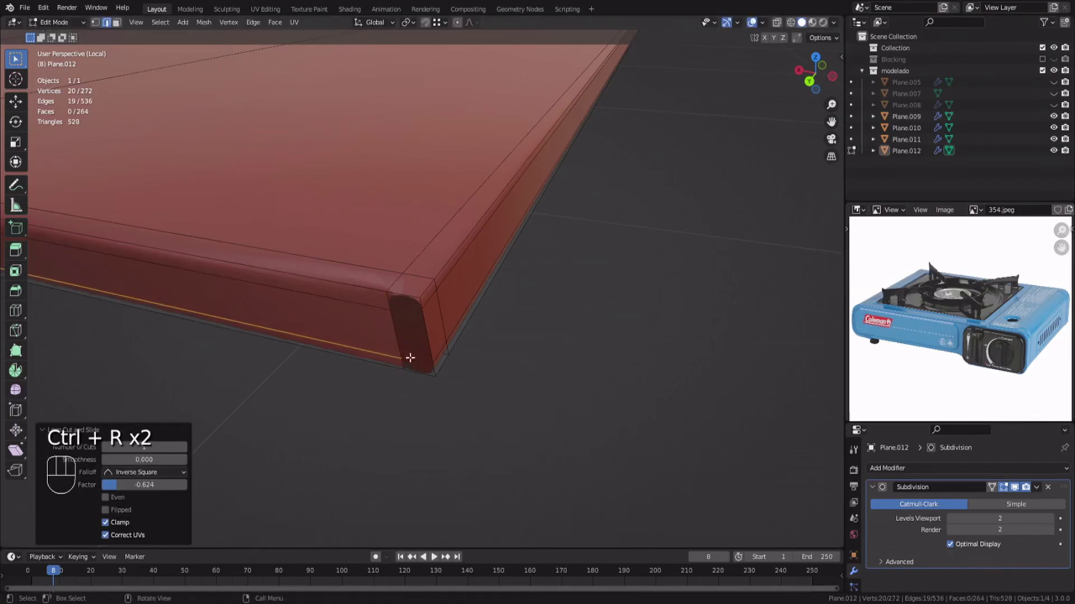
Fill the remaining gaps at both corner ends of the bottom plate's front rim with faces.
key(f)
key(f)
key(f)
middle_drag(414, 367, 338, 305)
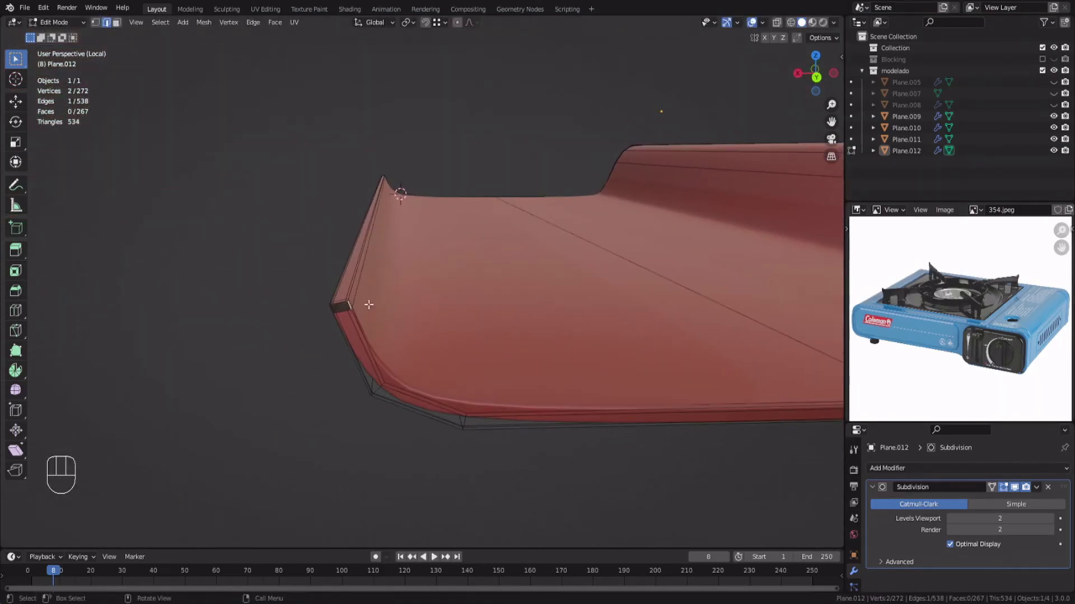
key(KP_Decimal)
key(f)
key(f)
key(f)
middle_drag(392, 336, 353, 381)
Finish editing the bottom plate, save the file, and leave the isolated view to show the whole stove.
key(Tab)
key(ctrl+s)
key(alt+a)
scroll(415, 307, down, 5)
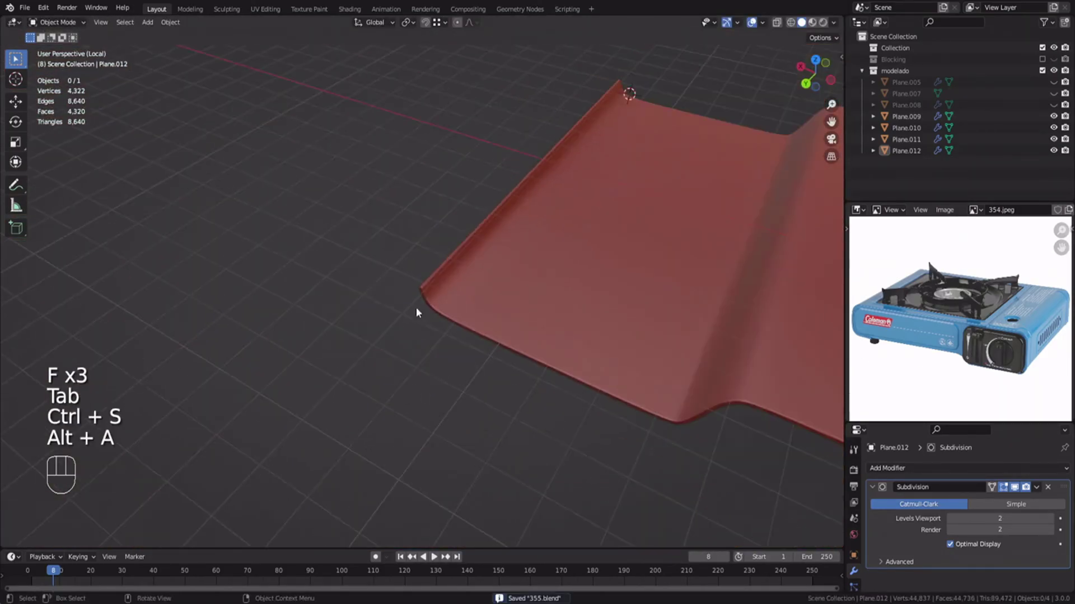
middle_drag(416, 307, 455, 294)
scroll(415, 307, down, 3)
key(KP_Divide)
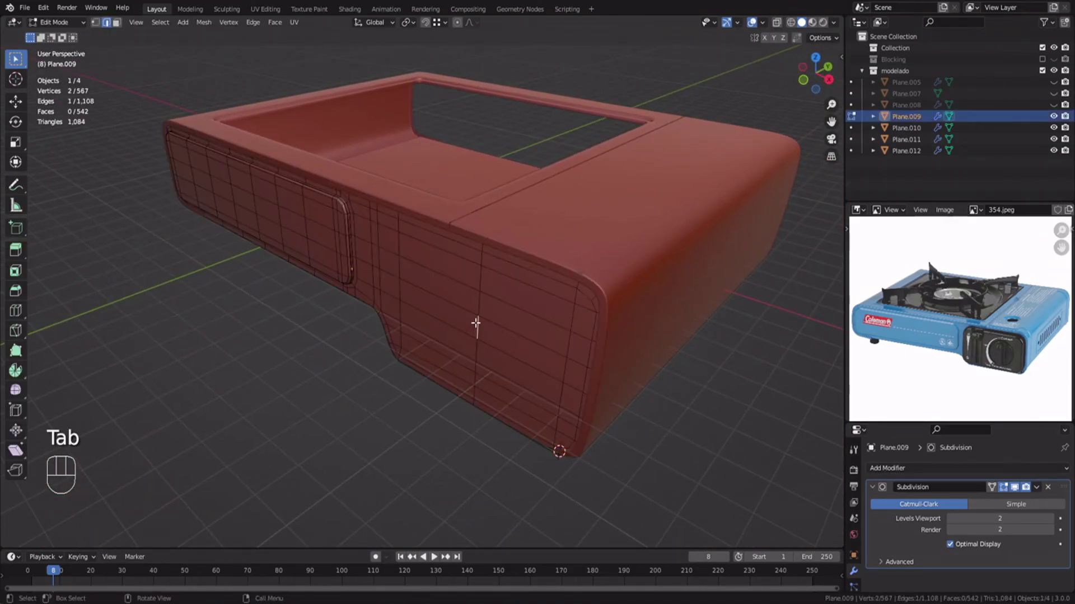
Leave the front panel's edit mode with nothing selected and save the file.
key(Tab)
scroll(476, 323, down, 3)
key(alt+a)
middle_drag(530, 312, 469, 308)
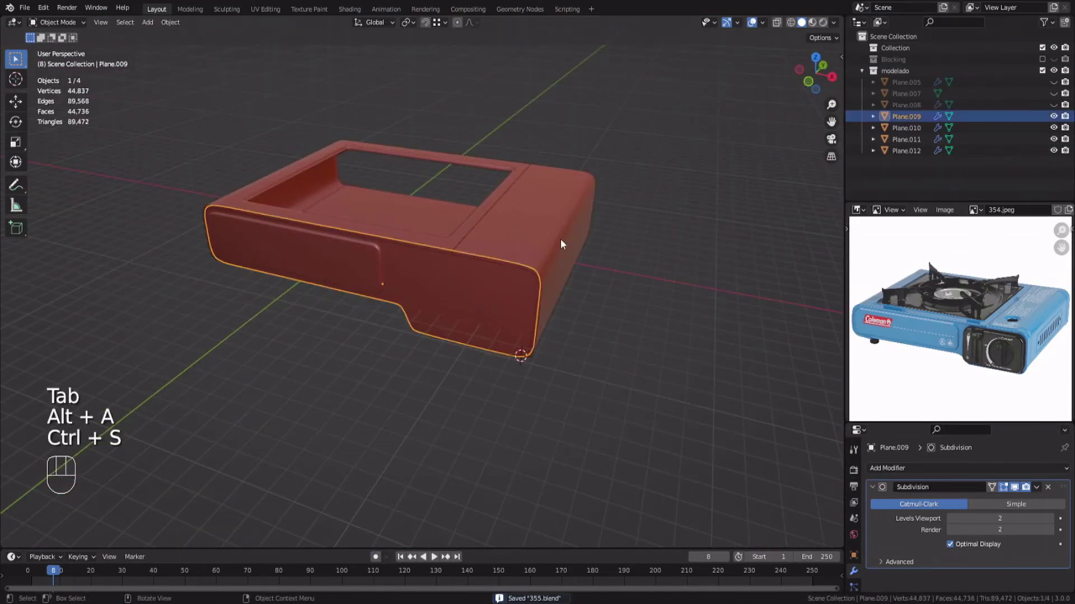
Snap the 3D cursor to the main body and set the front panel's origin to the 3D cursor.
shift+click(484, 216)
key(shift+s)
right_click(431, 334)
right_click(445, 367)
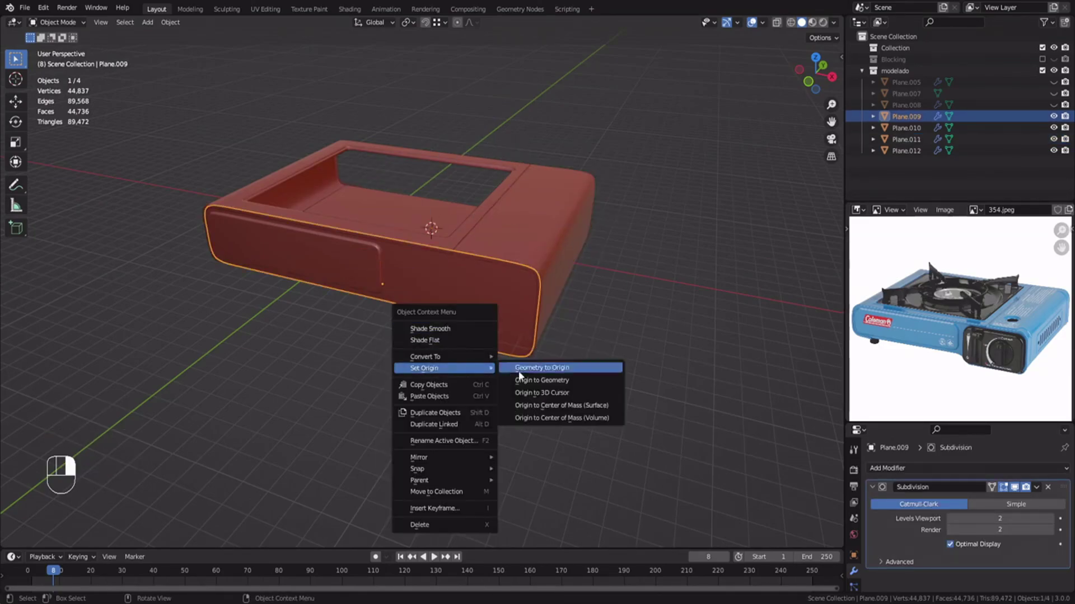
click(542, 392)
Add a Mirror modifier to the front panel to repeat it on the opposite side of the stove.
click(872, 487)
click(895, 468)
click(739, 366)
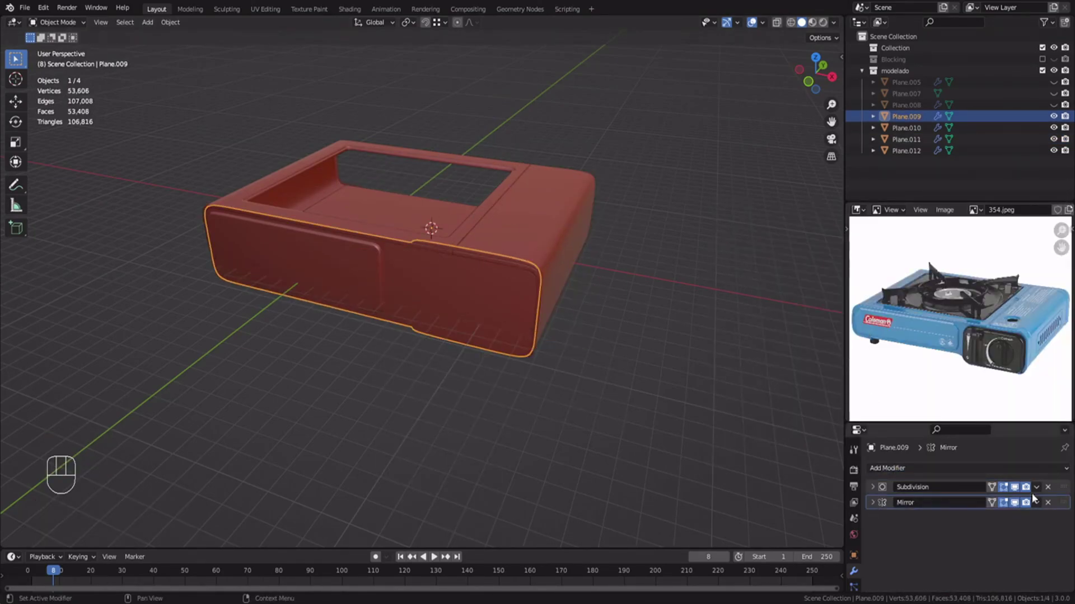
key(ctrl+a)
Open the main body for editing, box-select a group of its vertices through the mesh in front view, and move them.
middle_drag(398, 336, 456, 256)
click(456, 256)
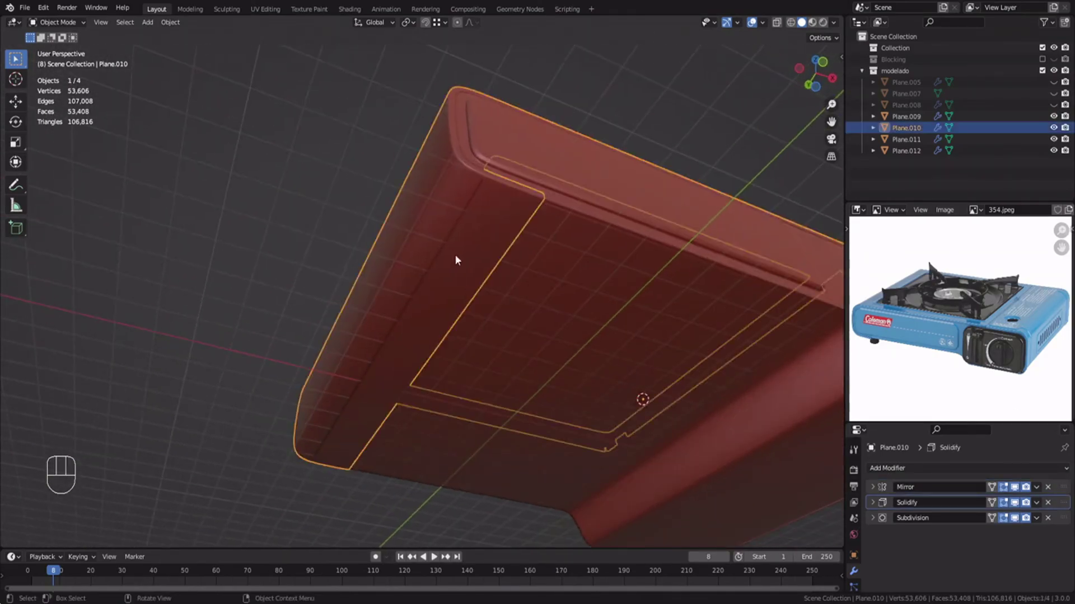
key(Tab)
key(KP_1)
key(1)
key(z)
drag(311, 239, 568, 365)
key(z)
mouse_move(569, 365)
middle_down()
mouse_move(456, 269)
mouse_move(372, 311)
mouse_move(314, 280)
mouse_move(339, 281)
mouse_move(364, 363)
mouse_move(498, 369)
mouse_move(415, 373)
mouse_move(393, 351)
mouse_move(419, 344)
mouse_move(415, 293)
mouse_move(463, 257)
mouse_move(465, 237)
mouse_move(470, 246)
middle_up()
key(g)
click(454, 296)
Leave the body's edit mode, clear the selection, and open the viewport shading options.
key(Tab)
key(alt+a)
scroll(463, 300, down, 3)
click(834, 22)
key(alt+a)
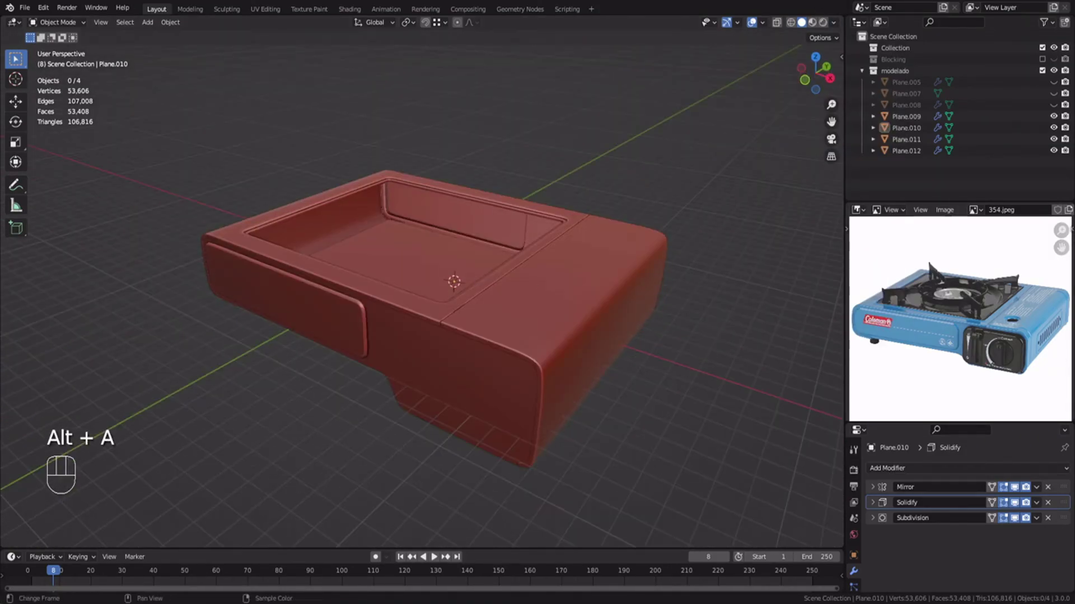